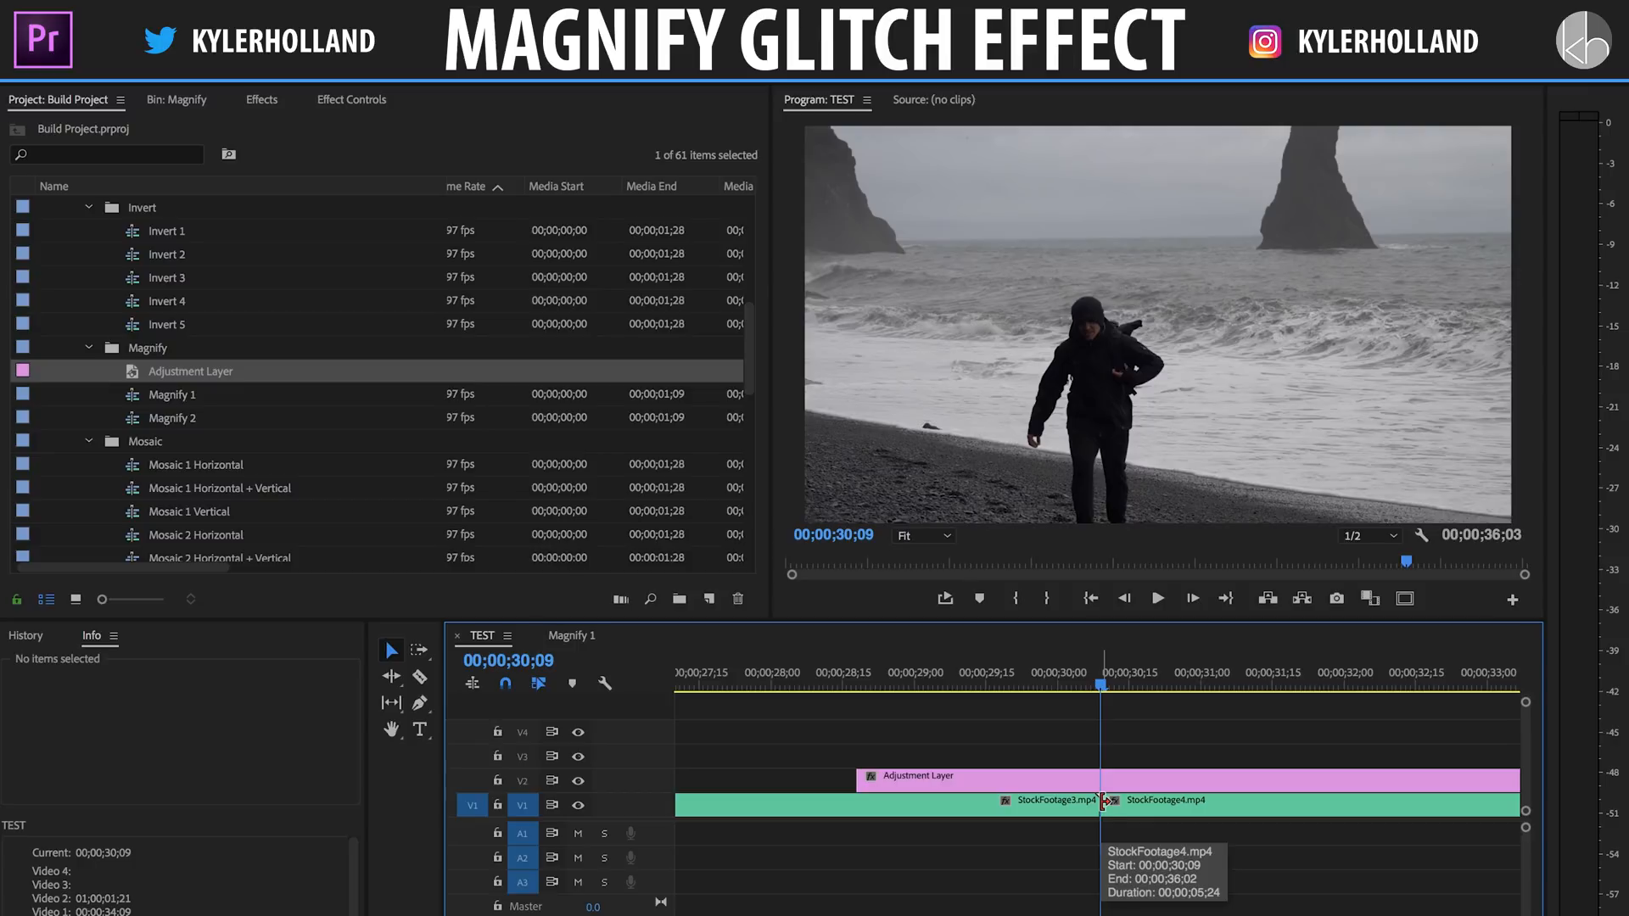
- Trim the start of the adjustment layer to 00;00;29;19, 20 frames before the cut between StockFootage3 and StockFootage4
{"action": "key", "text": "shift+Left"}
{"action": "key", "text": "shift+Left"}
{"action": "key", "text": "shift+Left"}
{"action": "key", "text": "shift+Left"}
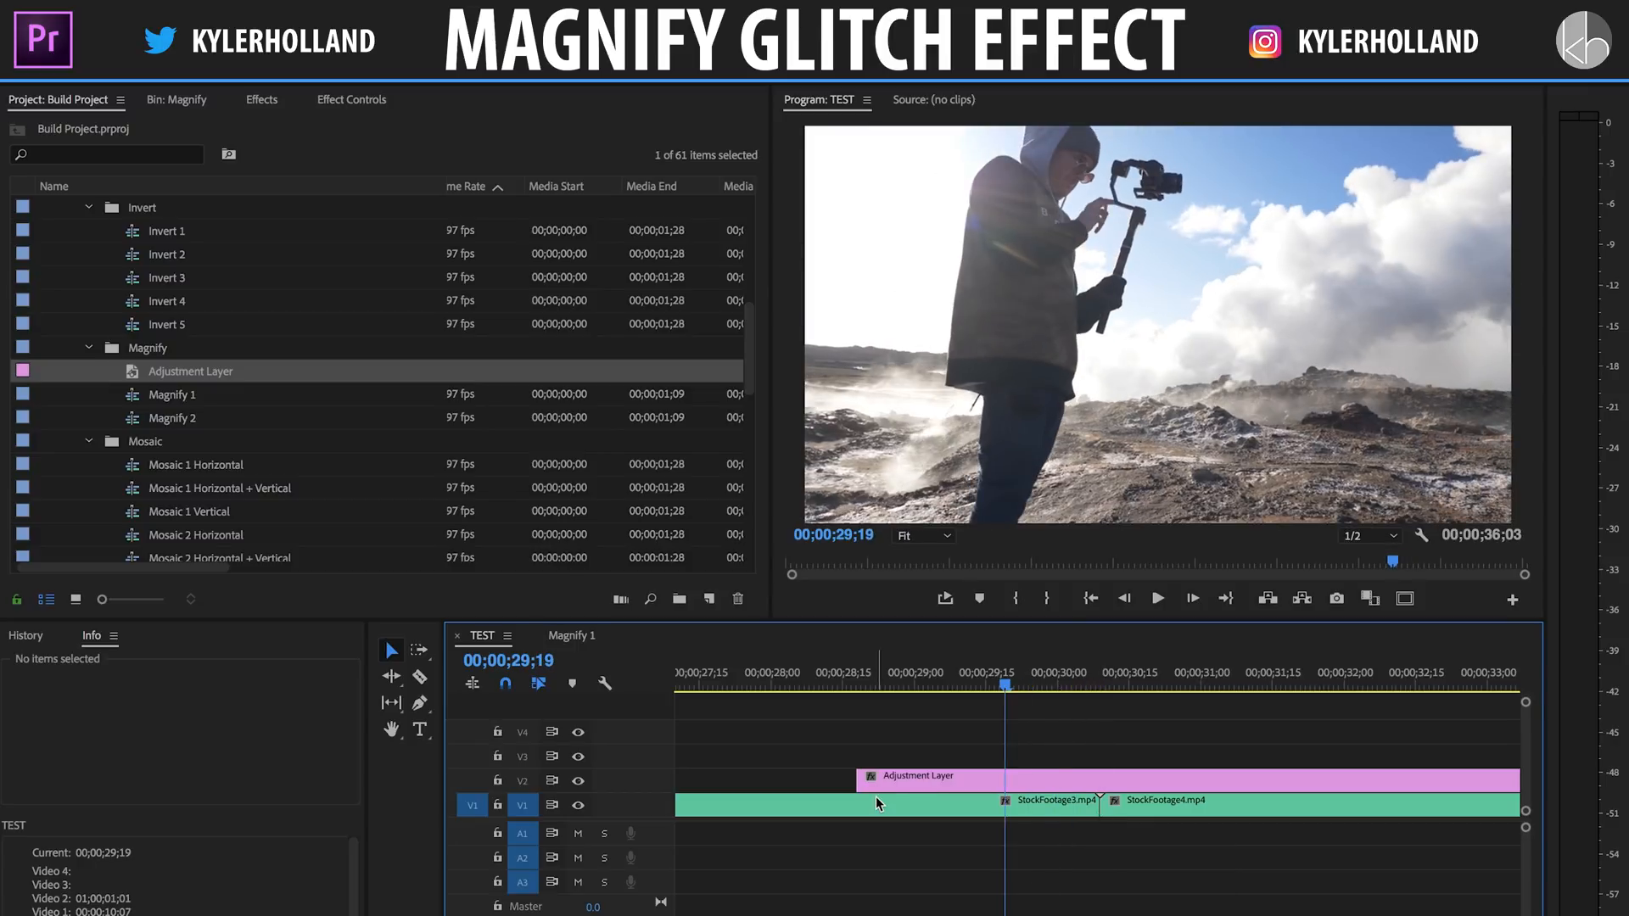
{"action": "left_click_drag", "start_coordinate": [859, 780], "coordinate": [1006, 781]}
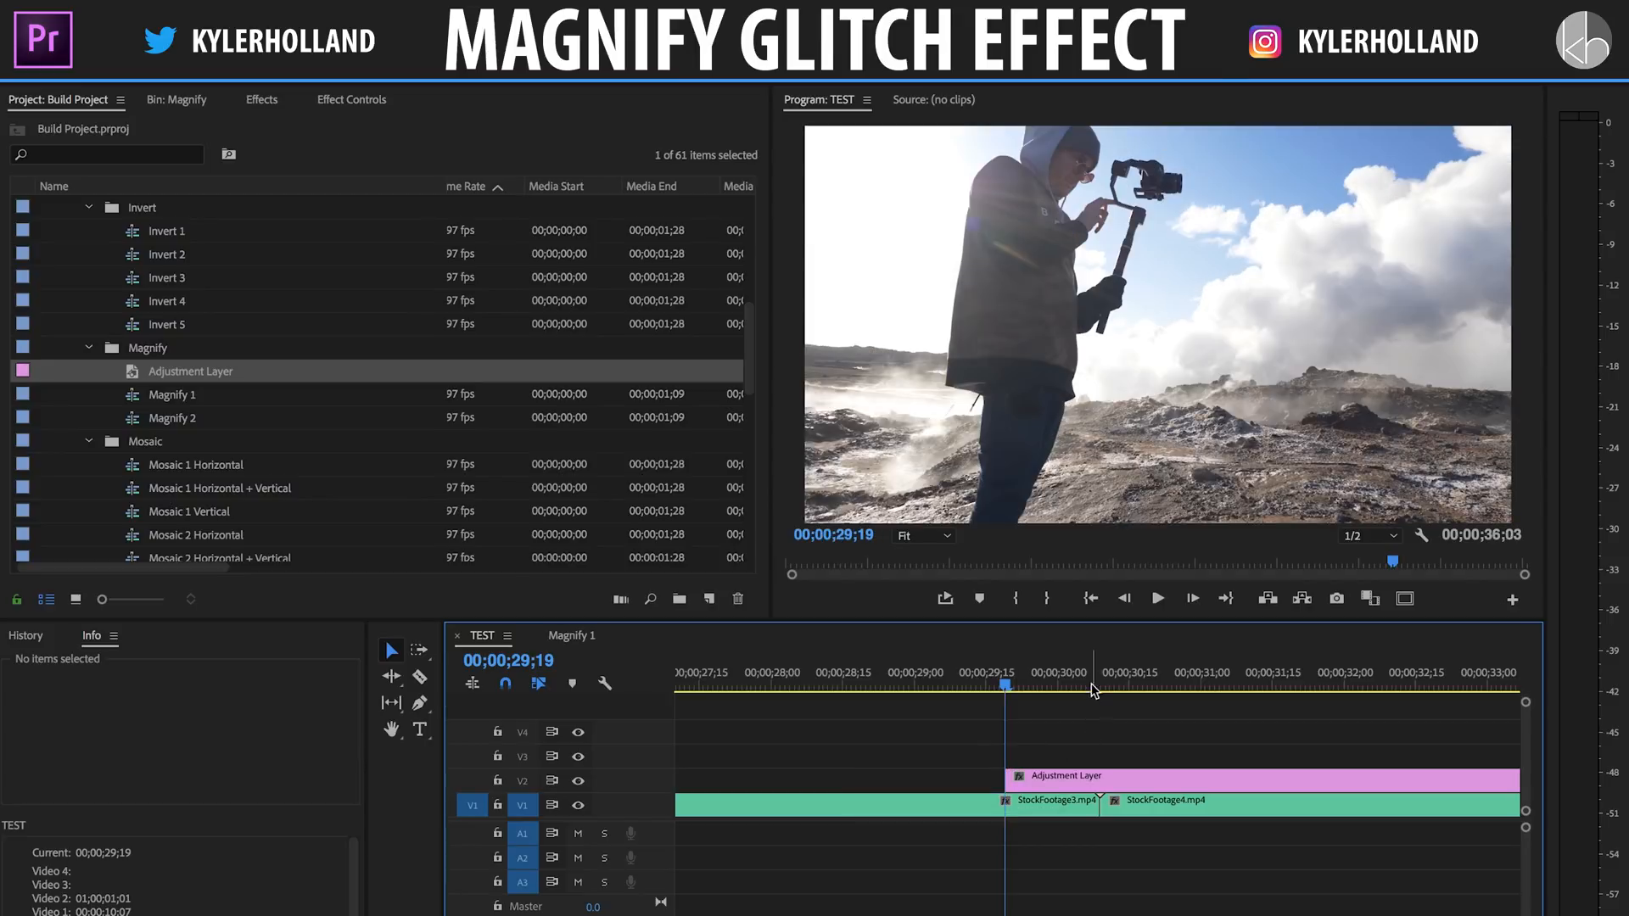
- Cut the adjustment layer at 00;00;30;29, 20 frames after the clip cut, and delete the remainder
{"action": "left_click", "coordinate": [1100, 676]}
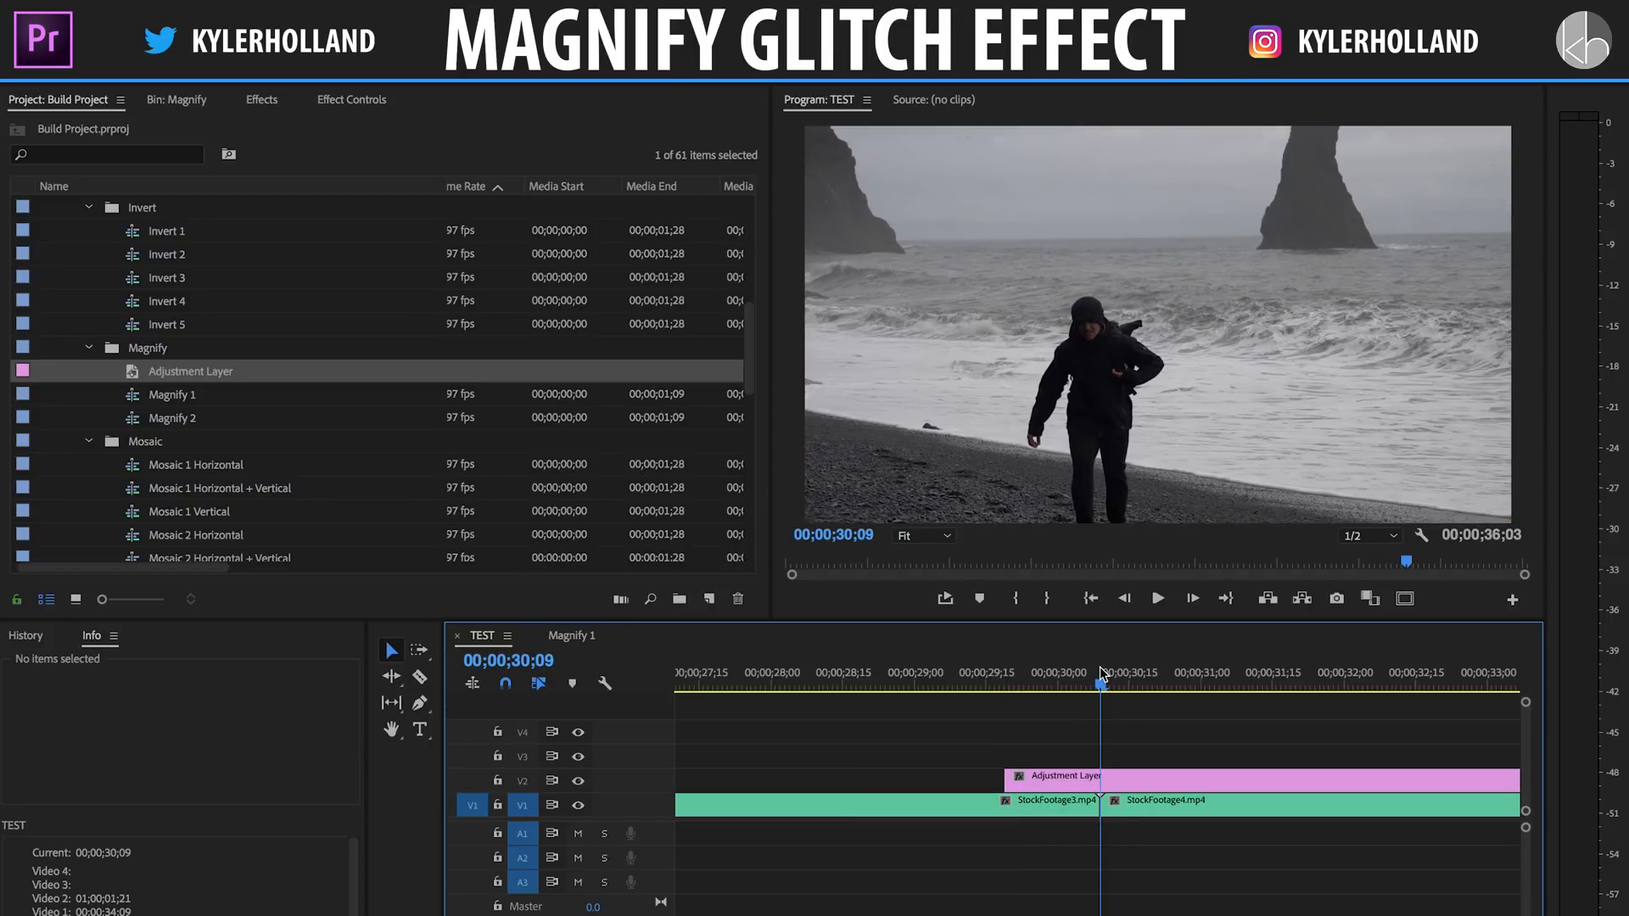
{"action": "key", "text": "shift+Right"}
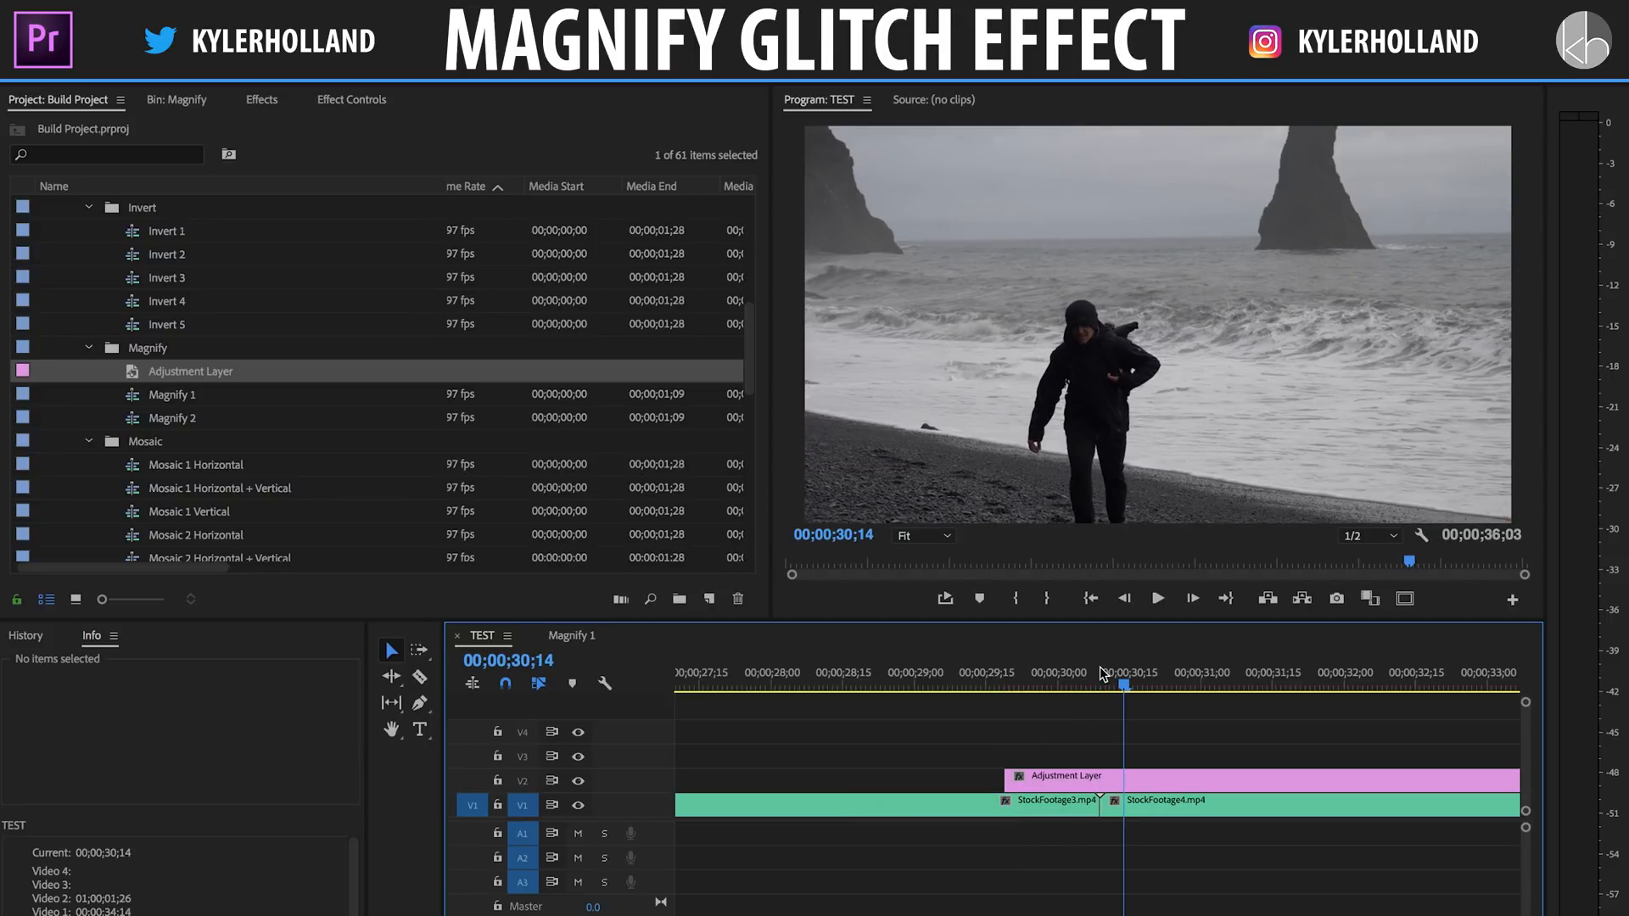
{"action": "key", "text": "shift+Right"}
{"action": "key", "text": "shift+Right"}
{"action": "key", "text": "shift+Right"}
{"action": "key", "text": "equal"}
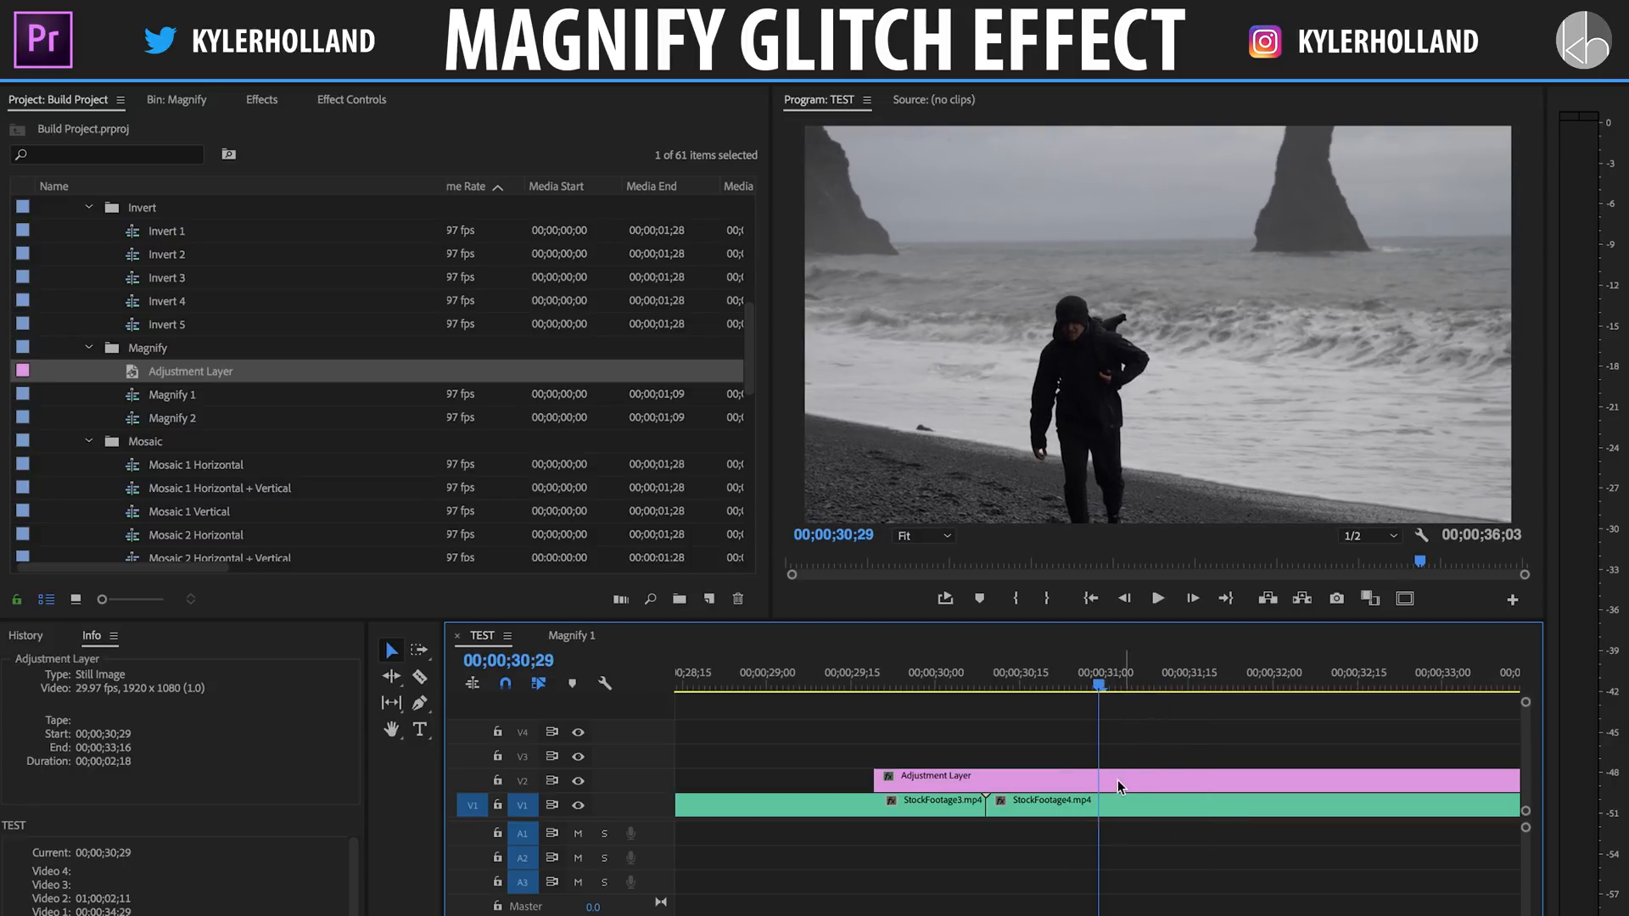
{"action": "key", "text": "c"}
{"action": "left_click", "coordinate": [1105, 781]}
{"action": "key", "text": "v"}
{"action": "left_click", "coordinate": [1134, 777]}
{"action": "key", "text": "Delete"}
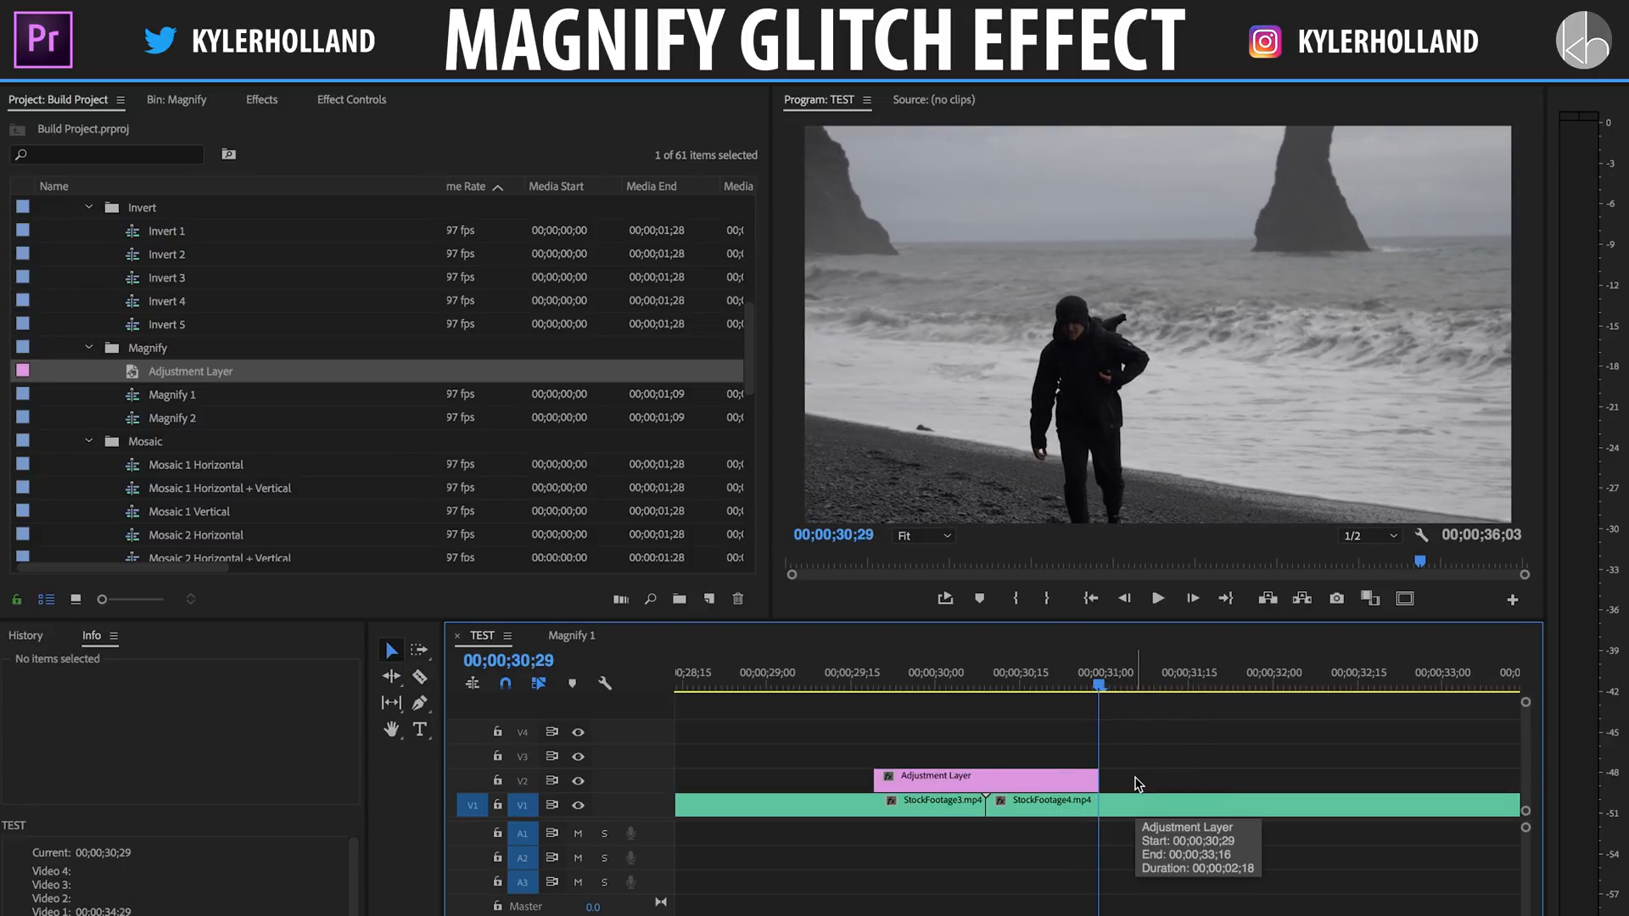
- Play the section from just before the trimmed adjustment layer across the clip cut
{"action": "left_click", "coordinate": [869, 679]}
{"action": "key", "text": "space"}
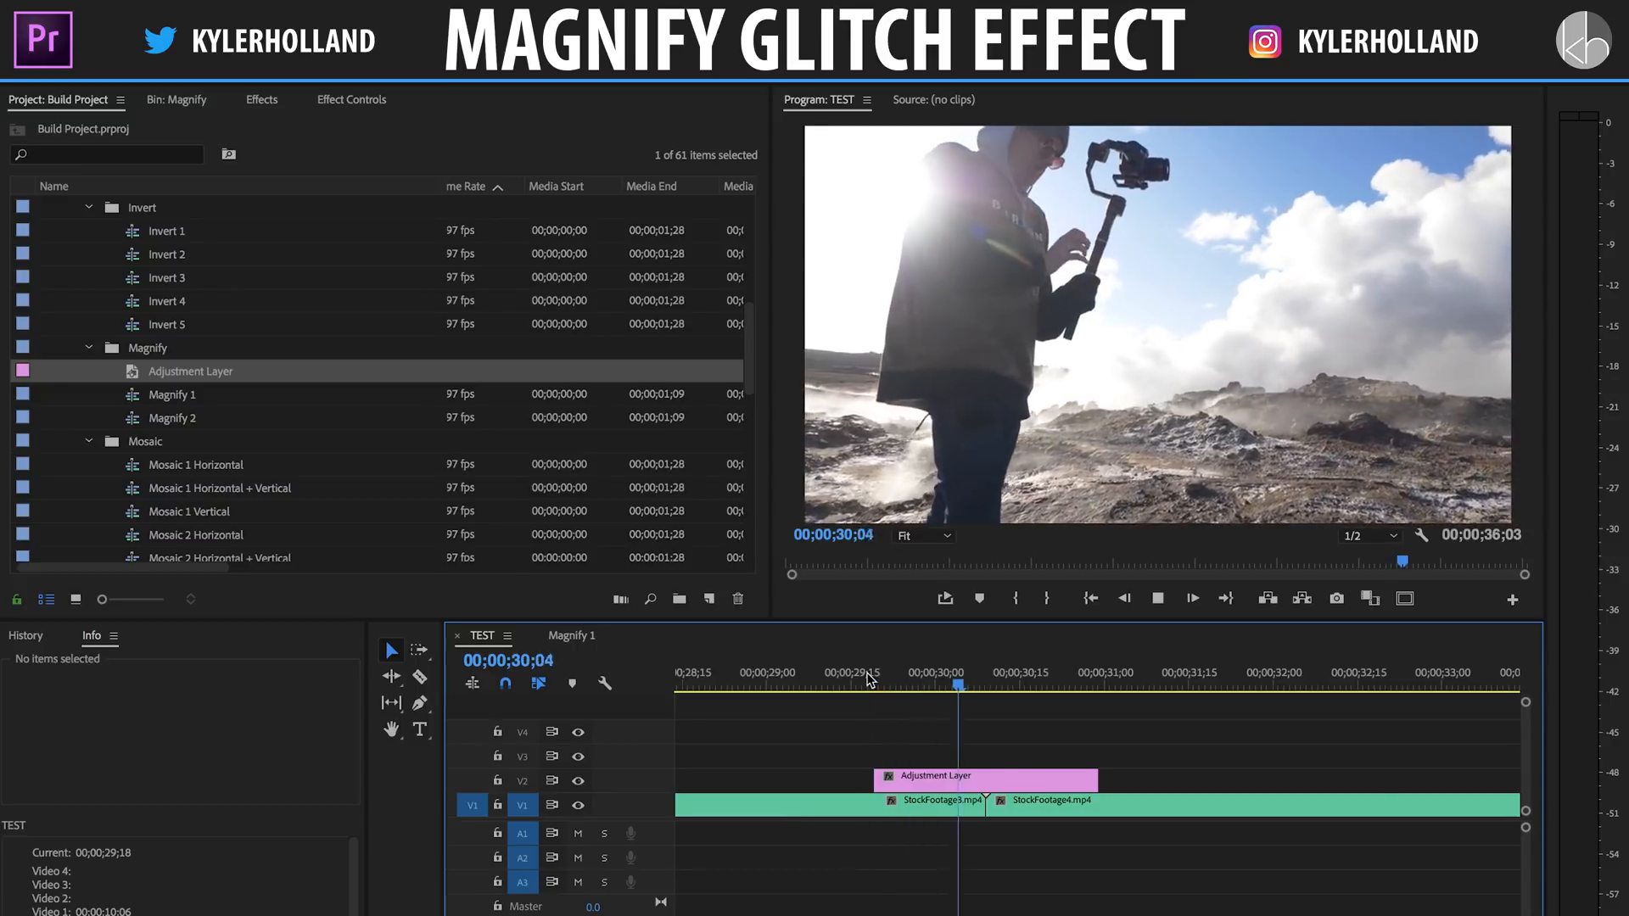
{"action": "key", "text": "space"}
{"action": "left_click", "coordinate": [896, 683]}
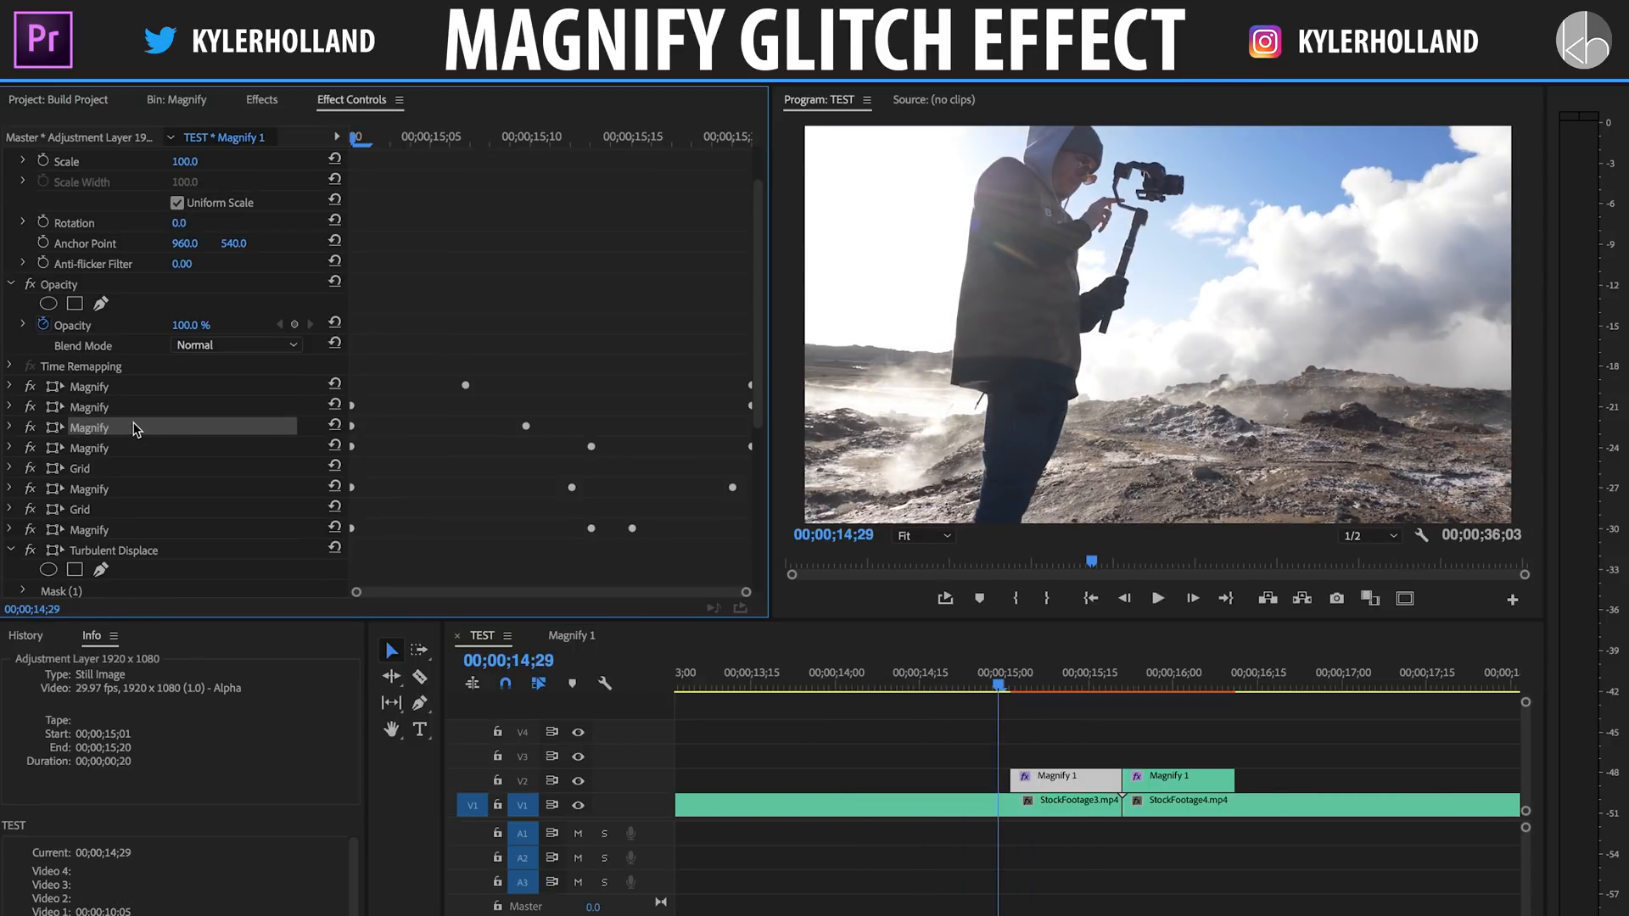
- Scrub through the finished Magnify 1 transition on both sides of the earlier clip cut to examine the glitch effect
{"action": "left_click_drag", "start_coordinate": [1005, 679], "coordinate": [1072, 684]}
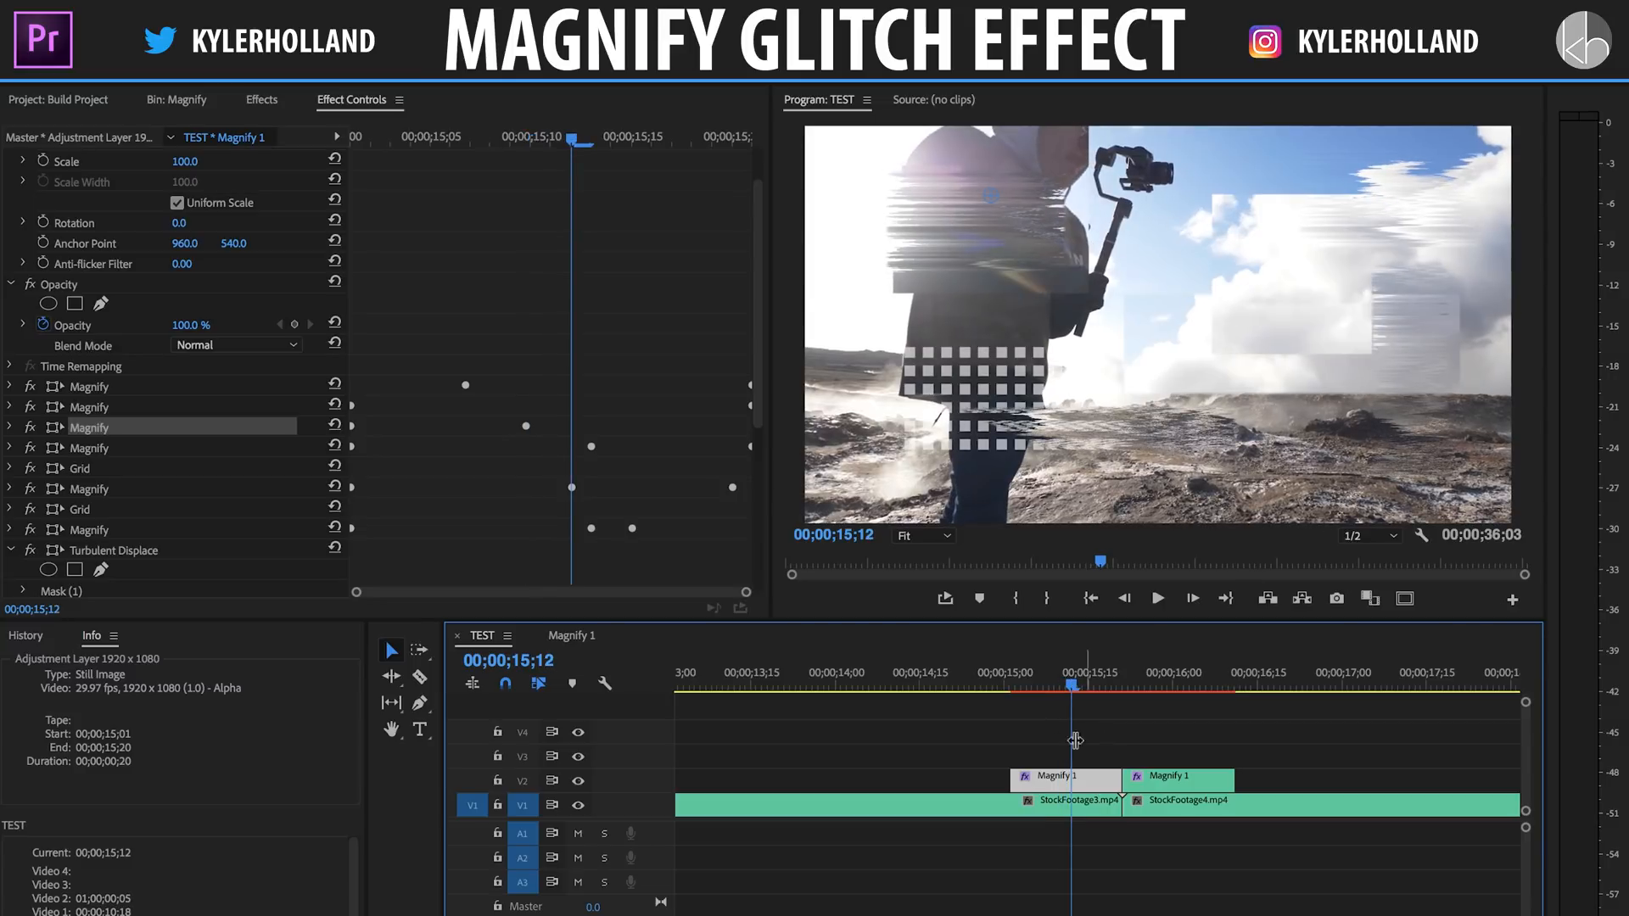
{"action": "left_click_drag", "start_coordinate": [1072, 685], "coordinate": [1159, 689]}
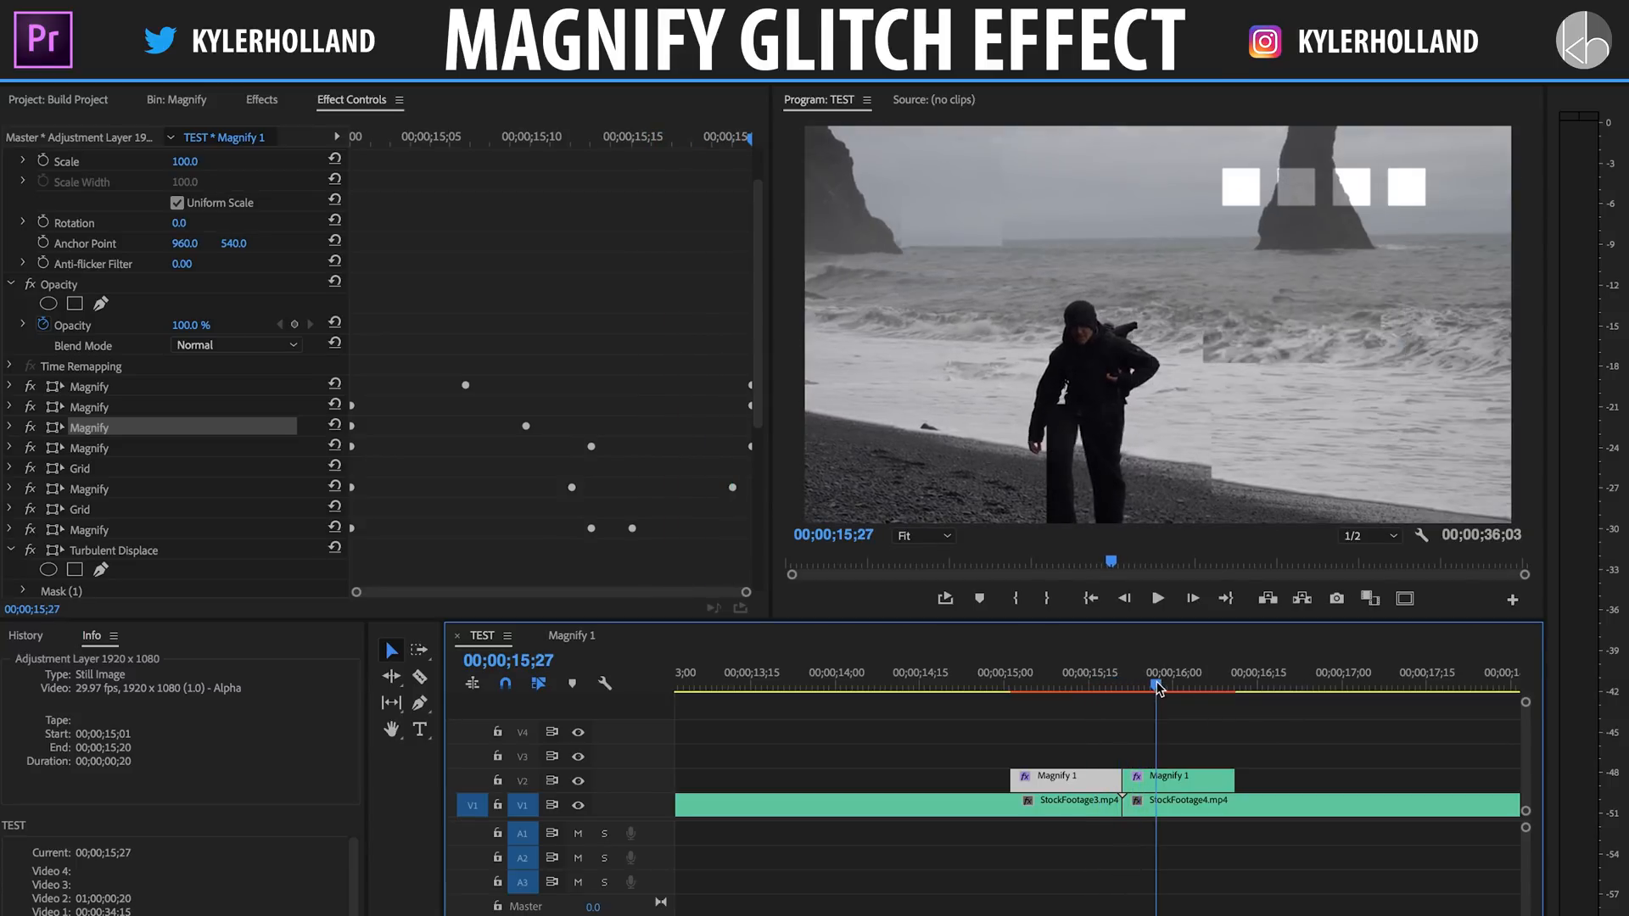
{"action": "scroll", "coordinate": [1277, 730], "scroll_direction": "down", "scroll_amount": 3}
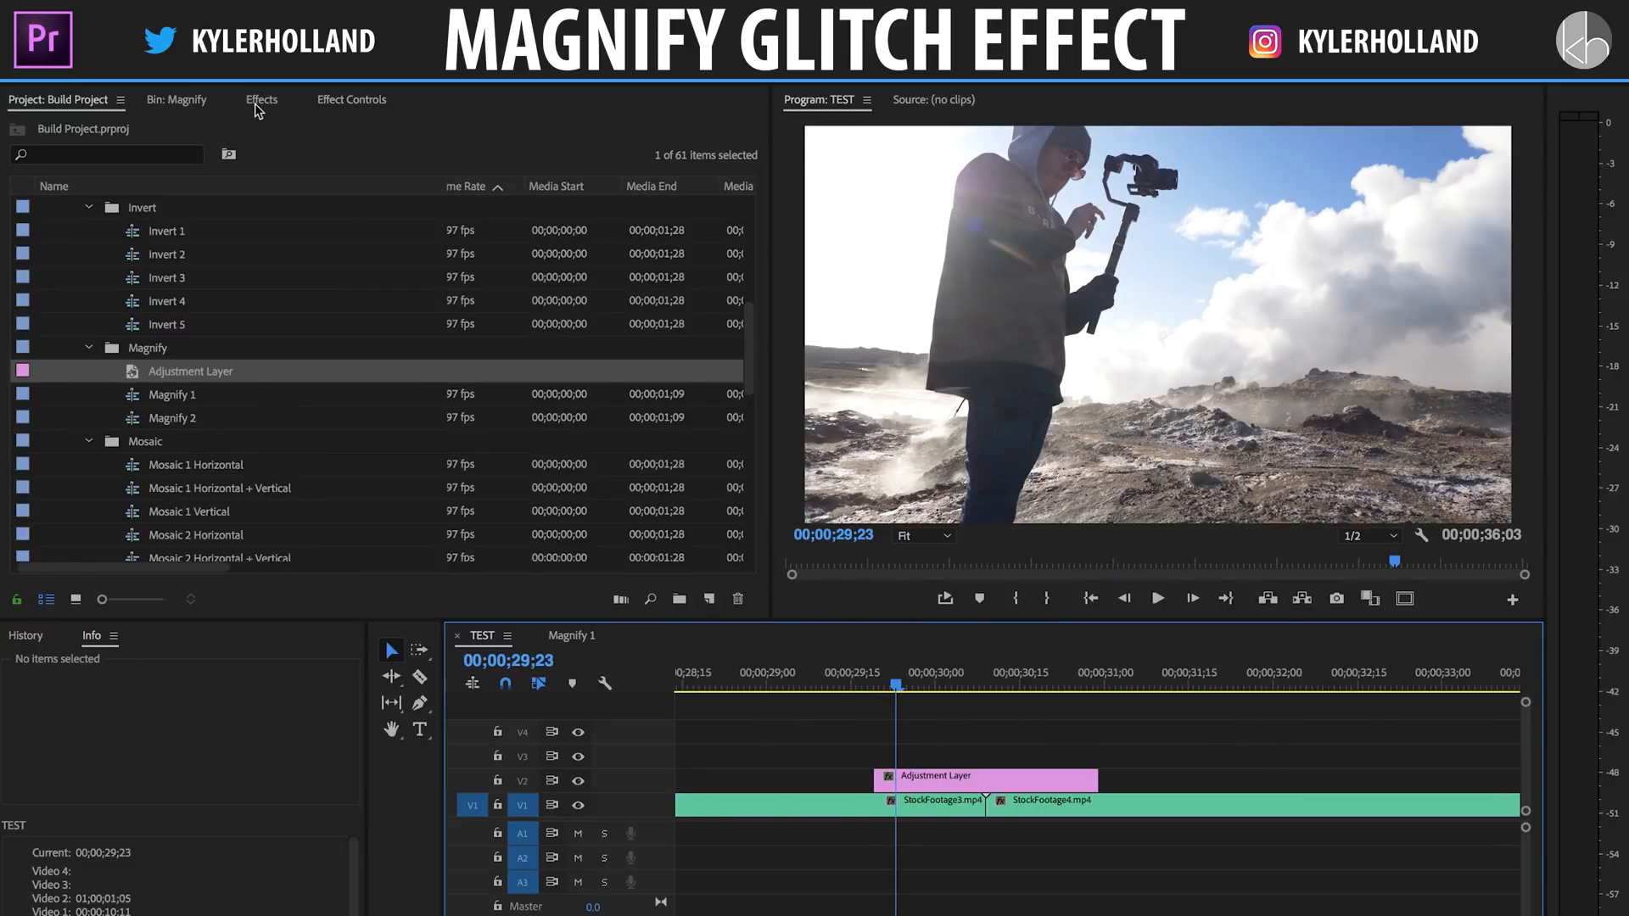
- Find the Magnify distort effect by searching for "magni" and apply it to the adjustment layer
{"action": "left_click", "coordinate": [258, 102]}
{"action": "left_click", "coordinate": [161, 128]}
{"action": "type", "text": "magni"}
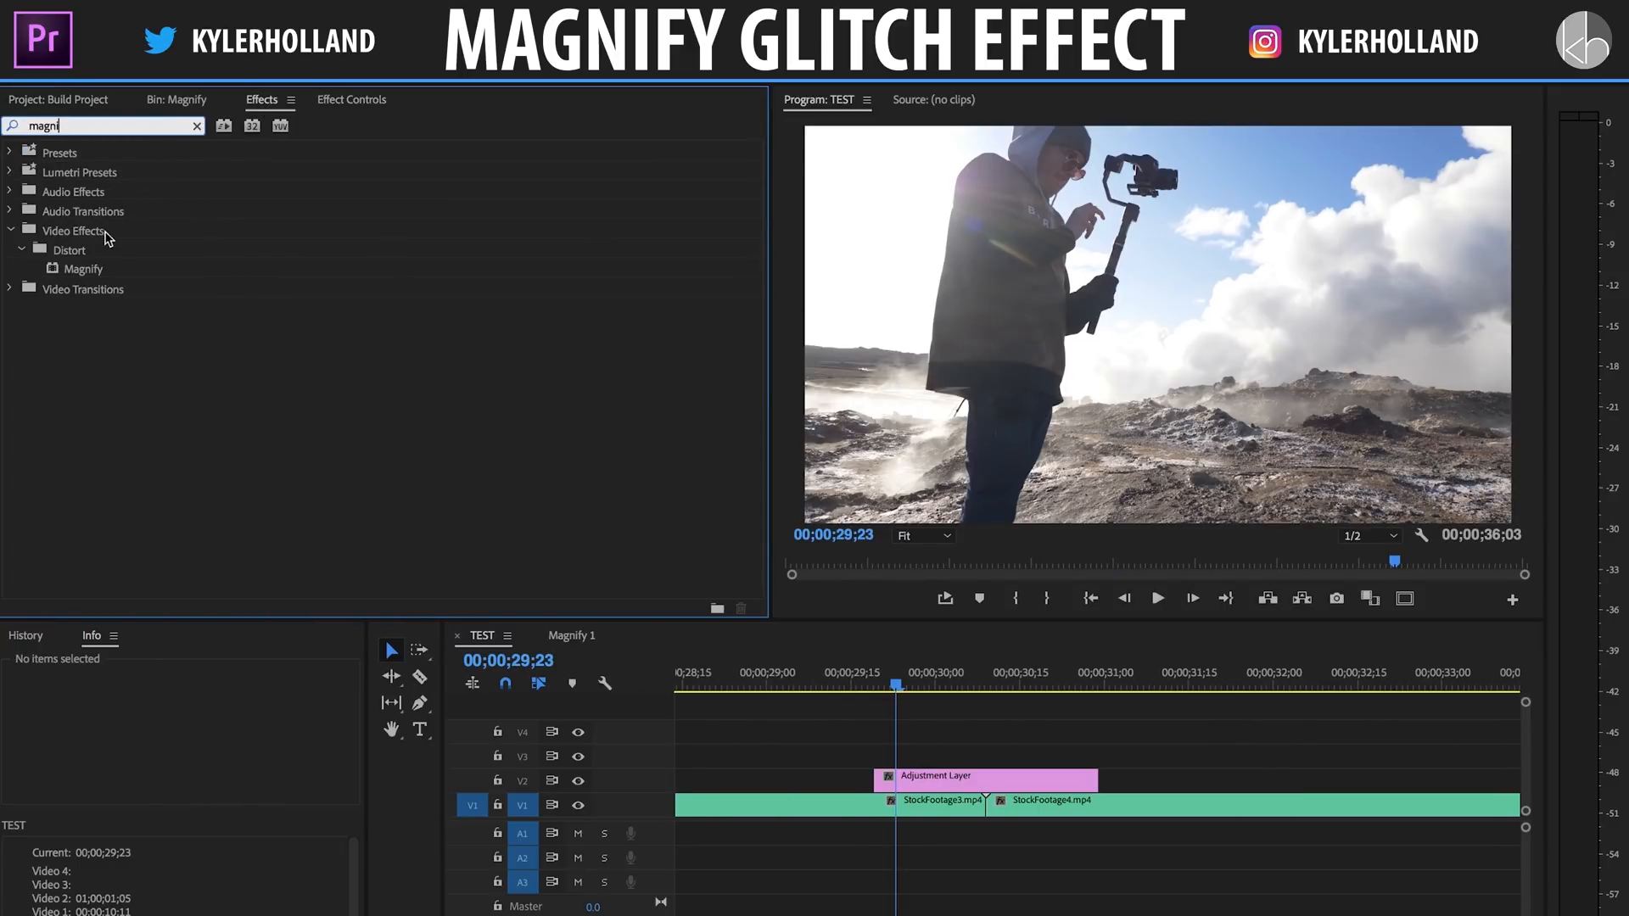
{"action": "left_click", "coordinate": [99, 272]}
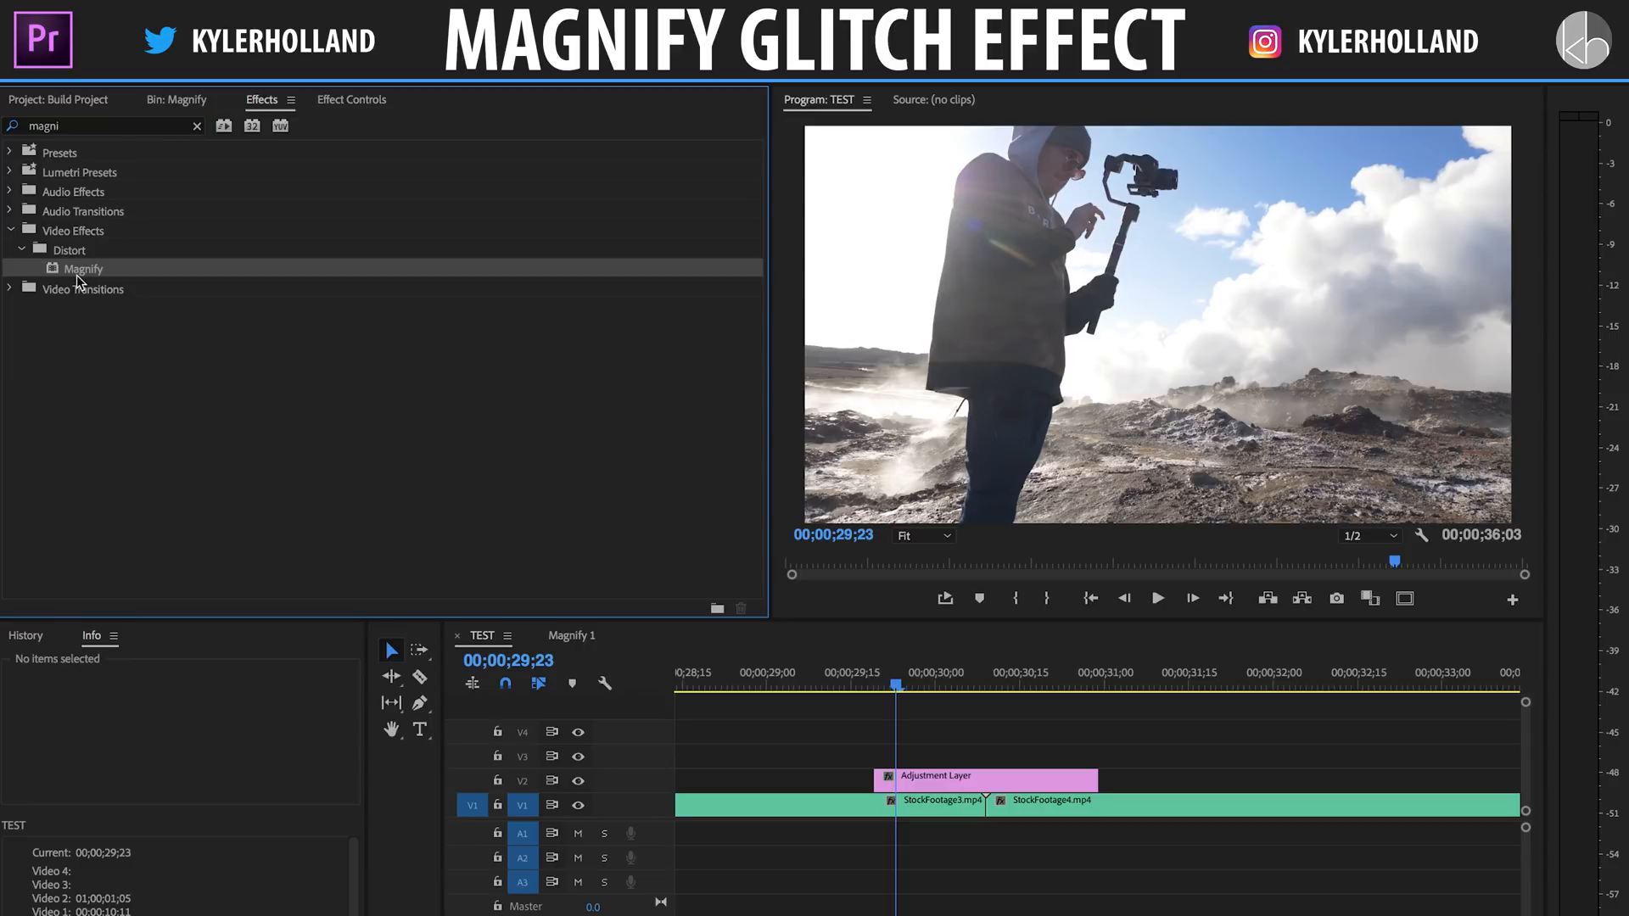
{"action": "left_click_drag", "start_coordinate": [797, 579], "coordinate": [1010, 780]}
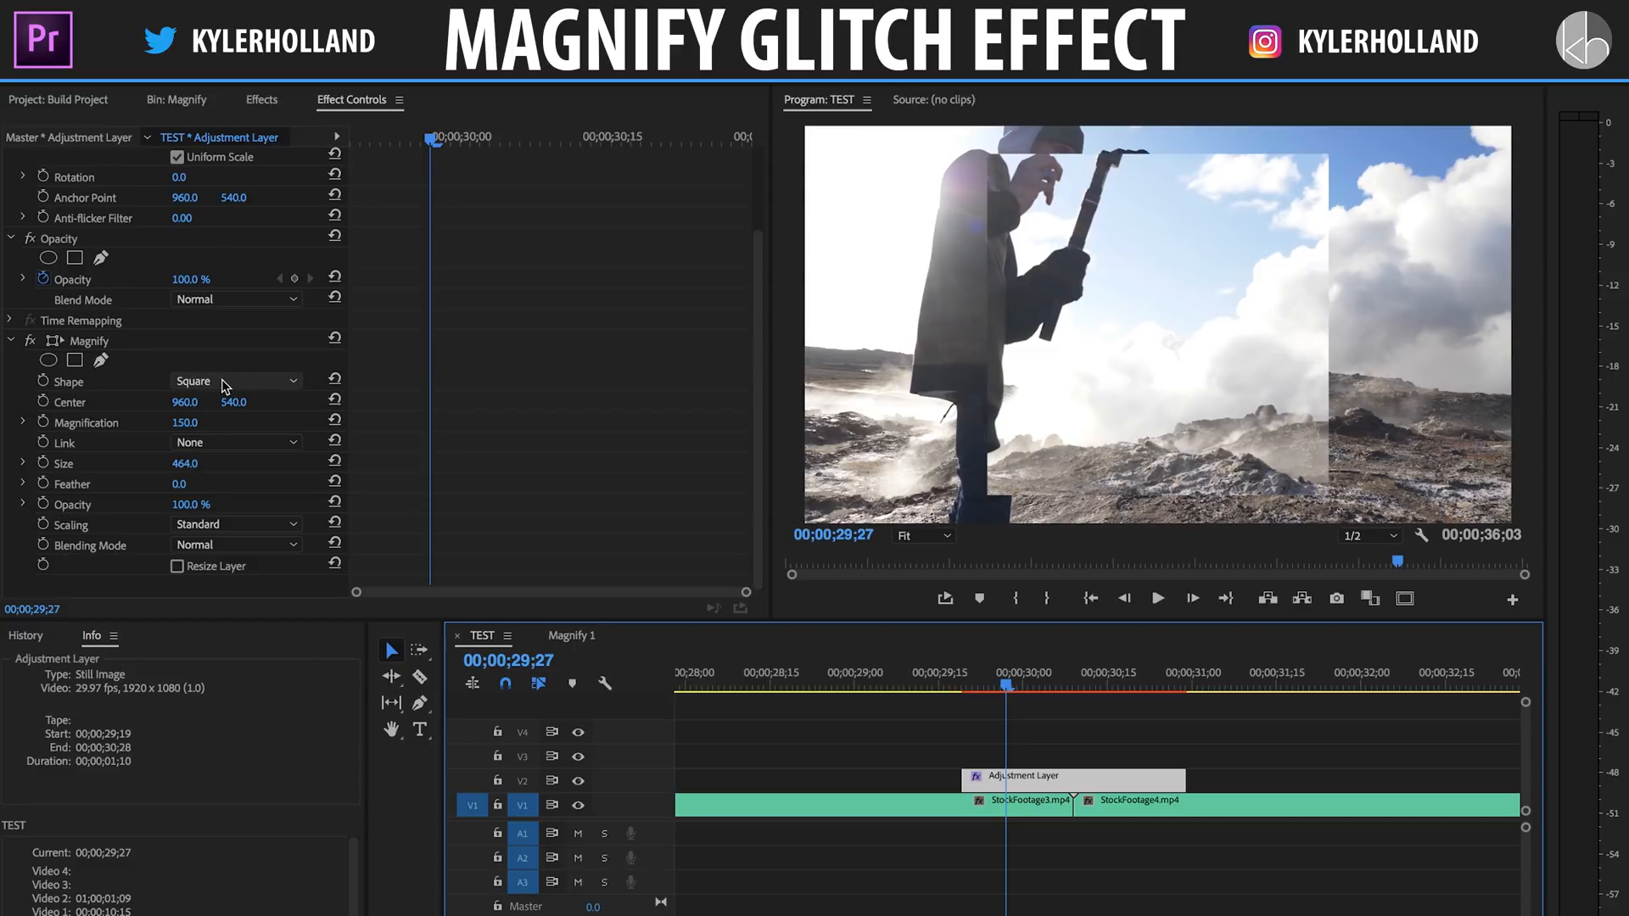
- Switch the Magnify shape to Circle and back to Square to compare the two shapes
{"action": "left_click", "coordinate": [225, 386]}
{"action": "left_click", "coordinate": [230, 399]}
{"action": "left_click", "coordinate": [246, 380]}
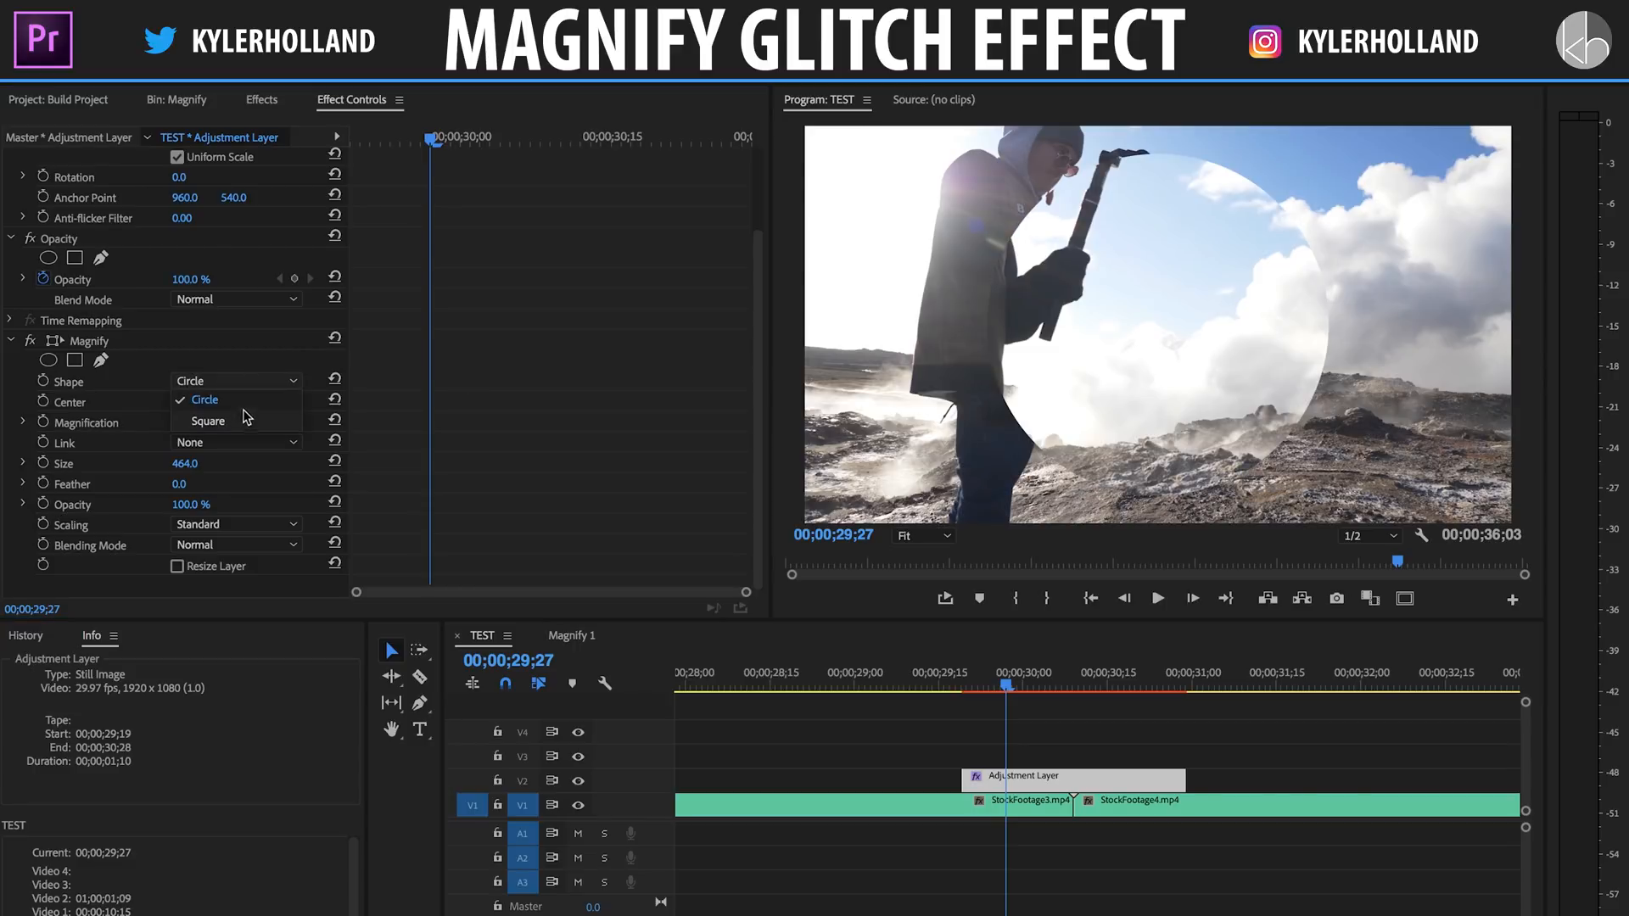
{"action": "left_click", "coordinate": [246, 419]}
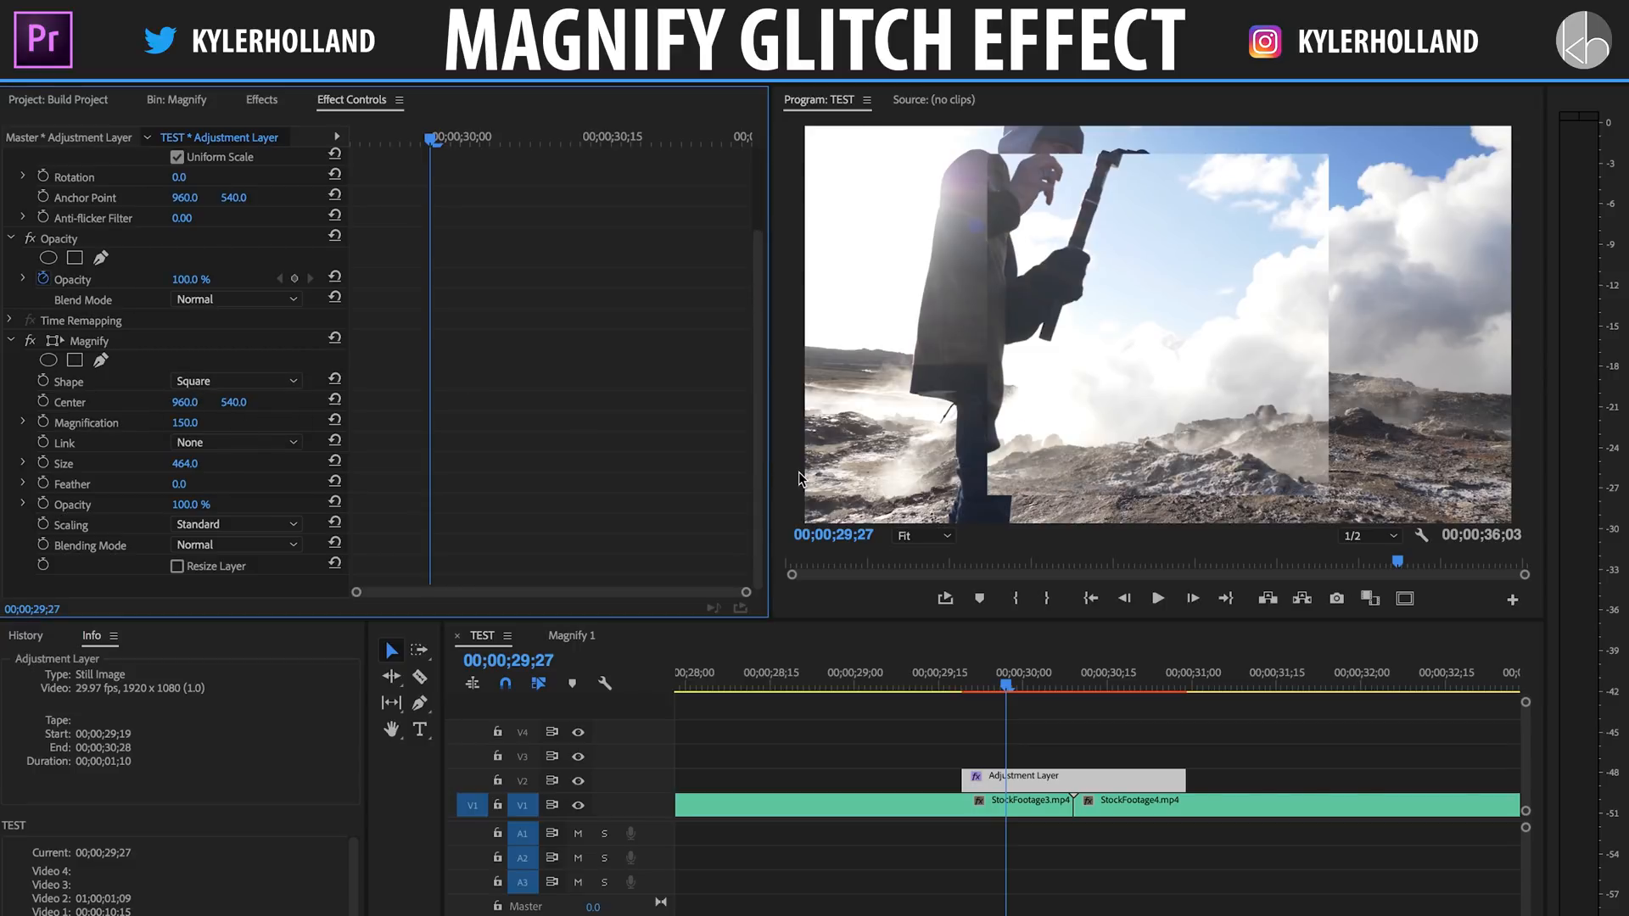
- Move the center of the Magnify effect onto the man's torso, at about 434.3, 550.6
{"action": "left_click", "coordinate": [186, 406]}
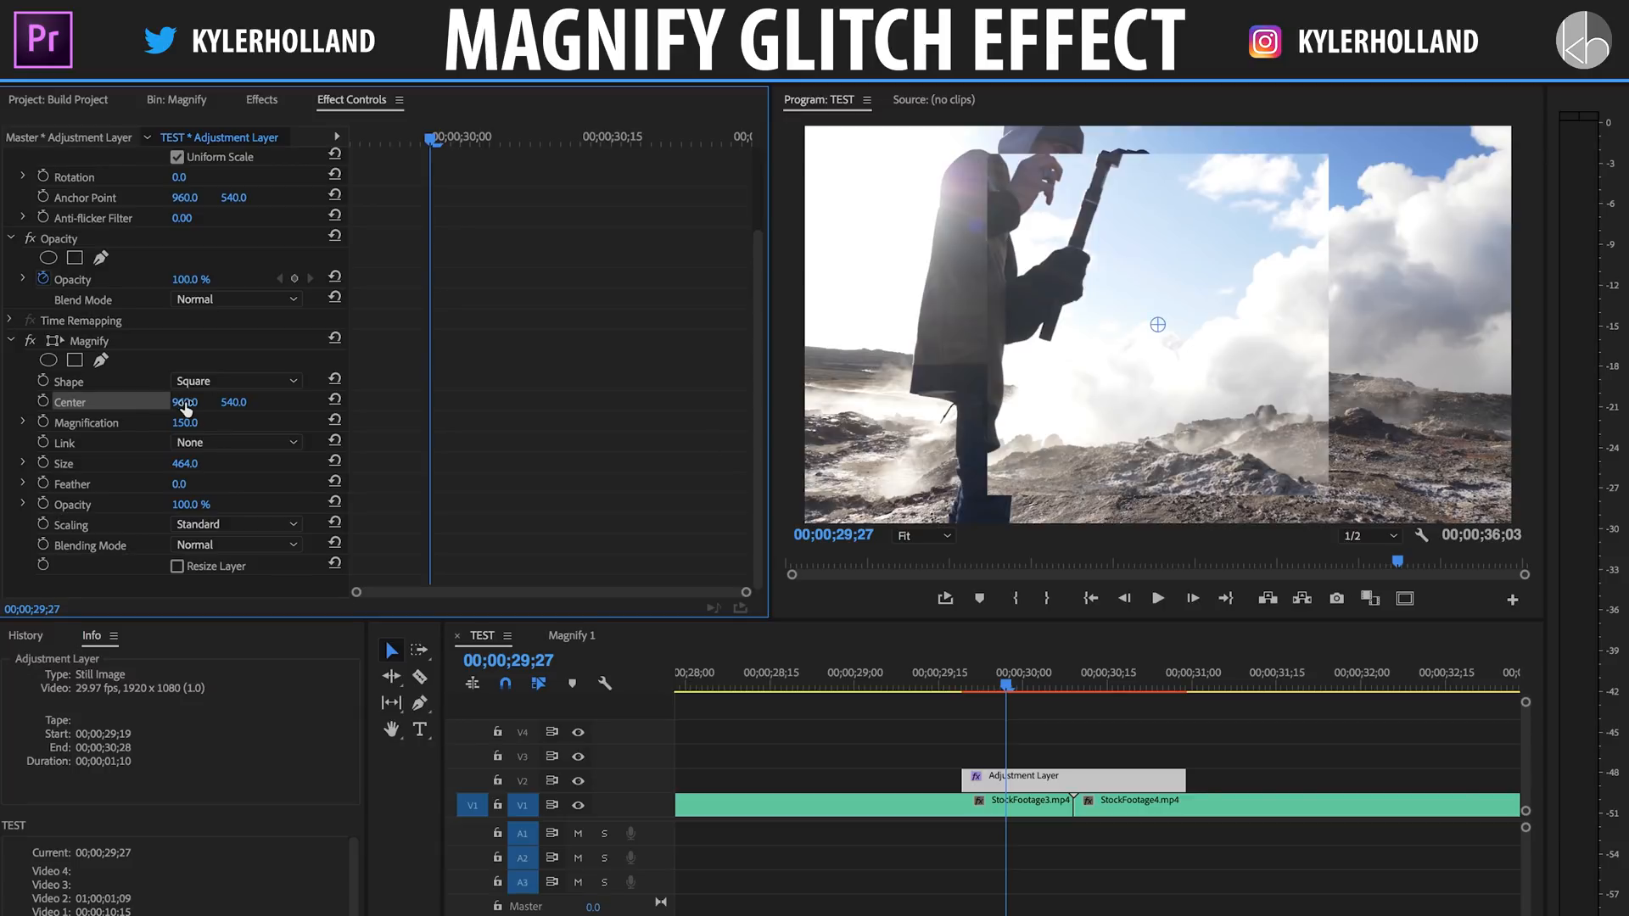
{"action": "left_click_drag", "start_coordinate": [186, 407], "coordinate": [231, 405]}
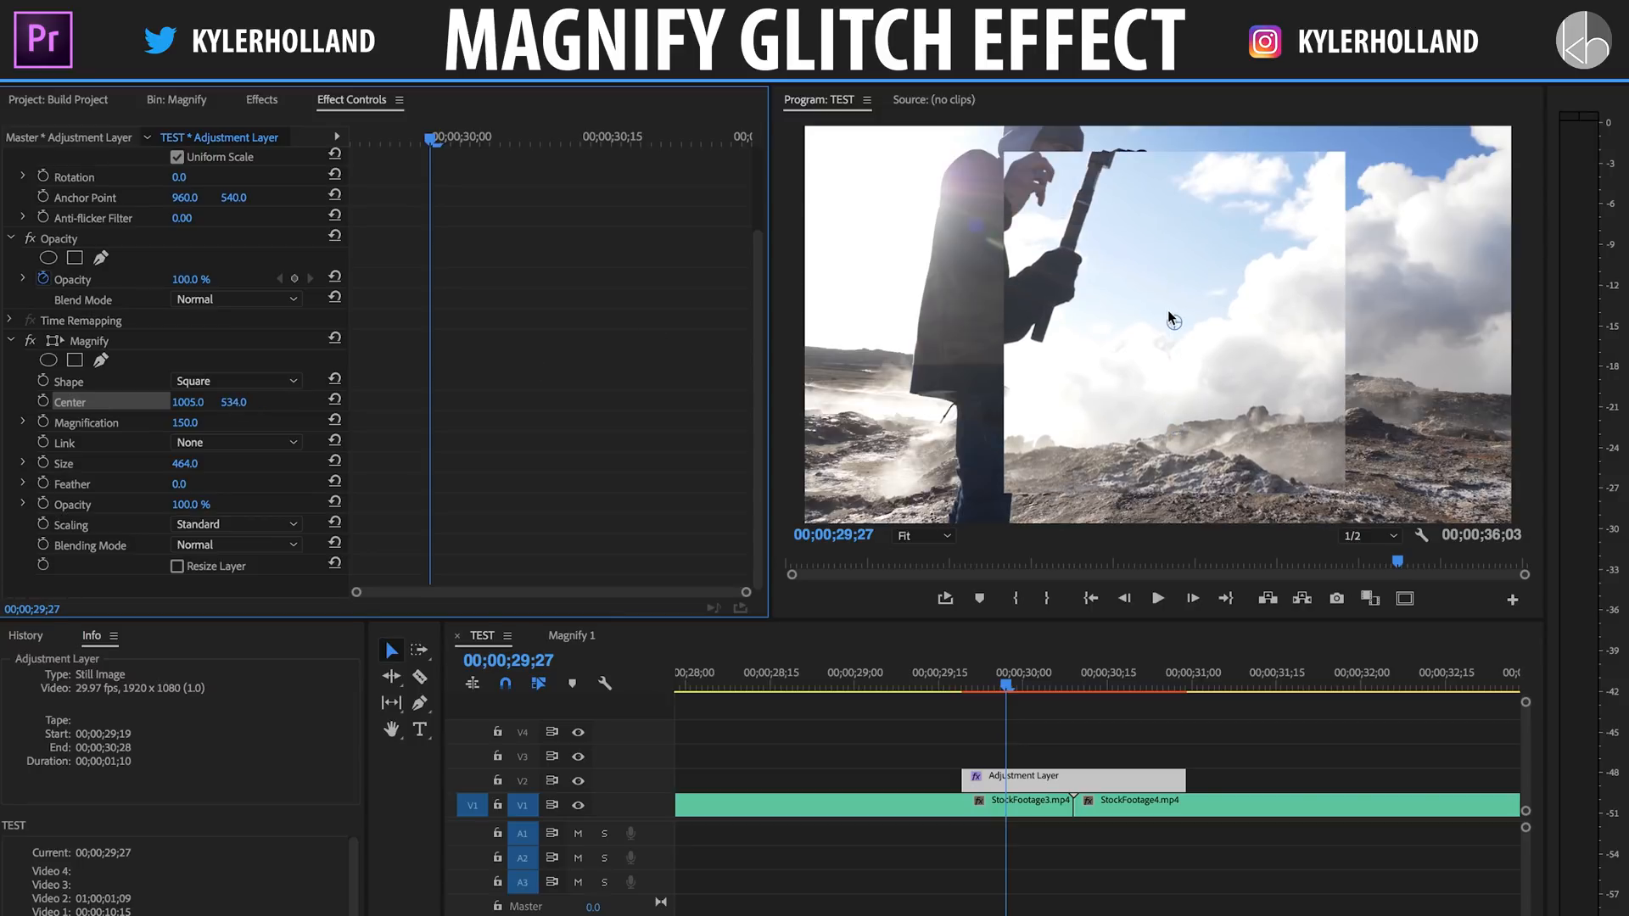
{"action": "left_click_drag", "start_coordinate": [1167, 309], "coordinate": [986, 298]}
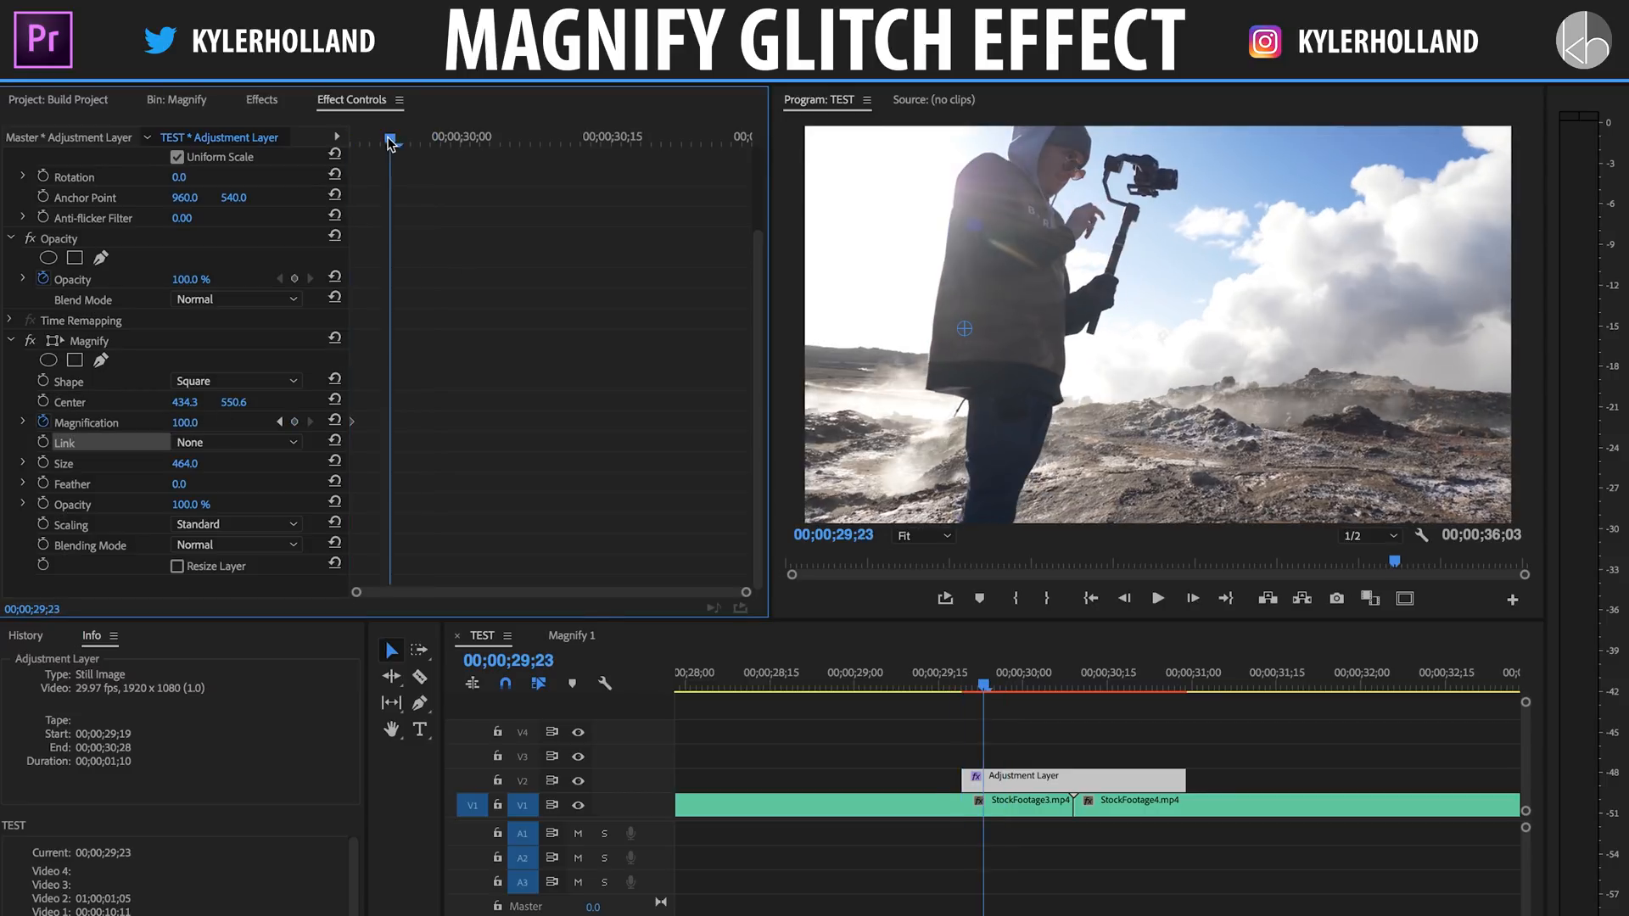
- Keyframe the Magnify effect's Magnification at 100 on the layer's first frame and 191 at 00;00;30;04
{"action": "left_click", "coordinate": [196, 422]}
{"action": "type", "text": "10"}
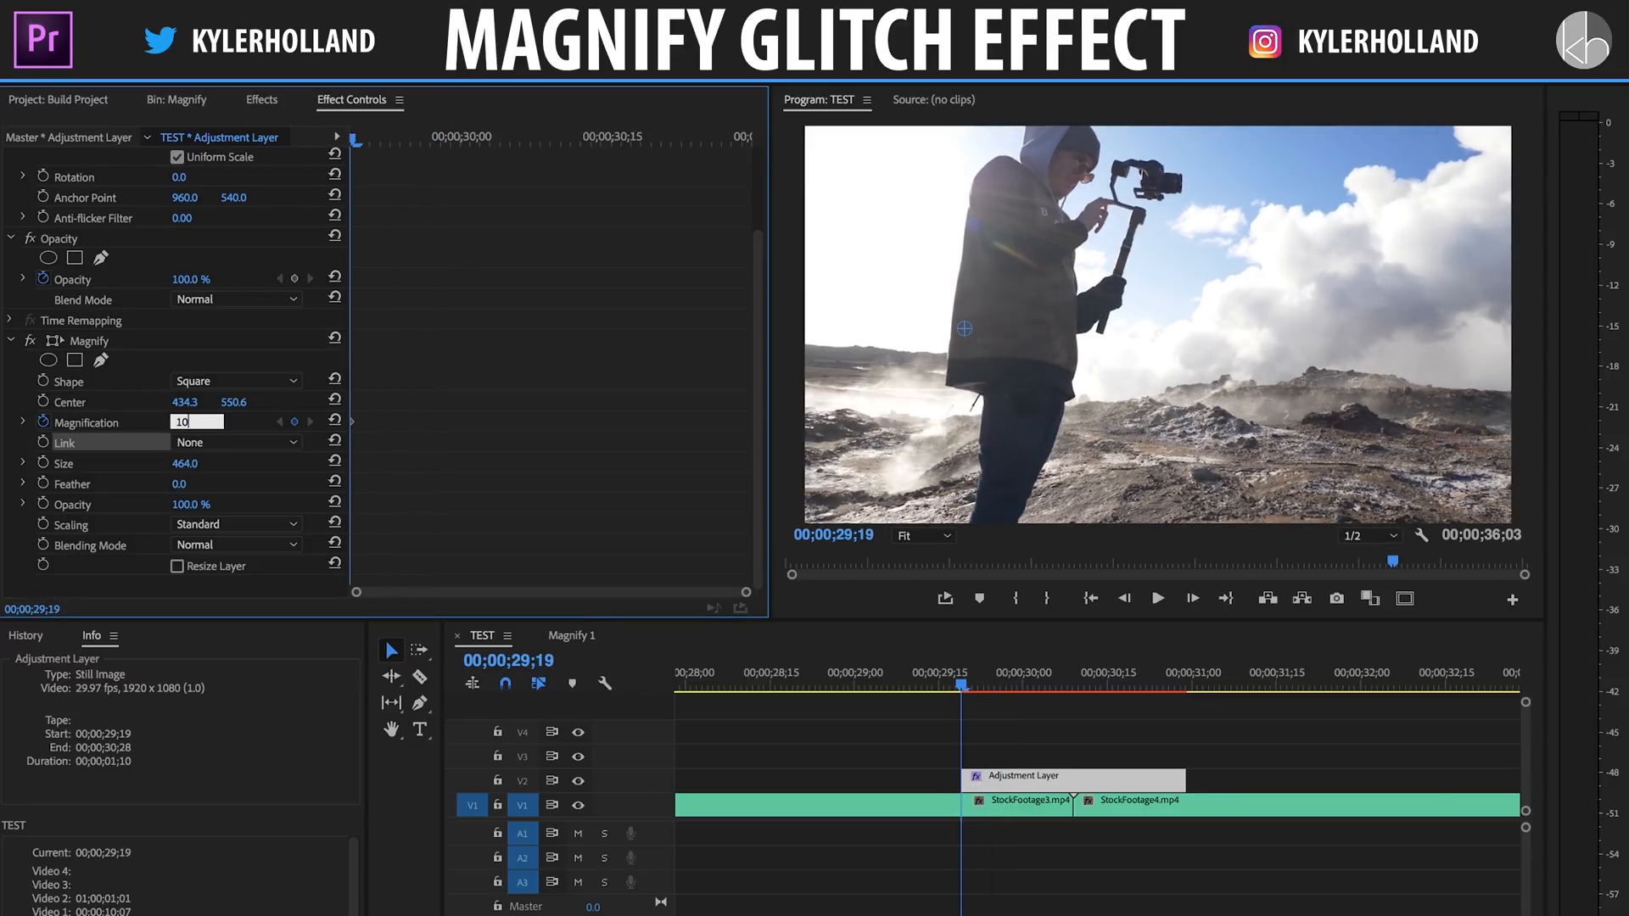
{"action": "type", "text": "0"}
{"action": "key", "text": "Return"}
{"action": "key", "text": "space"}
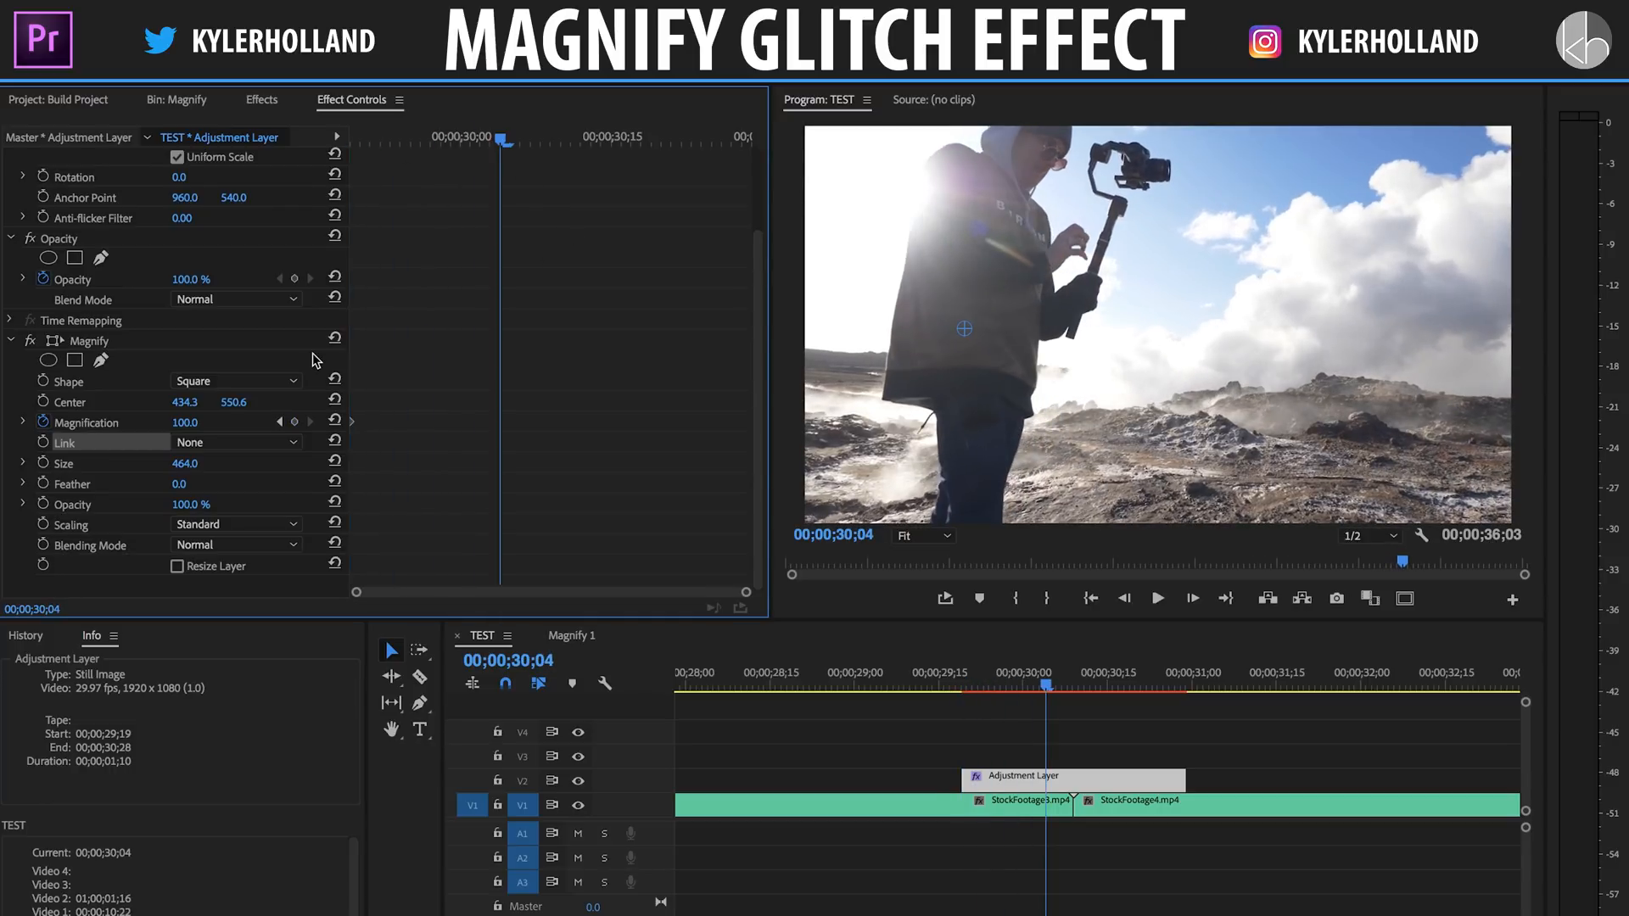
{"action": "left_click_drag", "start_coordinate": [188, 421], "coordinate": [197, 425]}
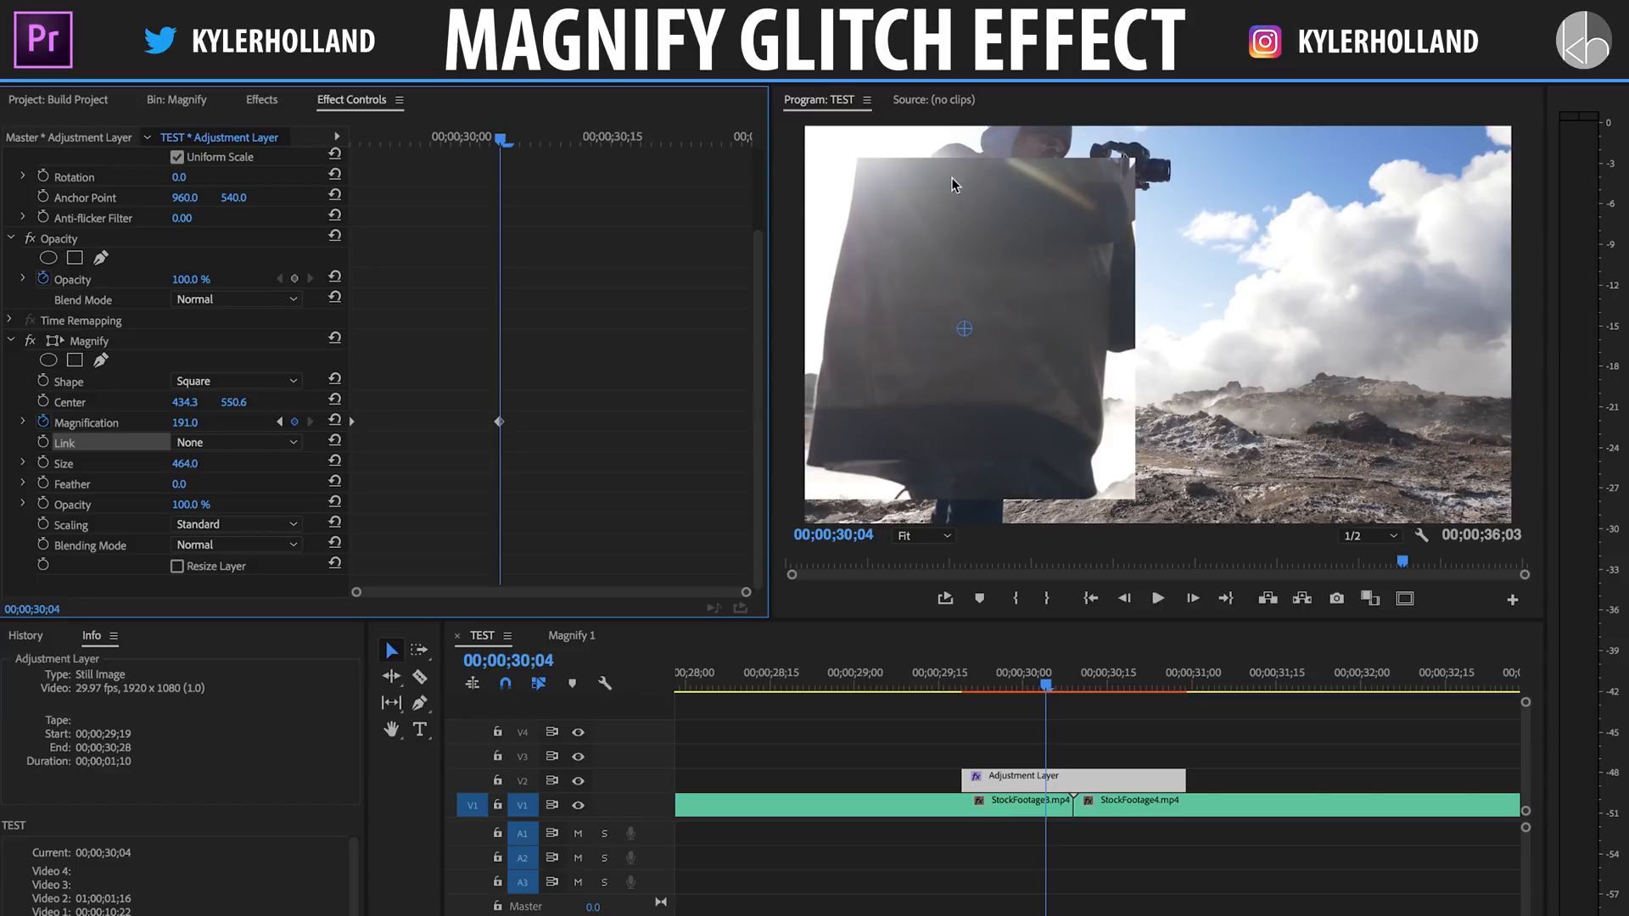
- Add a 4-point polygon mask to the Magnify effect, move it over the man's torso and extend its right side
{"action": "left_click", "coordinate": [97, 342]}
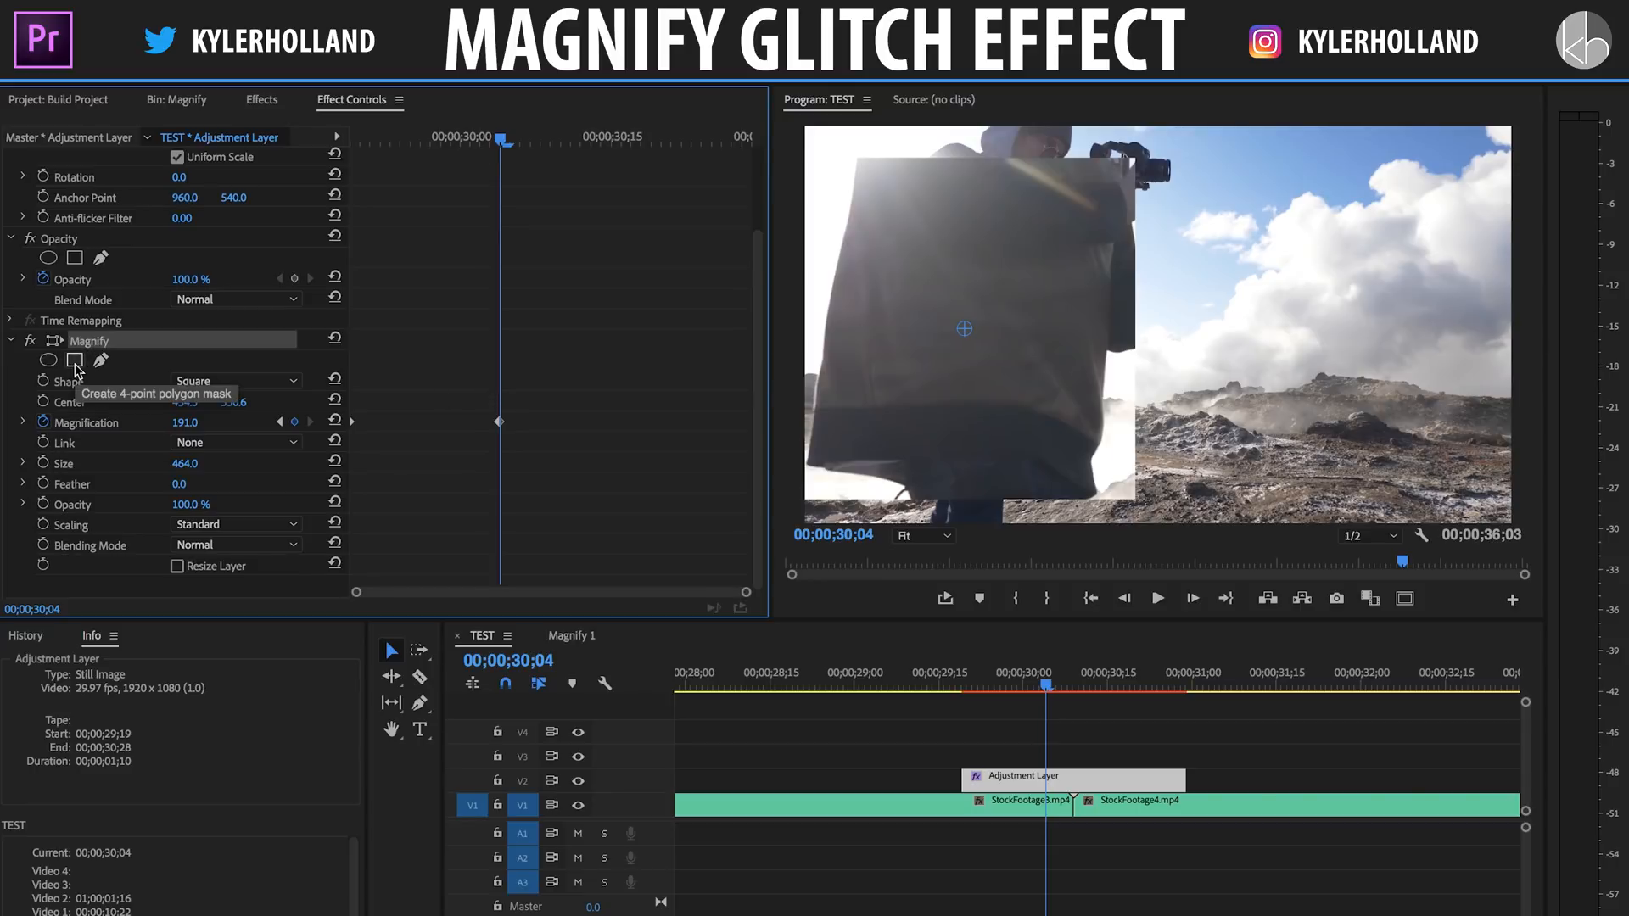
{"action": "left_click", "coordinate": [75, 360]}
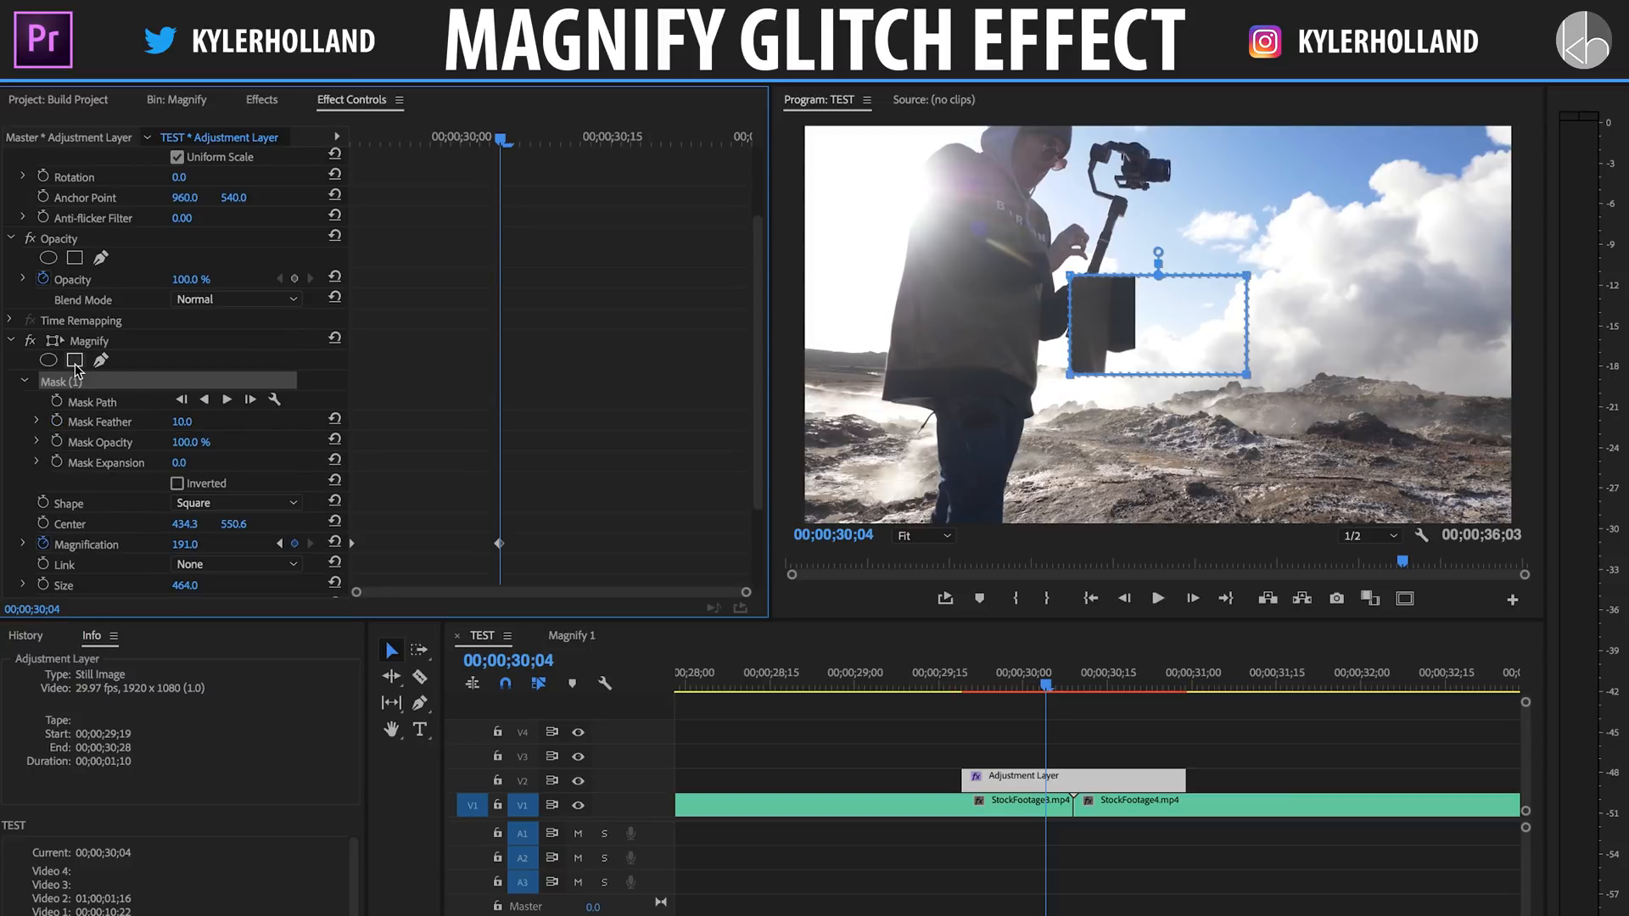
{"action": "left_click", "coordinate": [1204, 344]}
{"action": "left_click_drag", "start_coordinate": [1131, 329], "coordinate": [902, 320]}
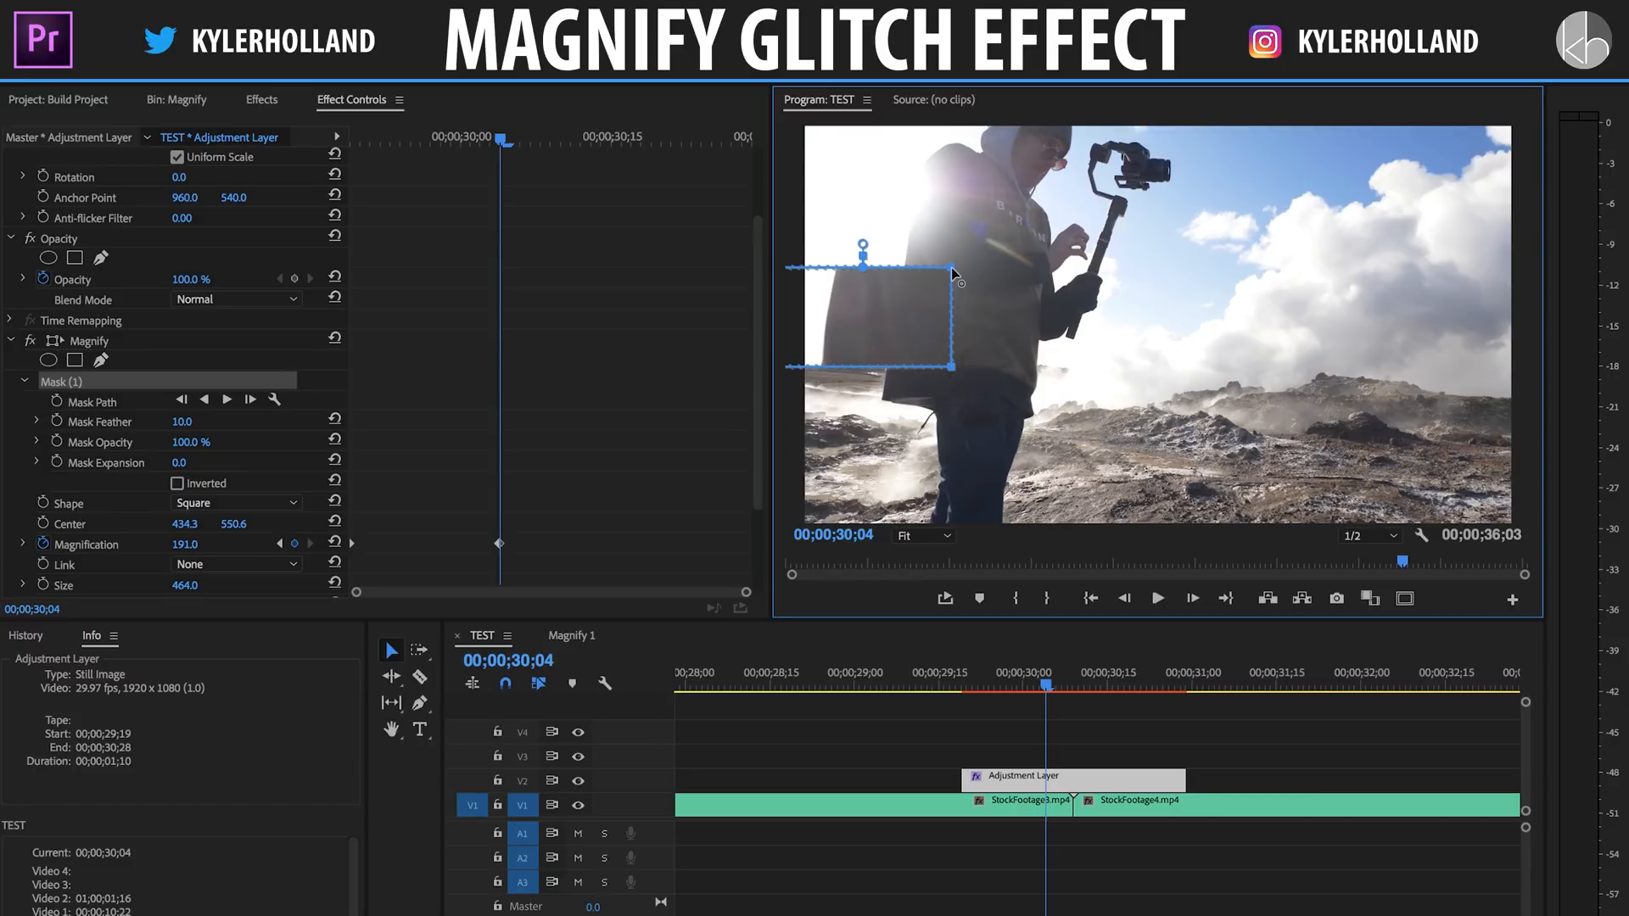
{"action": "left_click_drag", "start_coordinate": [951, 268], "coordinate": [1181, 268]}
- Scrub across the adjustment layer to review the masked magnification animation
{"action": "left_click", "coordinate": [990, 681]}
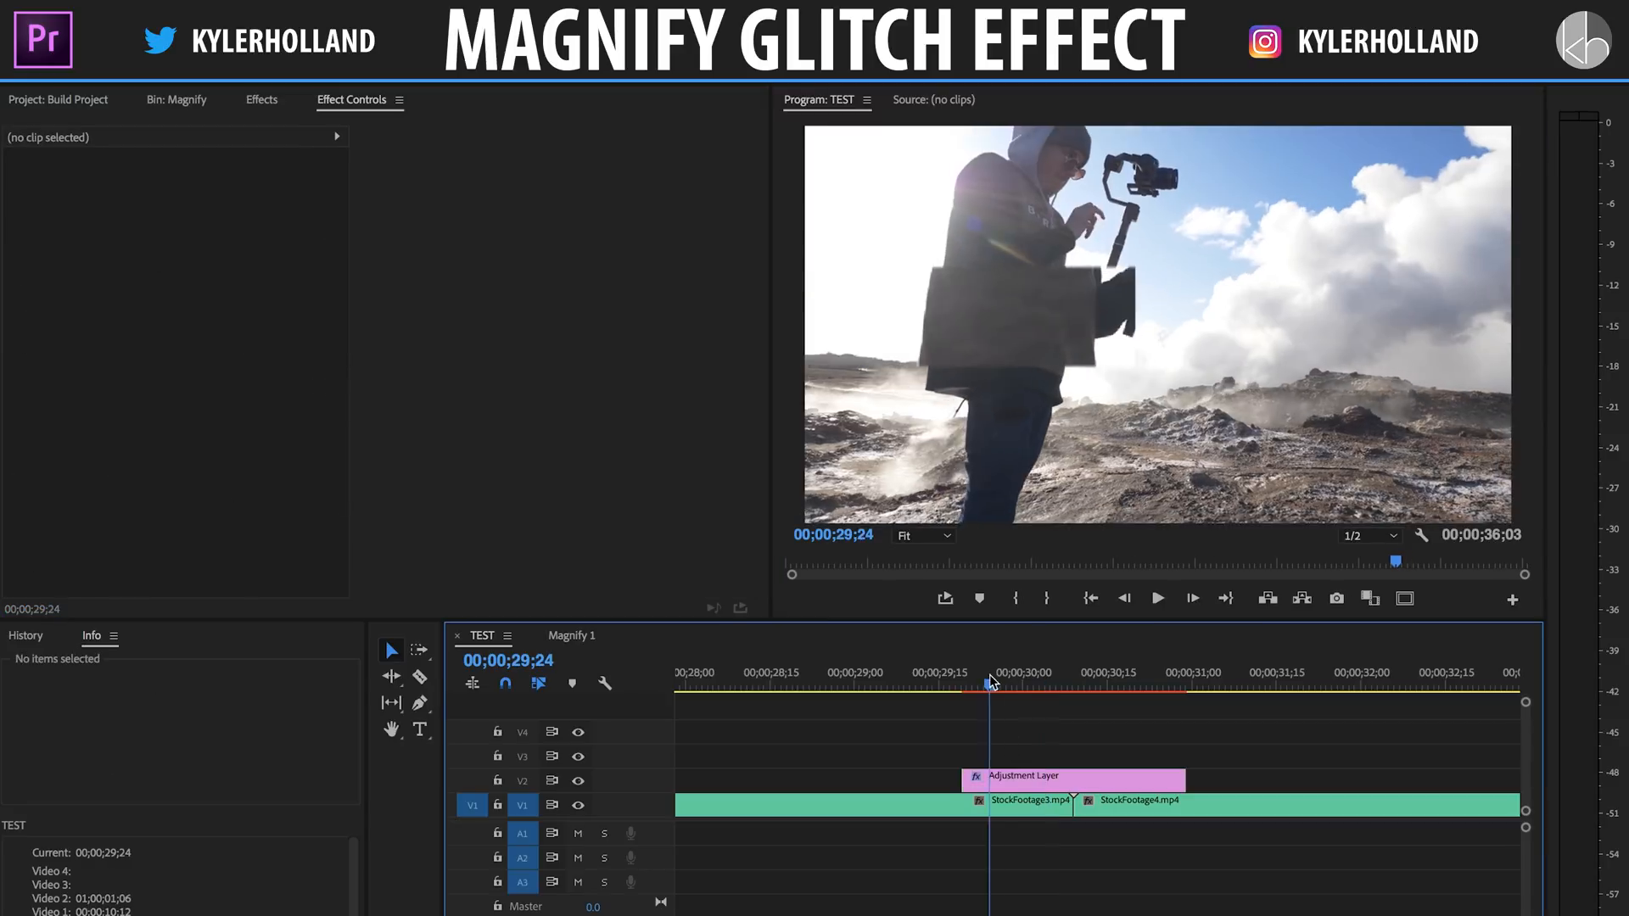
{"action": "left_click_drag", "start_coordinate": [990, 681], "coordinate": [934, 667]}
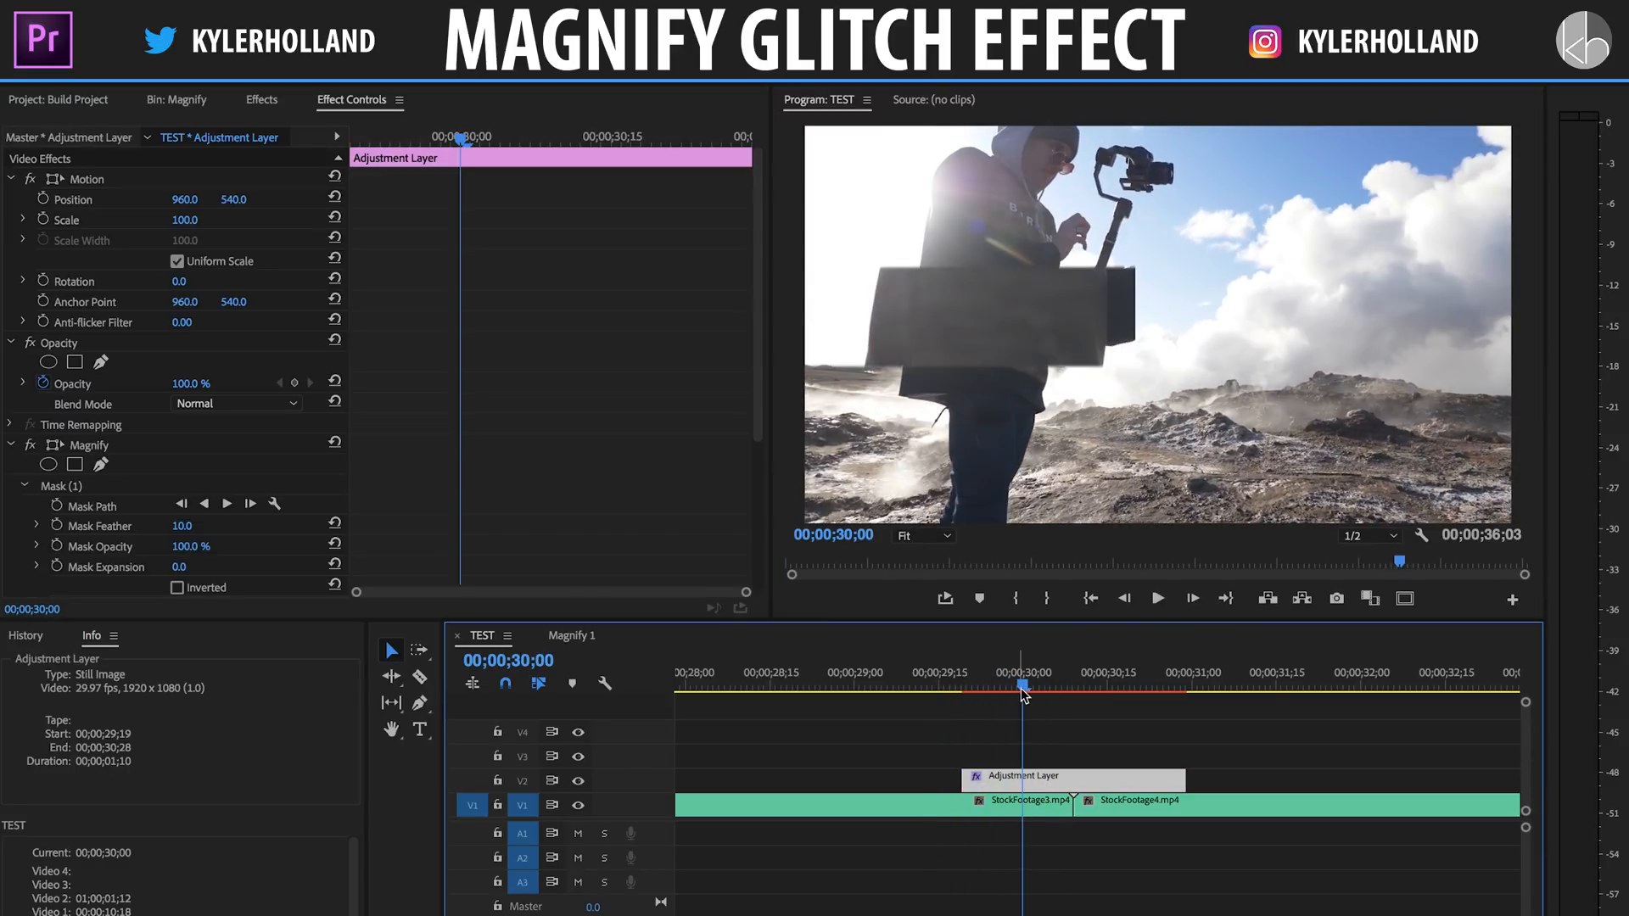
{"action": "mouse_move", "coordinate": [1021, 684]}
{"action": "left_mouse_down"}
{"action": "mouse_move", "coordinate": [929, 675]}
{"action": "mouse_move", "coordinate": [1029, 680]}
{"action": "mouse_move", "coordinate": [969, 684]}
{"action": "mouse_move", "coordinate": [990, 684]}
{"action": "left_mouse_up"}
- Collapse the Magnify effect and duplicate it on the same adjustment layer by copying and pasting
{"action": "left_click", "coordinate": [10, 447]}
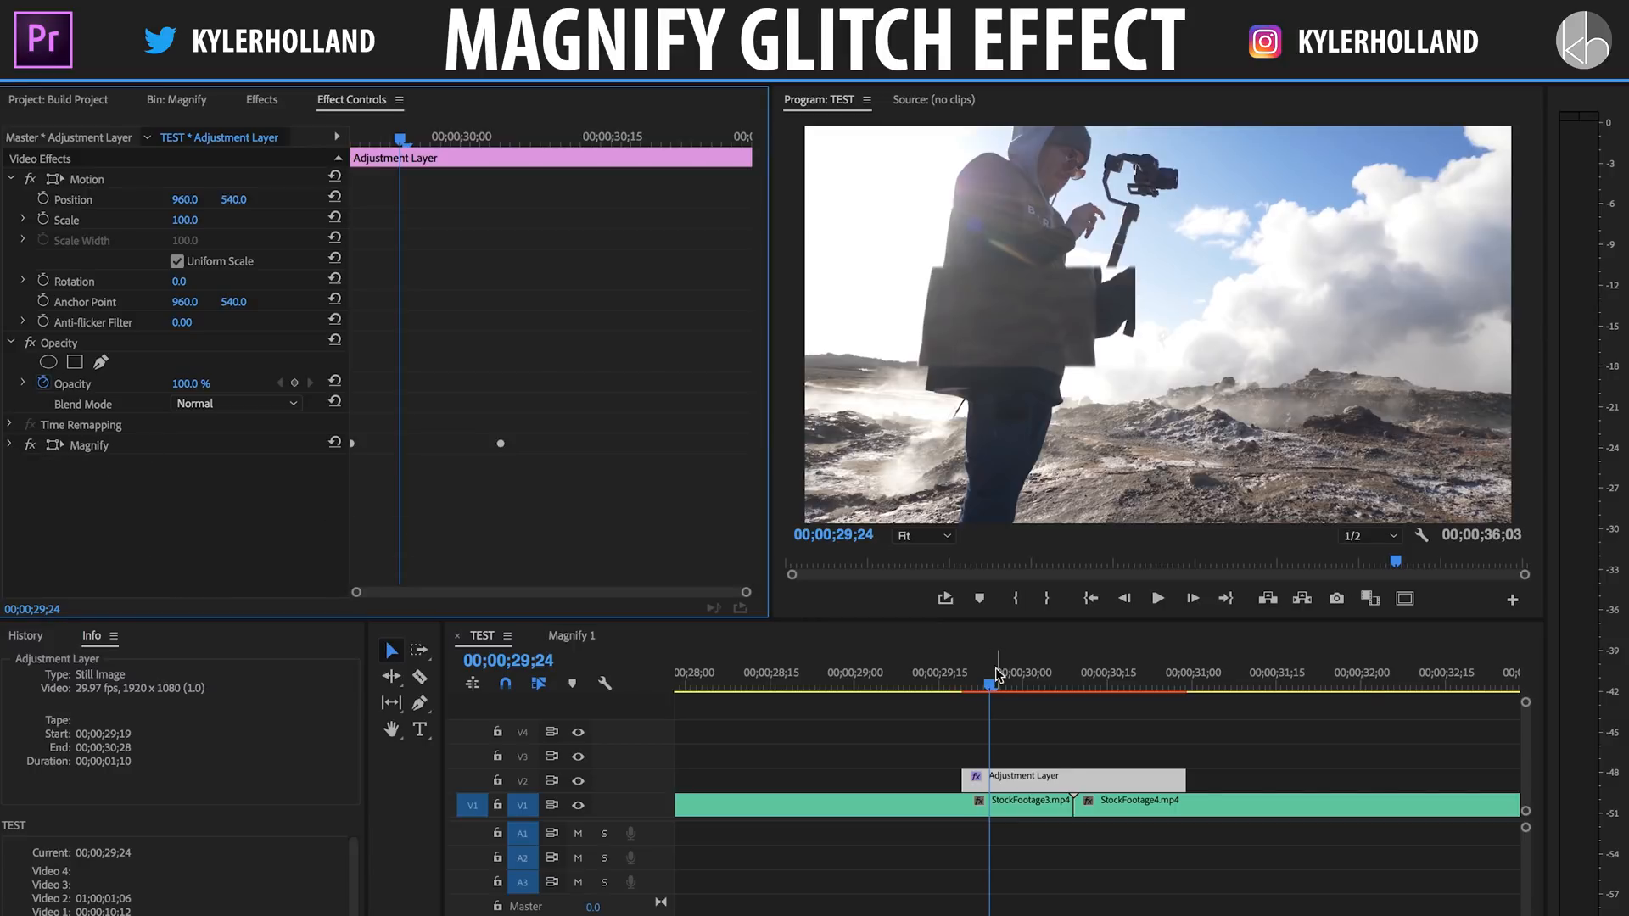
{"action": "right_click", "coordinate": [107, 446]}
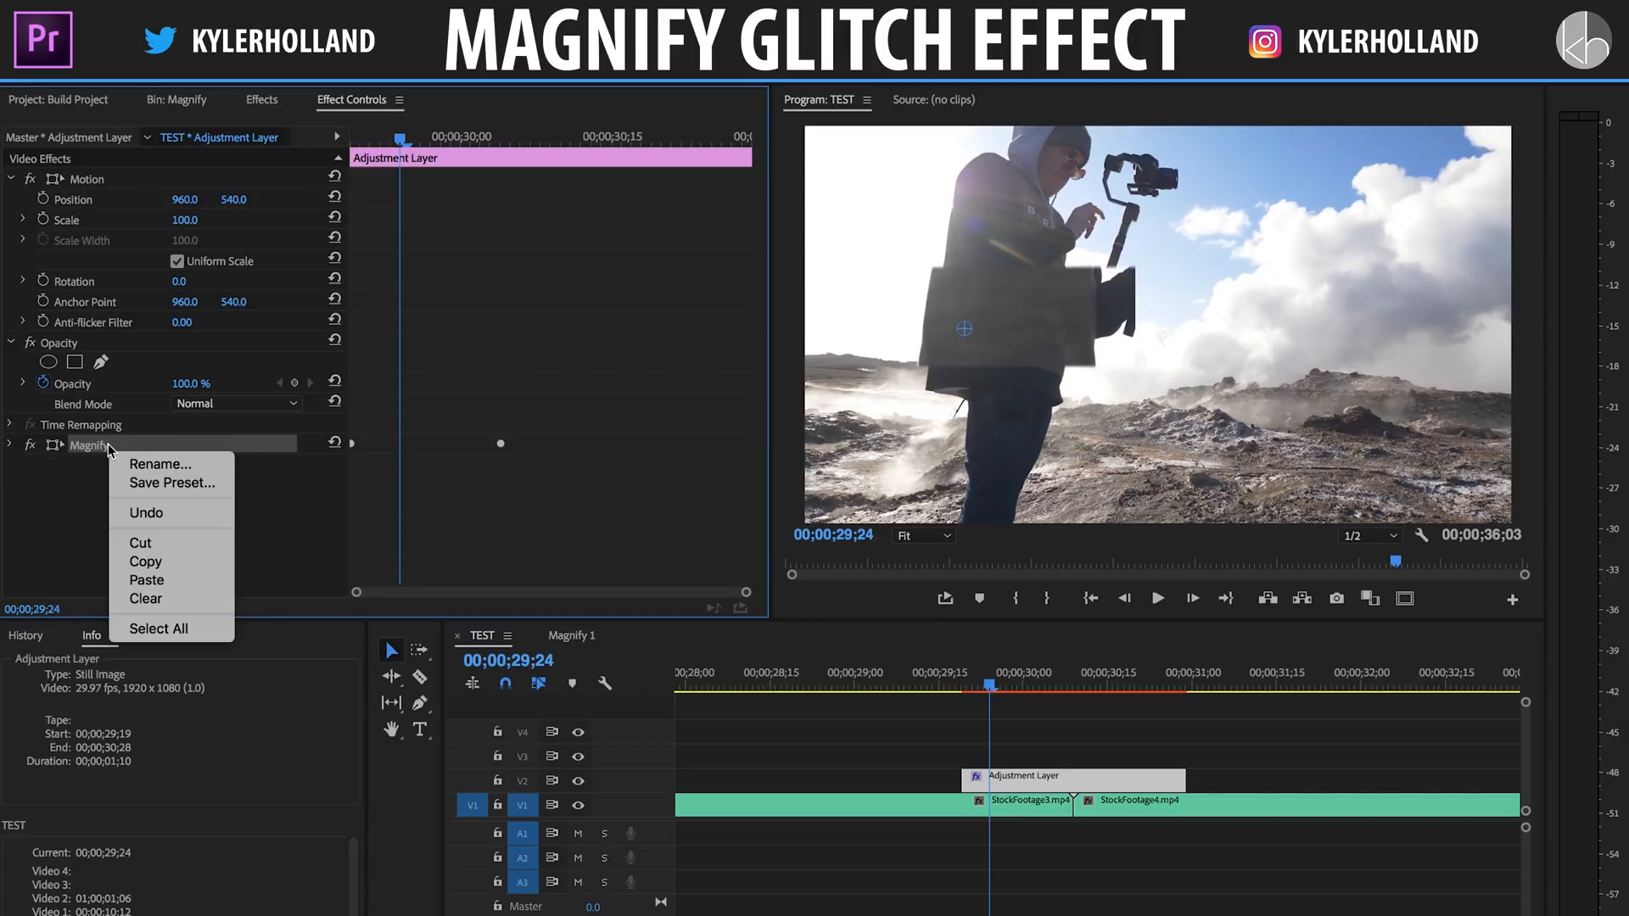
{"action": "left_click", "coordinate": [146, 561]}
{"action": "right_click", "coordinate": [128, 515]}
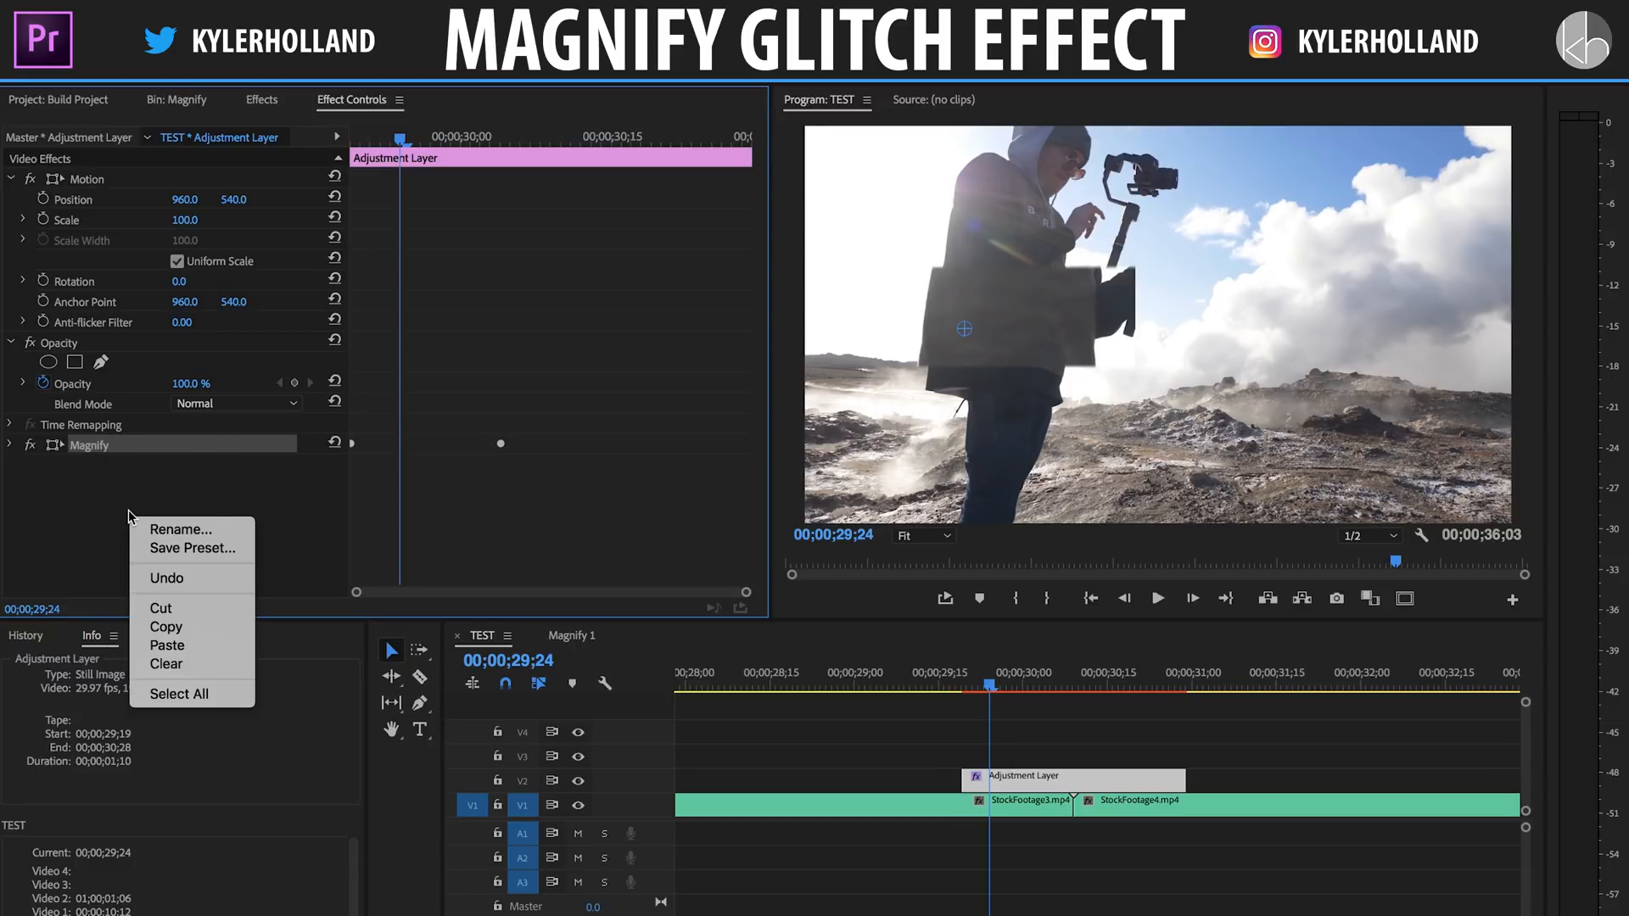
{"action": "left_click", "coordinate": [188, 645]}
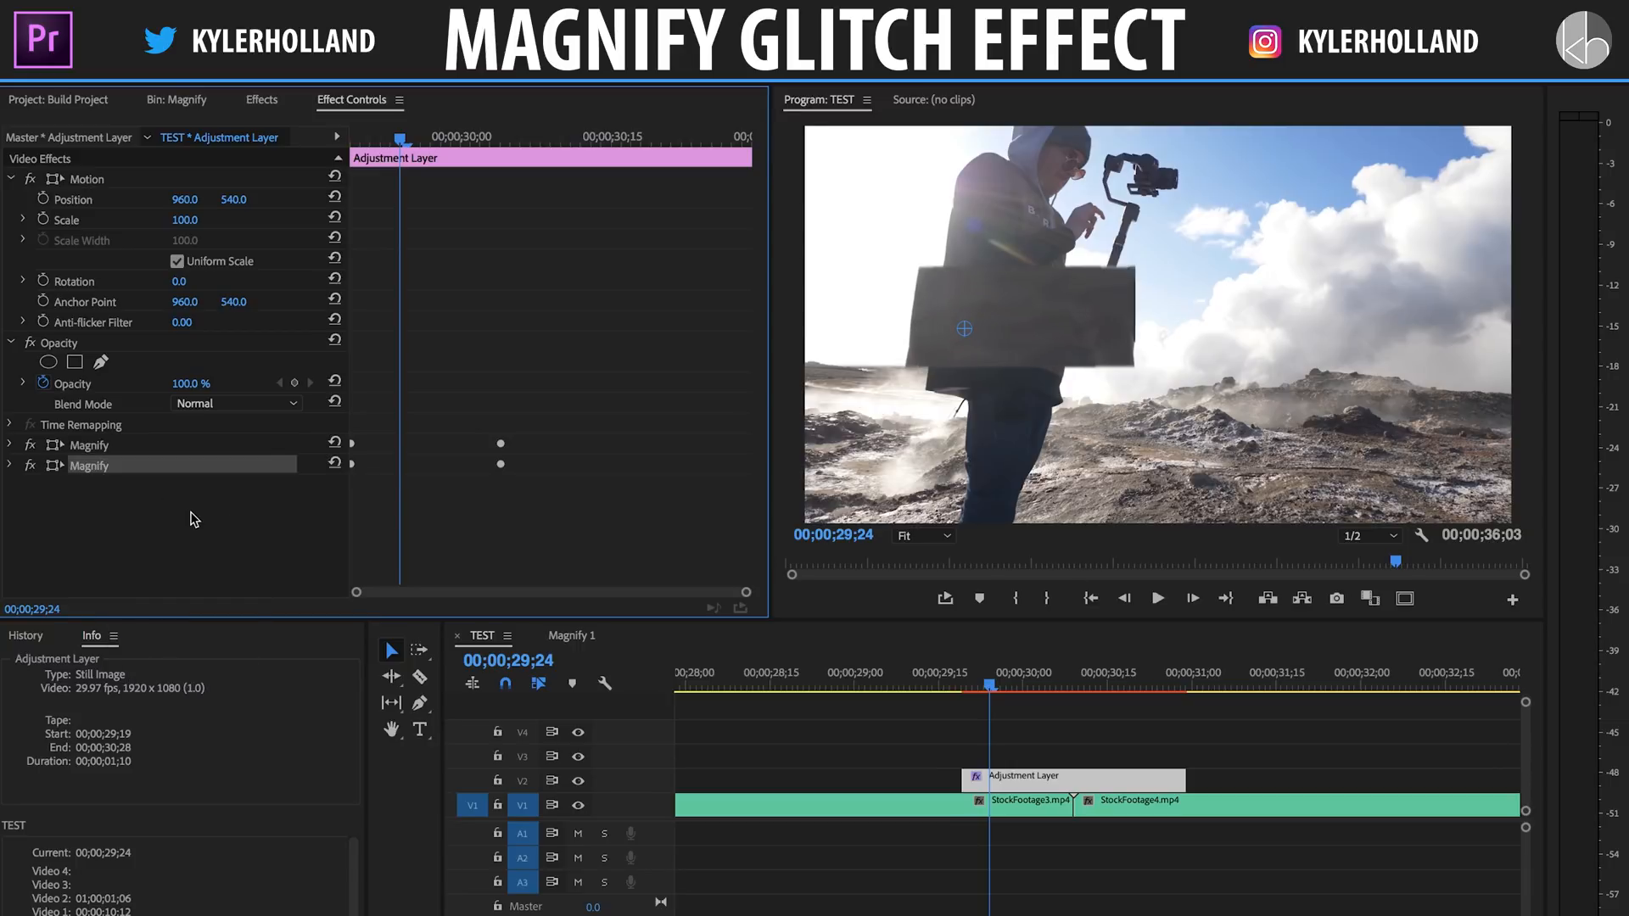
- Move the duplicate Magnify effect's center onto the clouds at about 1536.0, 502.9 and delete its mask
{"action": "left_click", "coordinate": [12, 466]}
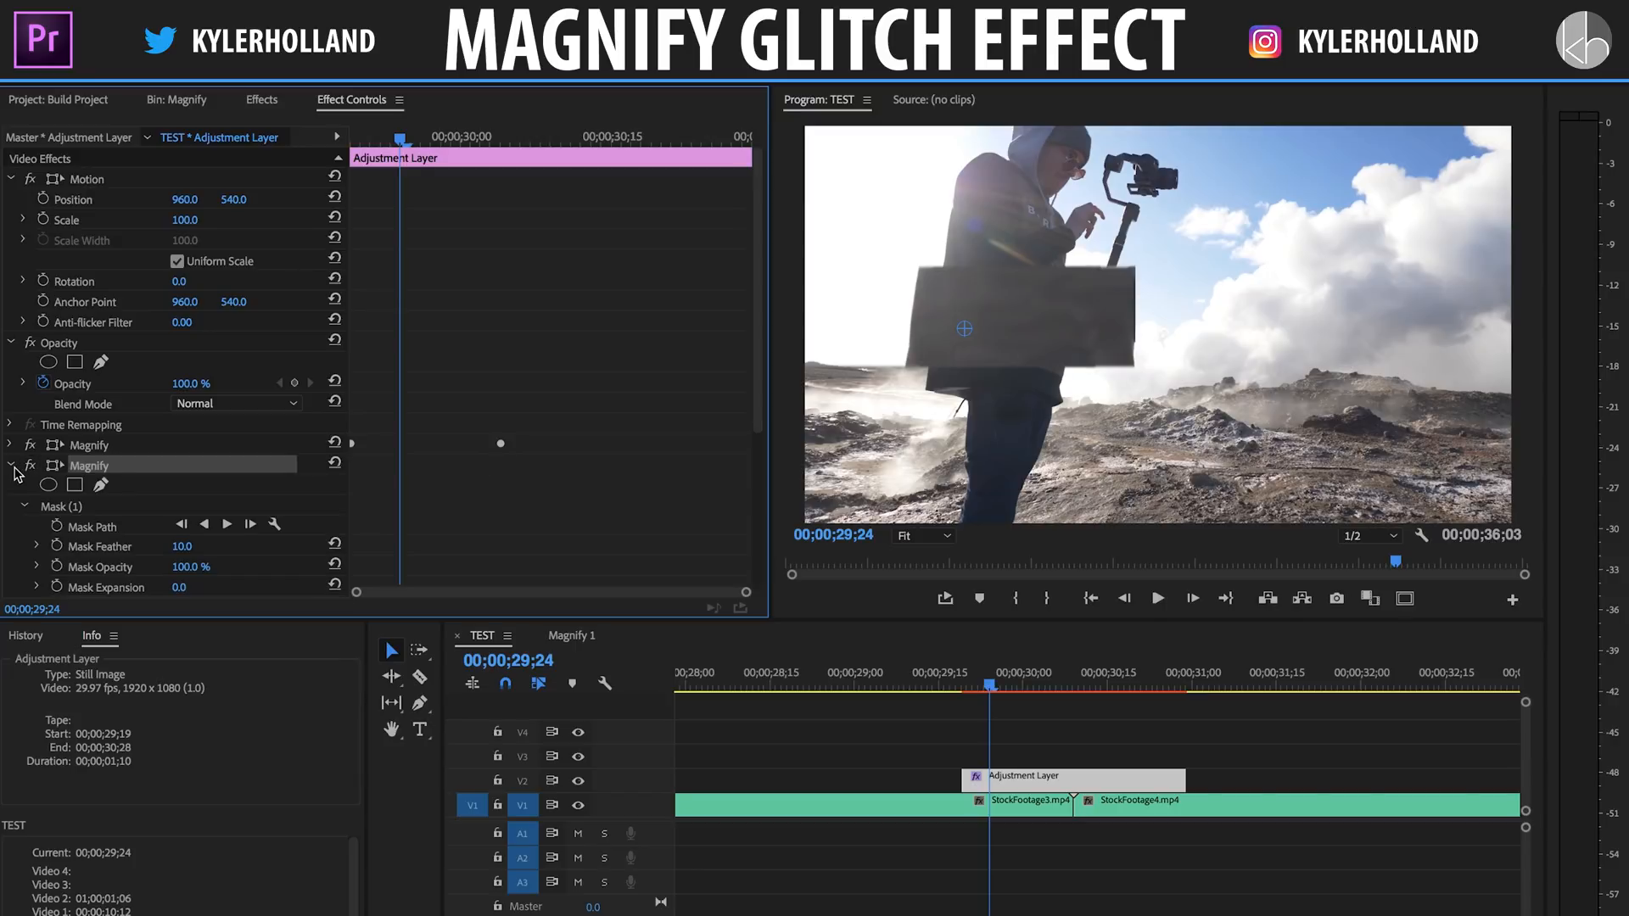
{"action": "left_click_drag", "start_coordinate": [962, 313], "coordinate": [1372, 309]}
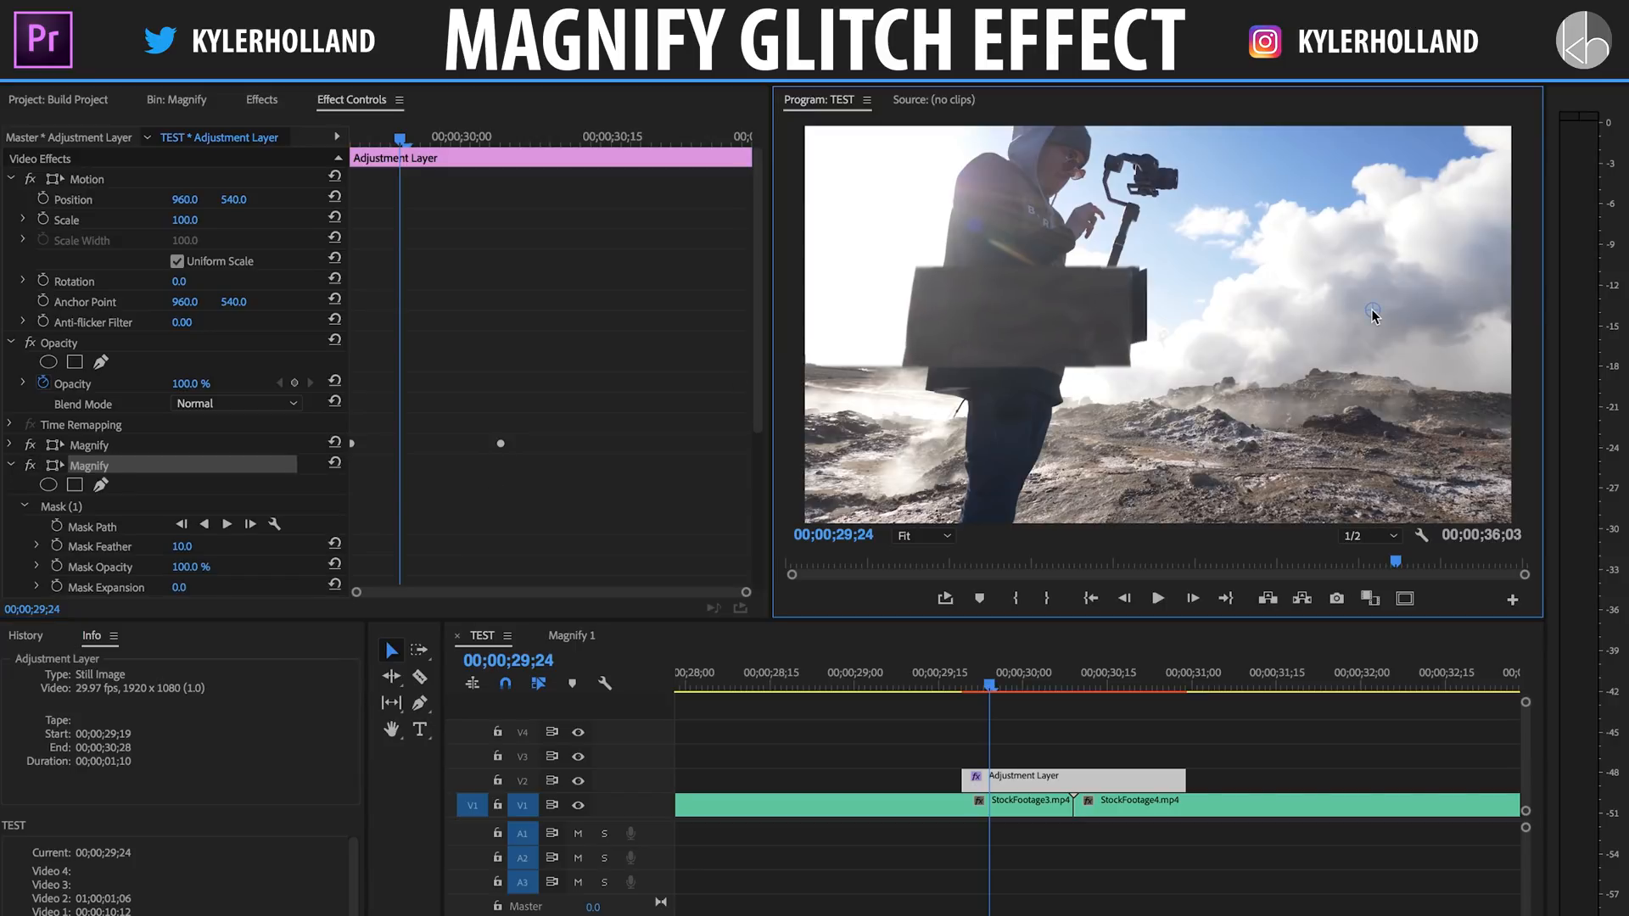
{"action": "left_click", "coordinate": [75, 504]}
{"action": "key", "text": "Delete"}
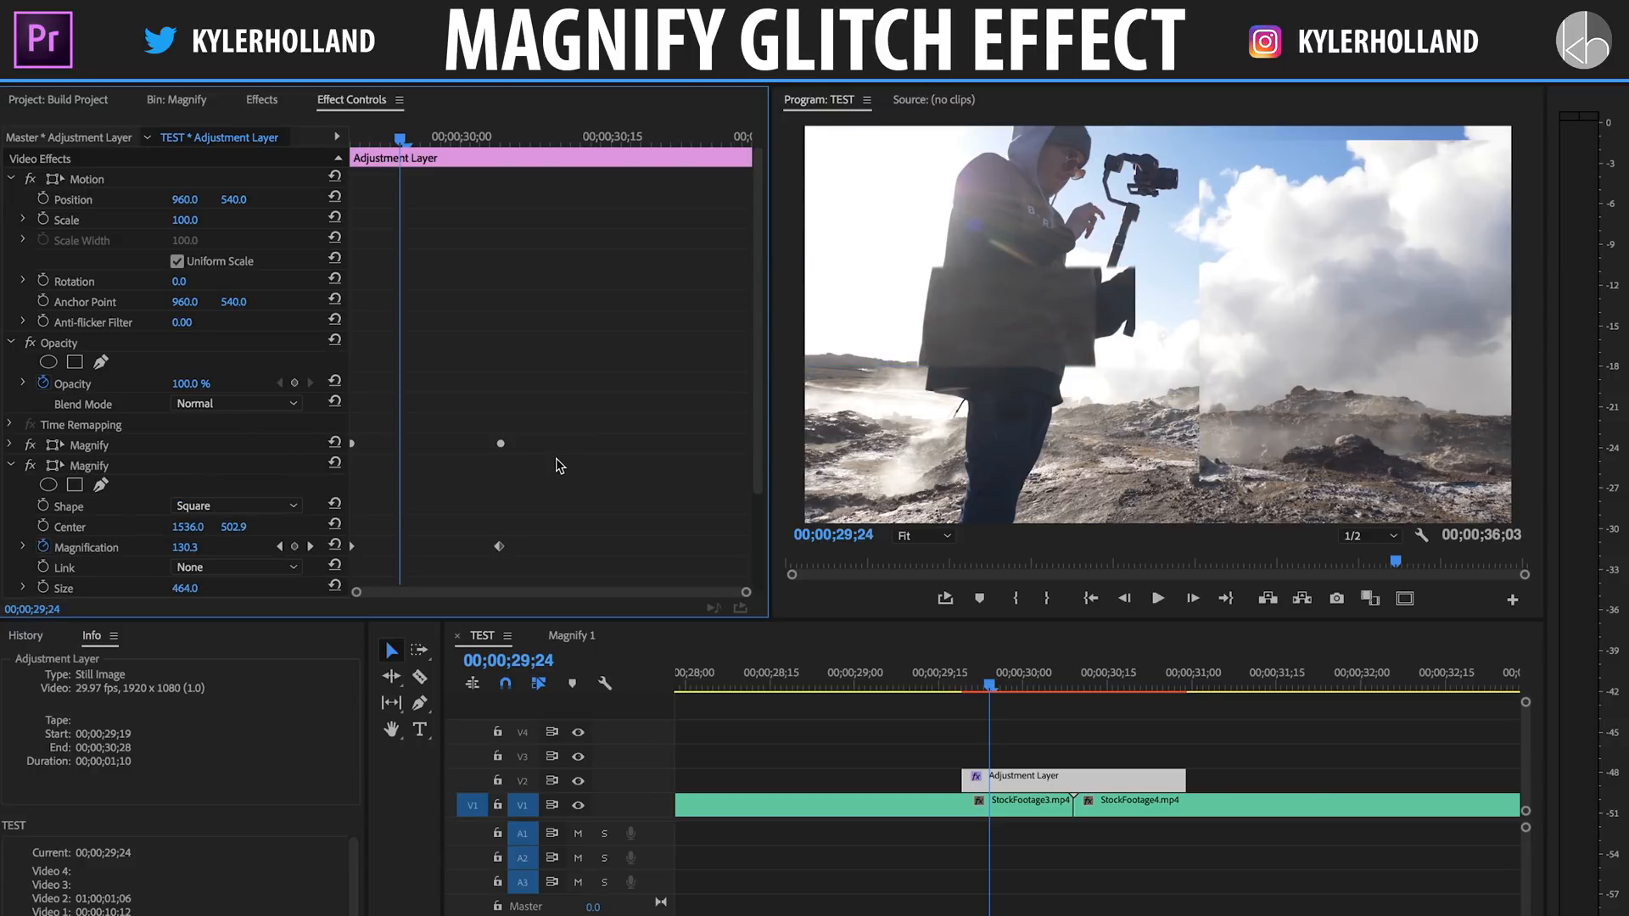
- Return to the start of the adjustment layer and preview the animation with both Magnify effects
{"action": "scroll", "coordinate": [275, 455], "scroll_direction": "down", "scroll_amount": 3}
{"action": "left_click_drag", "start_coordinate": [490, 140], "coordinate": [287, 136]}
{"action": "key", "text": "space"}
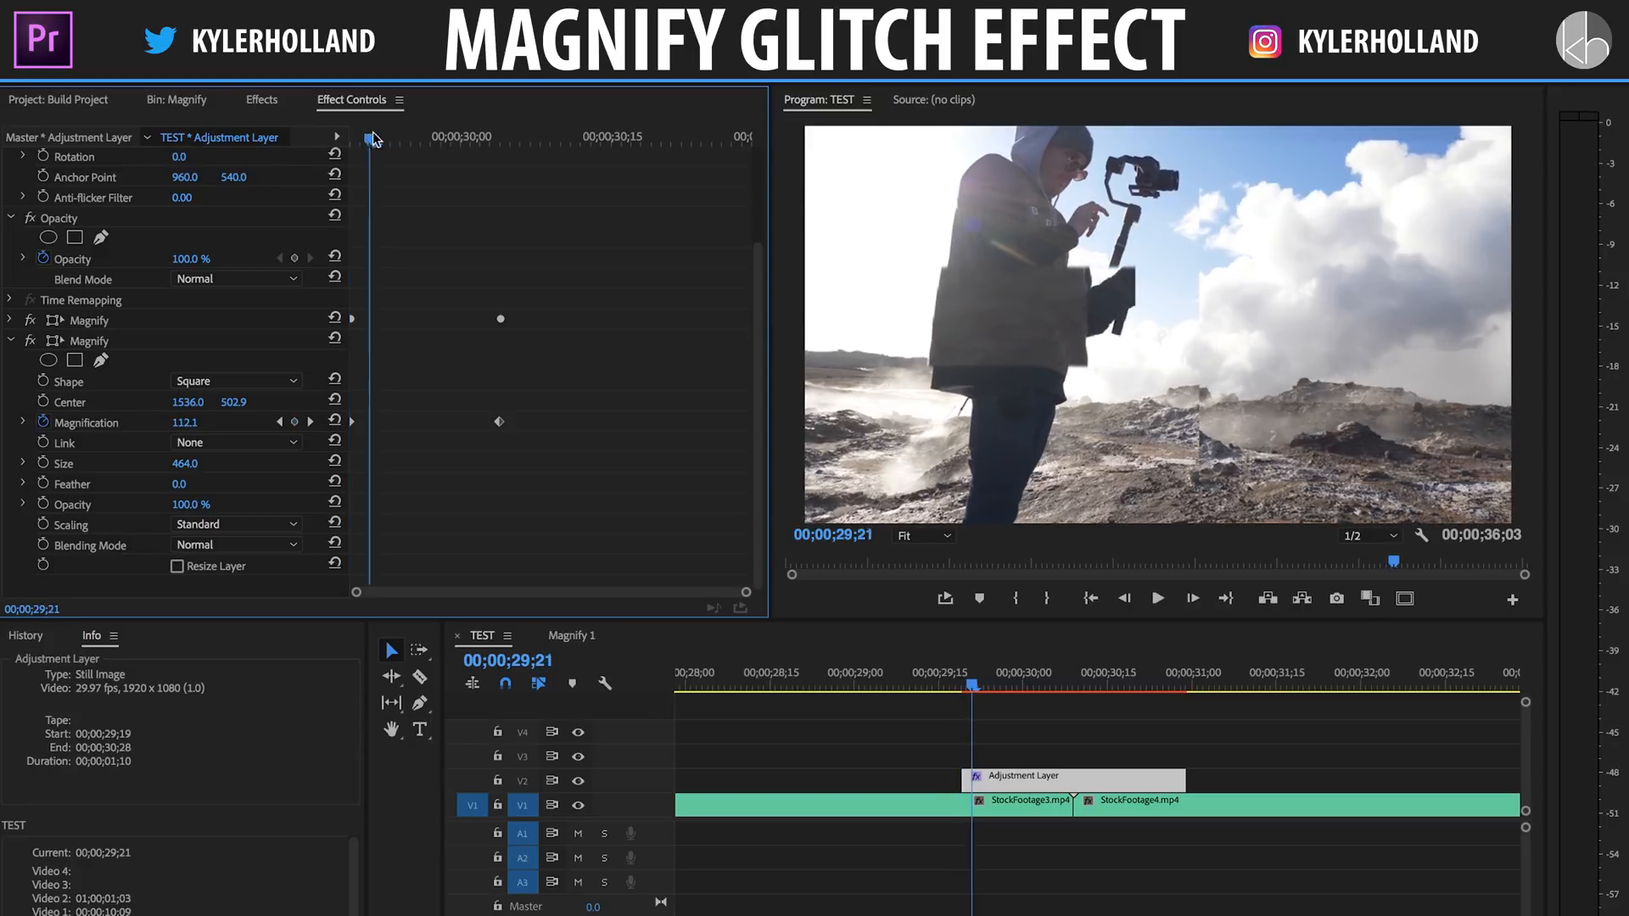
- Replace the second Magnify effect's magnification keyframes with a single 100 keyframe at 00;00;29;19 using Hold interpolation
{"action": "key", "text": "space"}
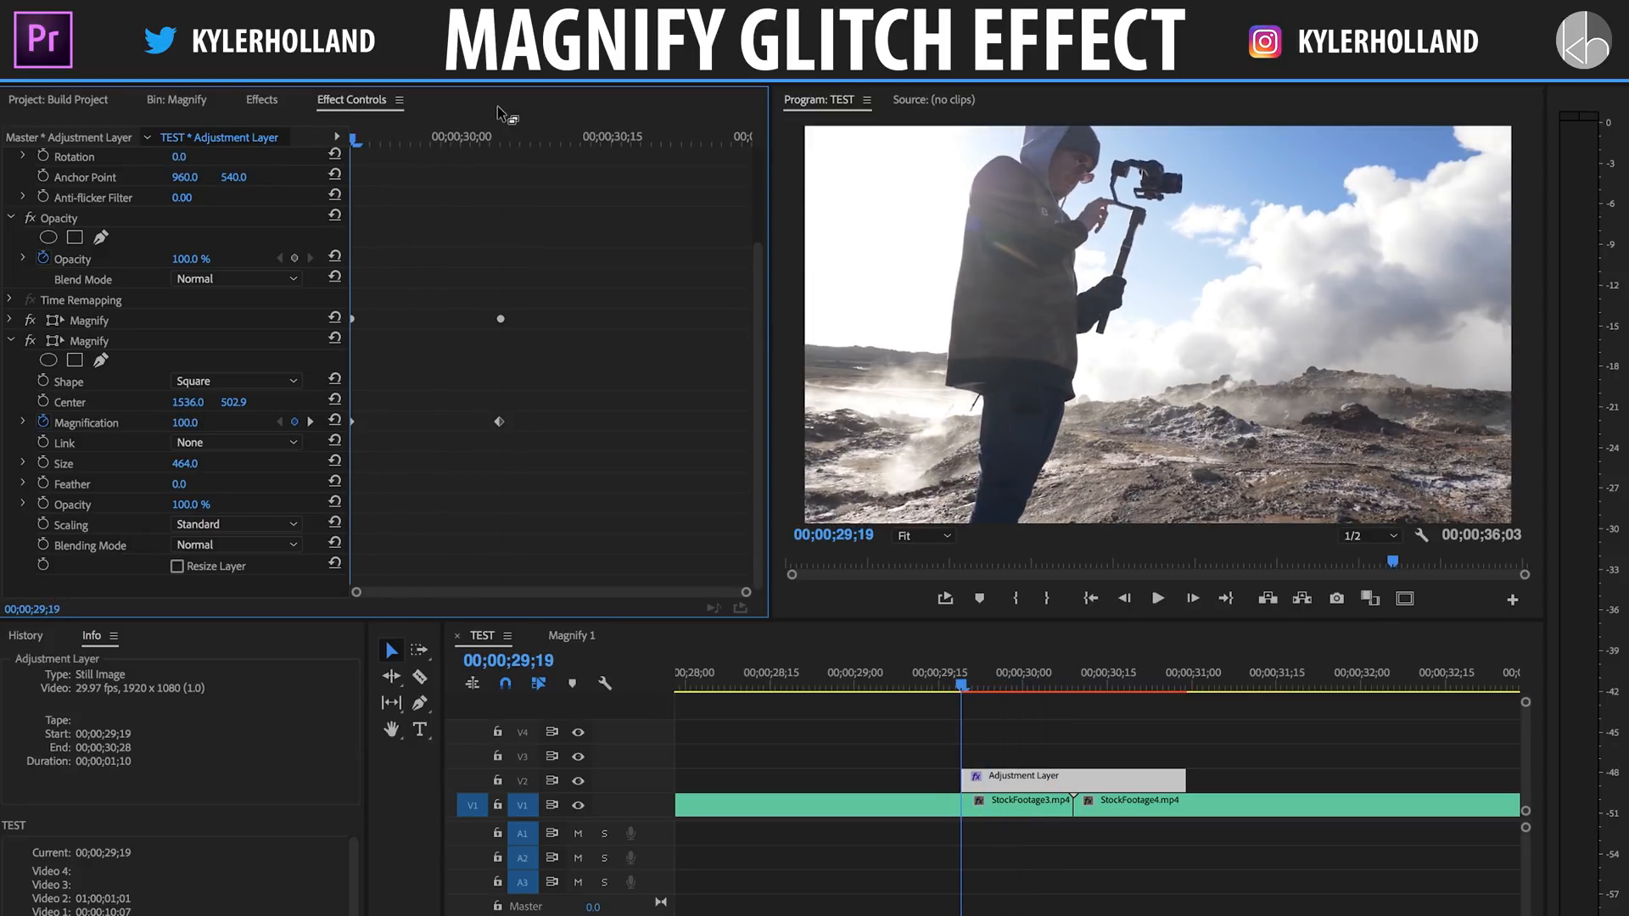
{"action": "left_click_drag", "start_coordinate": [387, 138], "coordinate": [321, 144]}
{"action": "left_click_drag", "start_coordinate": [501, 426], "coordinate": [356, 429]}
{"action": "left_click", "coordinate": [296, 423]}
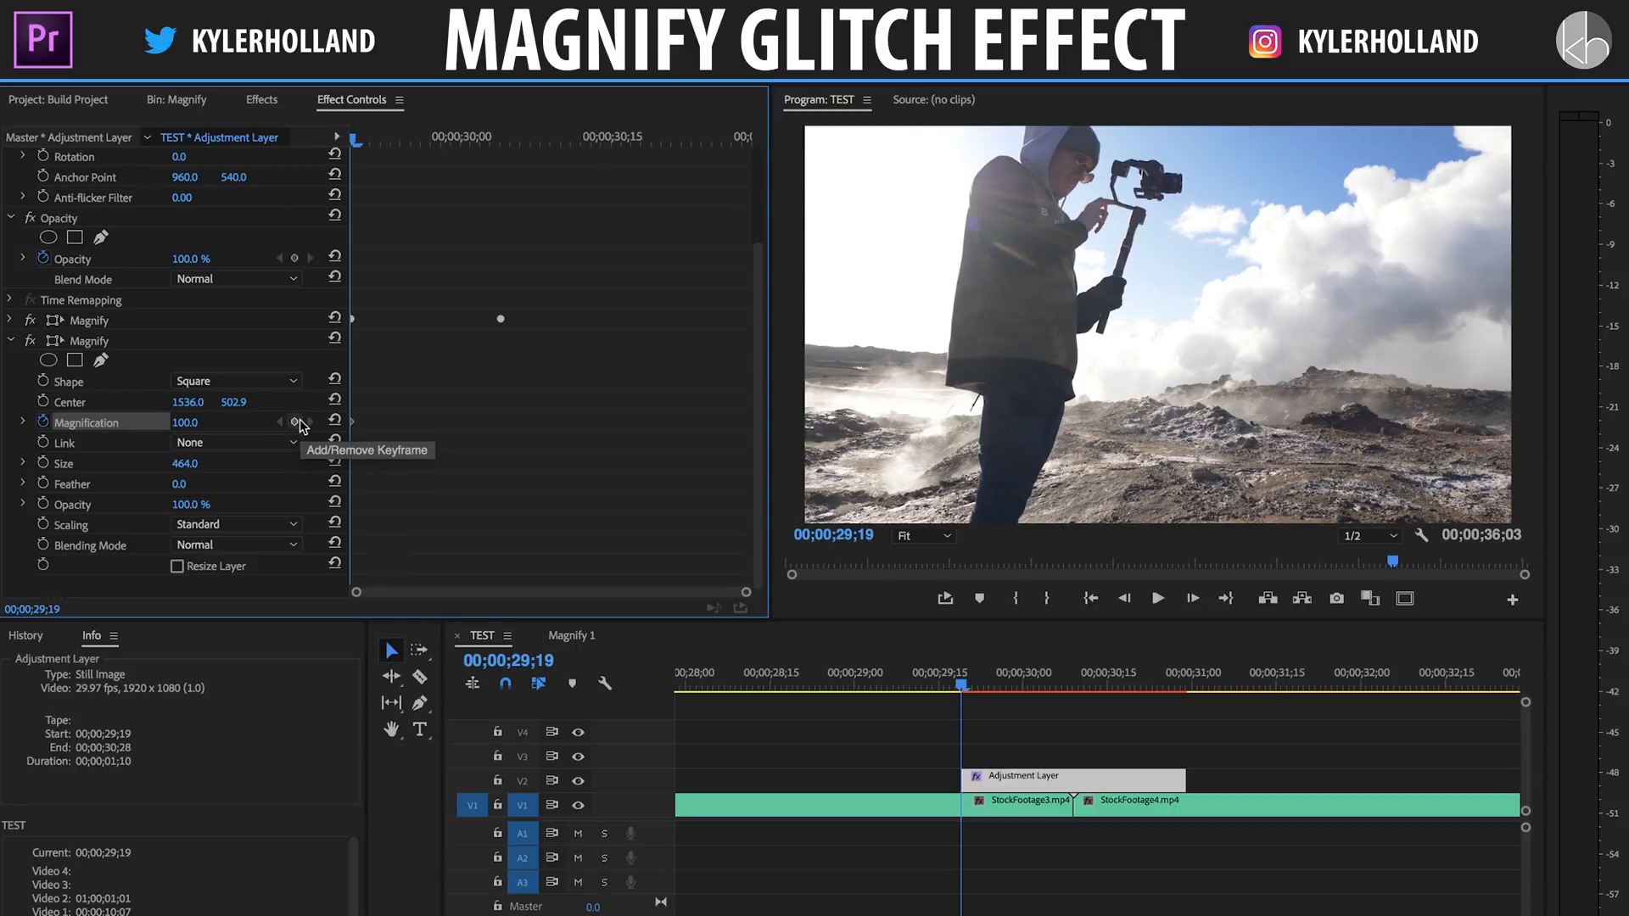
{"action": "right_click", "coordinate": [354, 424]}
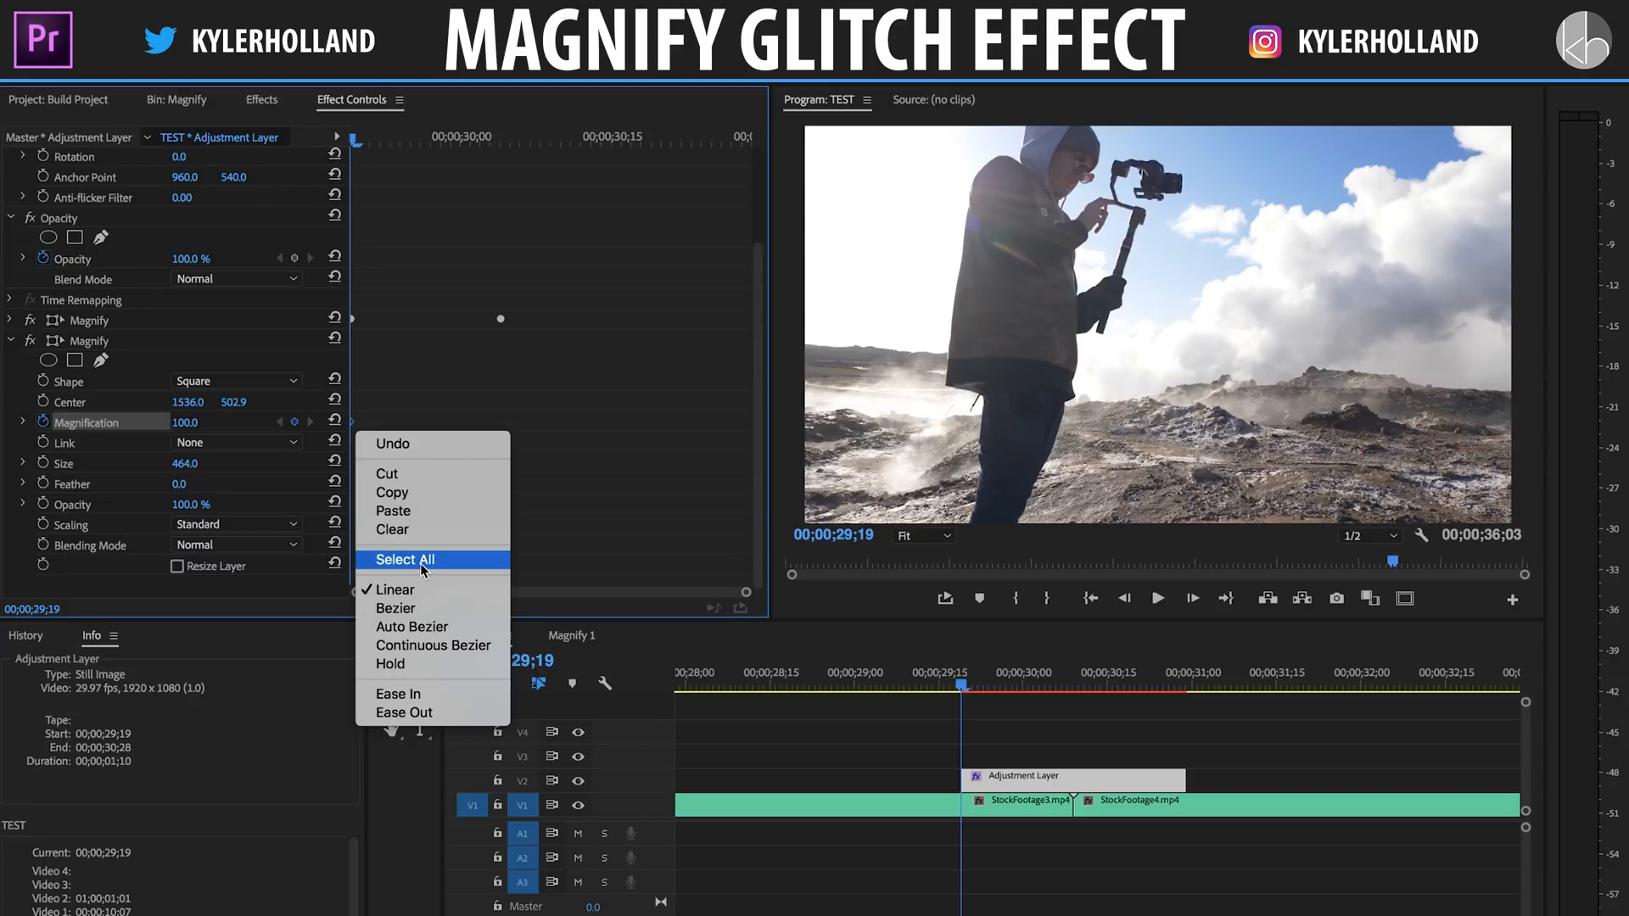
{"action": "left_click", "coordinate": [428, 664]}
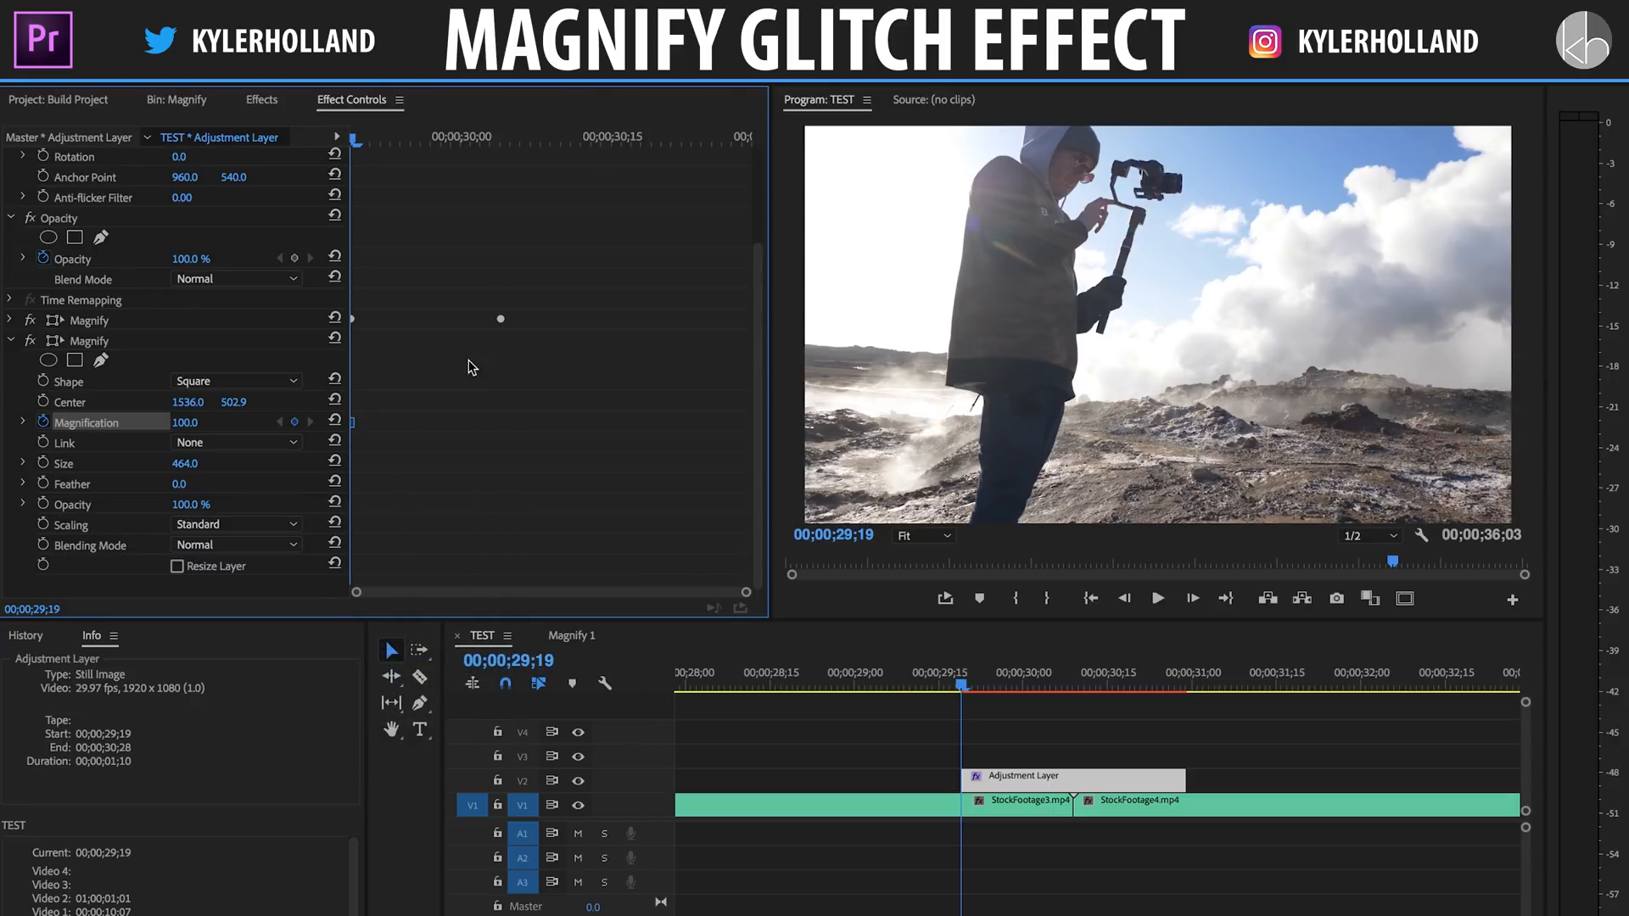
- Keyframe the second Magnify effect's magnification at 150 on 00;00;30;01 and 120 on 00;00;30;06
{"action": "left_click_drag", "start_coordinate": [364, 140], "coordinate": [469, 142]}
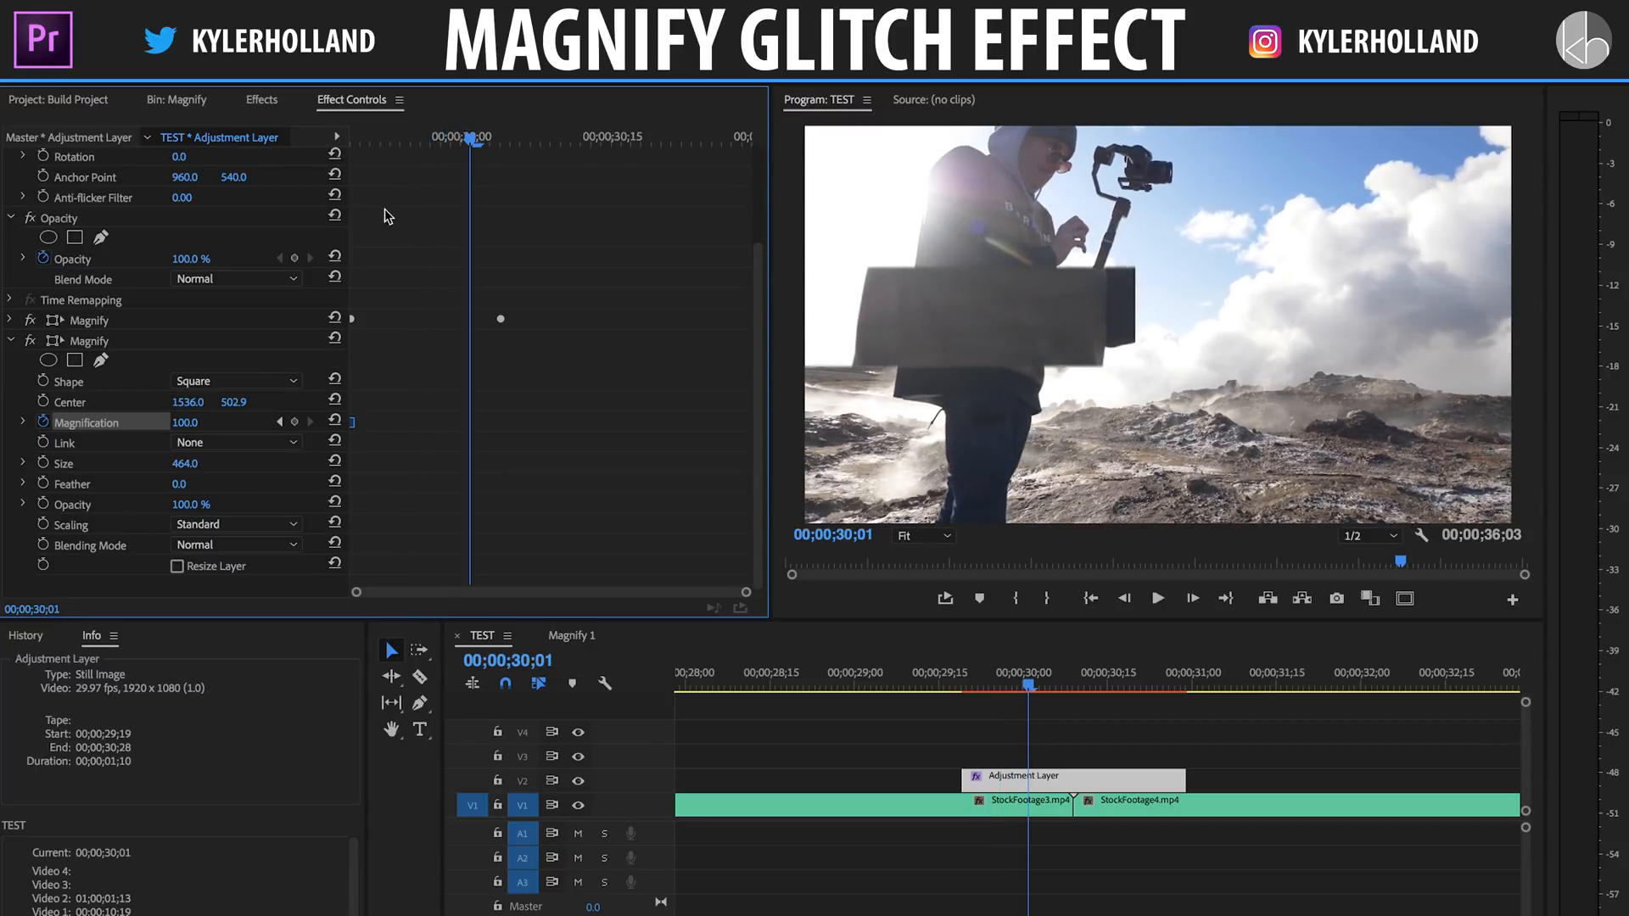
{"action": "left_click", "coordinate": [207, 424]}
{"action": "type", "text": "150"}
{"action": "key", "text": "Return"}
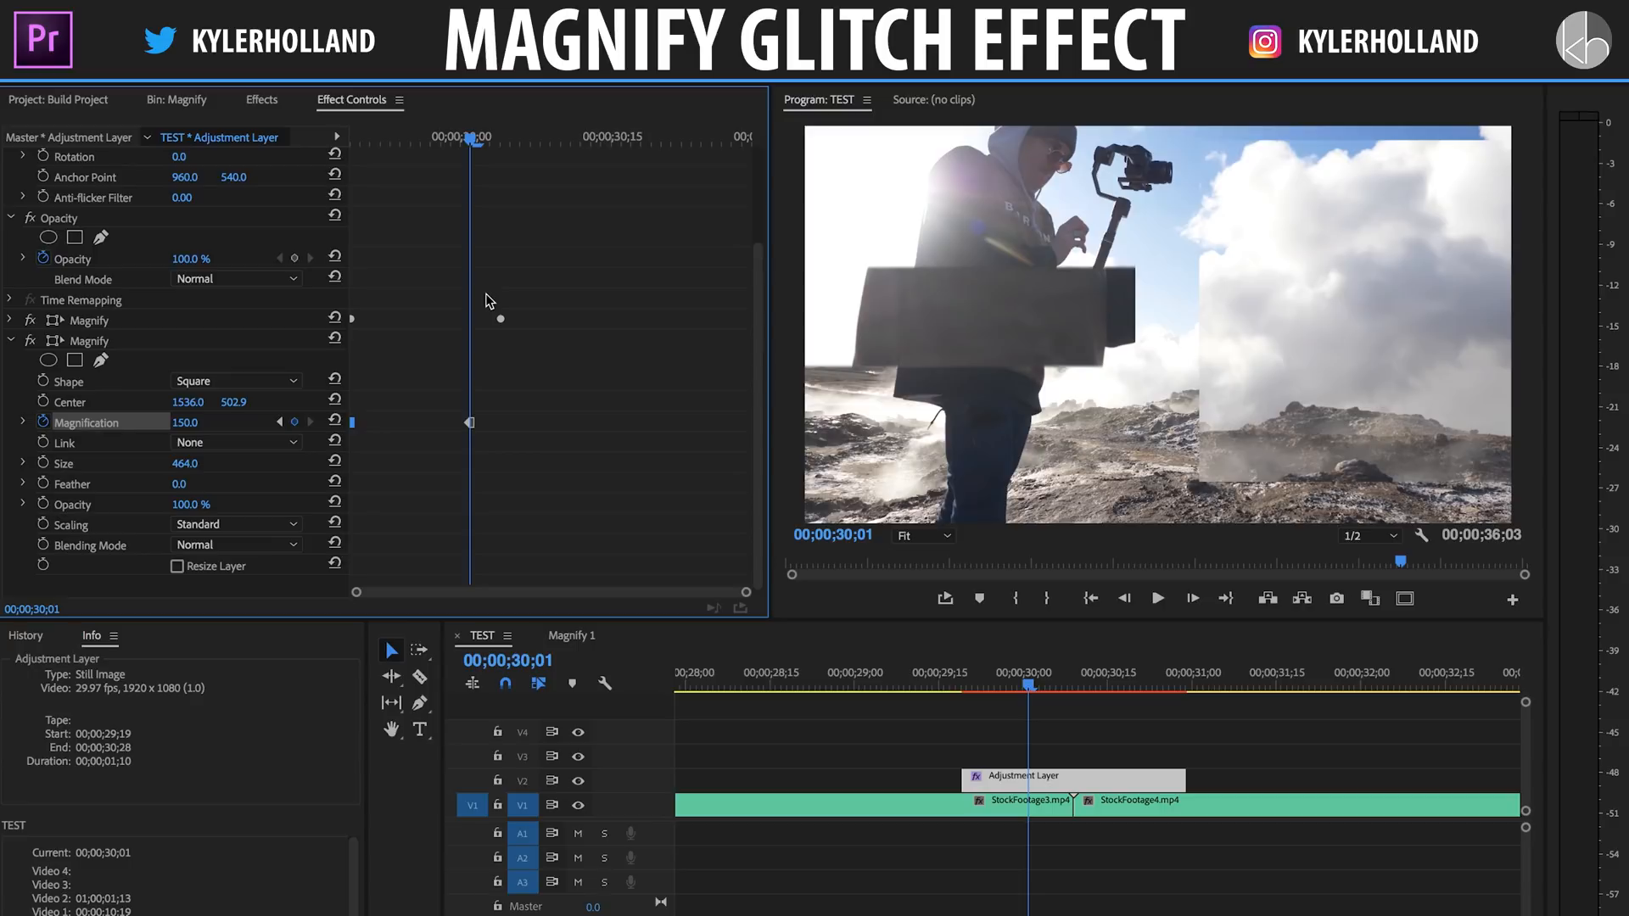
{"action": "left_click_drag", "start_coordinate": [478, 144], "coordinate": [433, 141]}
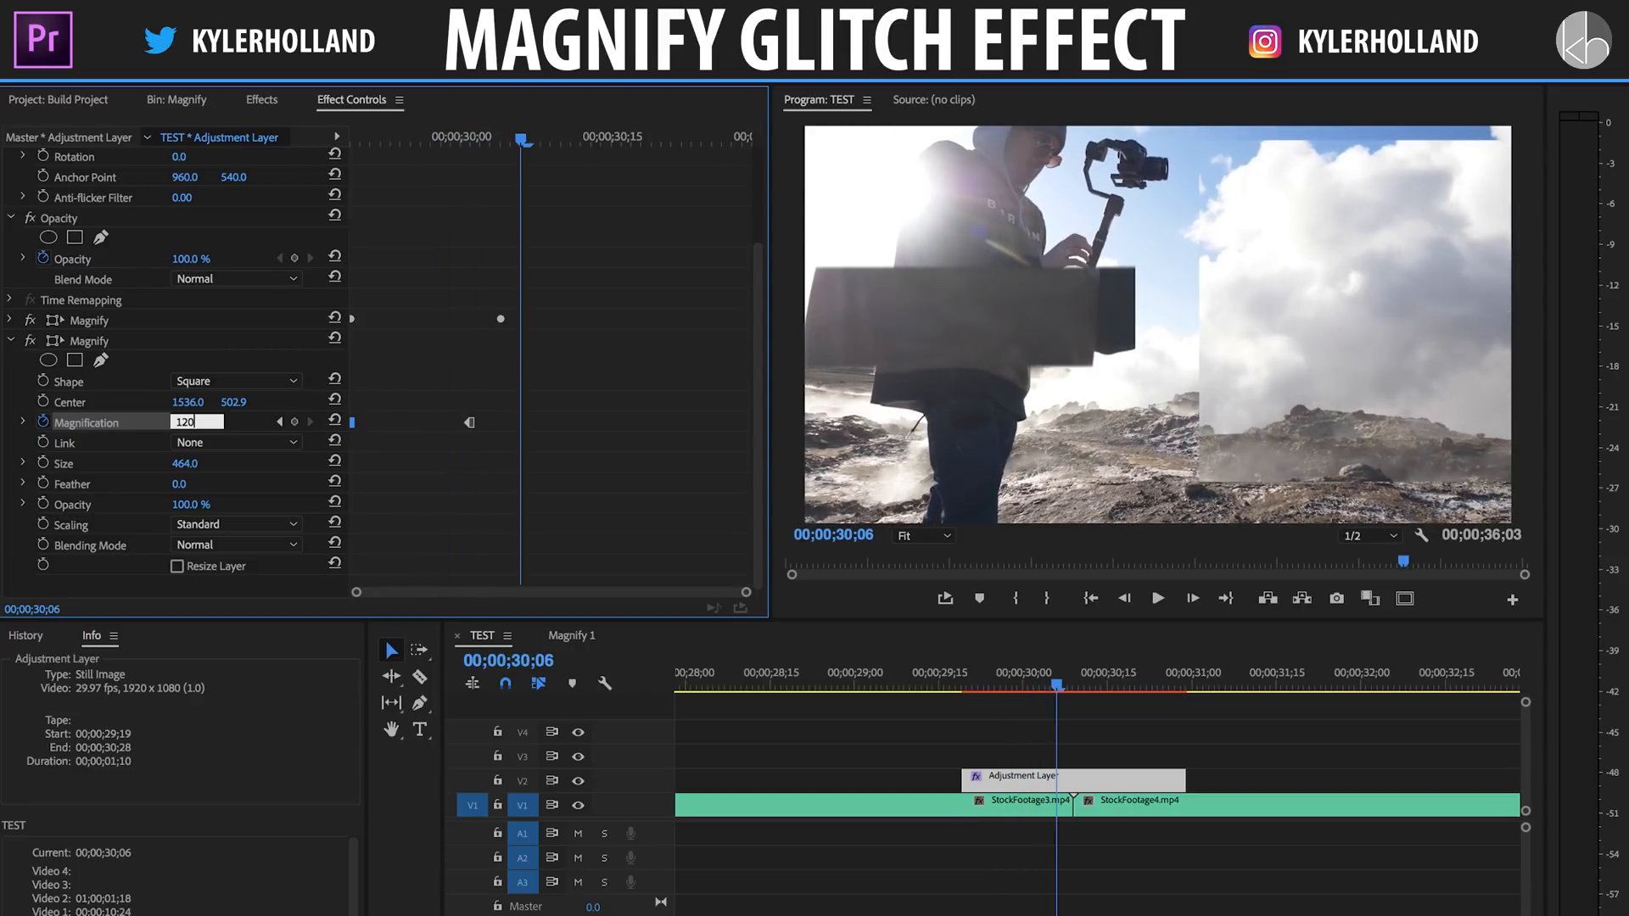
{"action": "key", "text": "Return"}
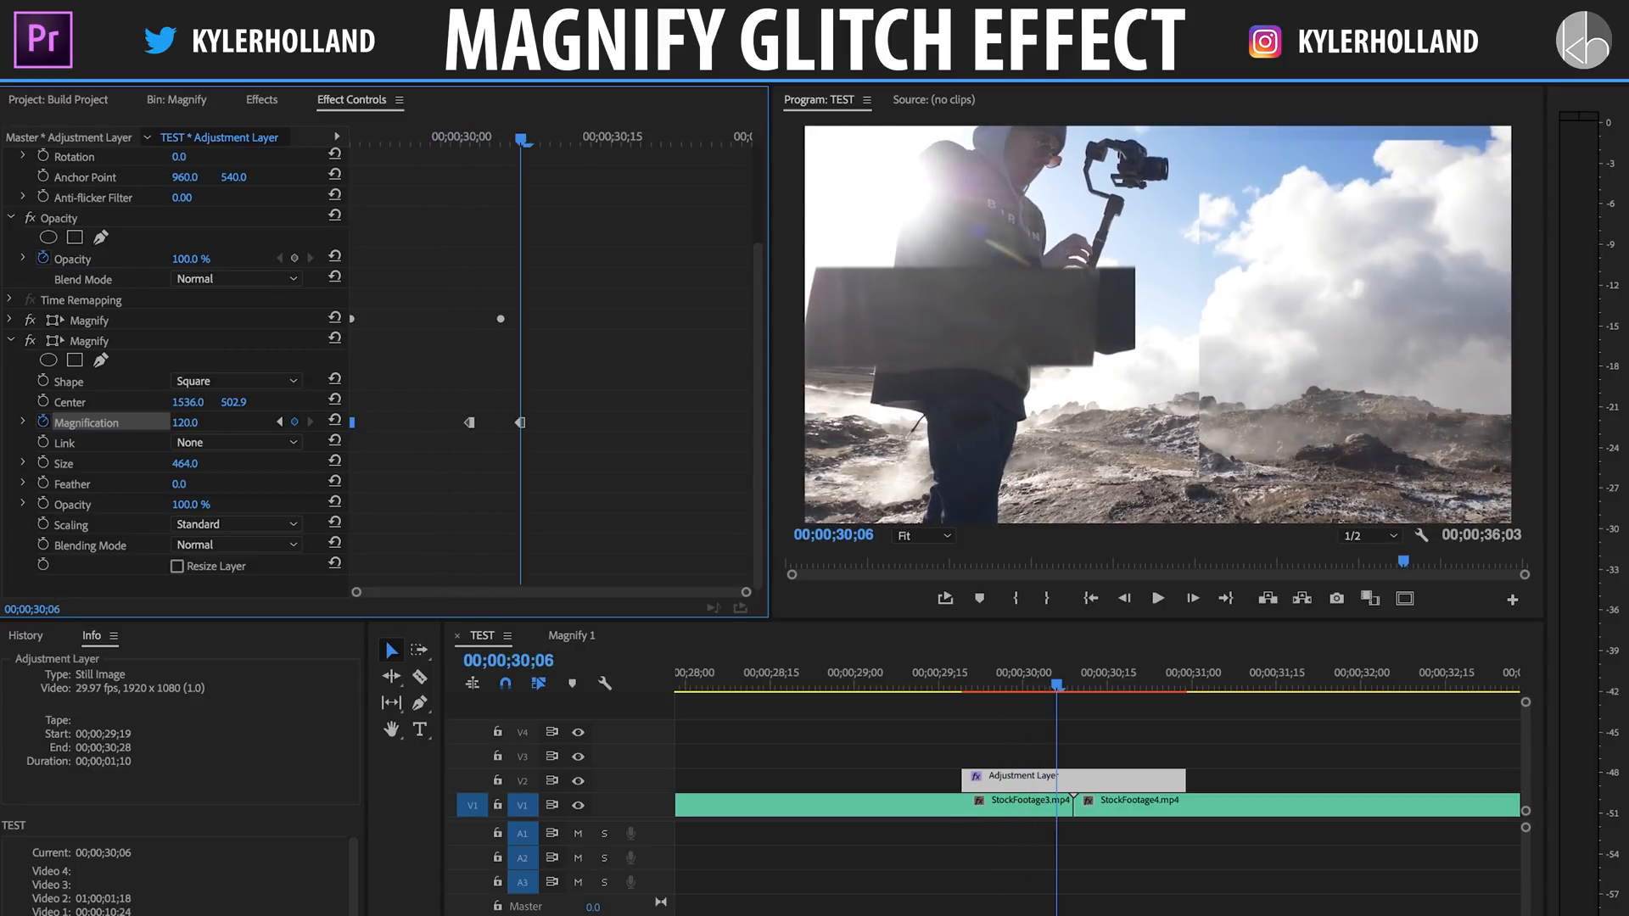
- Keyframe the second Magnify effect's magnification at 100 on 00;00;30;11 and 250 on 00;00;30;21
{"action": "left_click_drag", "start_coordinate": [513, 136], "coordinate": [571, 115]}
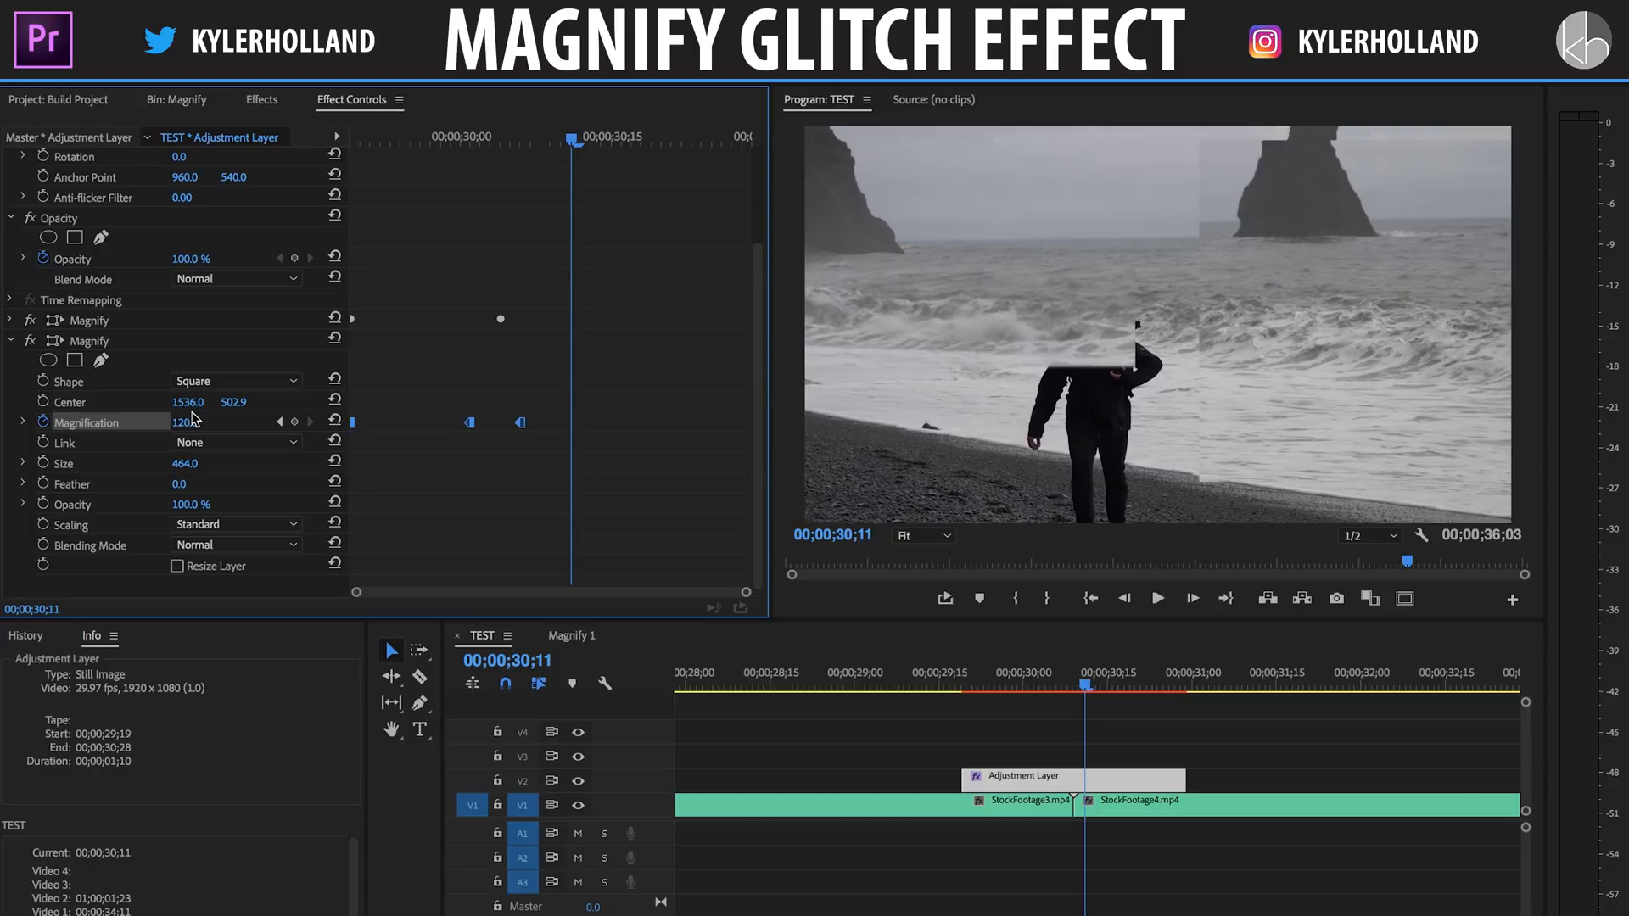
{"action": "left_click", "coordinate": [185, 423]}
{"action": "type", "text": "100"}
{"action": "key", "text": "Return"}
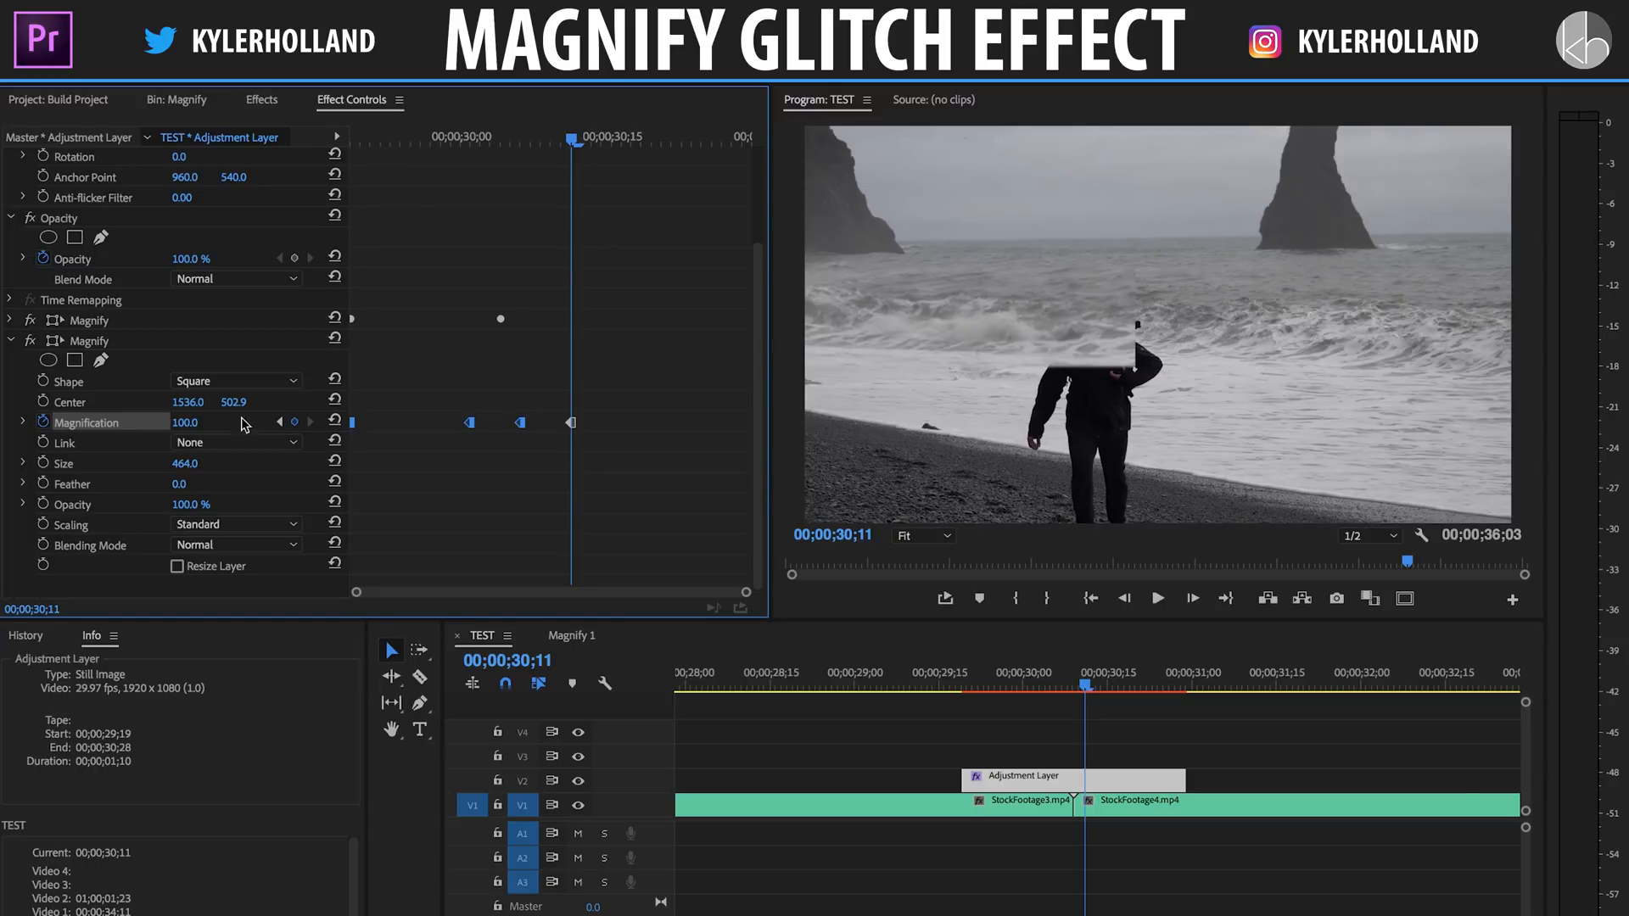
{"action": "left_click_drag", "start_coordinate": [575, 142], "coordinate": [673, 142]}
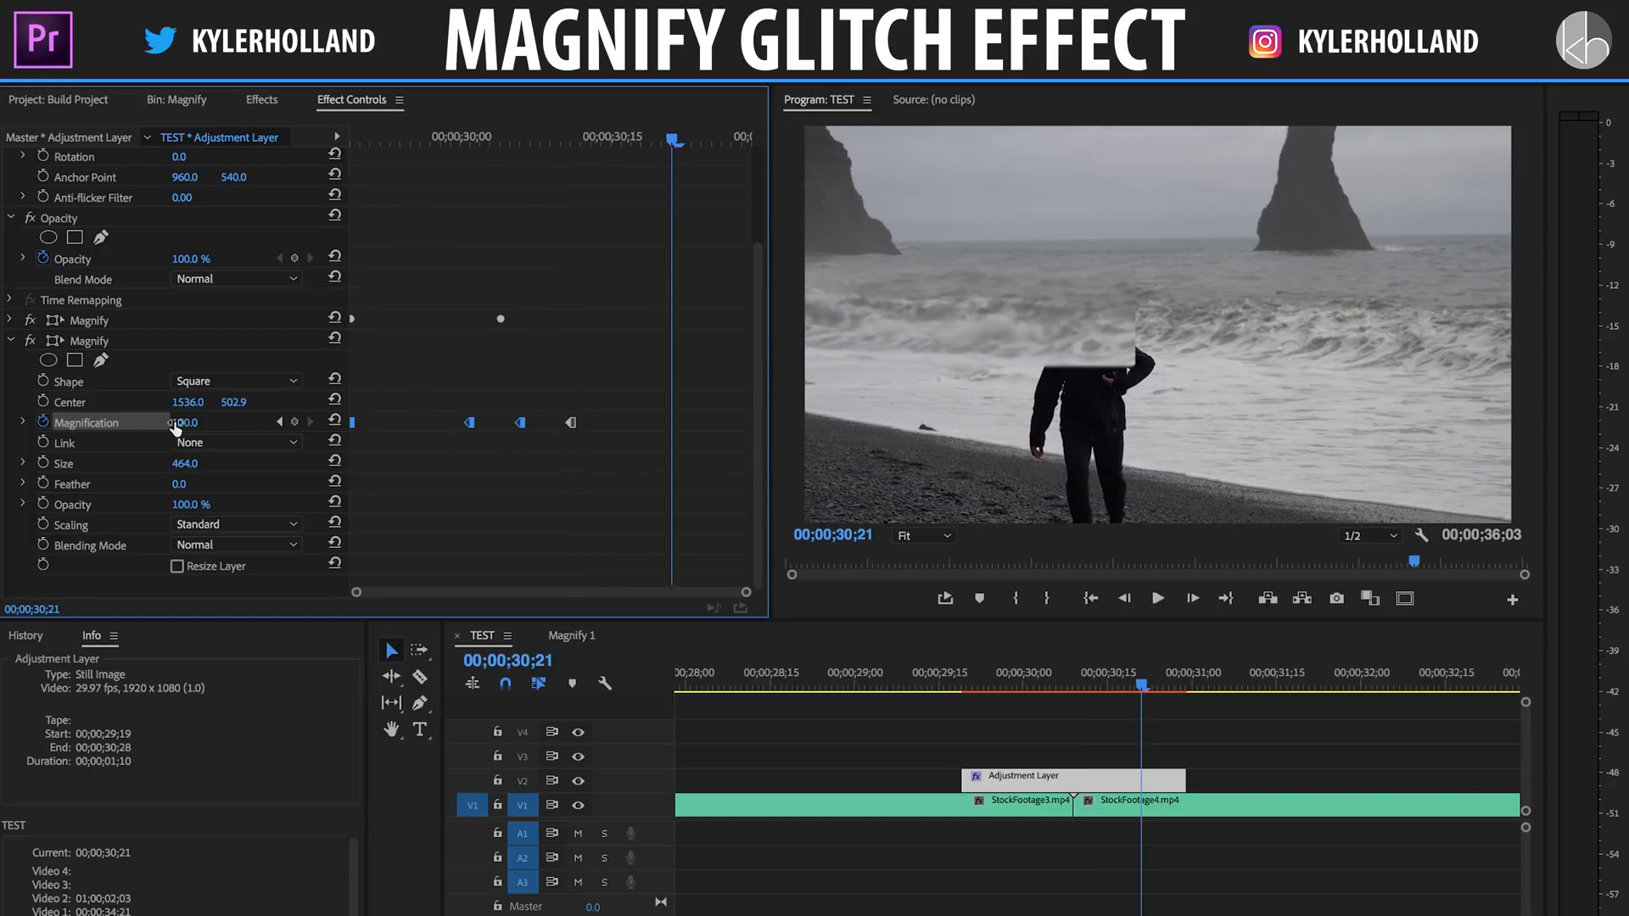
{"action": "left_click", "coordinate": [185, 423]}
{"action": "type", "text": "400"}
{"action": "key", "text": "Return"}
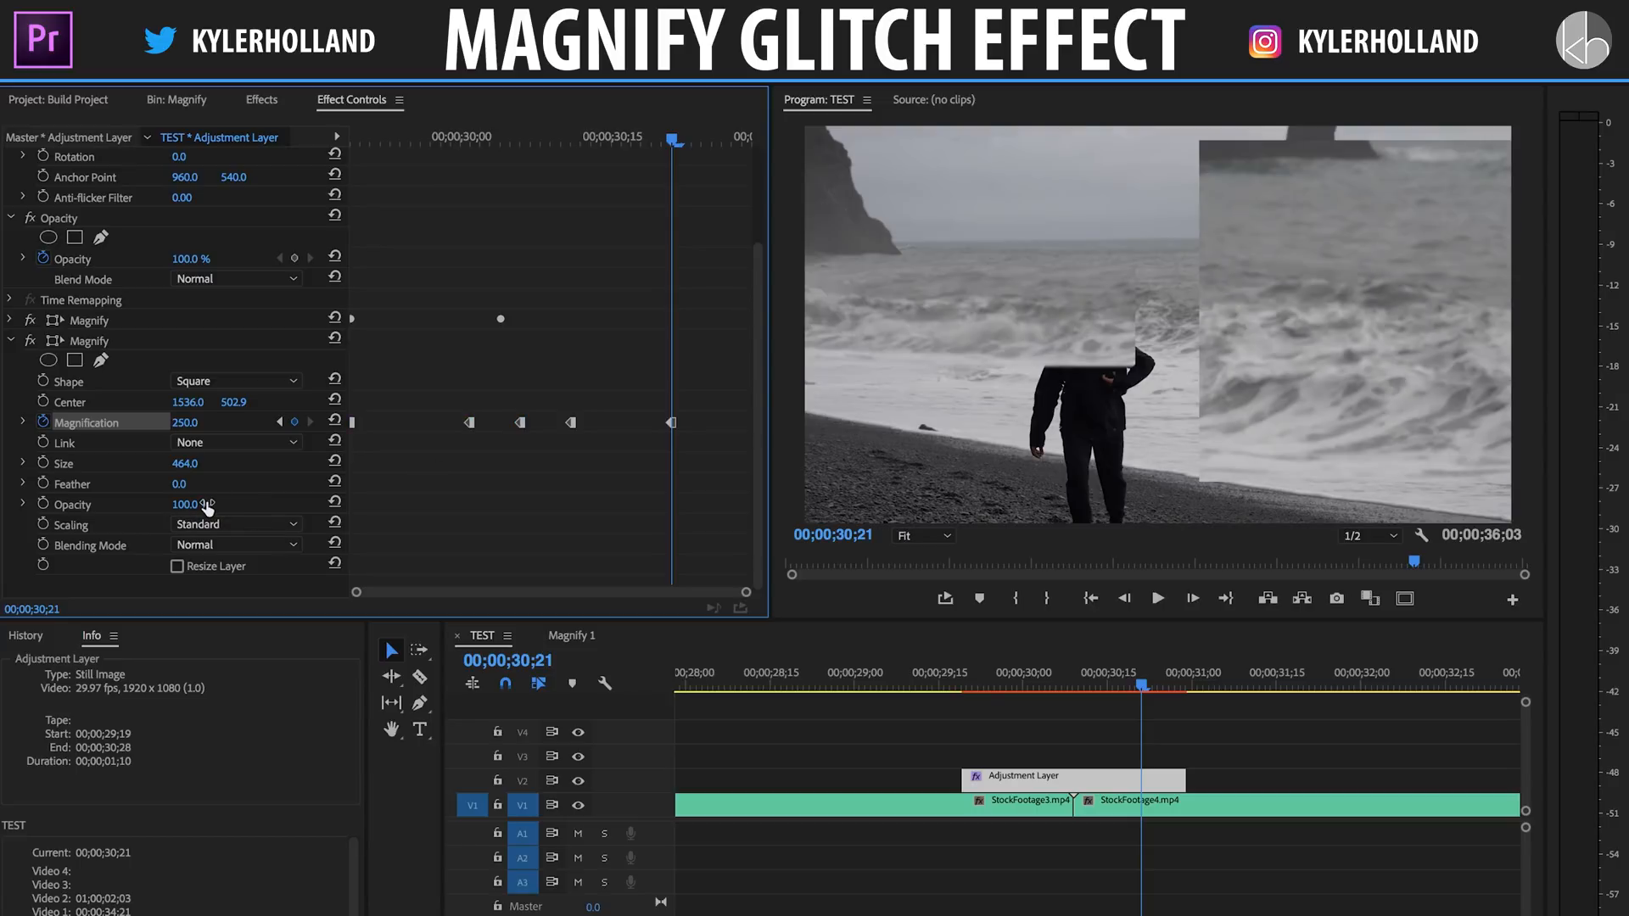
- Set the second Magnify effect's opacity to 50% and preview the transition from the adjustment layer's start
{"action": "left_click_drag", "start_coordinate": [203, 507], "coordinate": [158, 508]}
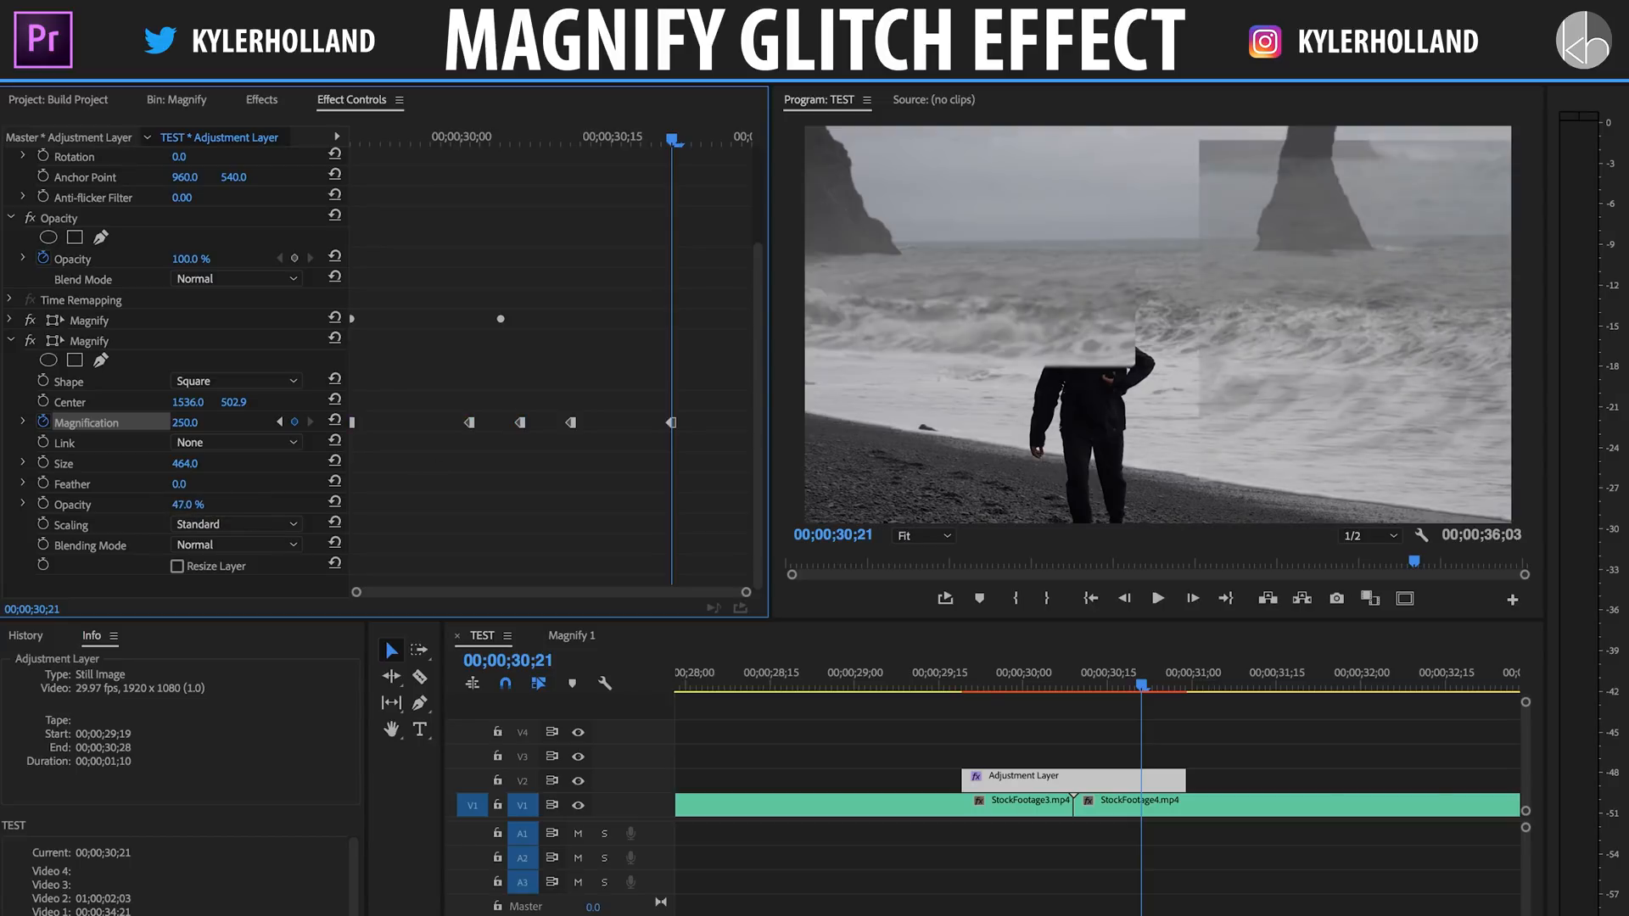
{"action": "left_click", "coordinate": [186, 504]}
{"action": "type", "text": "50"}
{"action": "key", "text": "Return"}
{"action": "key", "text": "space"}
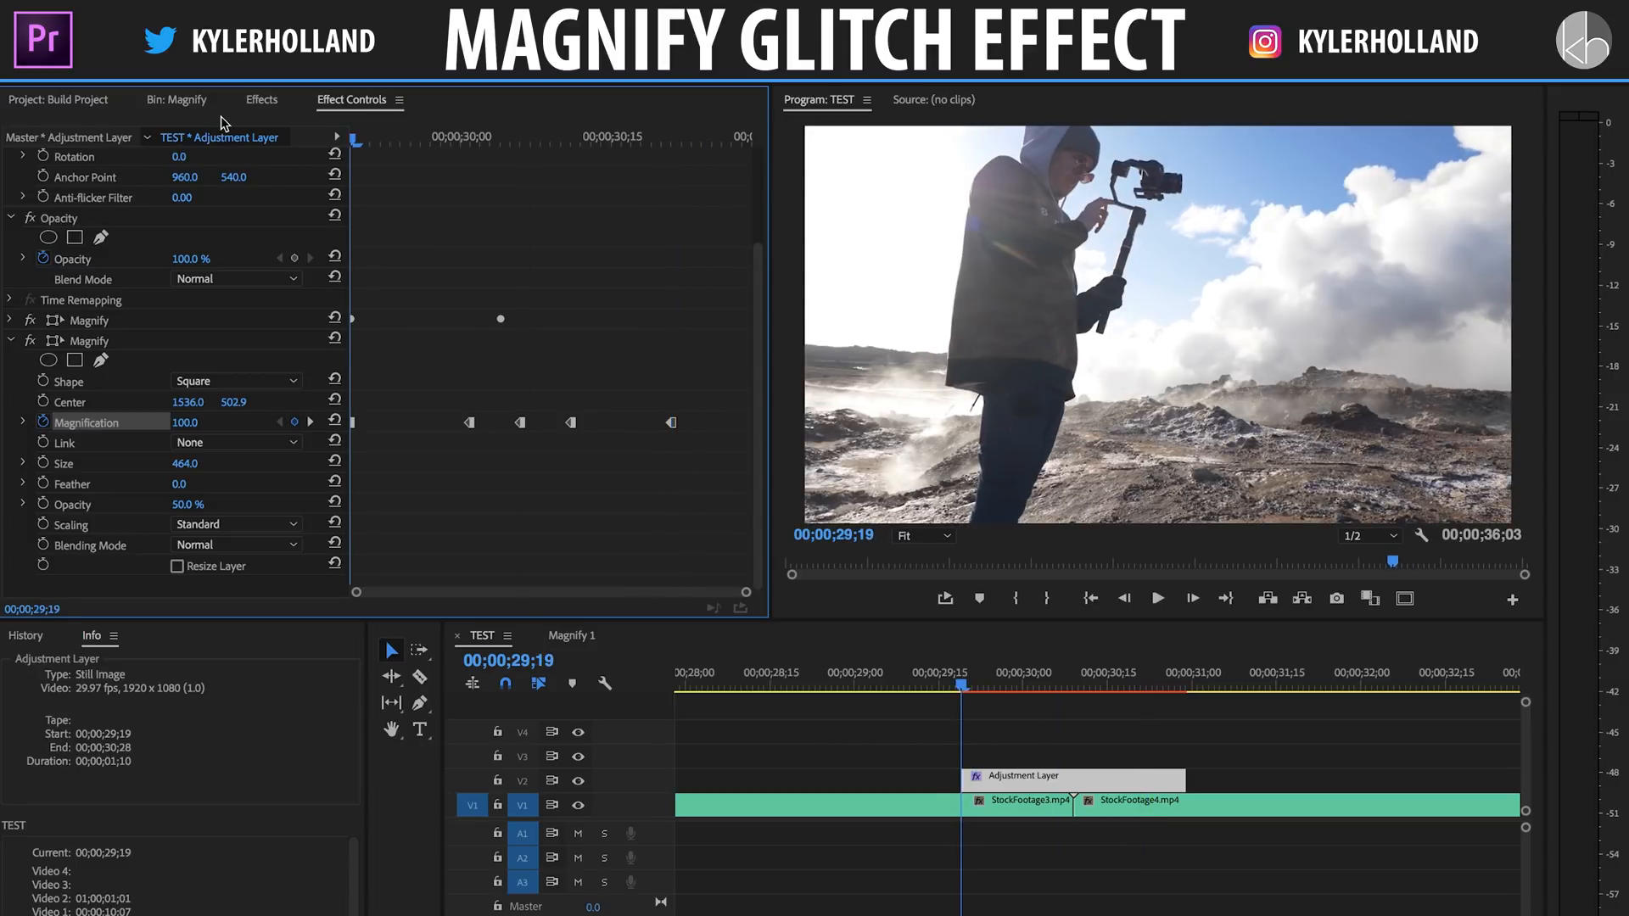
{"action": "key", "text": "space"}
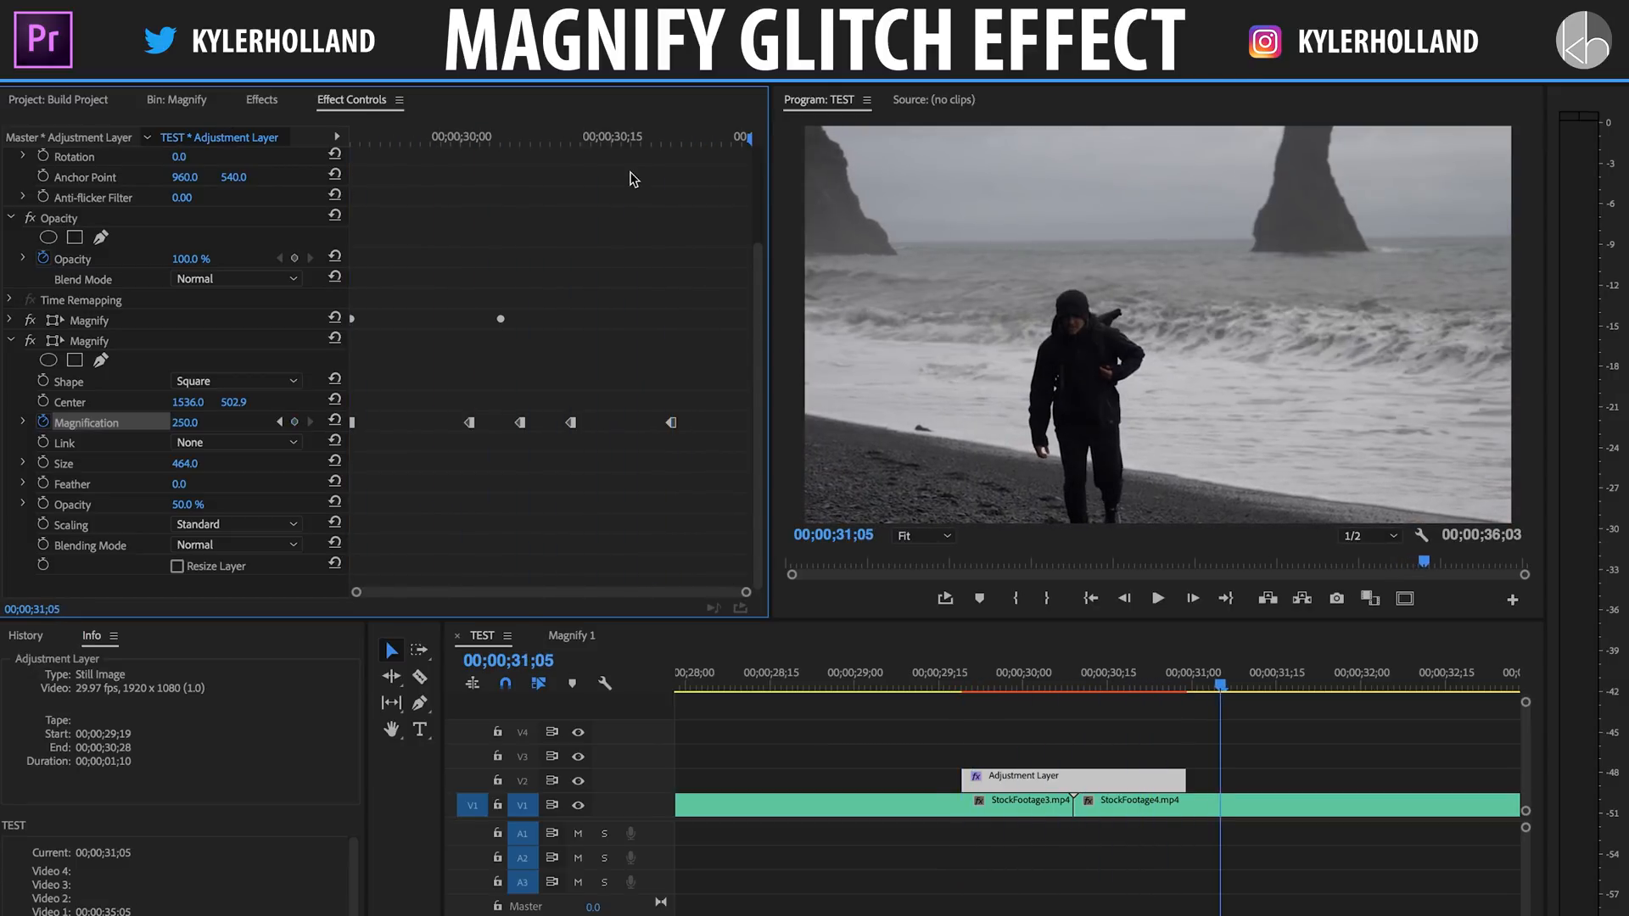
- Try to add and shape a four-point mask over the clouds on the second Magnify effect
{"action": "left_click_drag", "start_coordinate": [496, 138], "coordinate": [545, 123]}
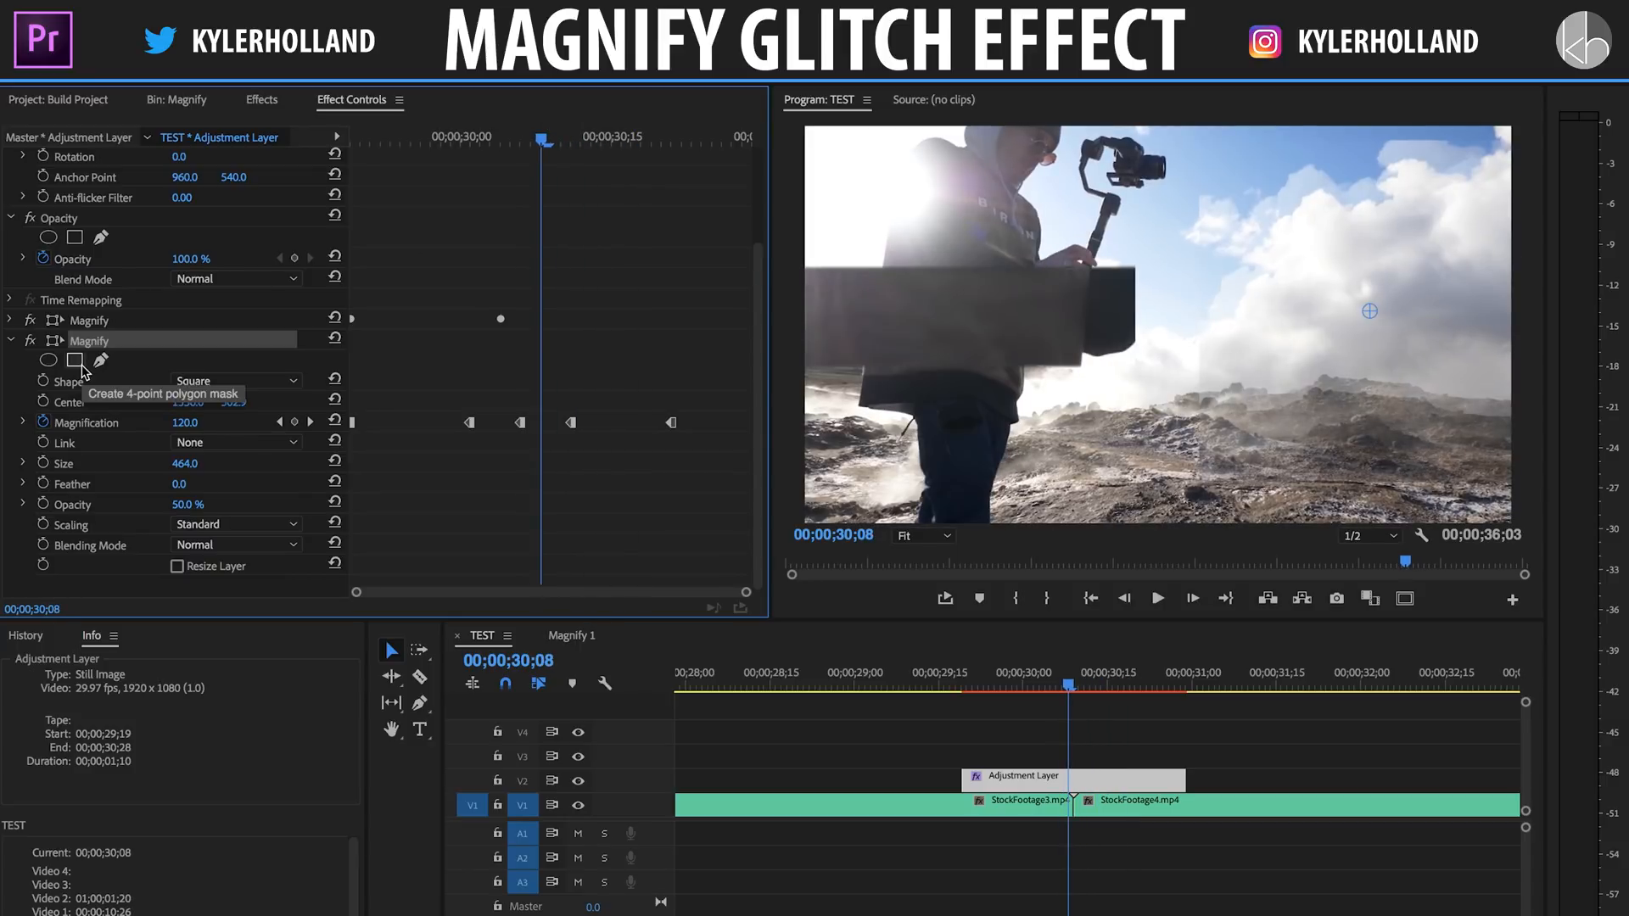
{"action": "left_click", "coordinate": [75, 359]}
{"action": "left_click_drag", "start_coordinate": [1192, 349], "coordinate": [1335, 366]}
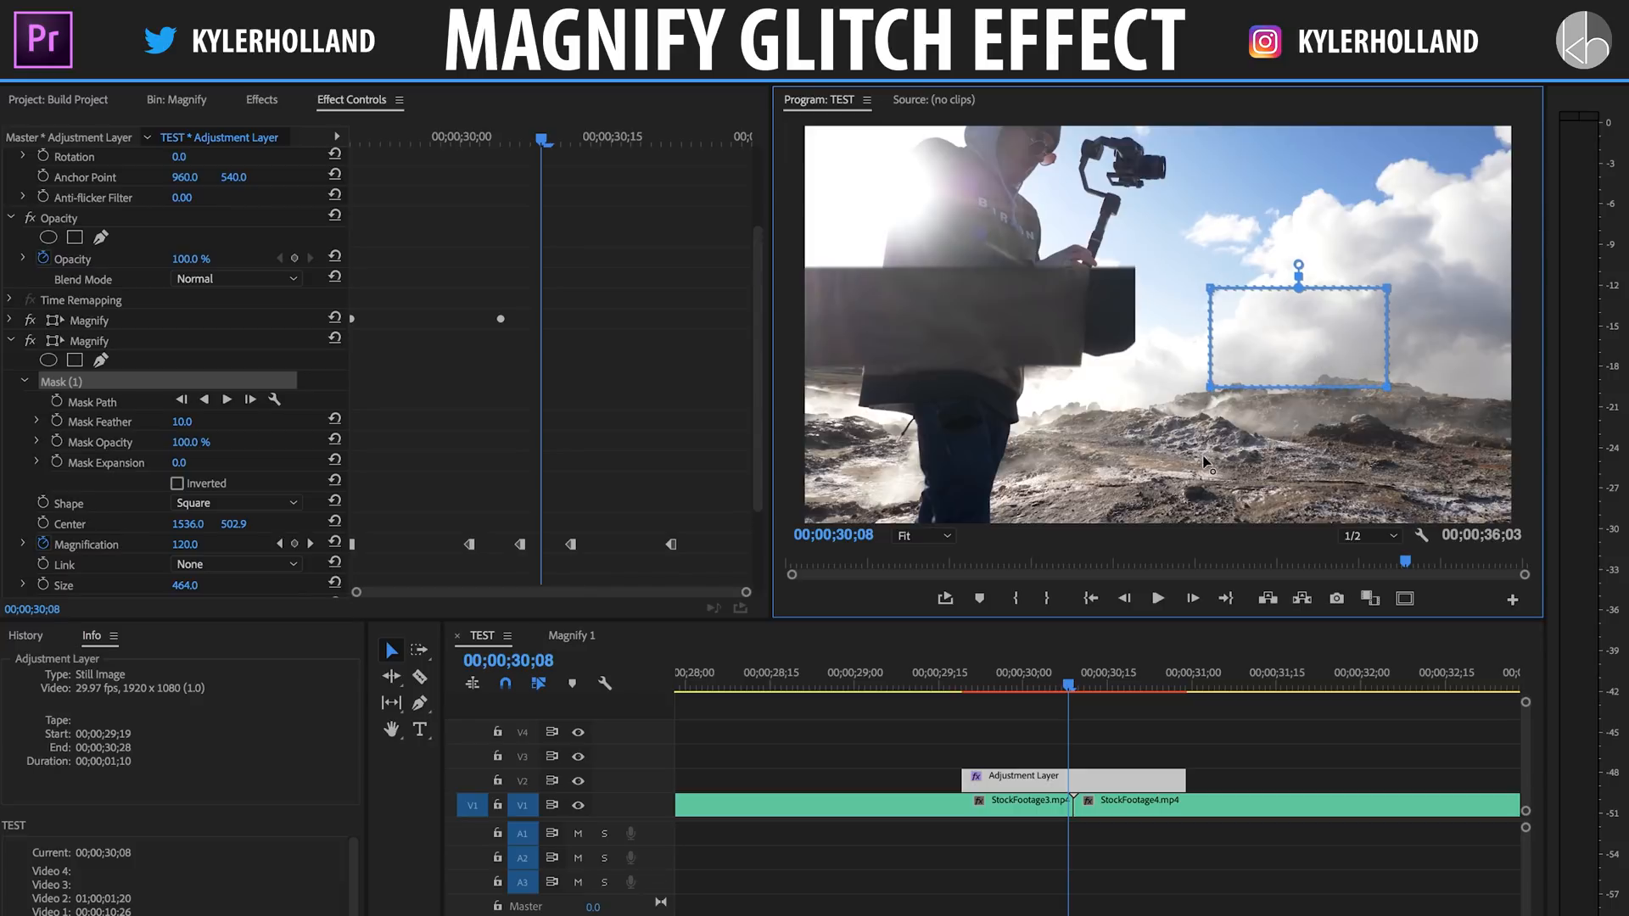
{"action": "left_click_drag", "start_coordinate": [1209, 388], "coordinate": [1313, 297]}
{"action": "key", "text": "super+z"}
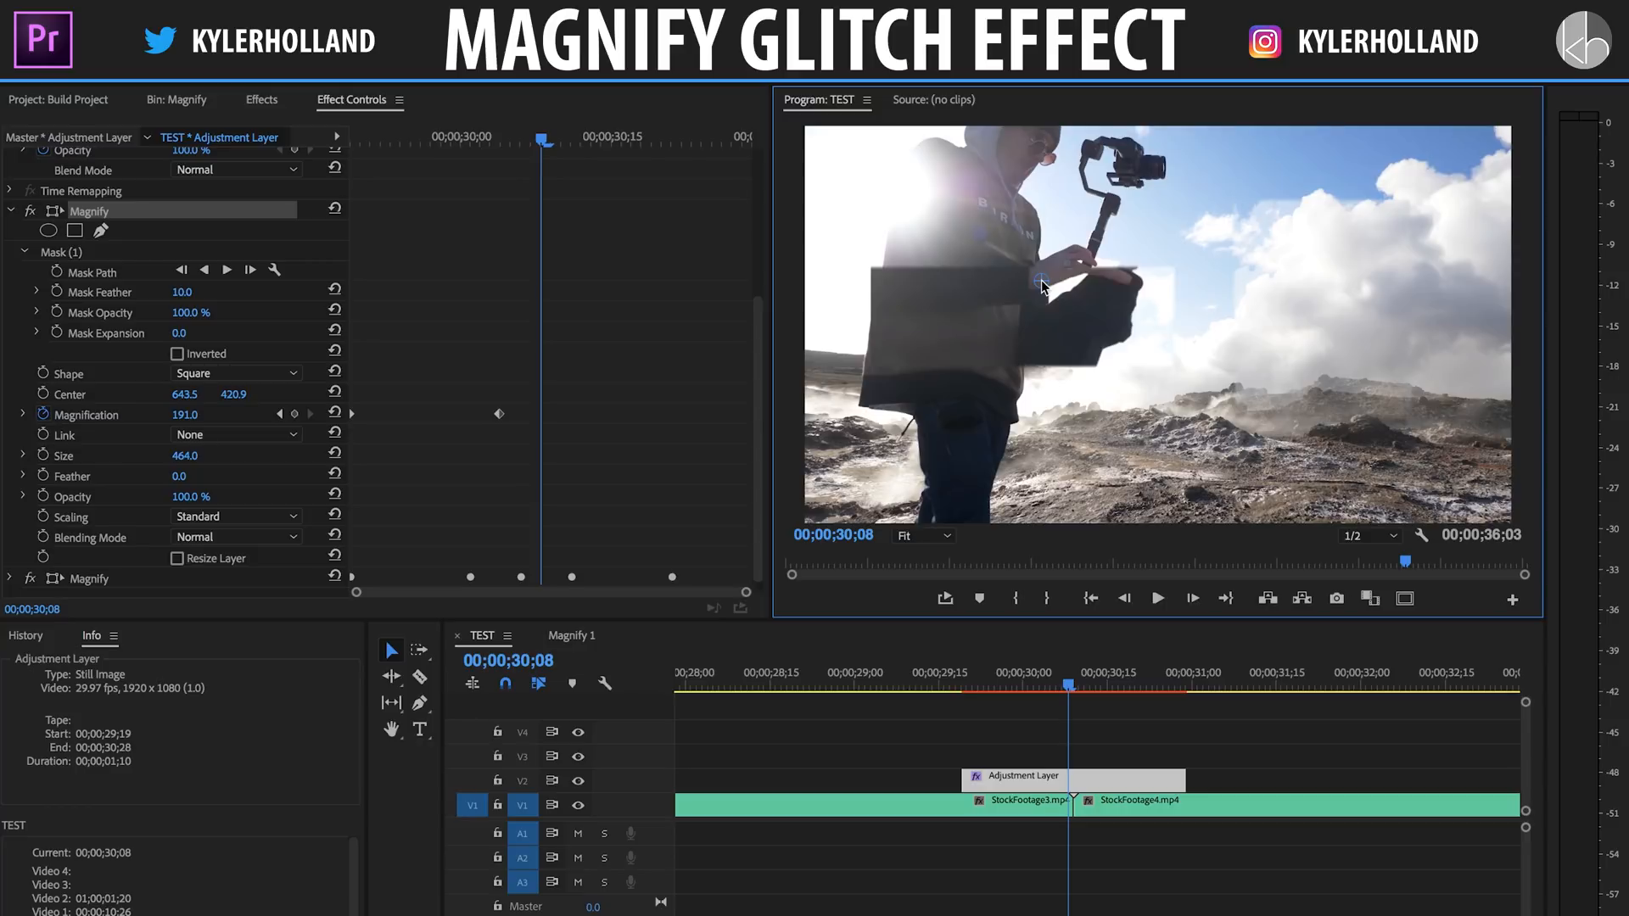
- Move the first Magnify effect's center to about 791.8, 592.9 and reduce its mask feather to 0
{"action": "left_click_drag", "start_coordinate": [1041, 280], "coordinate": [1095, 348]}
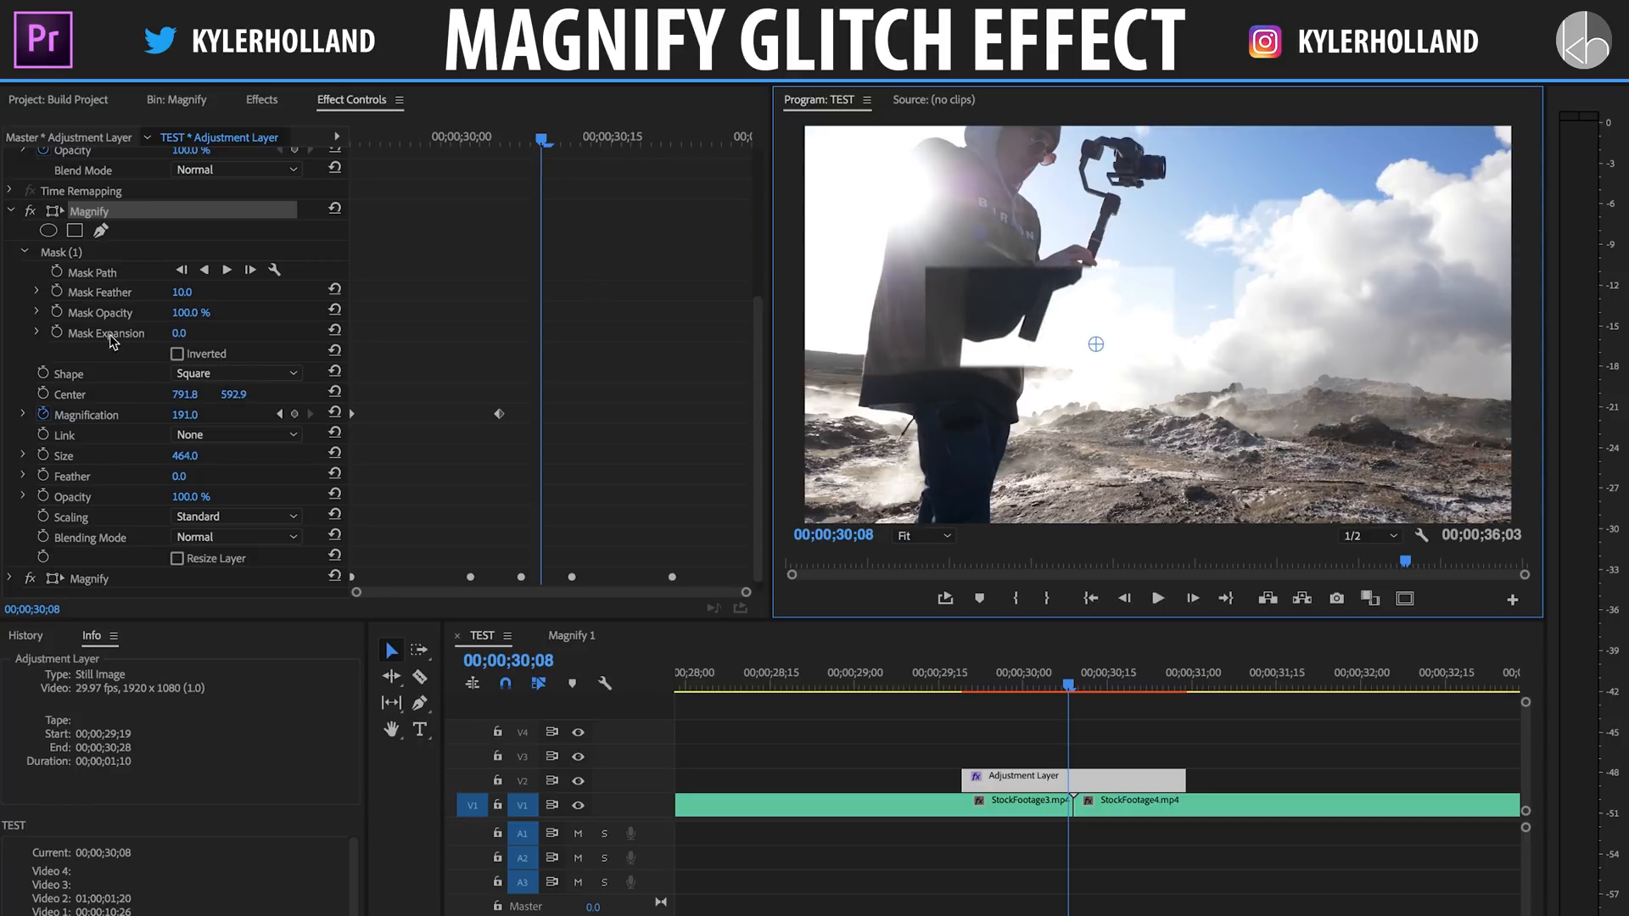
{"action": "scroll", "coordinate": [118, 359], "scroll_direction": "down", "scroll_amount": 1}
{"action": "scroll", "coordinate": [117, 360], "scroll_direction": "up", "scroll_amount": 3}
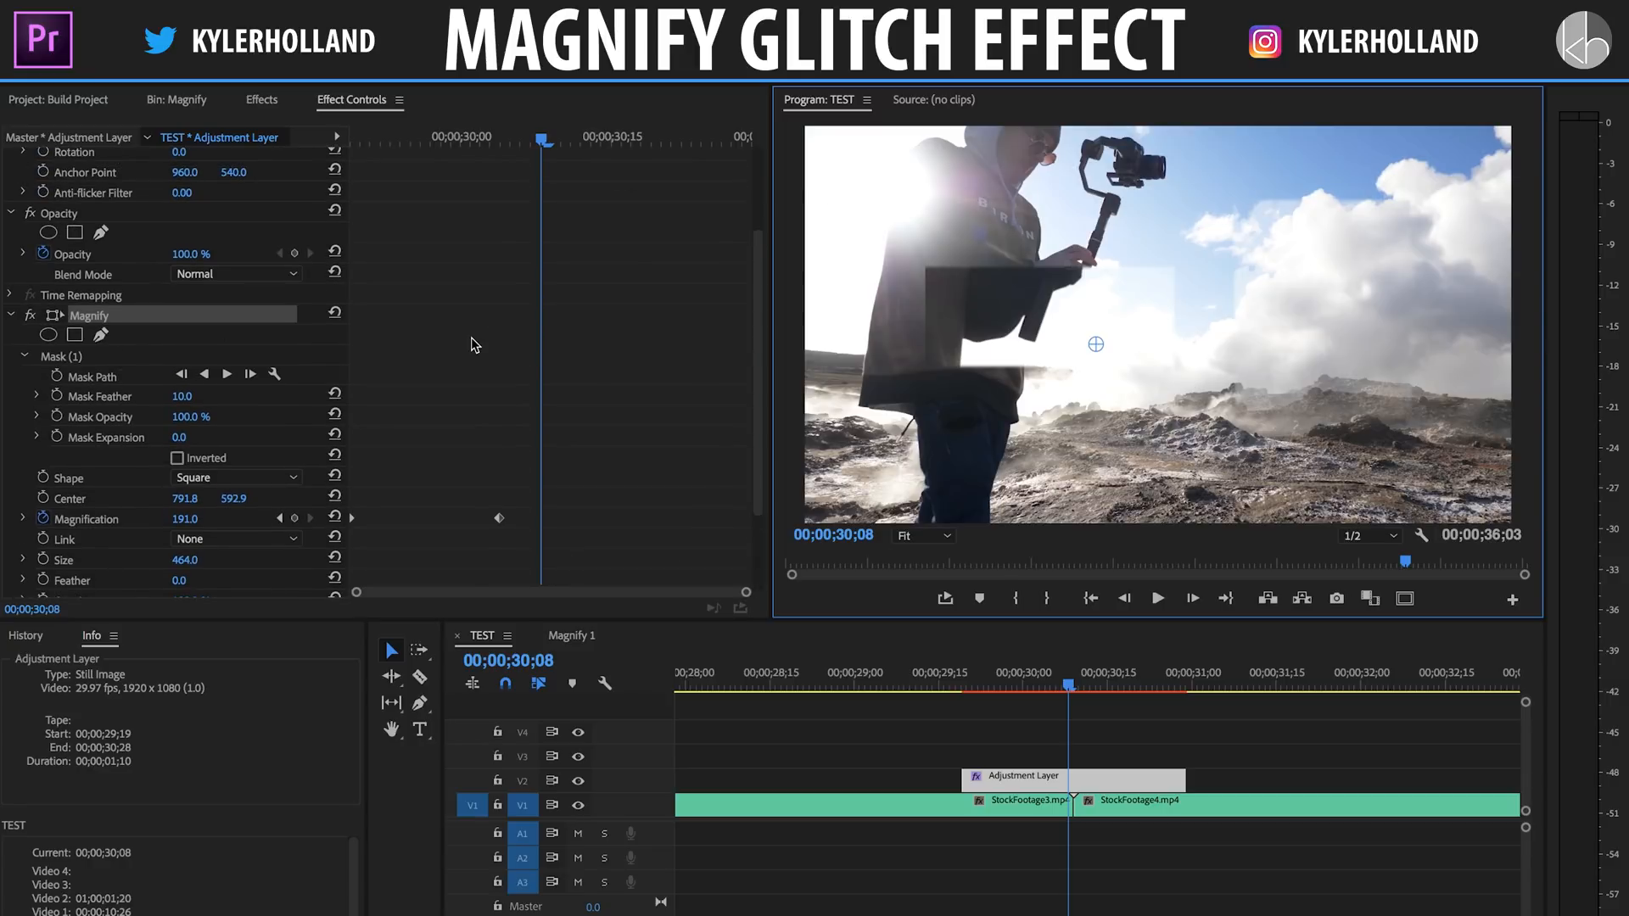
{"action": "scroll", "coordinate": [473, 345], "scroll_direction": "down", "scroll_amount": 1}
{"action": "left_click_drag", "start_coordinate": [182, 377], "coordinate": [259, 377]}
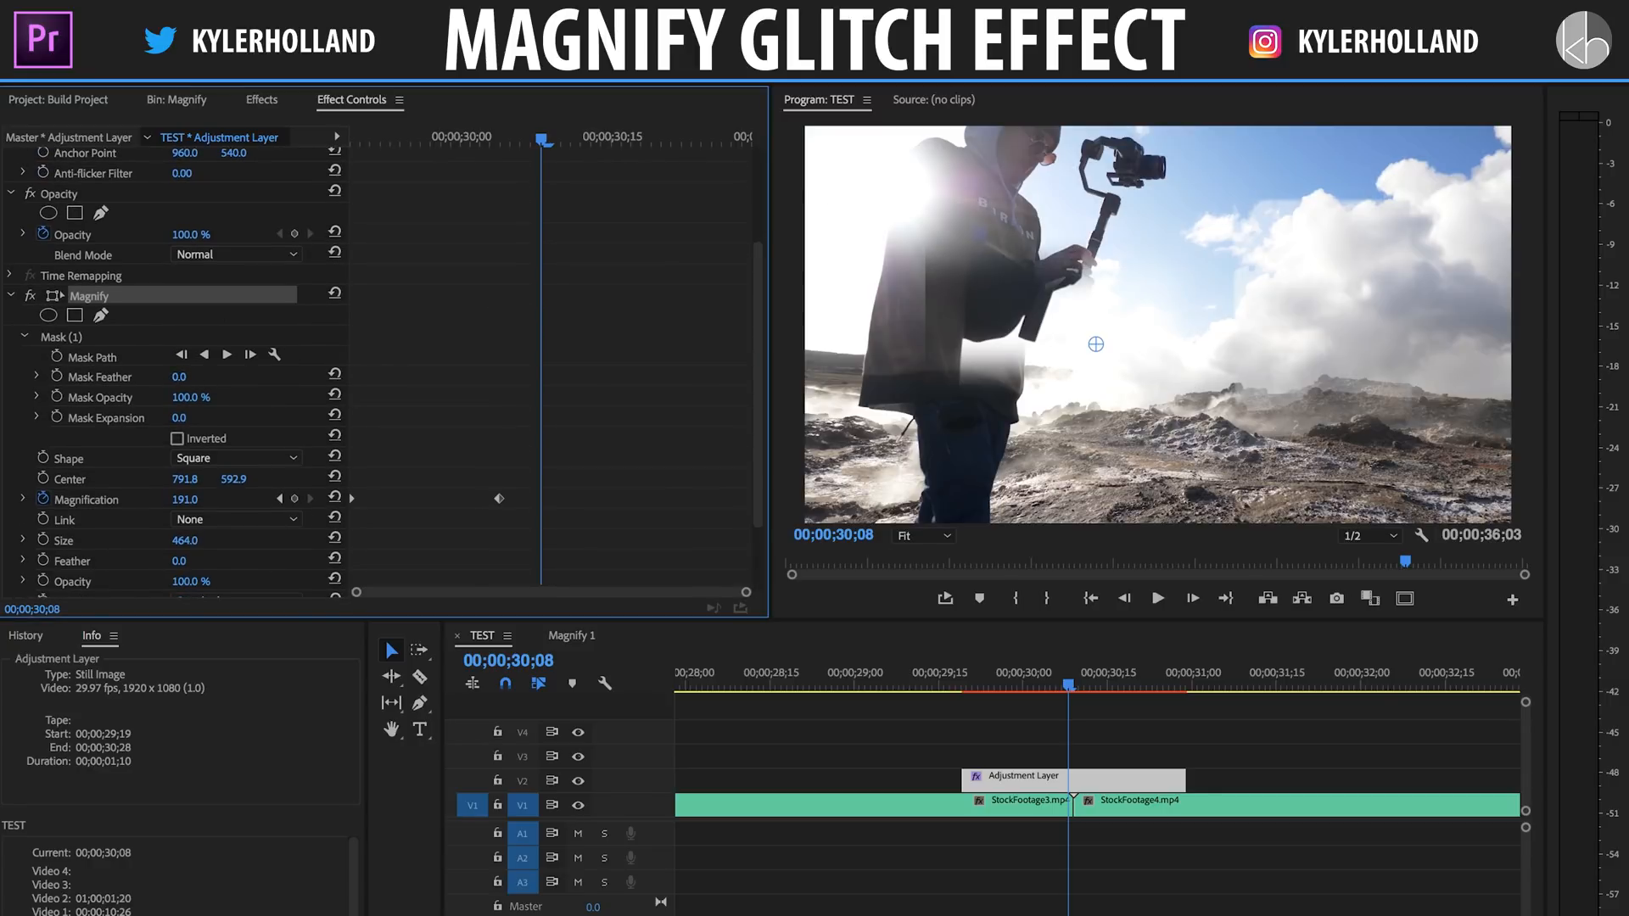
- Collapse the first Magnify effect, then copy the second one and paste it as a third on the adjustment layer
{"action": "left_click", "coordinate": [11, 296]}
{"action": "left_click", "coordinate": [131, 465]}
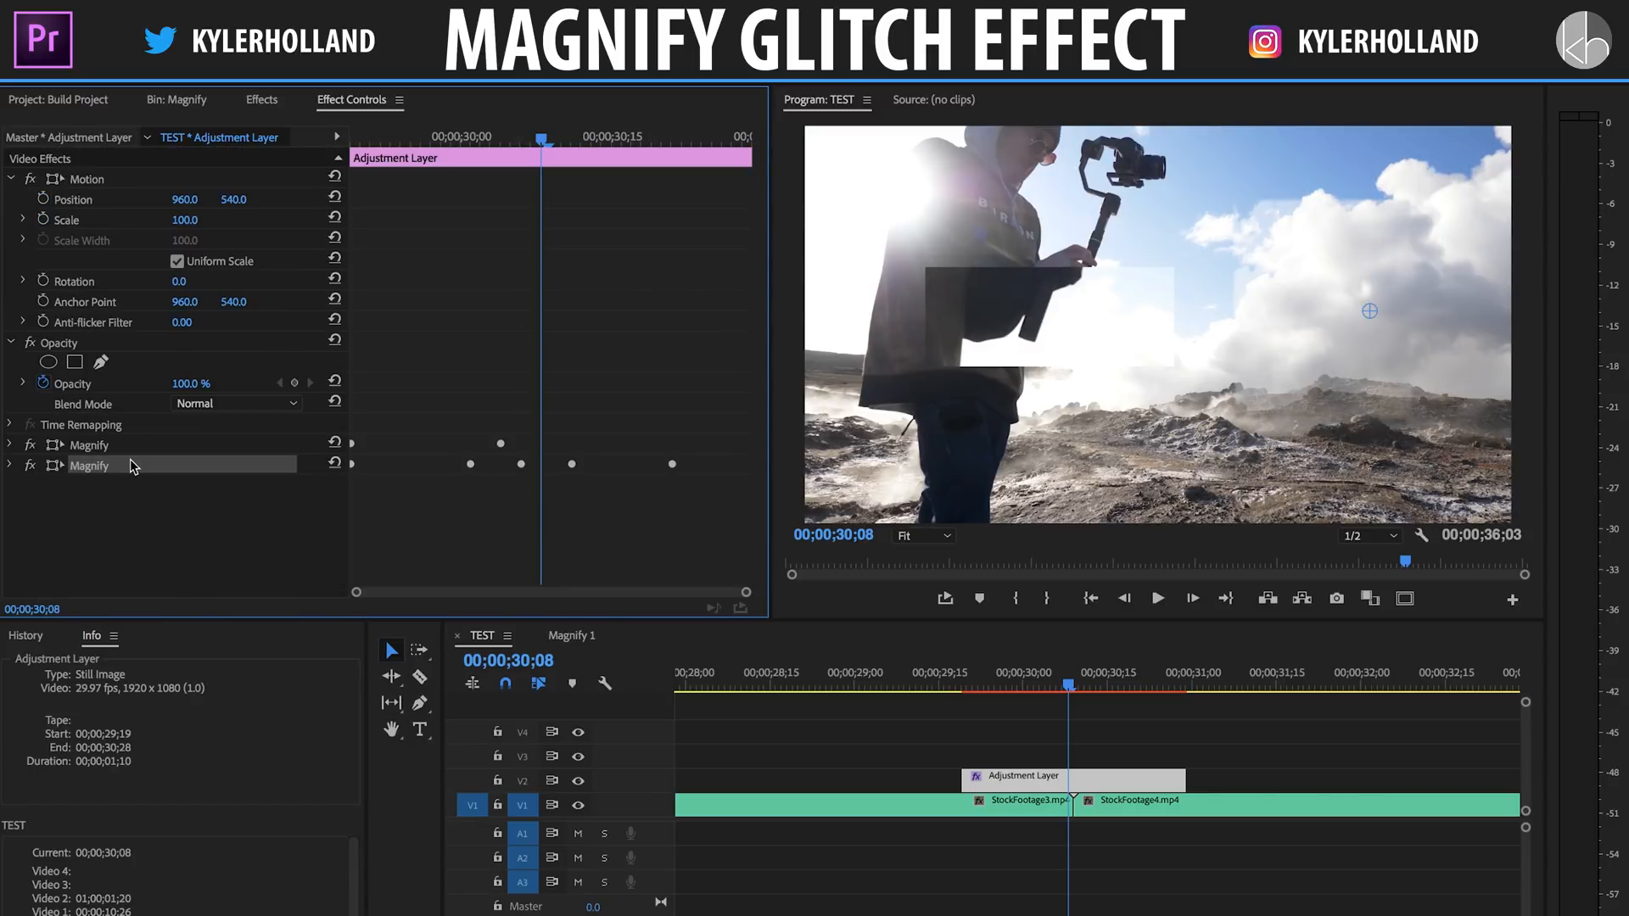
{"action": "right_click", "coordinate": [130, 465]}
{"action": "left_click", "coordinate": [135, 584]}
{"action": "right_click", "coordinate": [138, 535]}
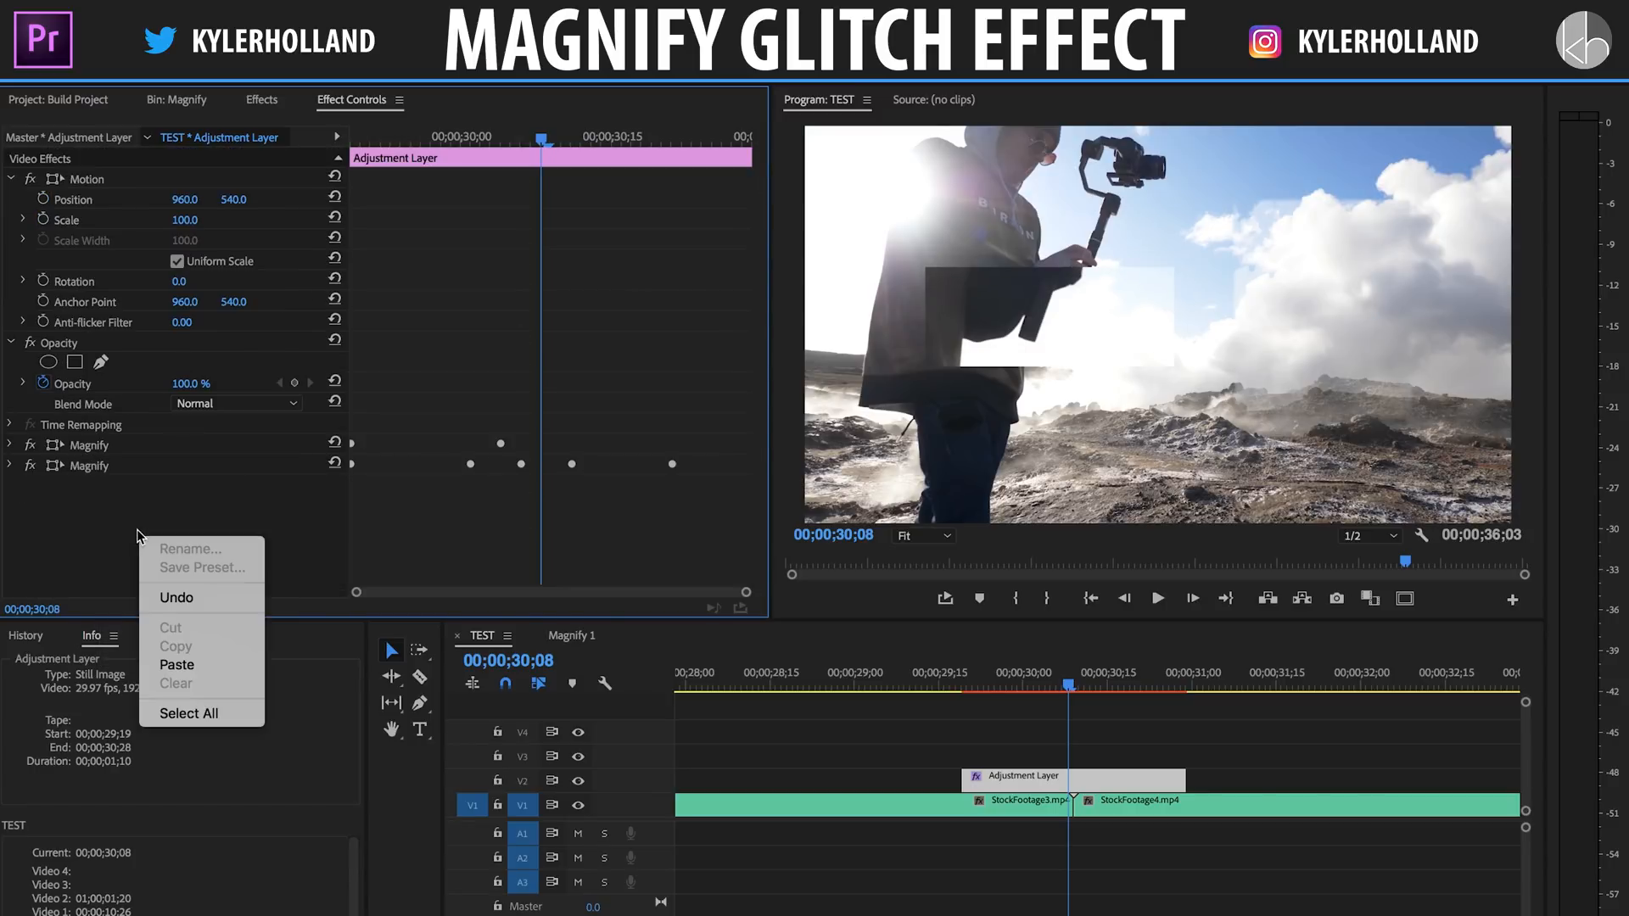
{"action": "left_click", "coordinate": [176, 664]}
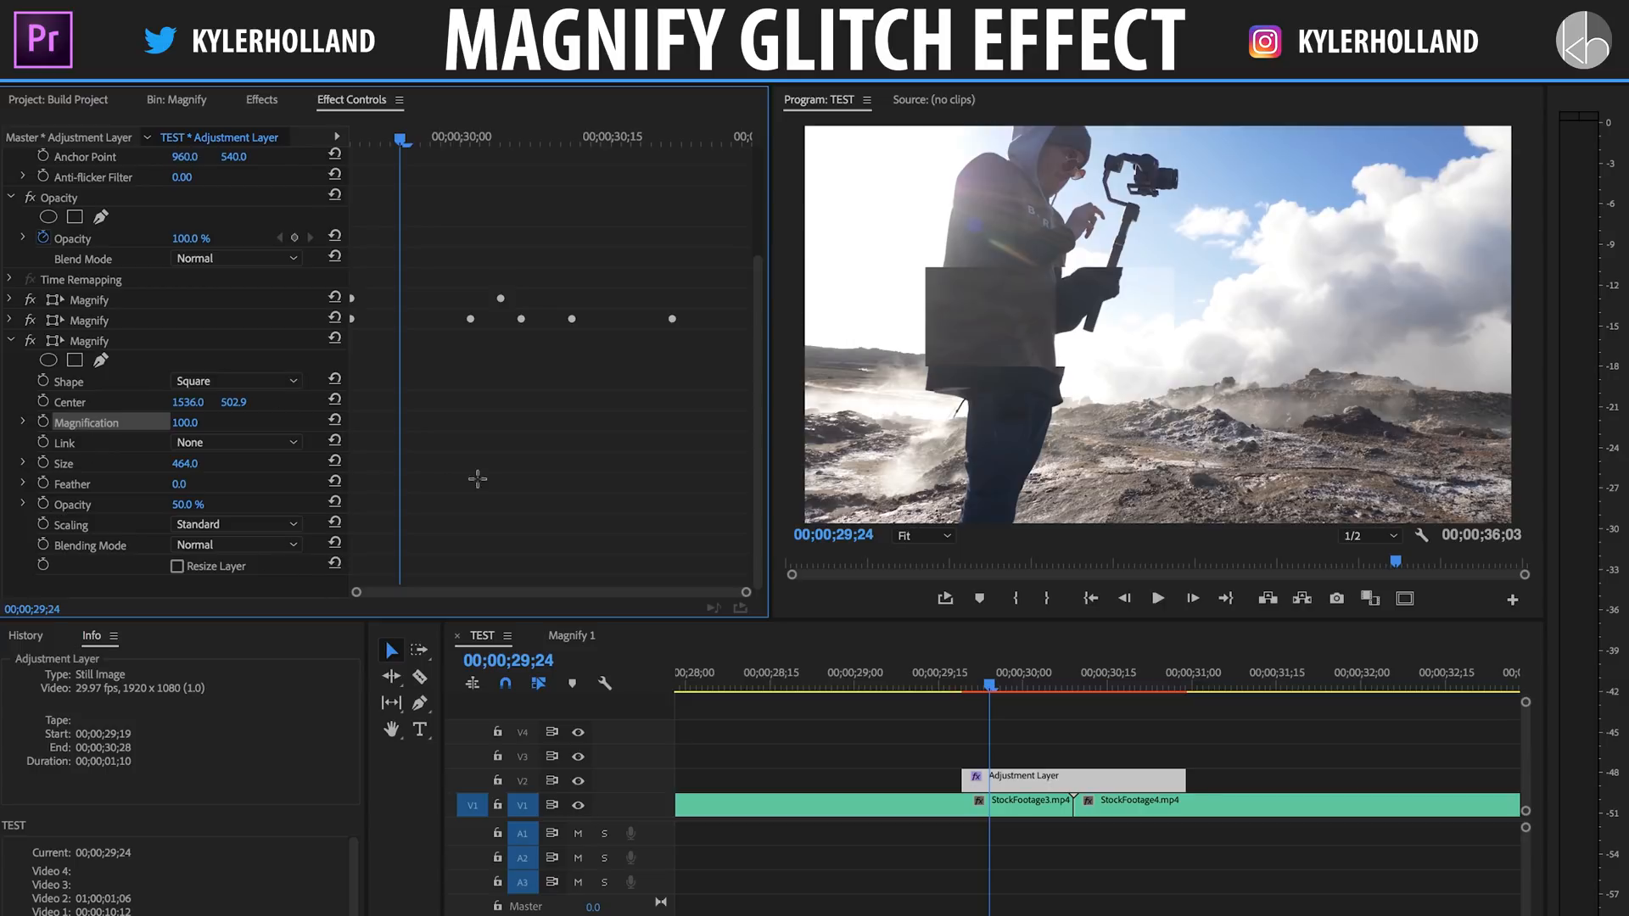
- Move the third Magnify effect's center onto the rocky ground at about 111.2, 1058.8 and set its opacity to 100%
{"action": "left_click", "coordinate": [334, 400]}
{"action": "left_click", "coordinate": [78, 342]}
{"action": "left_click_drag", "start_coordinate": [1159, 322], "coordinate": [1250, 246]}
{"action": "left_click_drag", "start_coordinate": [1250, 247], "coordinate": [845, 516]}
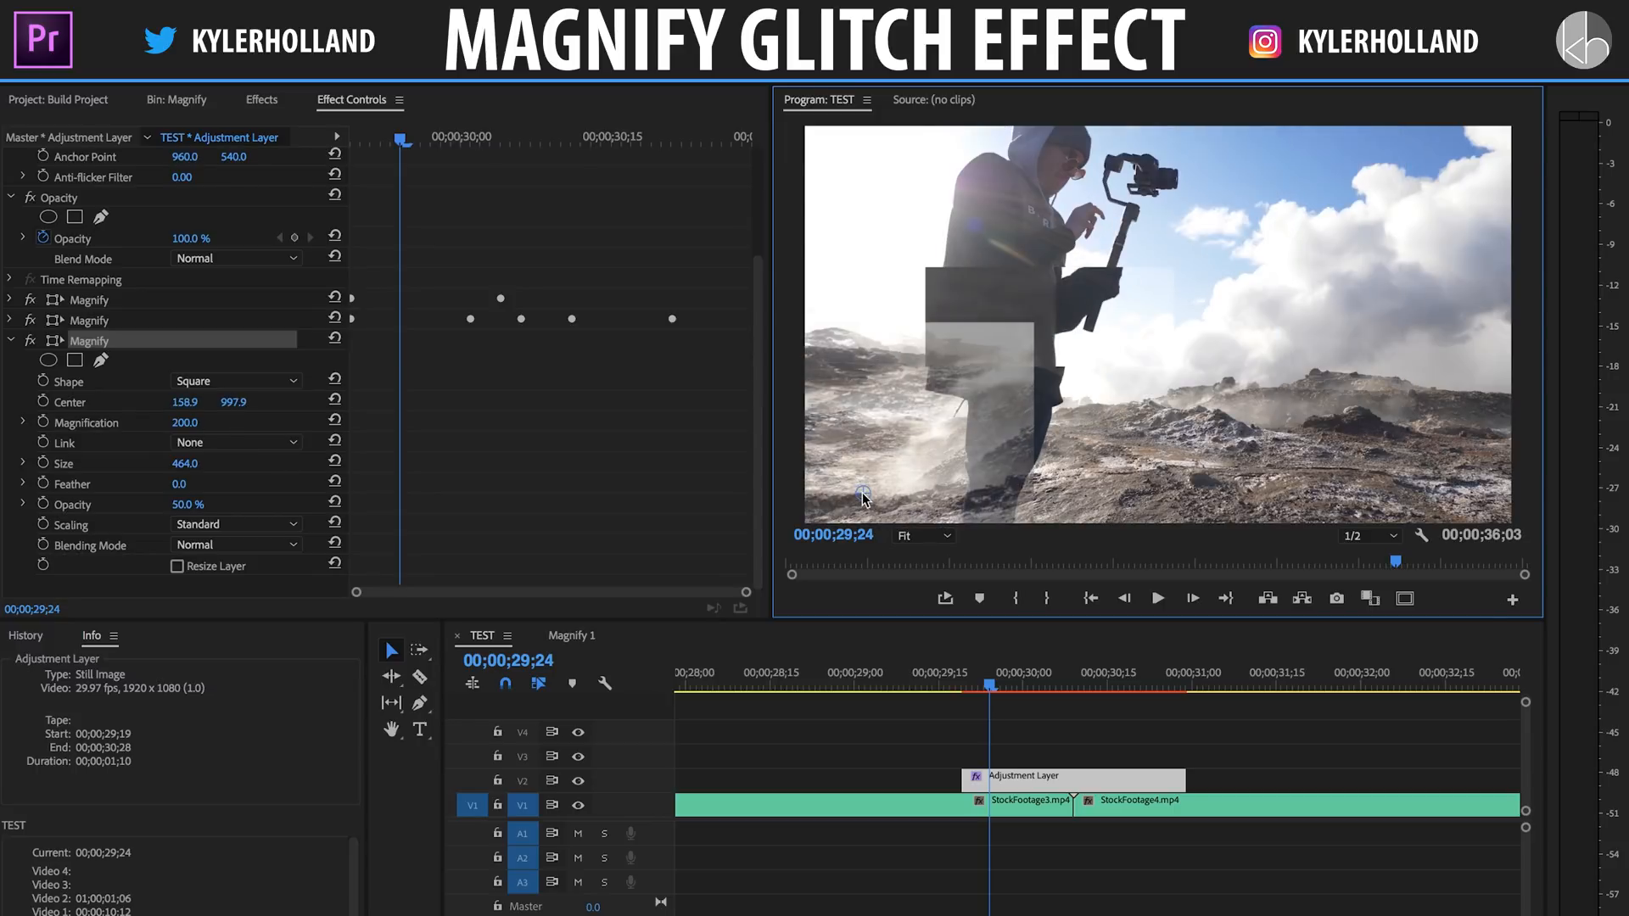
{"action": "left_click", "coordinate": [191, 504]}
{"action": "type", "text": "100"}
{"action": "key", "text": "Return"}
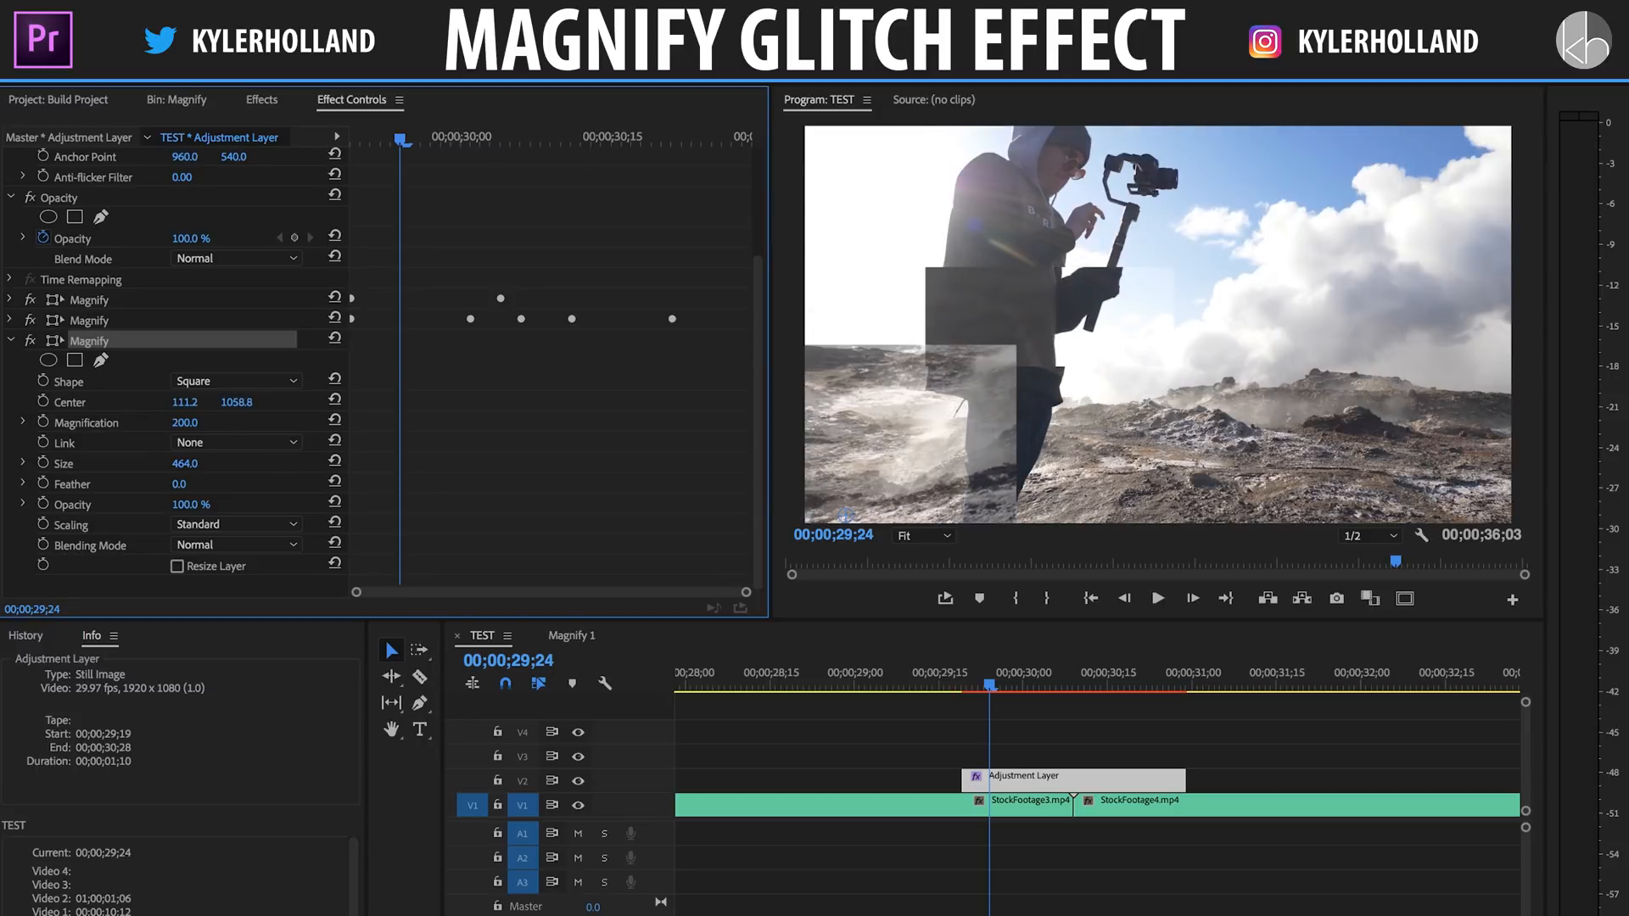
- Keyframe the third Magnify effect's magnification at 100 on 00;00;29;19 and 115 on 00;00;29;22
{"action": "left_click", "coordinate": [185, 422]}
{"action": "type", "text": "100"}
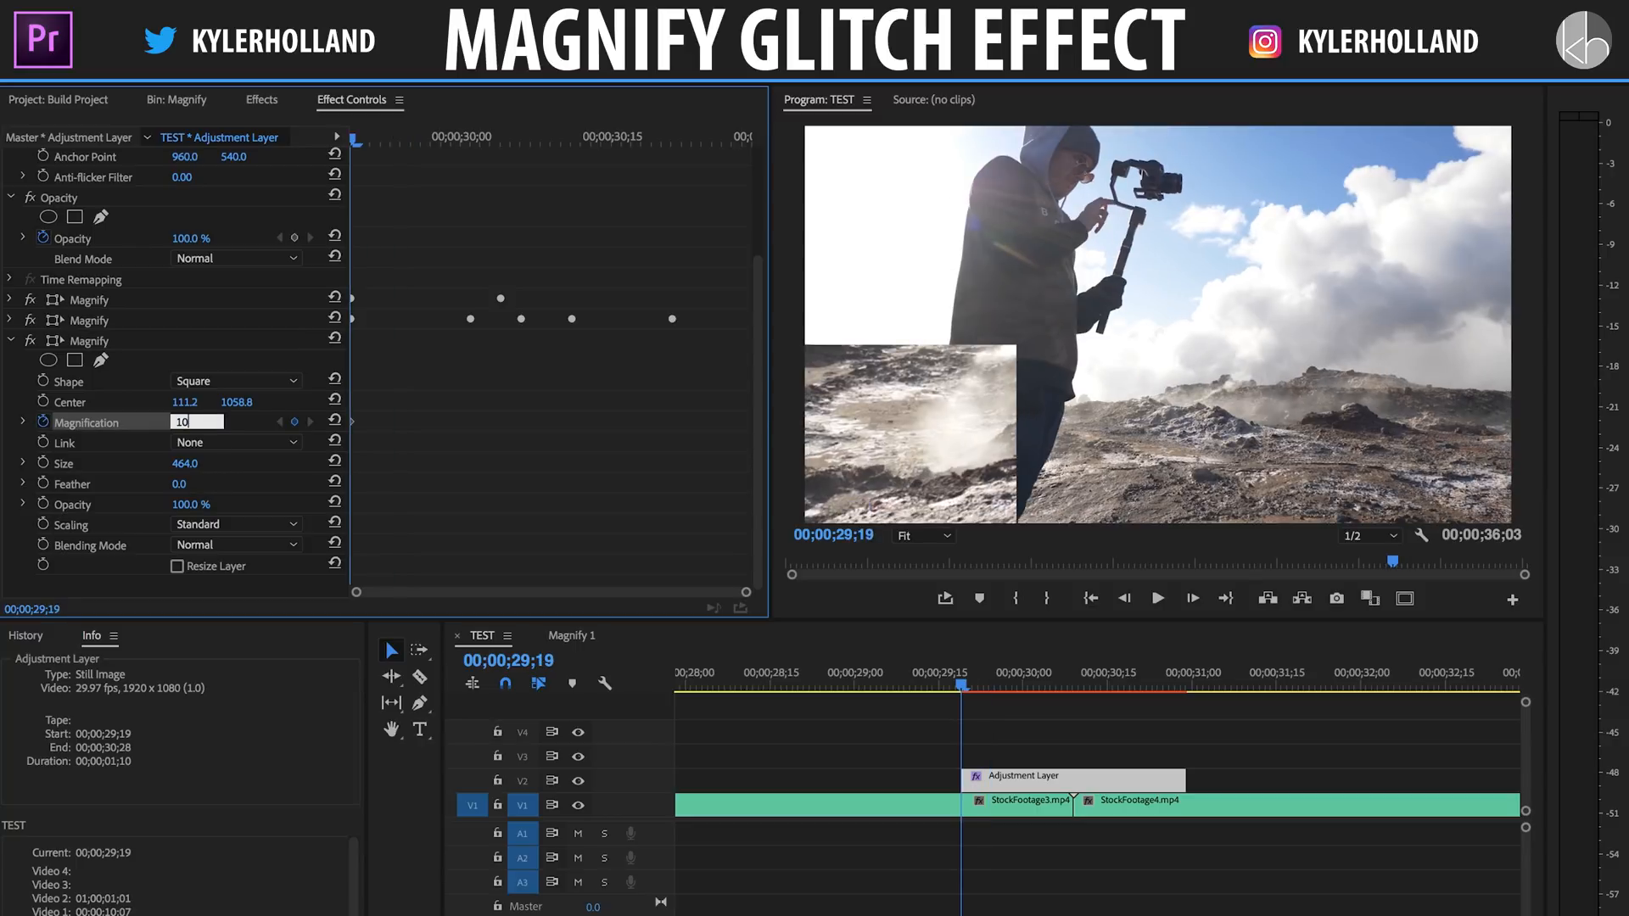
{"action": "key", "text": "Return"}
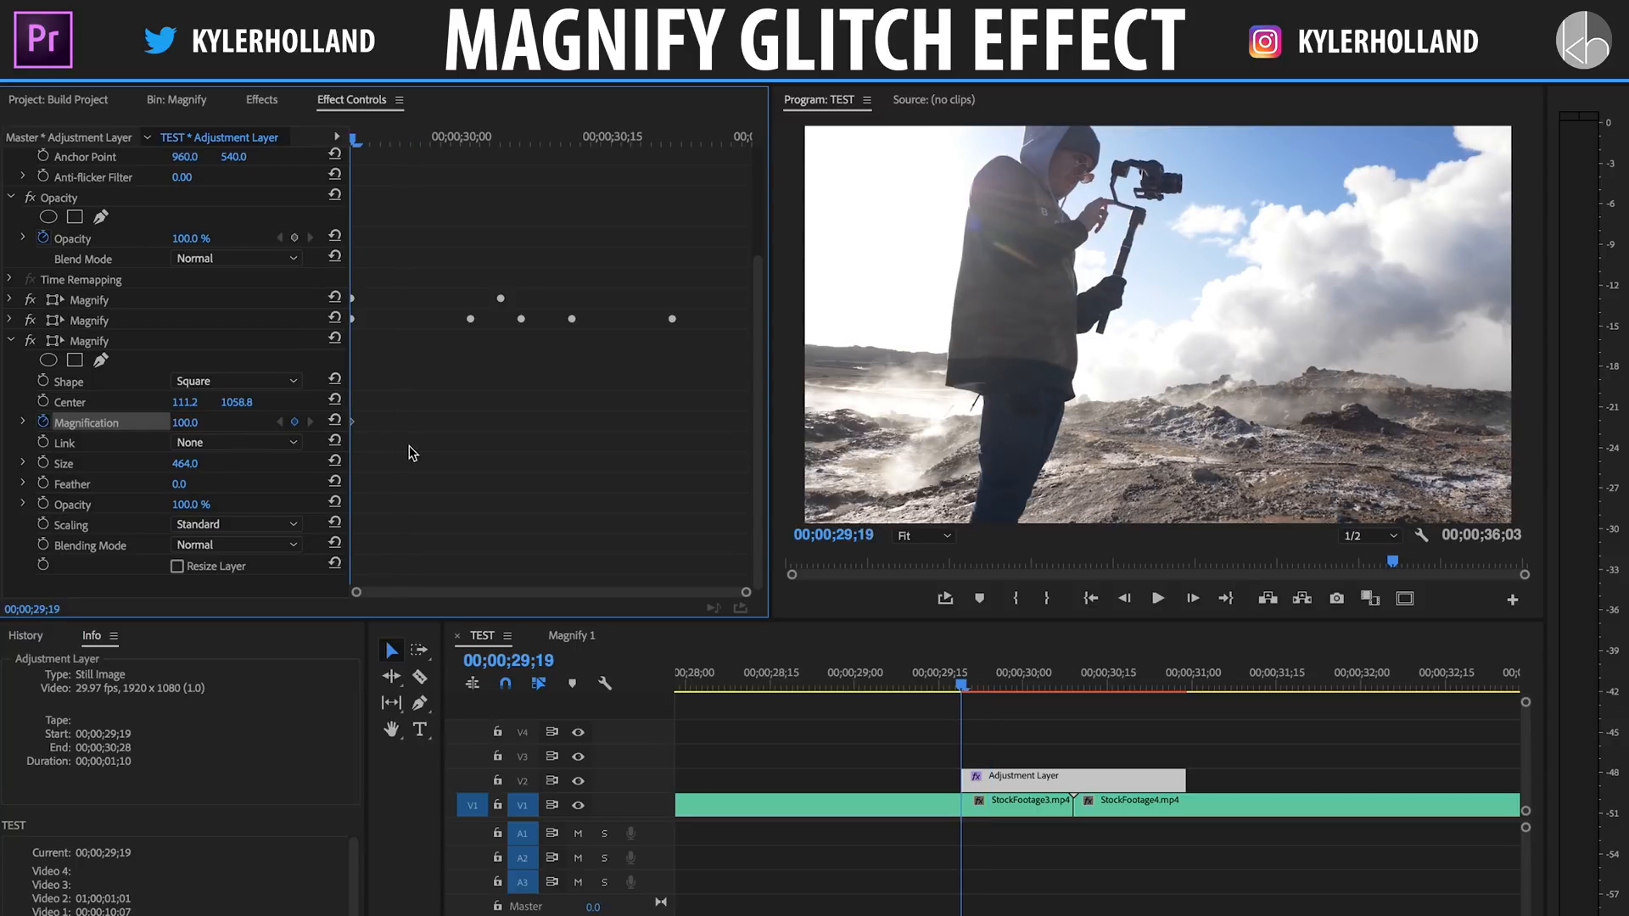
{"action": "left_click", "coordinate": [380, 140]}
{"action": "left_click", "coordinate": [196, 422]}
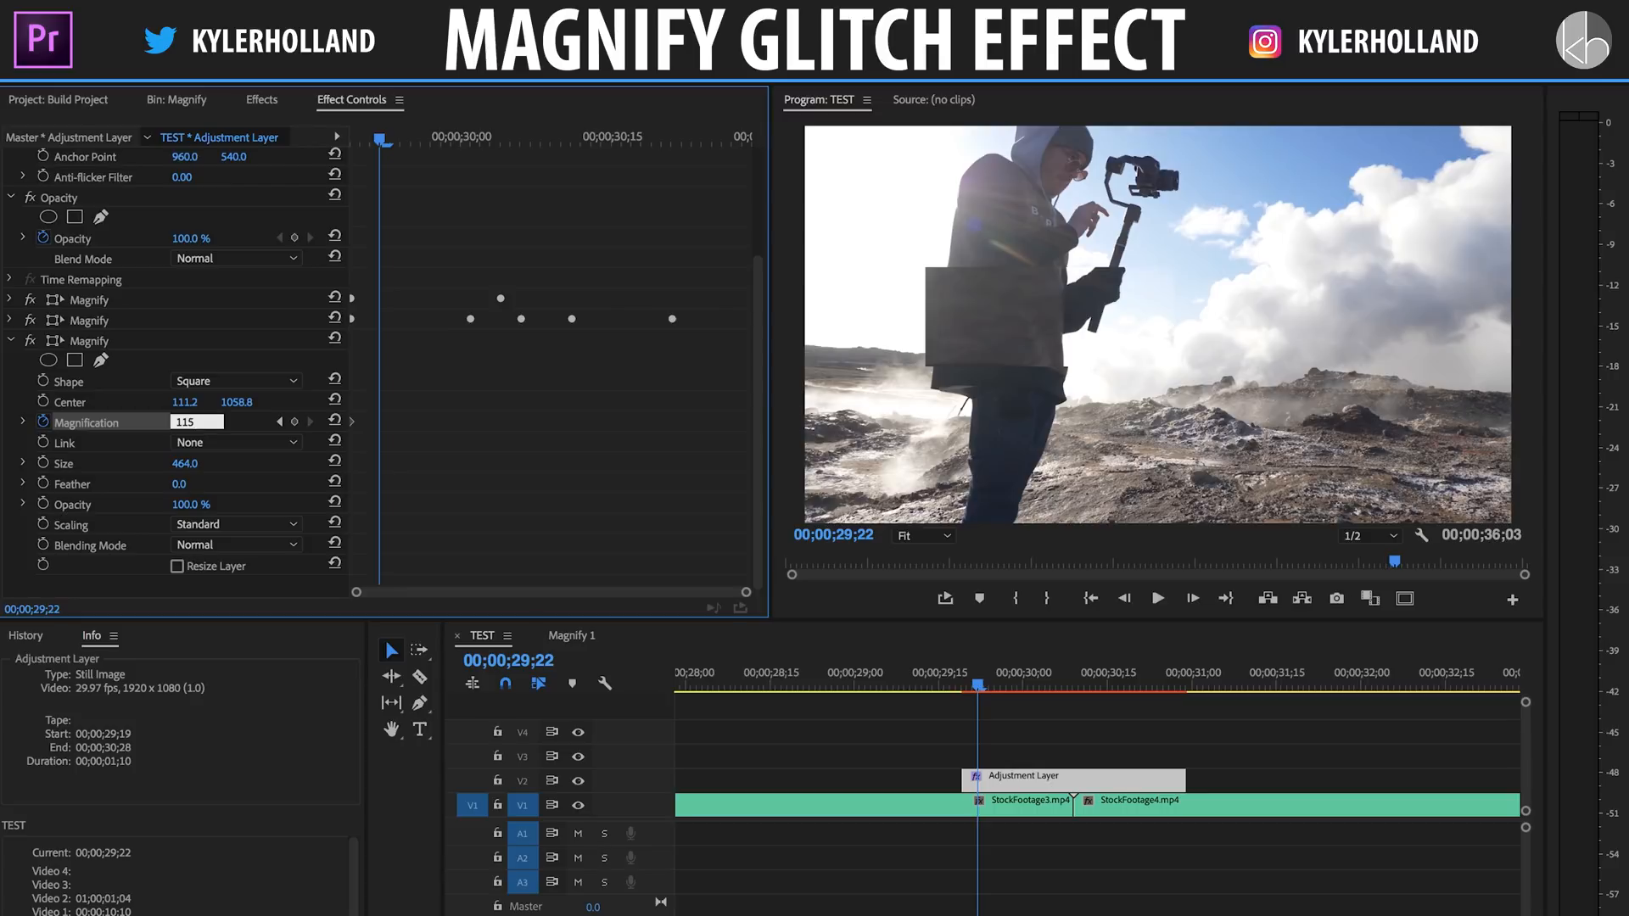
{"action": "key", "text": "Return"}
- Change both magnification keyframes of the third Magnify effect to Hold interpolation
{"action": "right_click", "coordinate": [378, 422]}
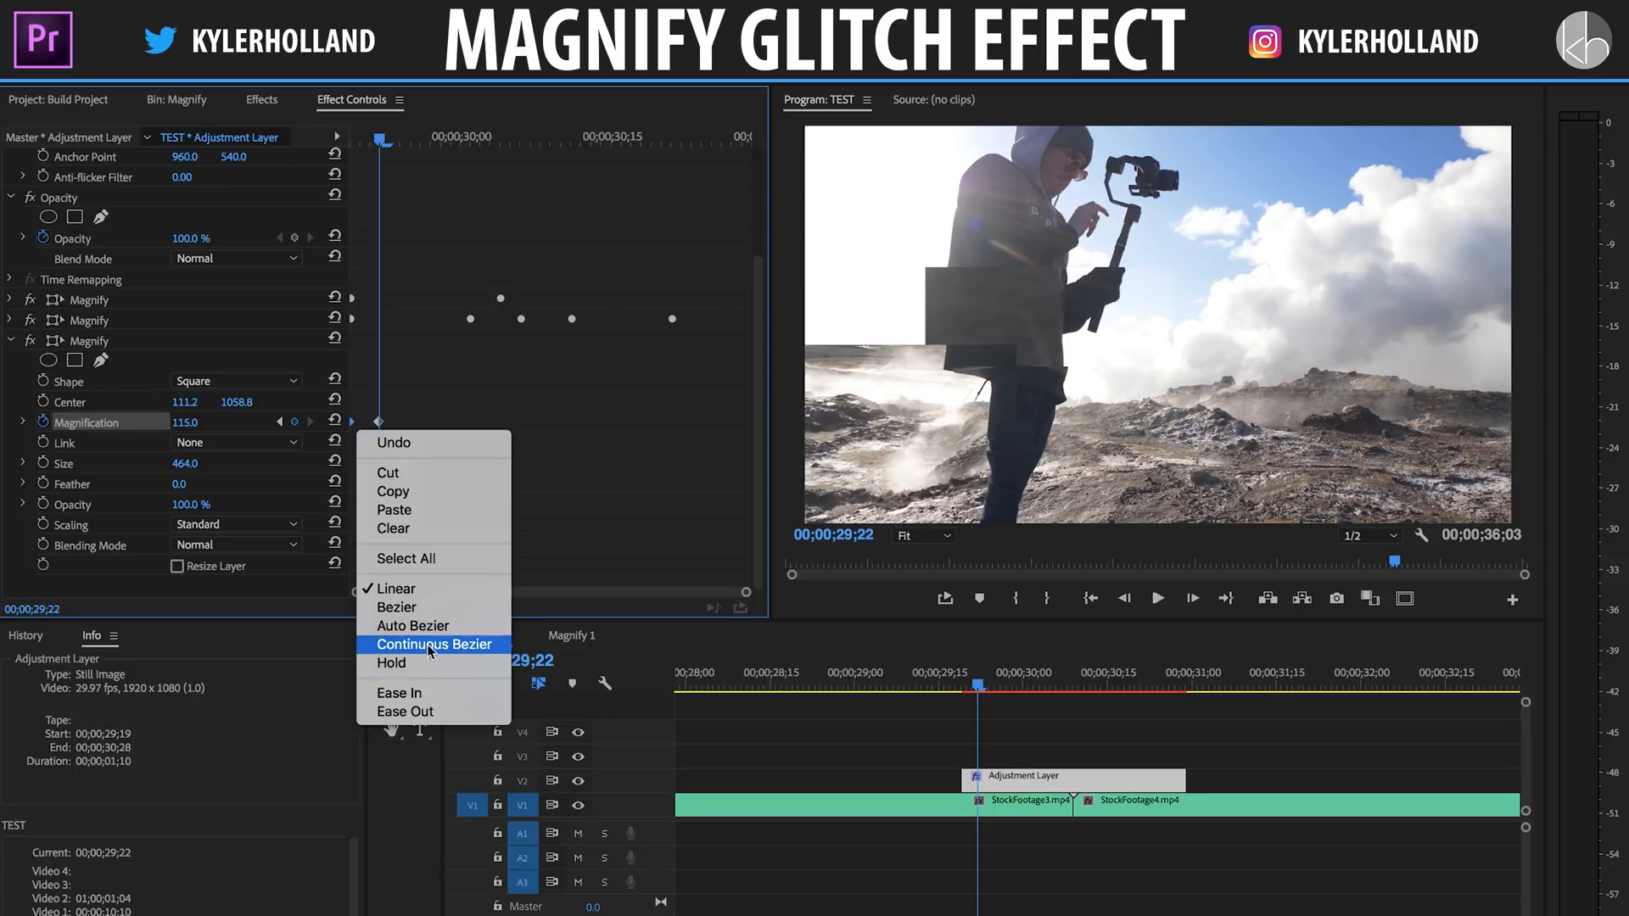
{"action": "left_click", "coordinate": [414, 663]}
{"action": "right_click", "coordinate": [380, 423]}
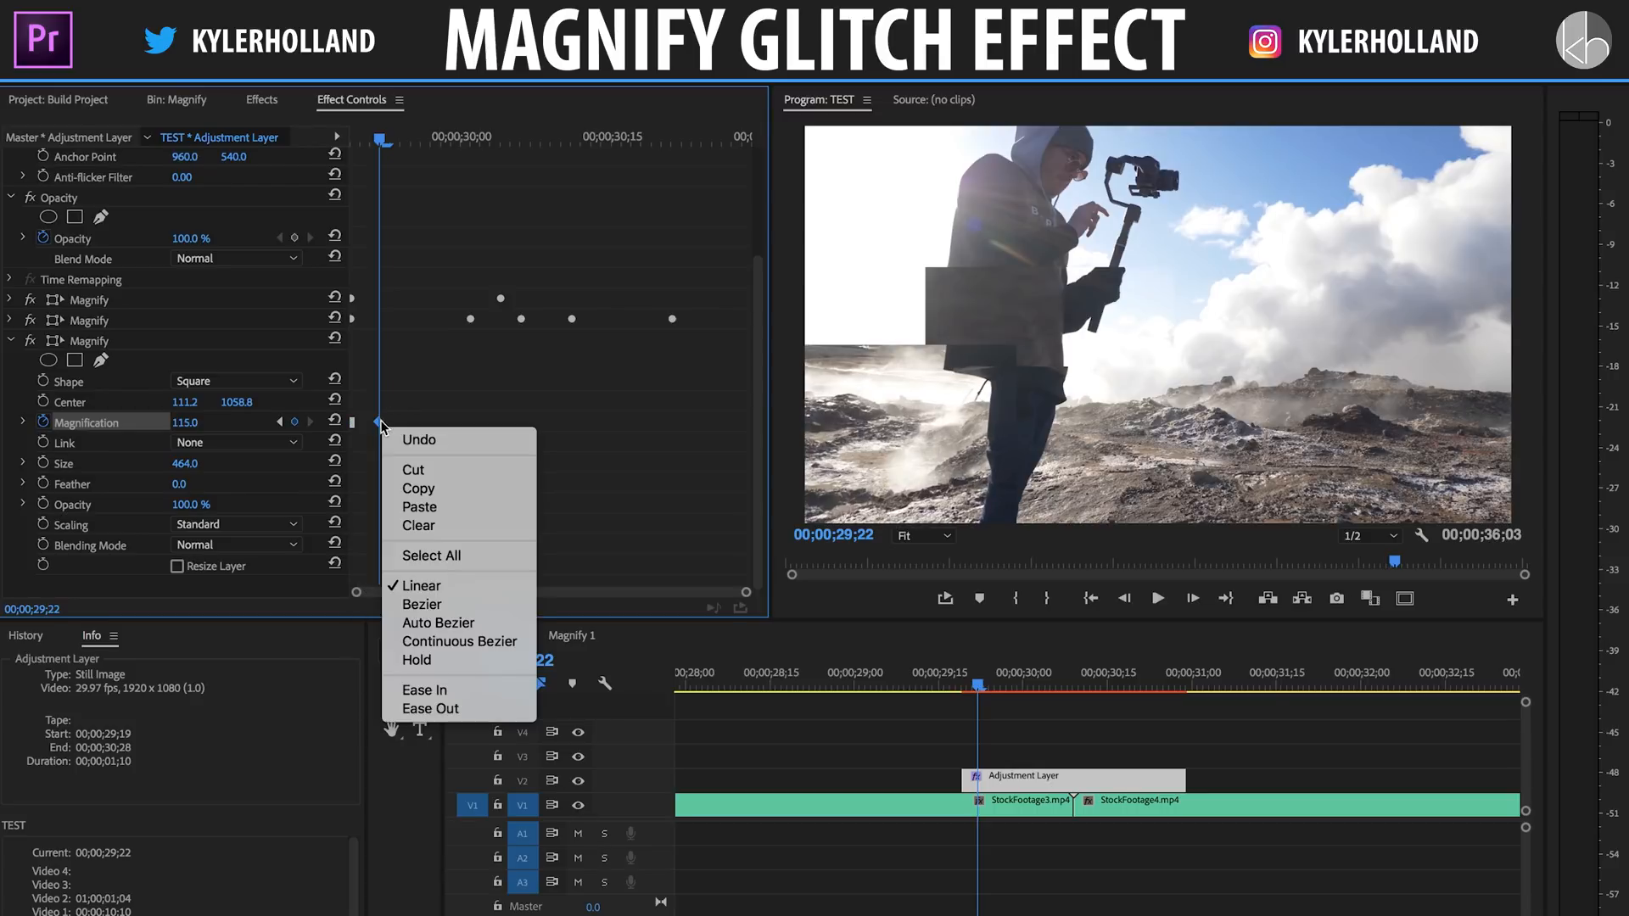
{"action": "left_click", "coordinate": [432, 661]}
- Add a magnification keyframe of 100 to the third Magnify effect at 00;00;29;28
{"action": "key", "text": "Right"}
{"action": "key", "text": "Right"}
{"action": "key", "text": "Right"}
{"action": "key", "text": "Right"}
{"action": "key", "text": "Right"}
{"action": "key", "text": "Right"}
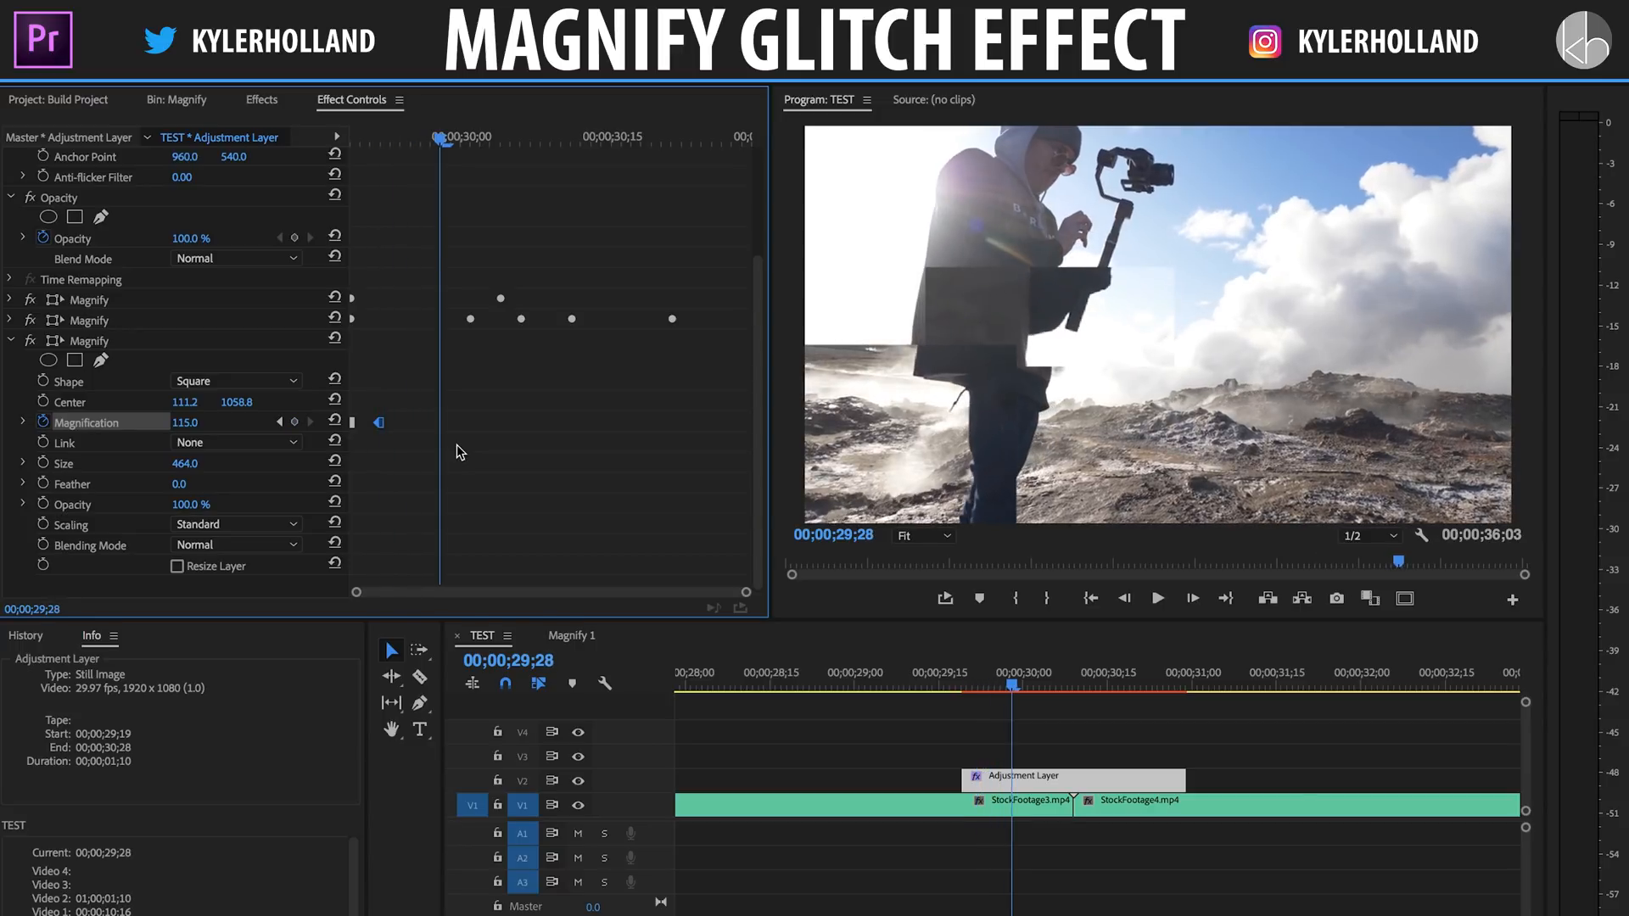
{"action": "left_click", "coordinate": [190, 422]}
{"action": "type", "text": "100"}
{"action": "key", "text": "Return"}
- Add a magnification keyframe of 105 to the third Magnify effect at 00;00;30;00
{"action": "key", "text": "Right"}
{"action": "key", "text": "Right"}
{"action": "left_click", "coordinate": [195, 423]}
{"action": "type", "text": "1"}
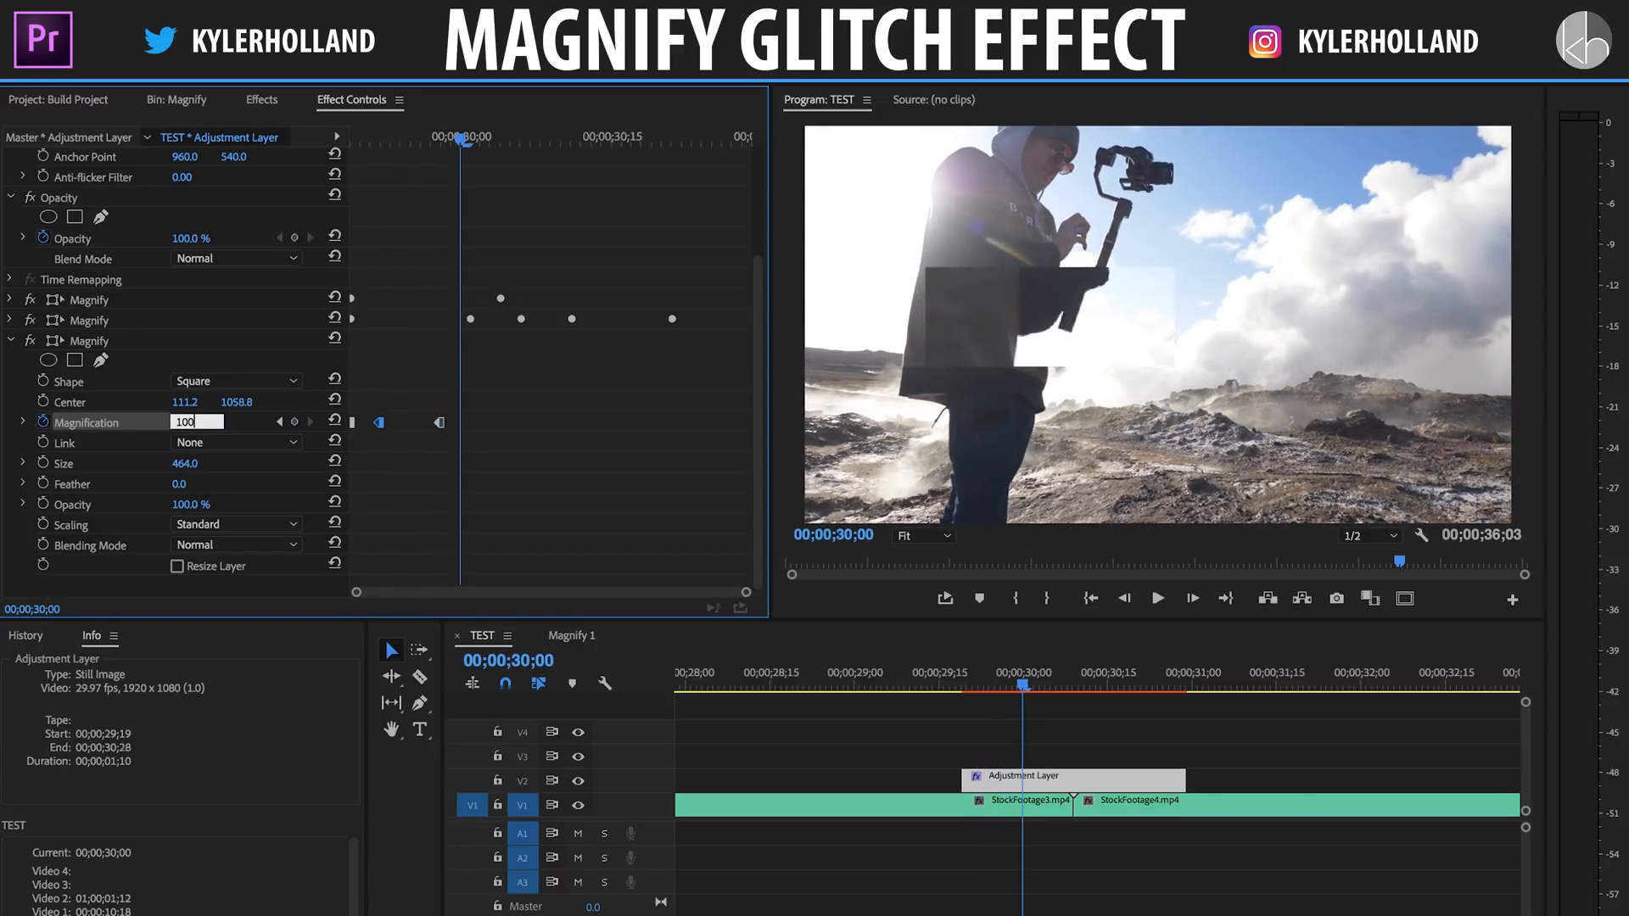
{"action": "type", "text": "05"}
{"action": "key", "text": "Return"}
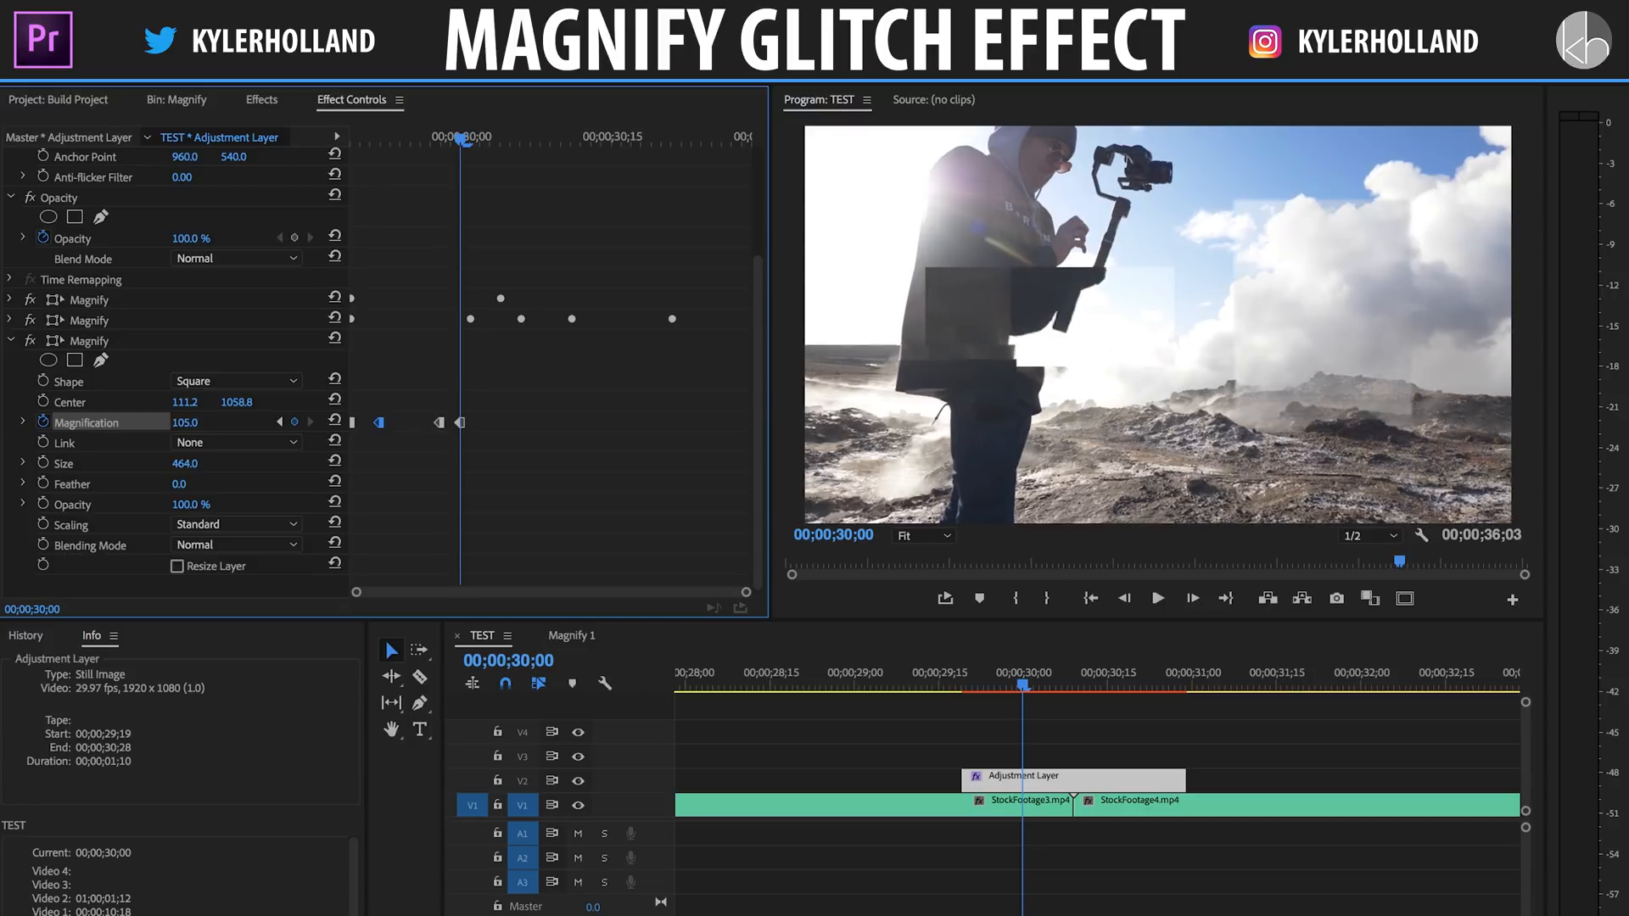
- Add a magnification keyframe of 300 to the third Magnify effect at 00;00;30;04
{"action": "key", "text": "Right"}
{"action": "key", "text": "Right"}
{"action": "key", "text": "Right"}
{"action": "key", "text": "Right"}
{"action": "left_click", "coordinate": [197, 421]}
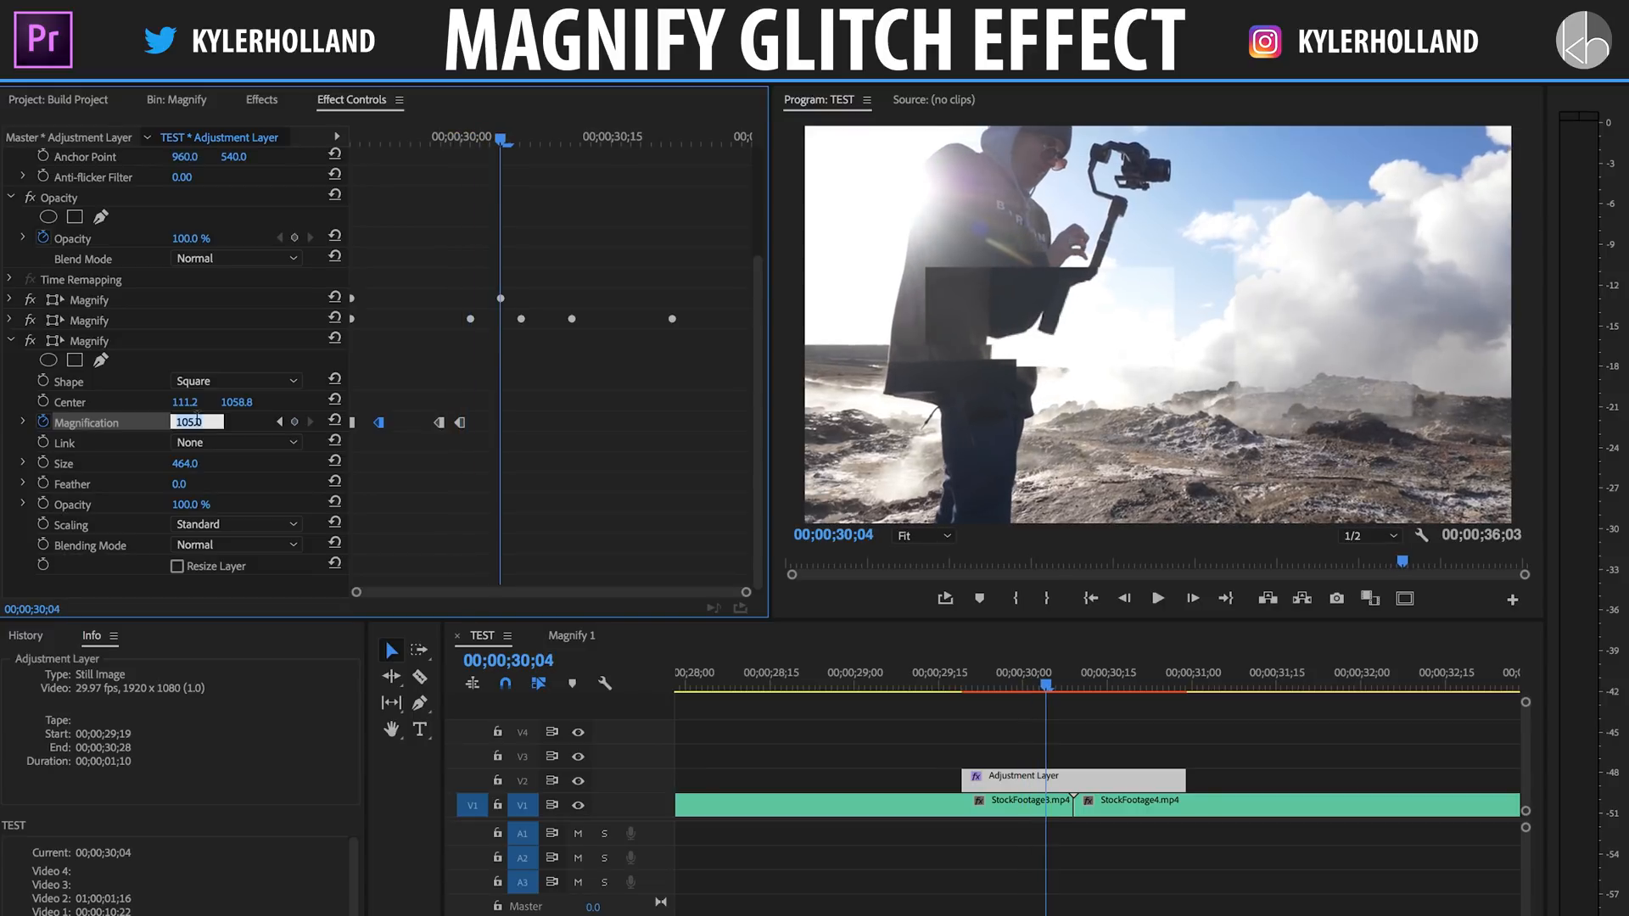
{"action": "key", "text": "Return"}
- Add a magnification keyframe of 100 to the third Magnify effect at 00;00;30;07
{"action": "key", "text": "Right"}
{"action": "key", "text": "Right"}
{"action": "key", "text": "Right"}
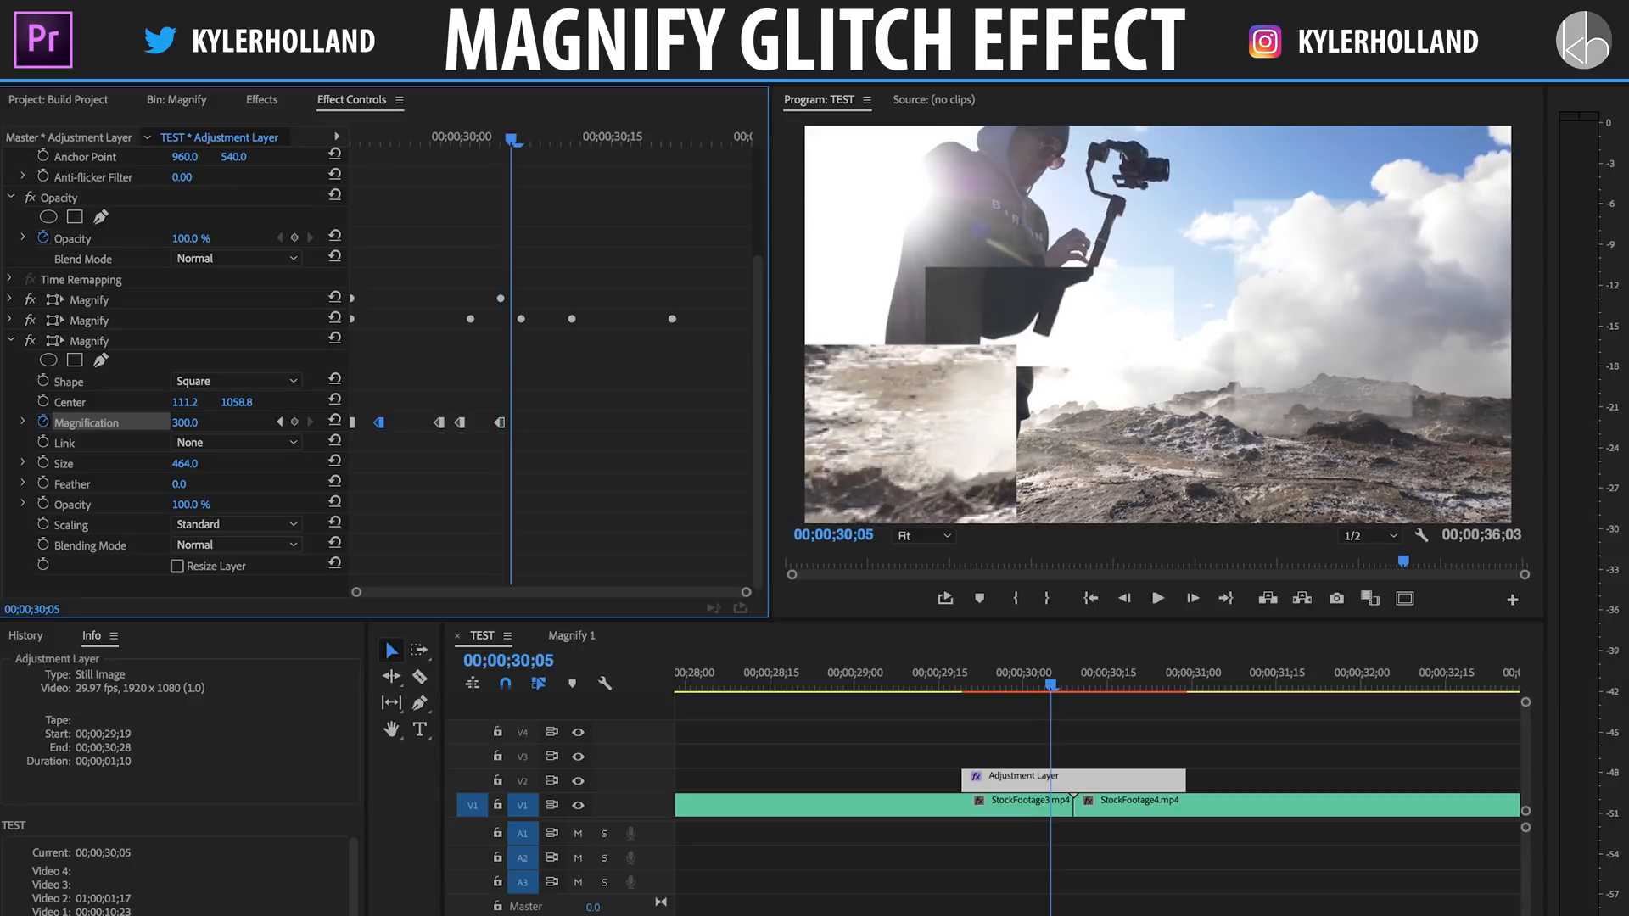
{"action": "left_click", "coordinate": [196, 421]}
{"action": "type", "text": "100"}
{"action": "key", "text": "Return"}
- Add a magnification keyframe of 110 to the third Magnify effect at 00;00;30;12
{"action": "key", "text": "Right"}
{"action": "key", "text": "Right"}
{"action": "key", "text": "Right"}
{"action": "key", "text": "Right"}
{"action": "key", "text": "Right"}
{"action": "left_click", "coordinate": [197, 421]}
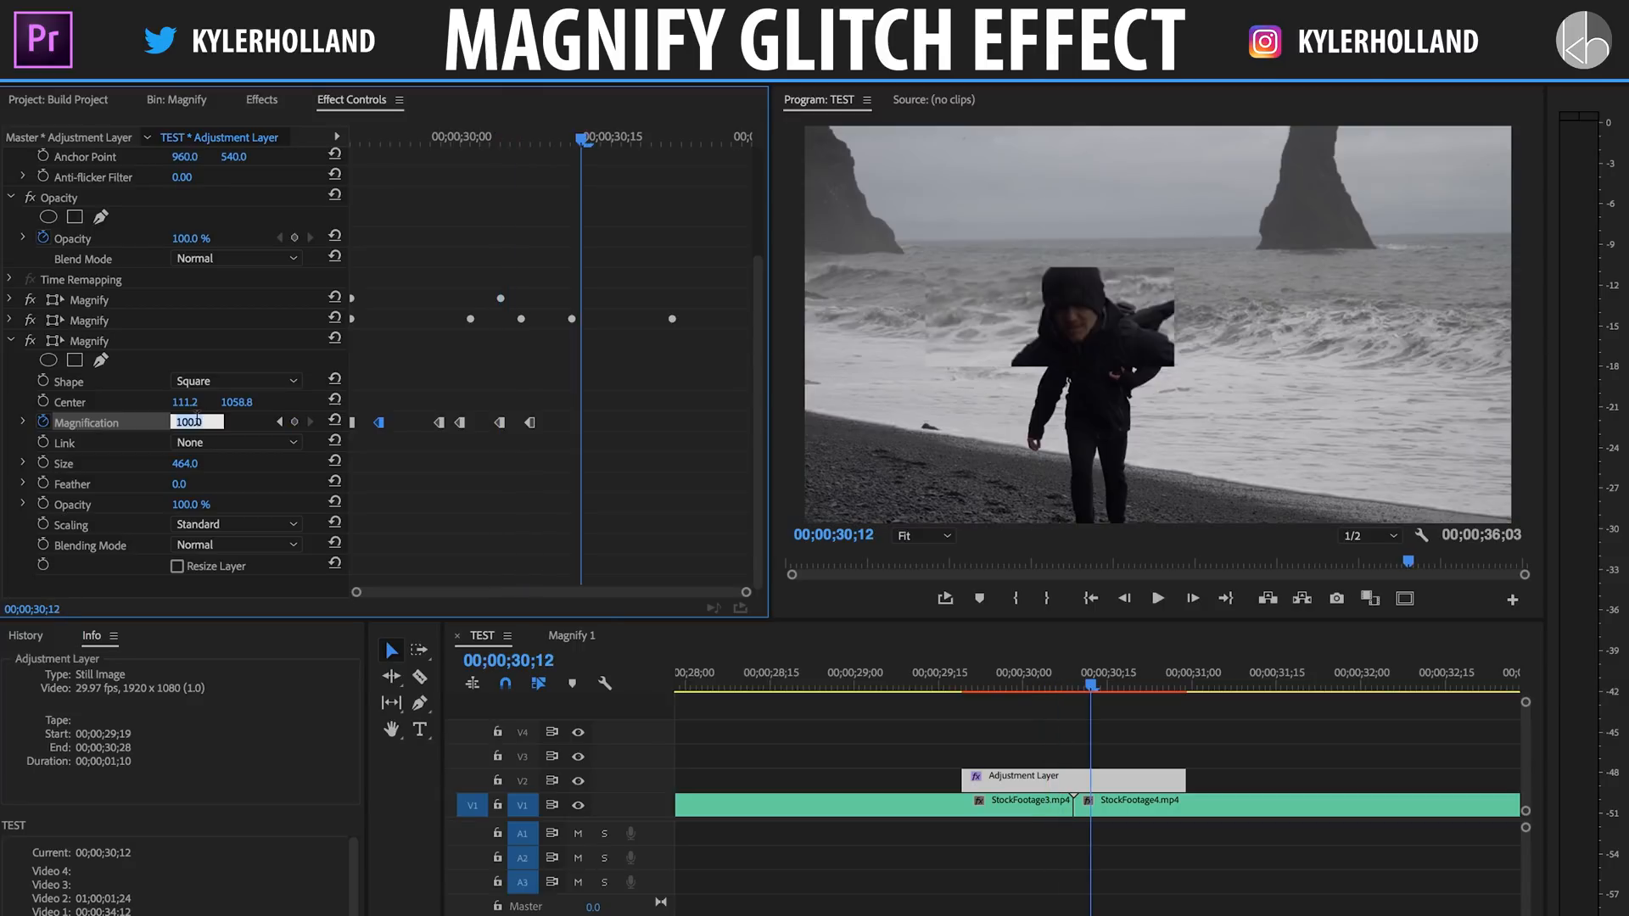
{"action": "key", "text": "Return"}
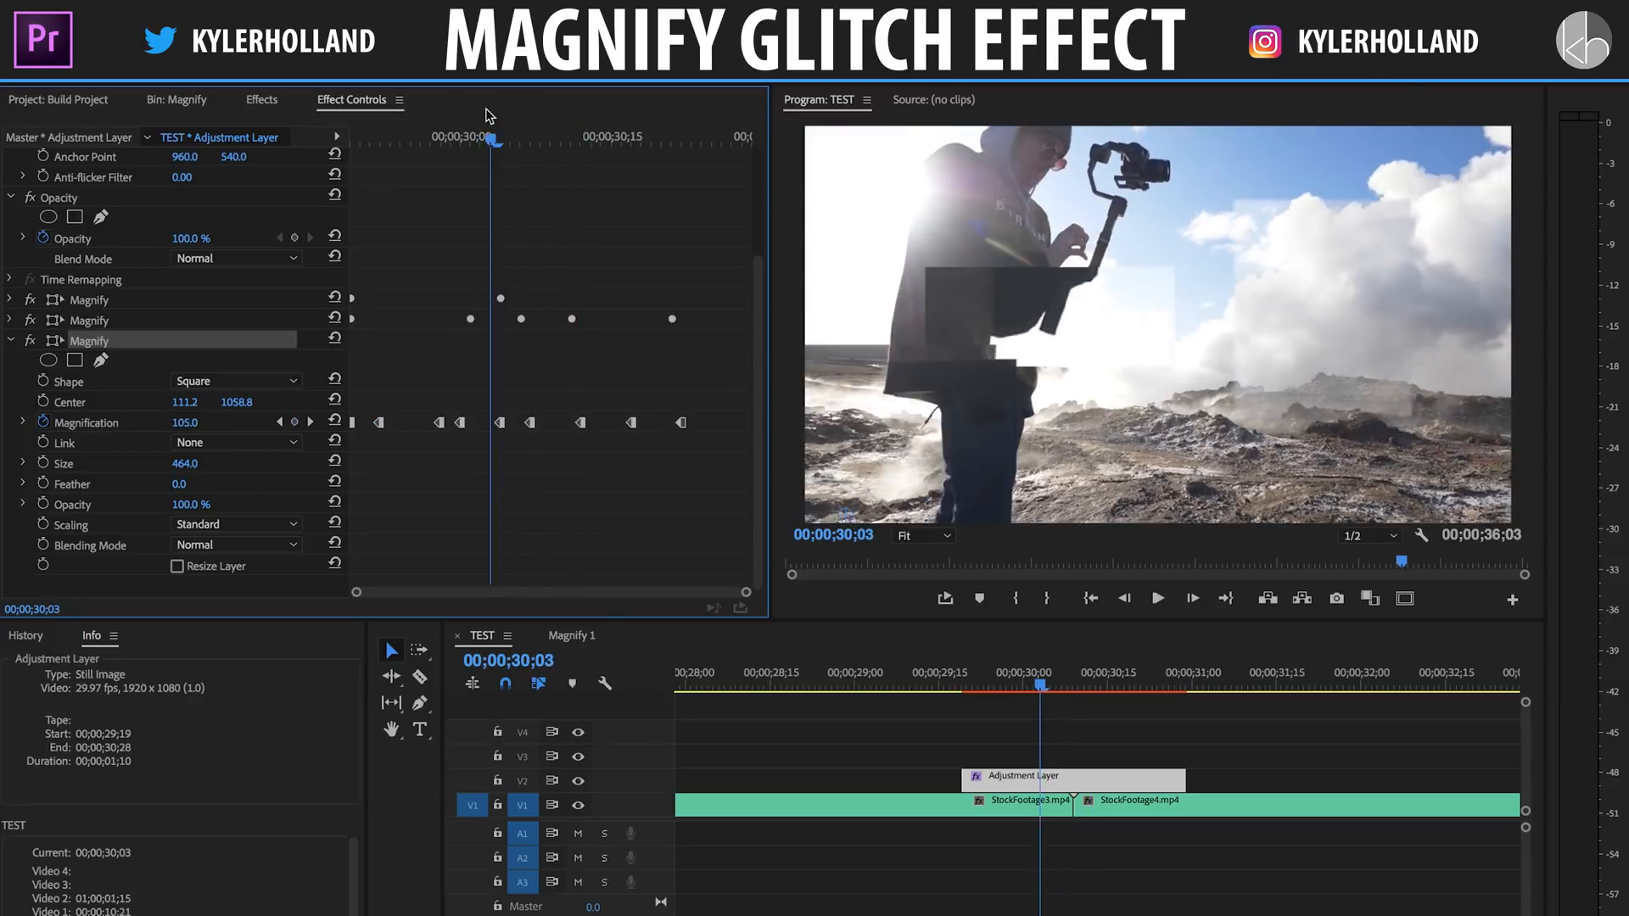
- Start keyframing the third Magnify effect's Center at 00;00;29;19 and set that keyframe's temporal interpolation to Hold
{"action": "left_click_drag", "start_coordinate": [491, 136], "coordinate": [343, 100]}
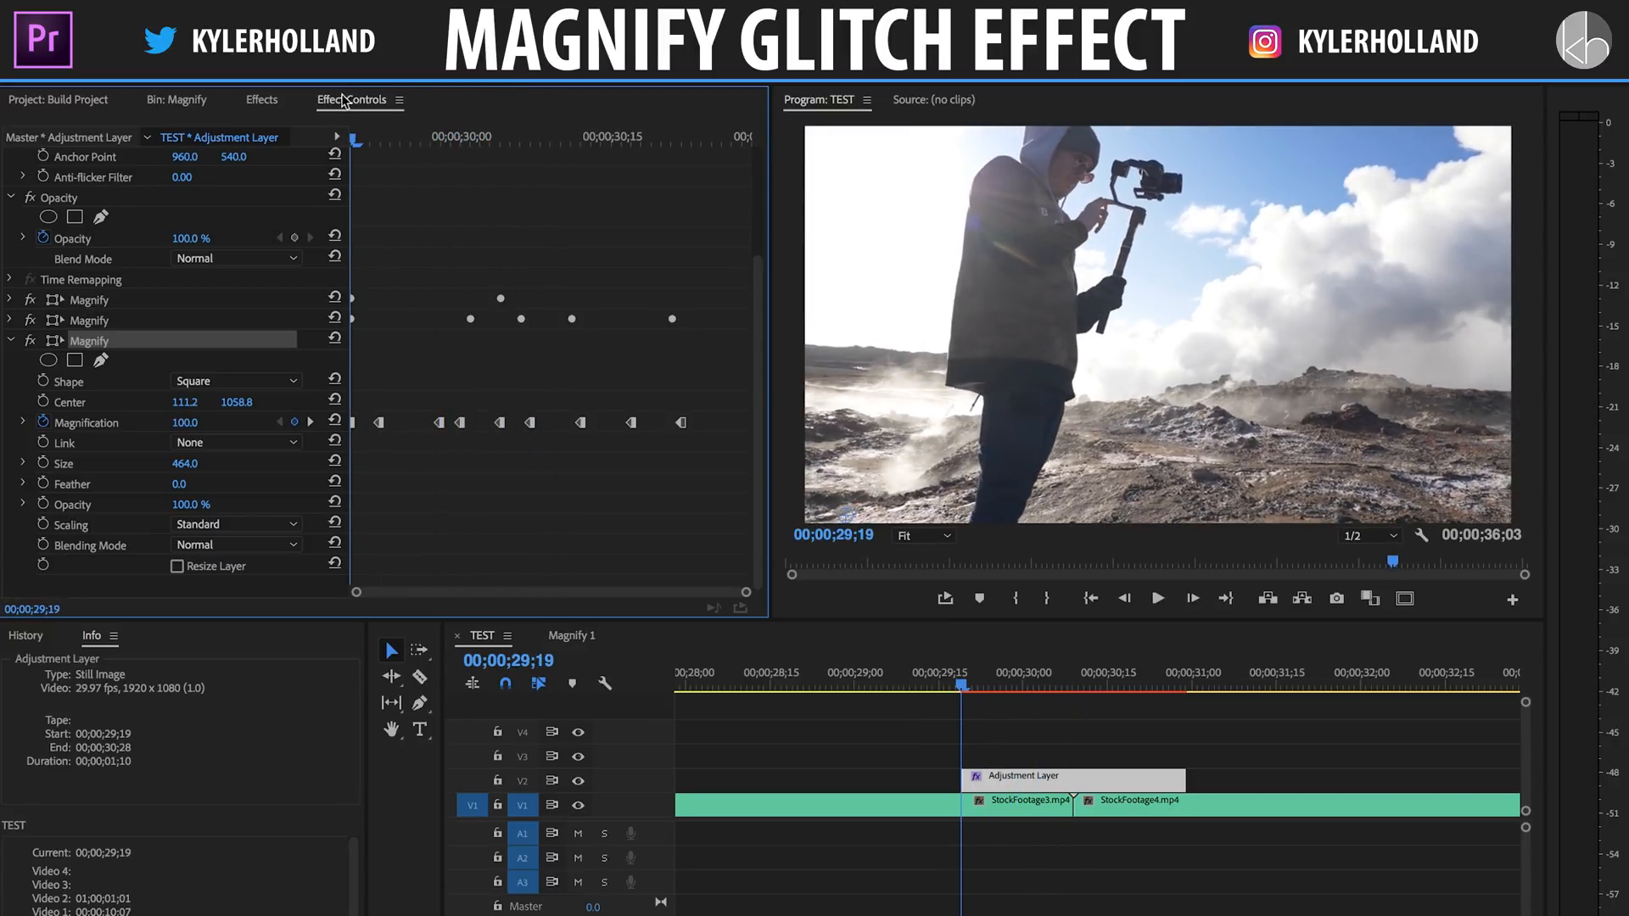
{"action": "left_click", "coordinate": [43, 402]}
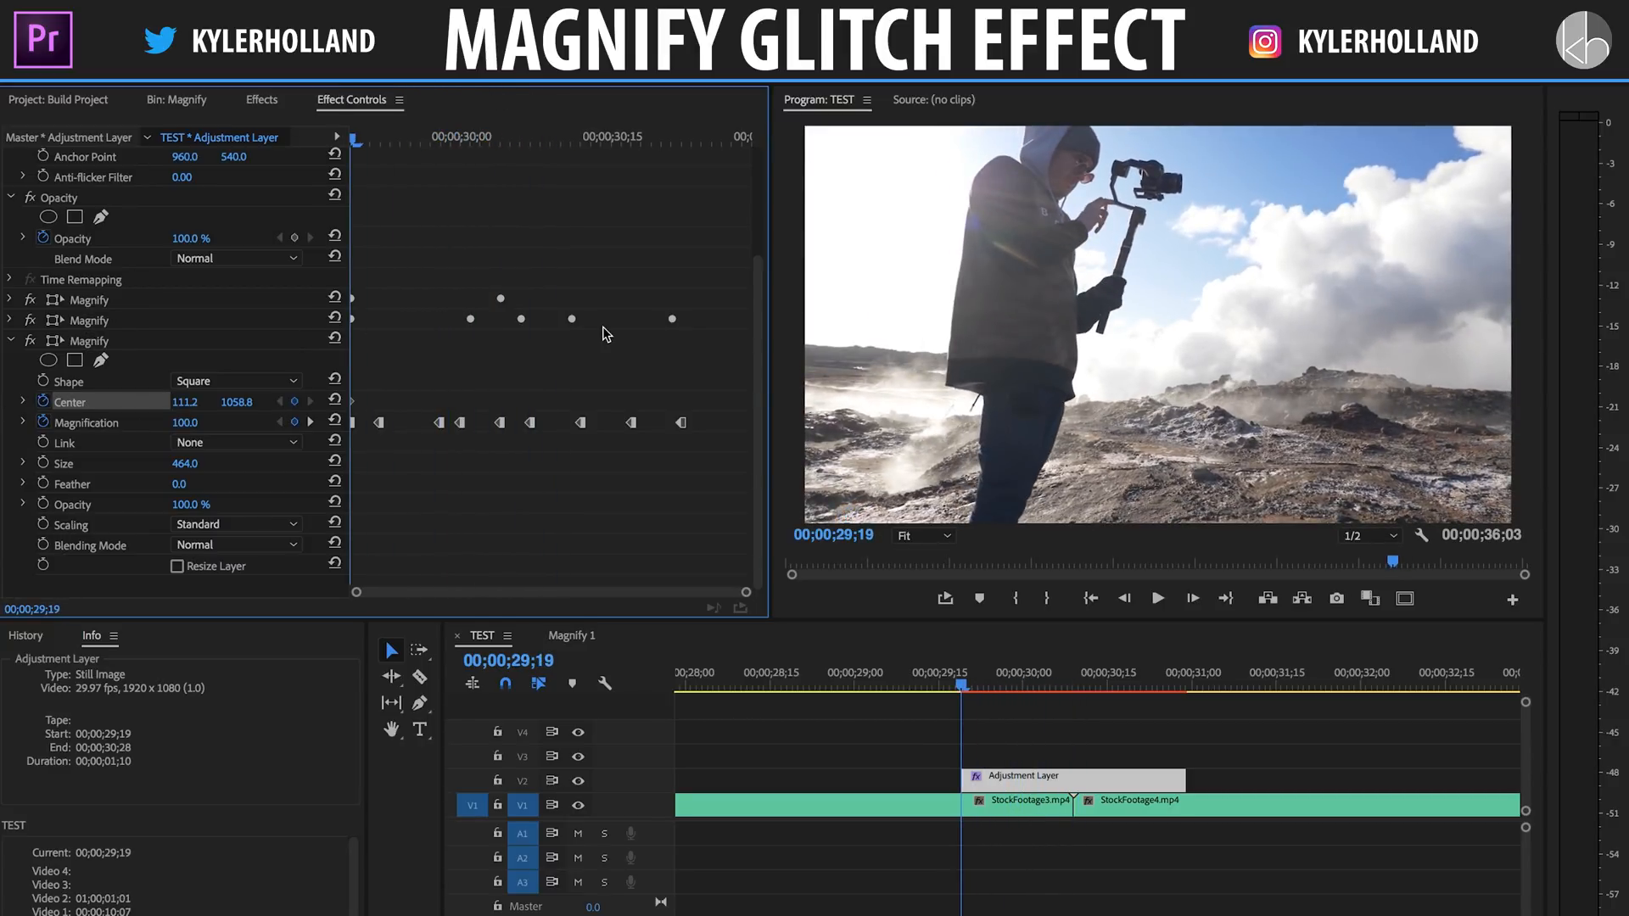
{"action": "right_click", "coordinate": [354, 408]}
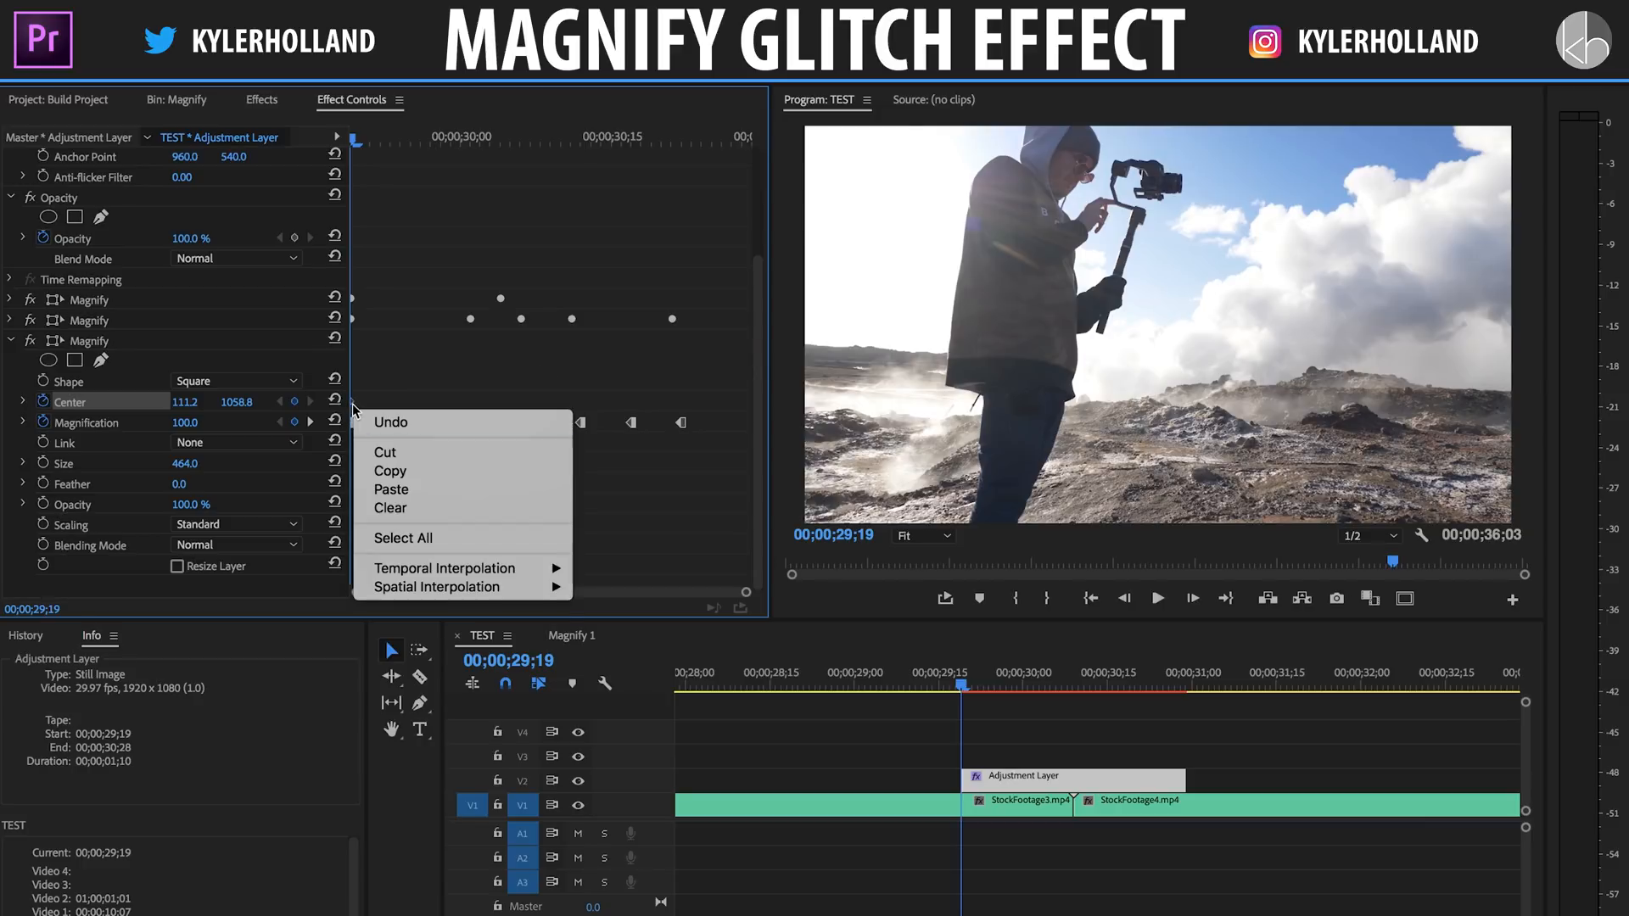
{"action": "mouse_move", "coordinate": [469, 569]}
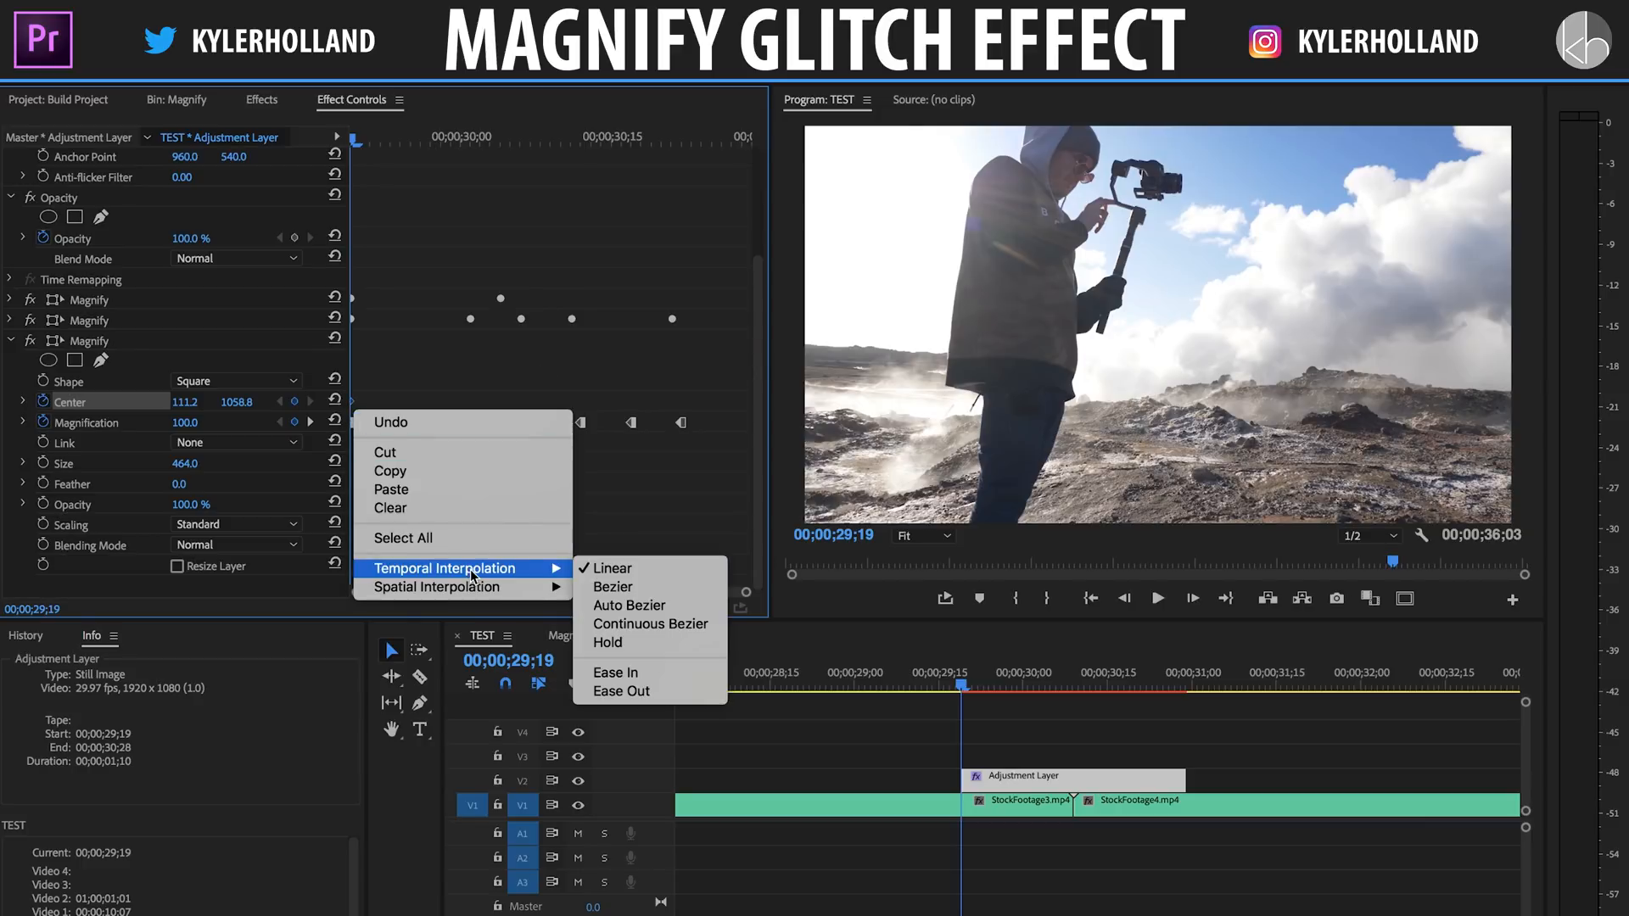
{"action": "left_click", "coordinate": [608, 642]}
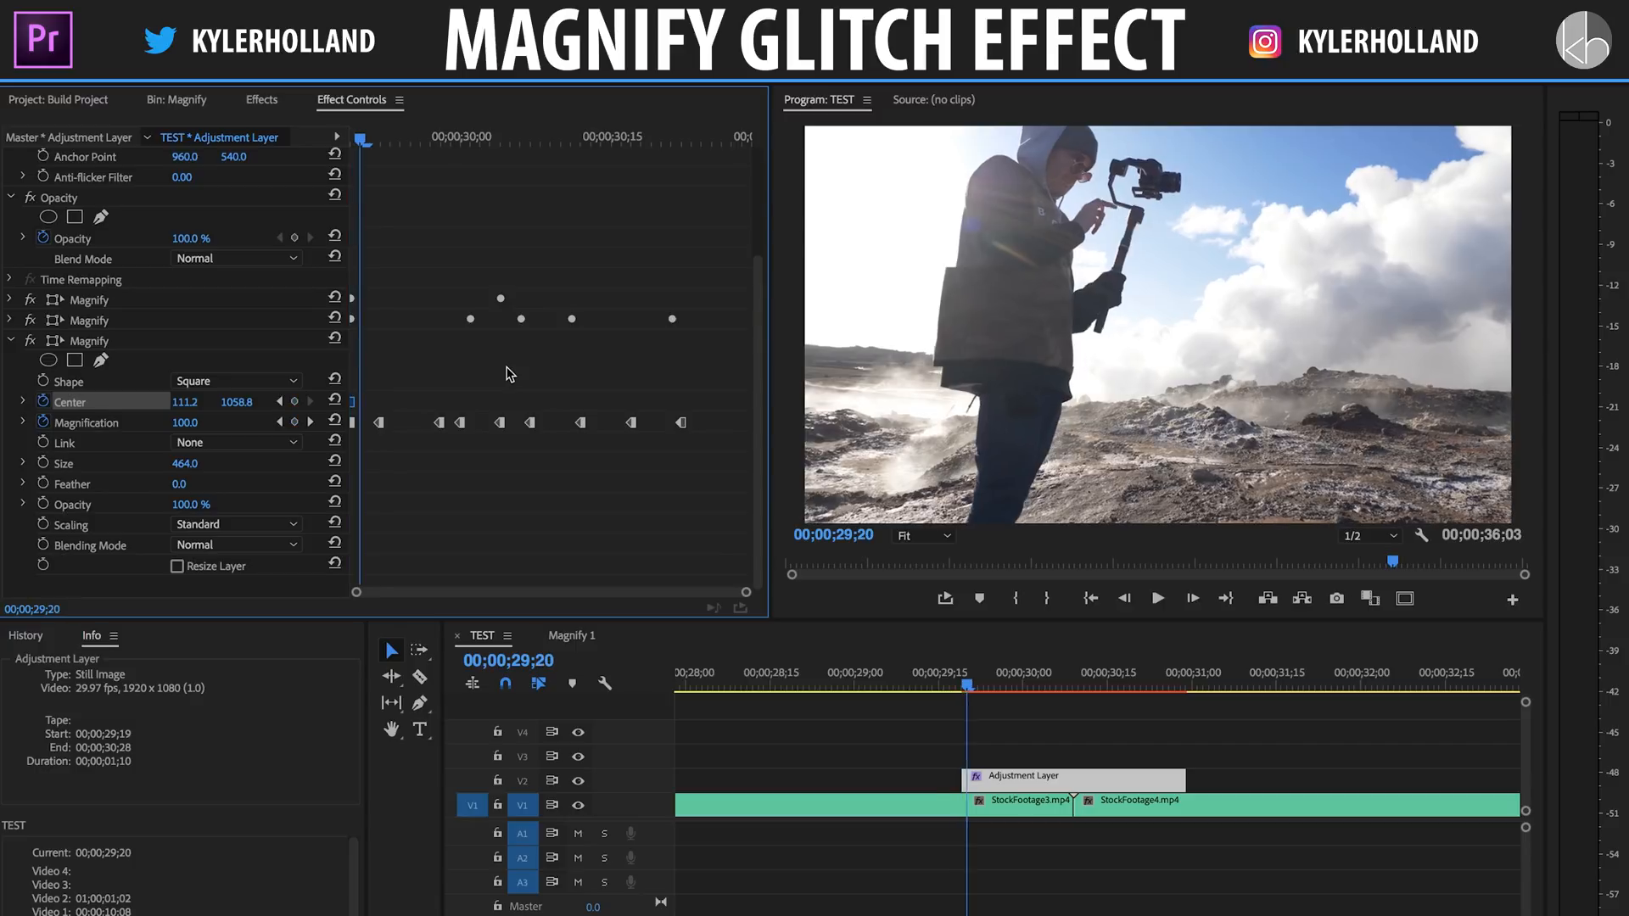
- Add a Center keyframe to the third Magnify effect at 00;00;30;00, with horizontal value 1274.2 and a higher vertical position in the frame
{"action": "key", "text": "space"}
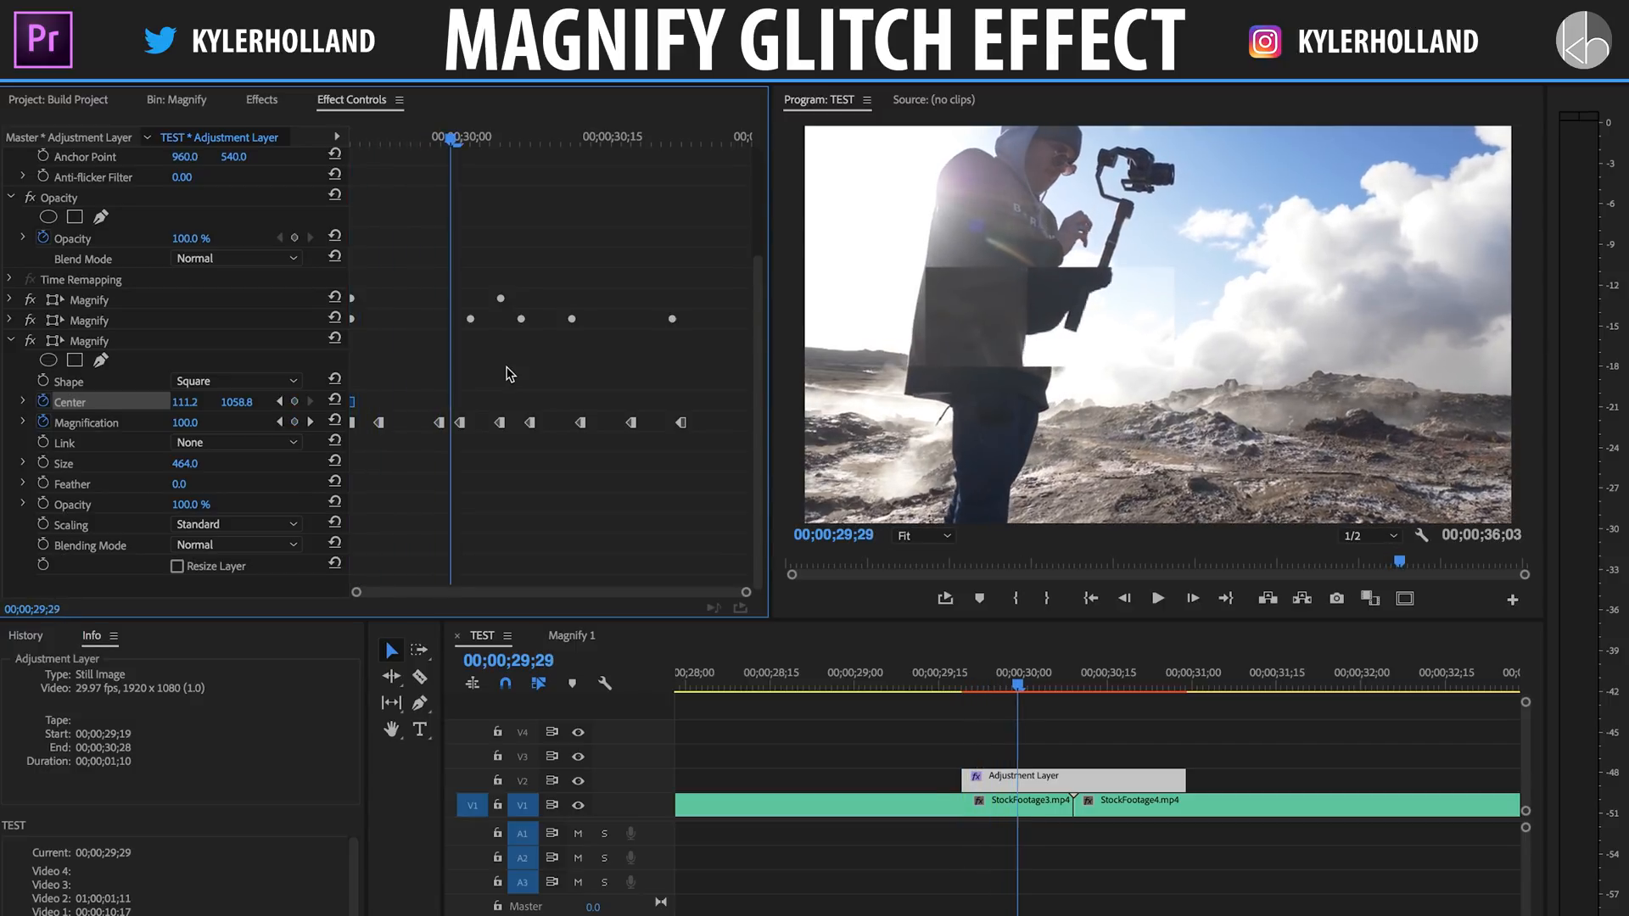
{"action": "key", "text": "Right"}
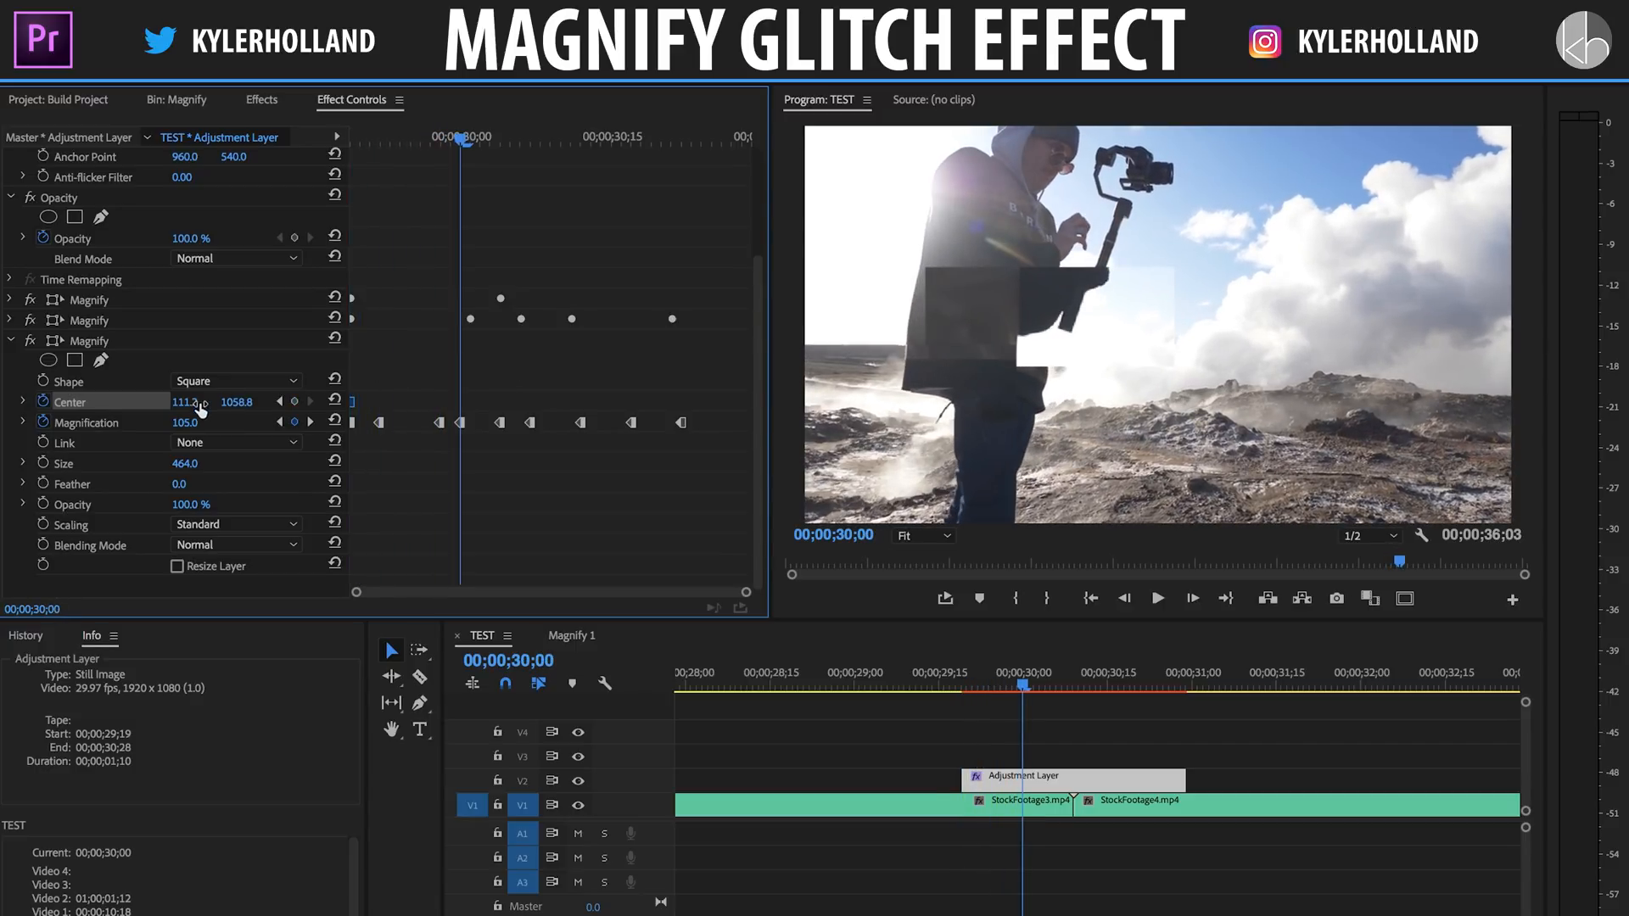
{"action": "left_click_drag", "start_coordinate": [186, 403], "coordinate": [1173, 403]}
{"action": "left_click_drag", "start_coordinate": [235, 403], "coordinate": [0, 403]}
- Add a Center keyframe of 1274.2, 64.8 to the third Magnify effect at 00;00;30;06
{"action": "key", "text": "Right"}
{"action": "key", "text": "Right"}
{"action": "key", "text": "Right"}
{"action": "key", "text": "Right"}
{"action": "key", "text": "Right"}
{"action": "key", "text": "Right"}
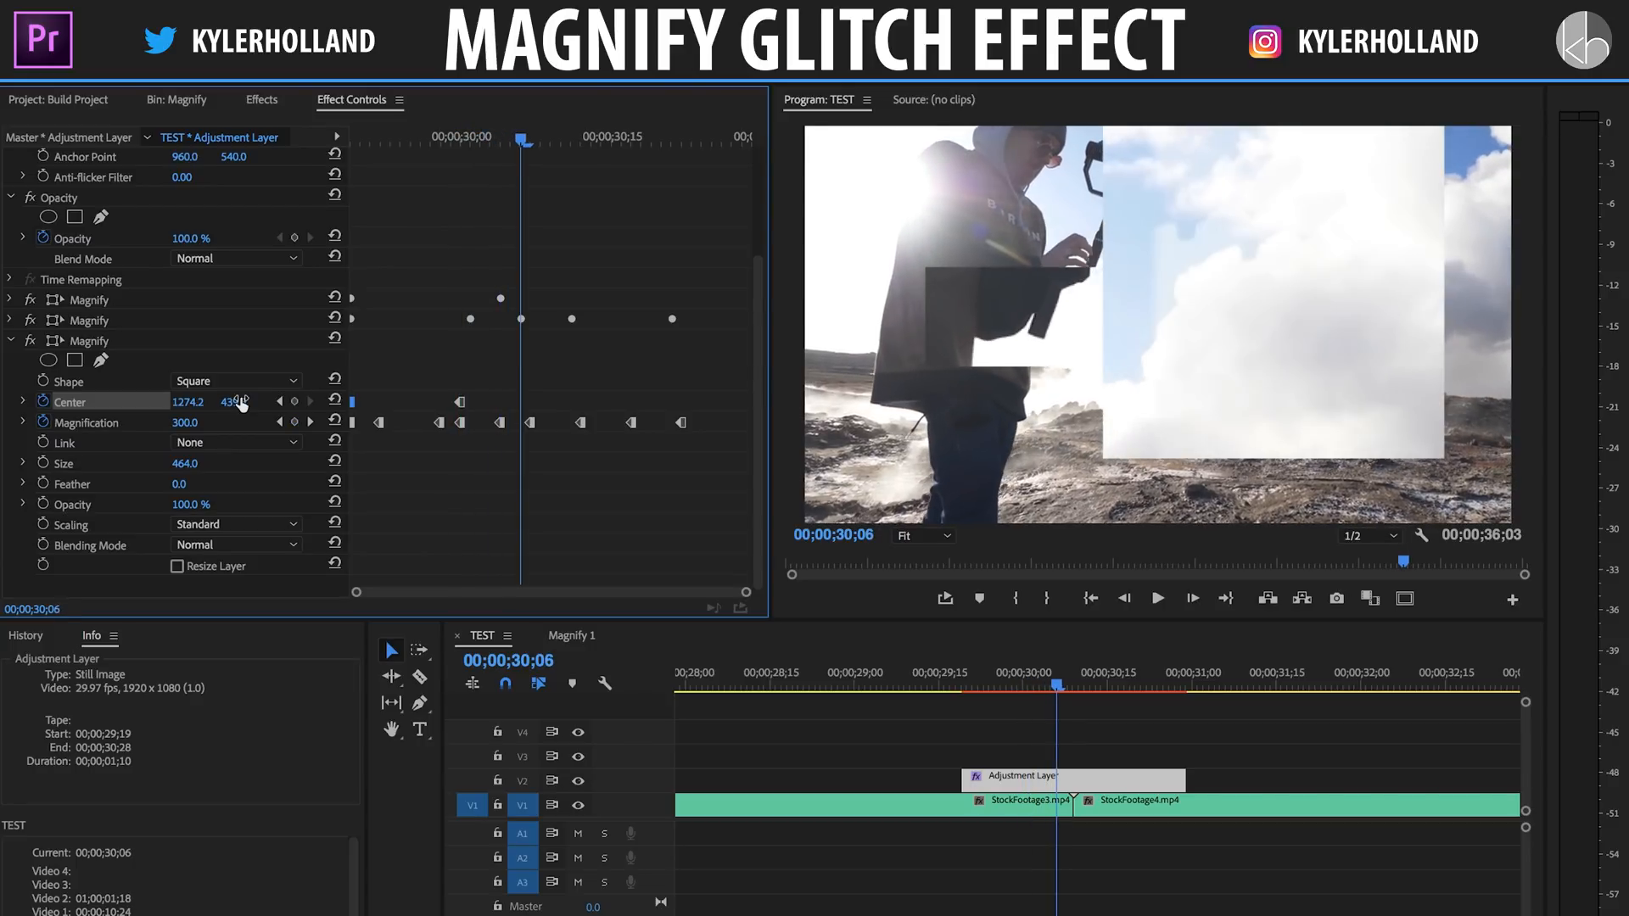
{"action": "left_click_drag", "start_coordinate": [233, 403], "coordinate": [0, 403]}
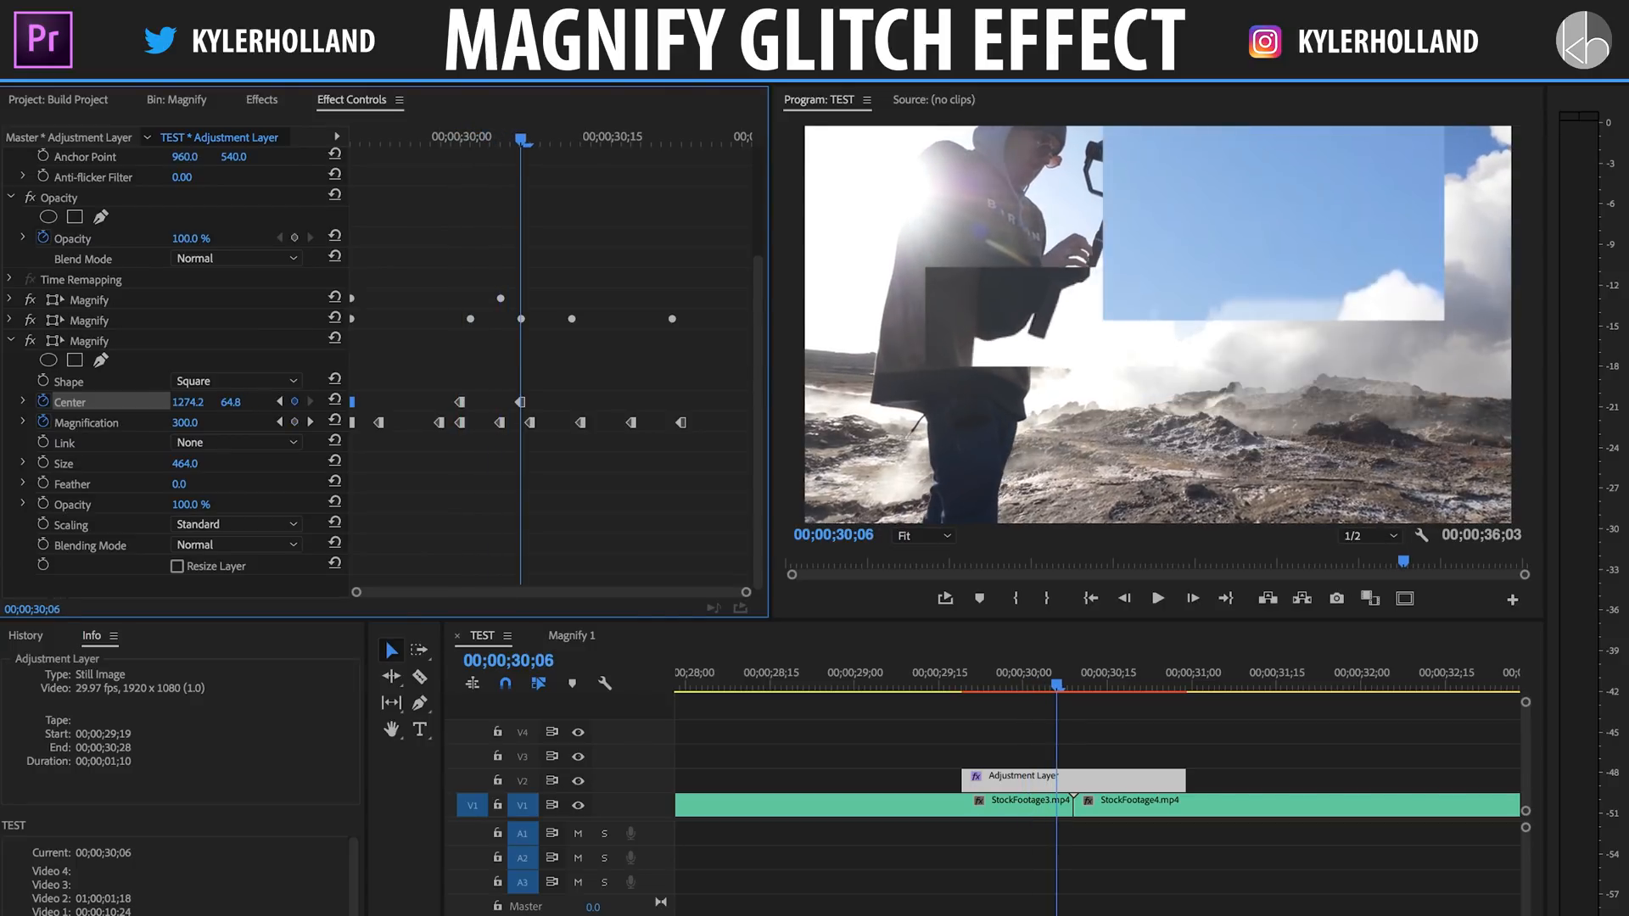
- Add a Center keyframe of 968.2, 64.8 to the third Magnify effect at 00;00;30;10
{"action": "key", "text": "Right"}
{"action": "key", "text": "Right"}
{"action": "key", "text": "Right"}
{"action": "key", "text": "Right"}
{"action": "left_click_drag", "start_coordinate": [193, 403], "coordinate": [0, 403]}
- Add a Center keyframe of 1852.2, 64.8 to the third Magnify effect at 00;00;30;14
{"action": "key", "text": "Right"}
{"action": "key", "text": "Right"}
{"action": "key", "text": "Right"}
{"action": "key", "text": "Right"}
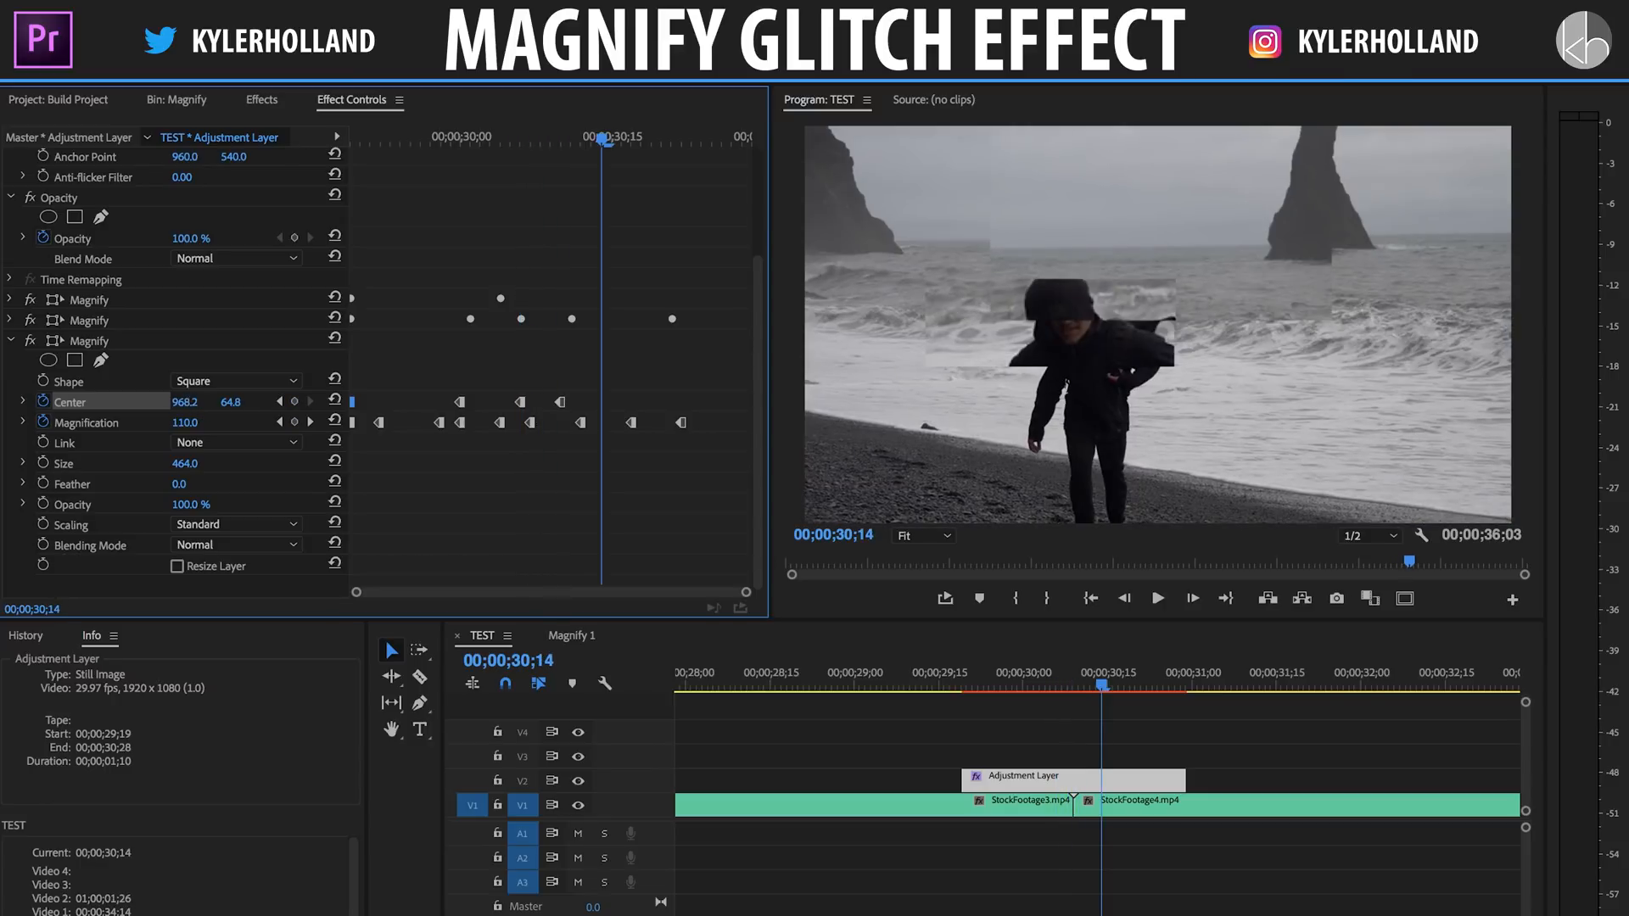
{"action": "left_click_drag", "start_coordinate": [193, 403], "coordinate": [475, 403]}
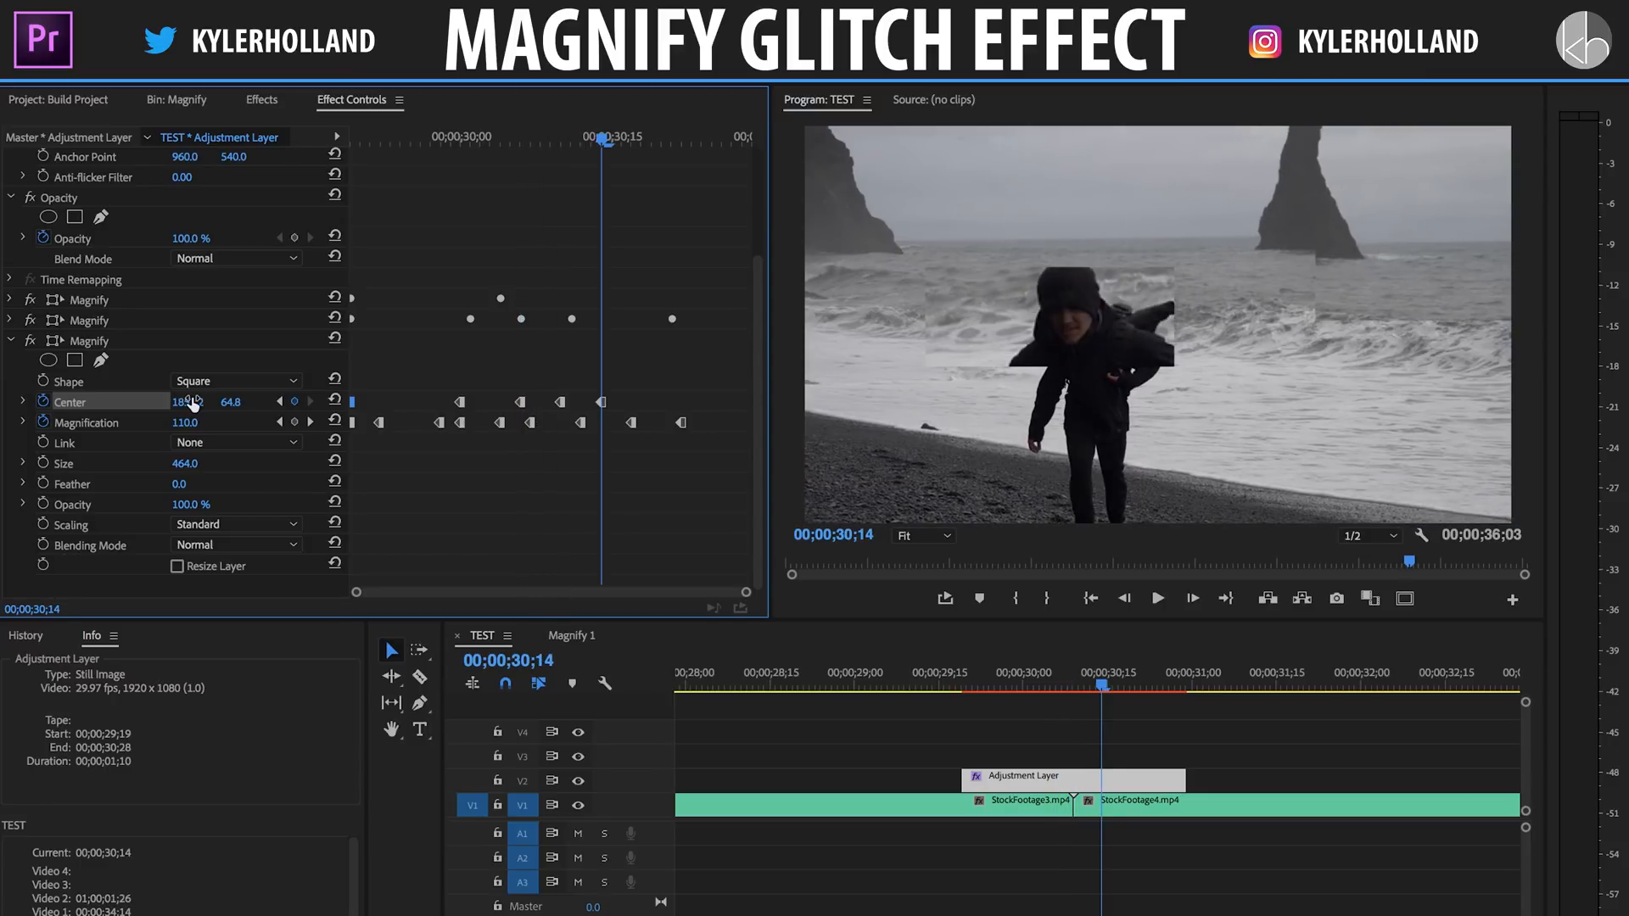
- Add a Center keyframe of 262.2, 64.8 to the third Magnify effect at 00;00;30;20
{"action": "key", "text": "Right"}
{"action": "key", "text": "Right"}
{"action": "key", "text": "Right"}
{"action": "key", "text": "Right"}
{"action": "key", "text": "Right"}
{"action": "key", "text": "Right"}
{"action": "left_click_drag", "start_coordinate": [187, 403], "coordinate": [0, 403]}
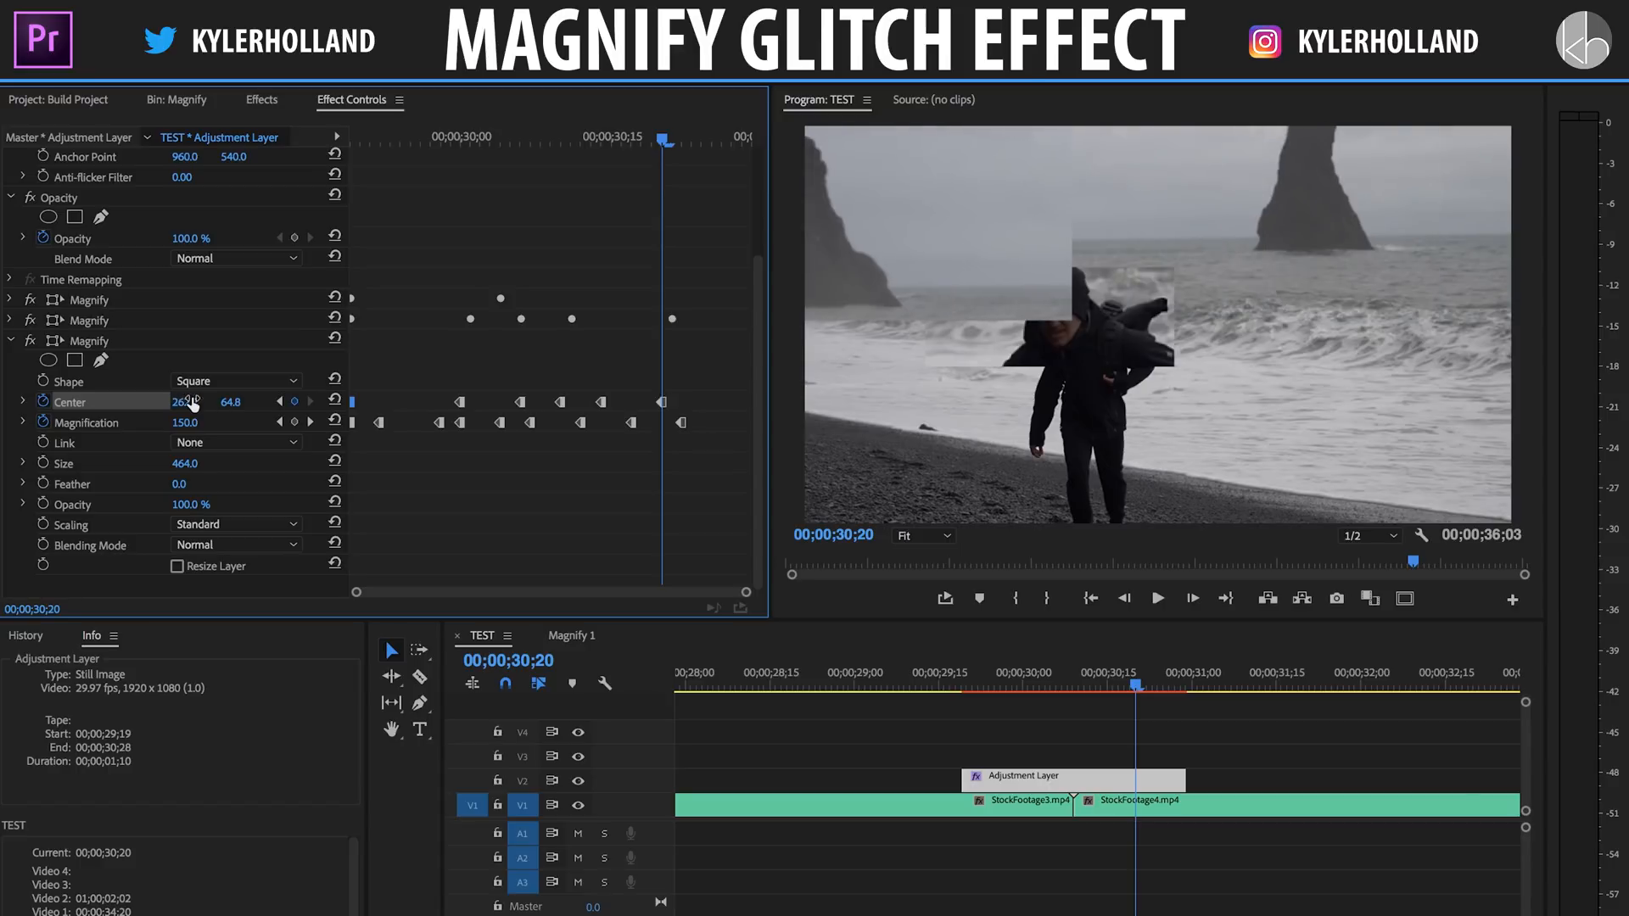
- Add a Center keyframe with a changed vertical value to the third Magnify effect at 00;00;30;27
{"action": "key", "text": "Right"}
{"action": "key", "text": "Right"}
{"action": "key", "text": "Right"}
{"action": "key", "text": "Right"}
{"action": "key", "text": "Right"}
{"action": "key", "text": "Right"}
{"action": "key", "text": "Right"}
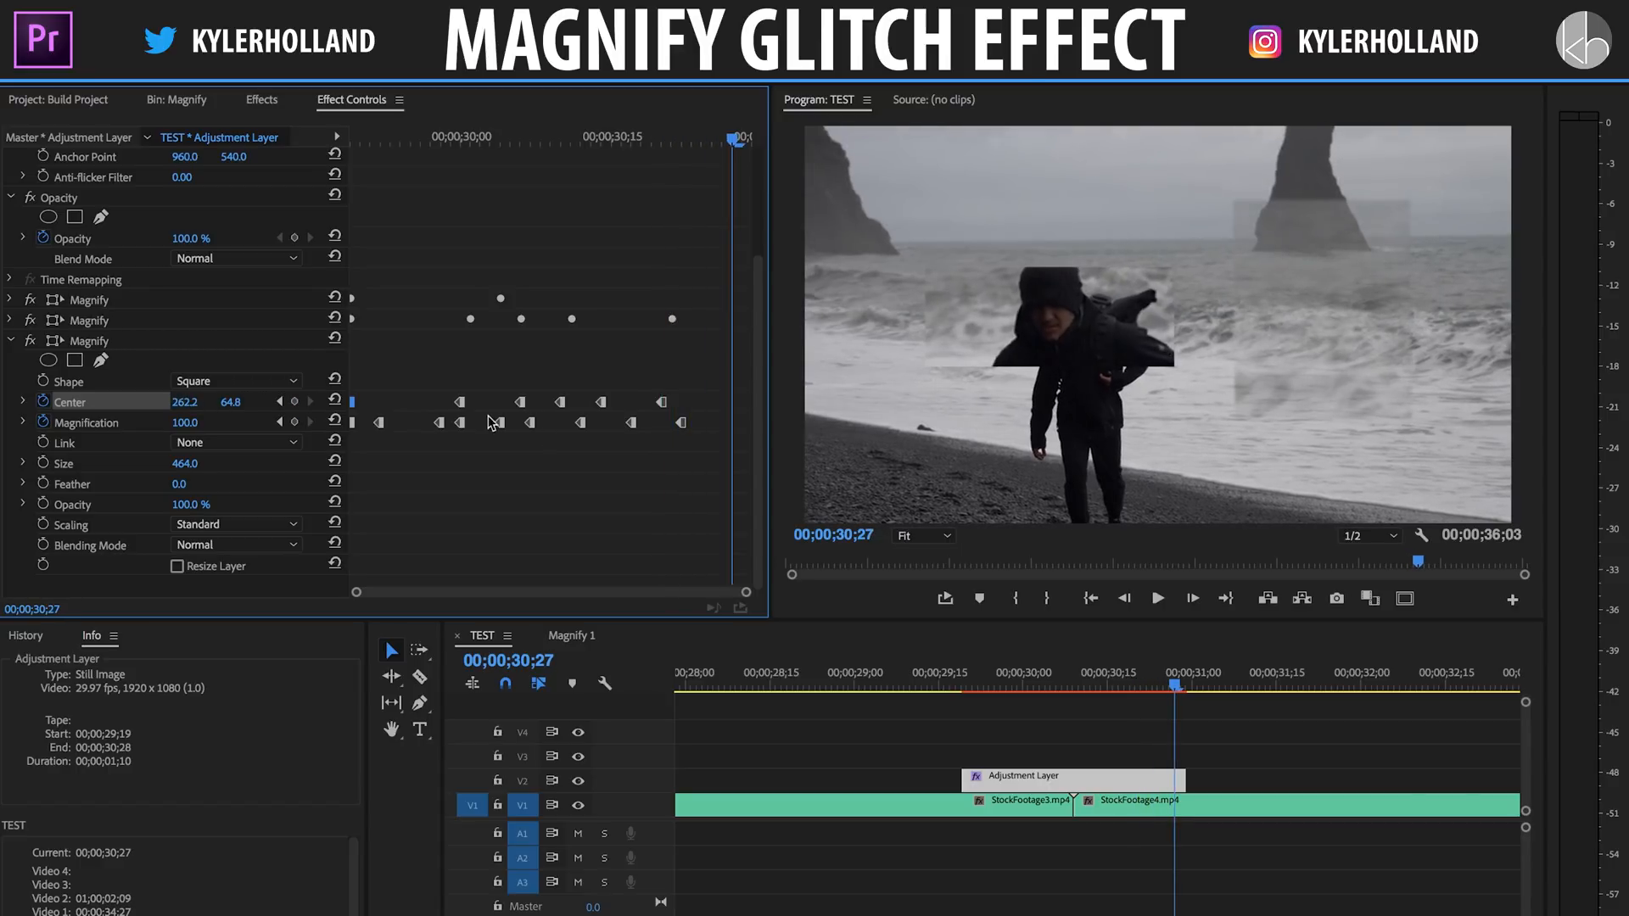
{"action": "left_click_drag", "start_coordinate": [231, 403], "coordinate": [293, 403]}
- Play the sequence from just before the adjustment layer to review the glitch transition
{"action": "left_click", "coordinate": [944, 677]}
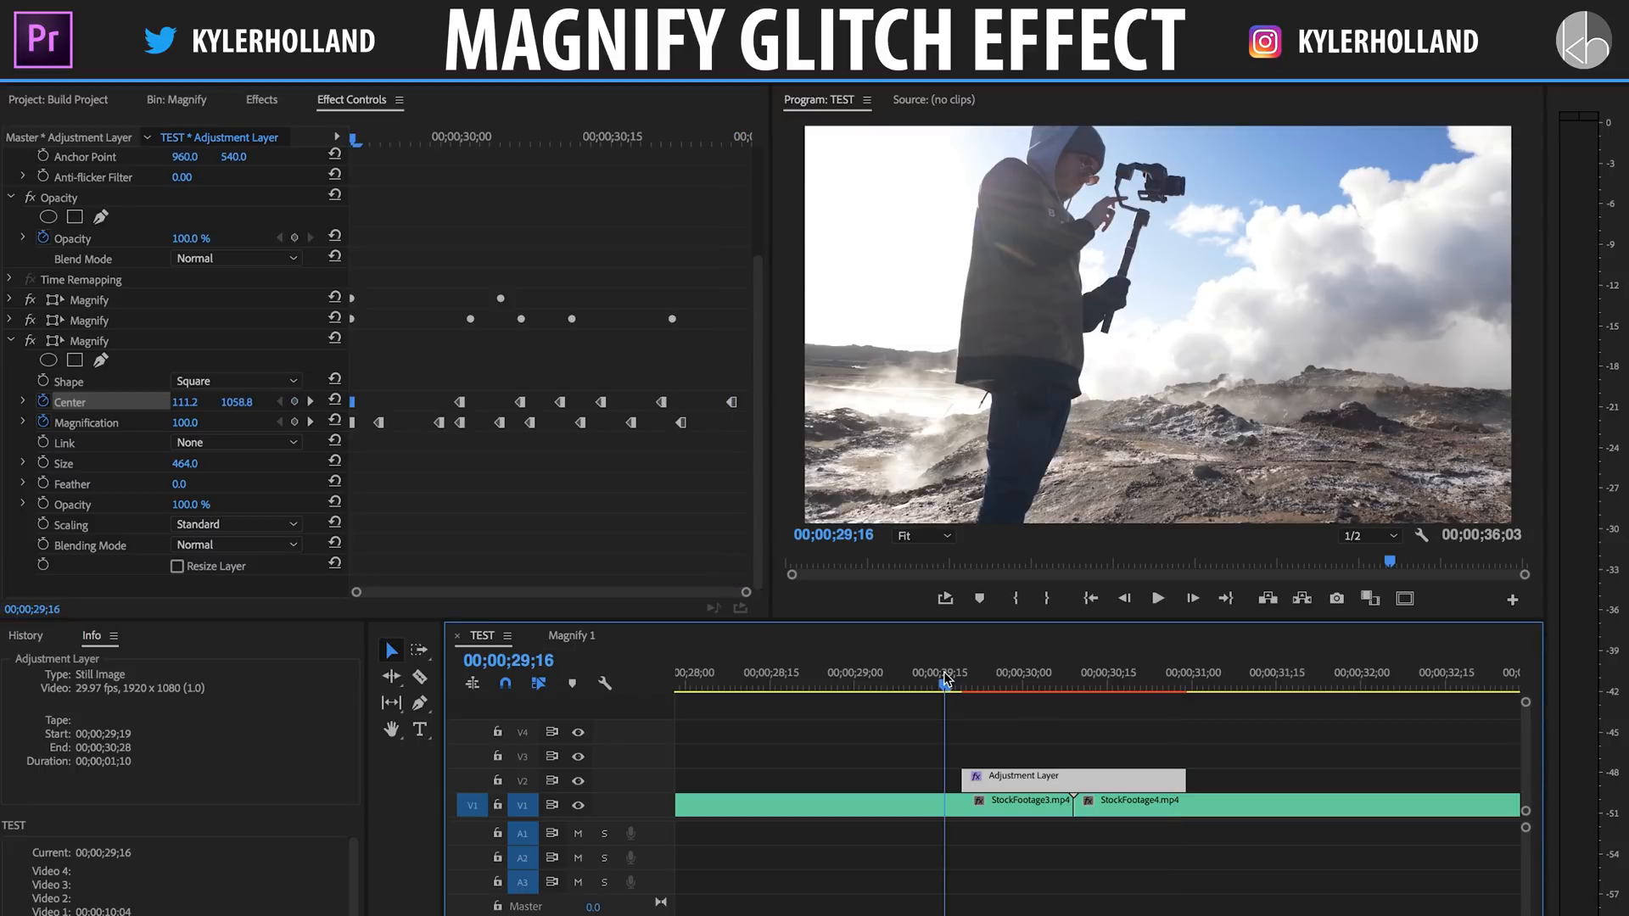
{"action": "key", "text": "space"}
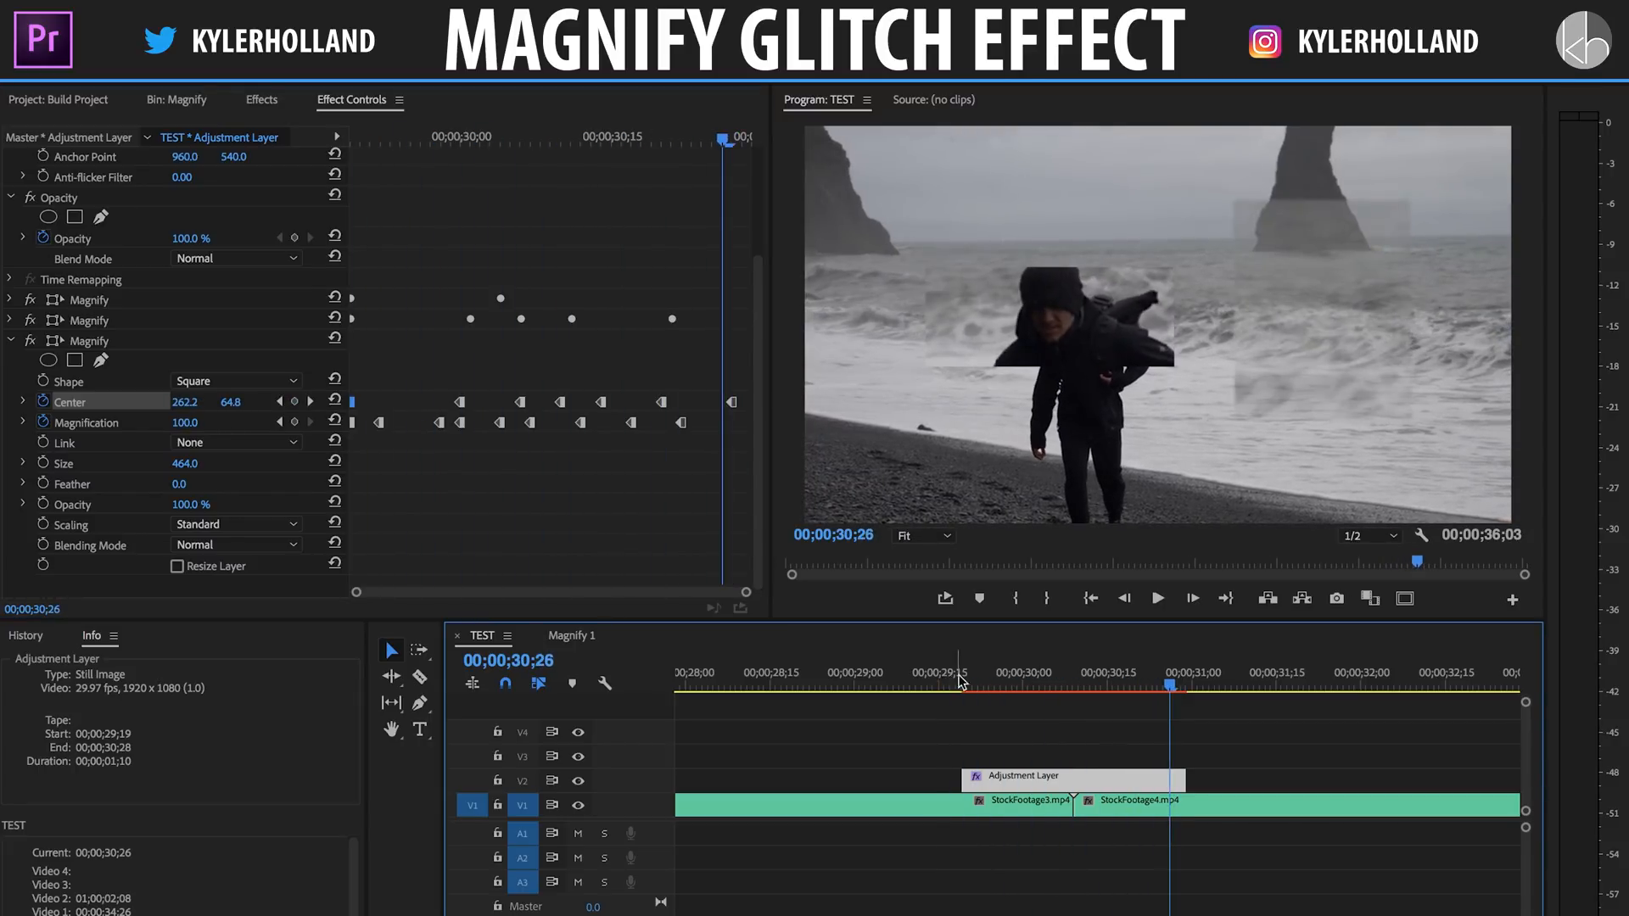
{"action": "left_click", "coordinate": [942, 676]}
{"action": "key", "text": "space"}
{"action": "key", "text": "space"}
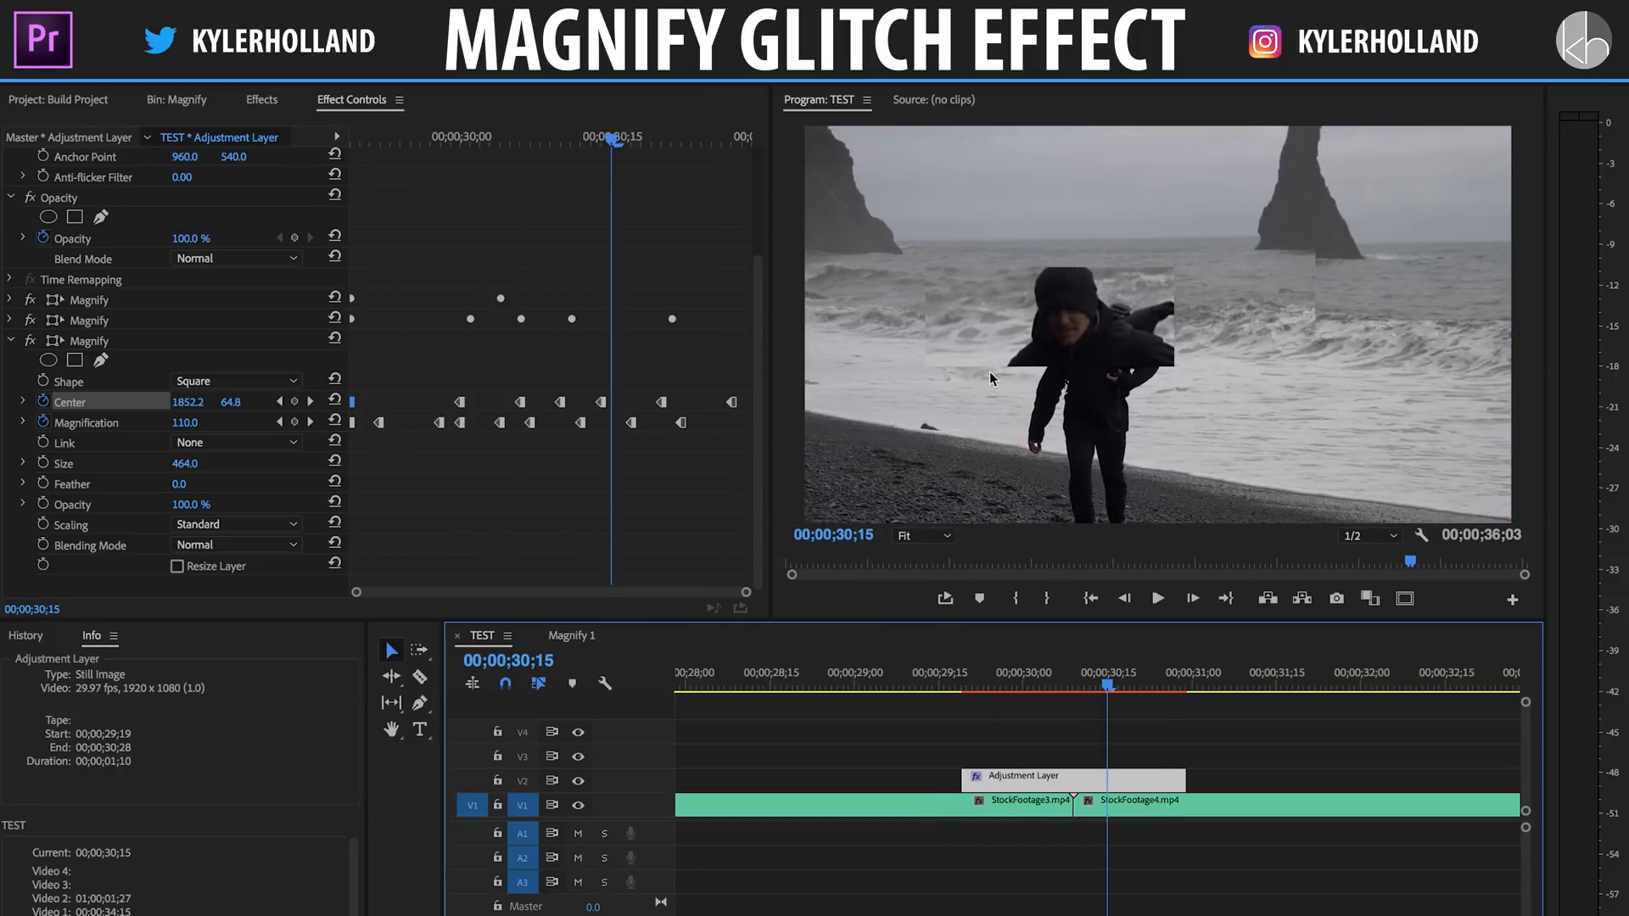
- Collapse the third Magnify effect and toggle the Magnify effects off and on to compare their contributions
{"action": "left_click", "coordinate": [12, 341]}
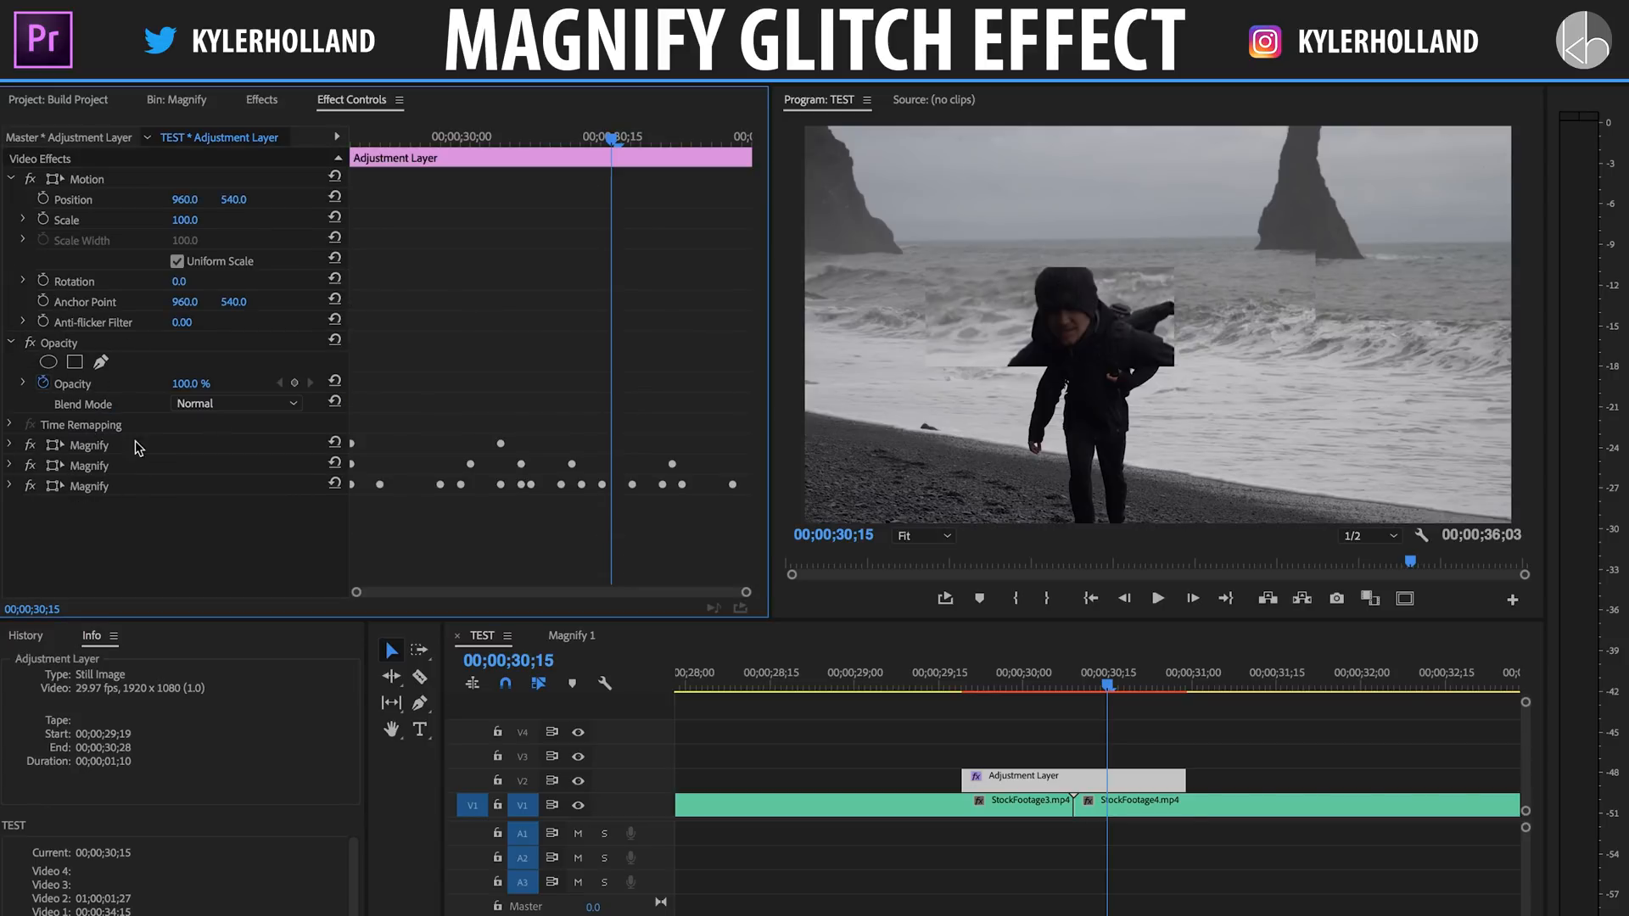
{"action": "left_click", "coordinate": [29, 445]}
{"action": "left_click", "coordinate": [30, 446]}
{"action": "left_click", "coordinate": [34, 482]}
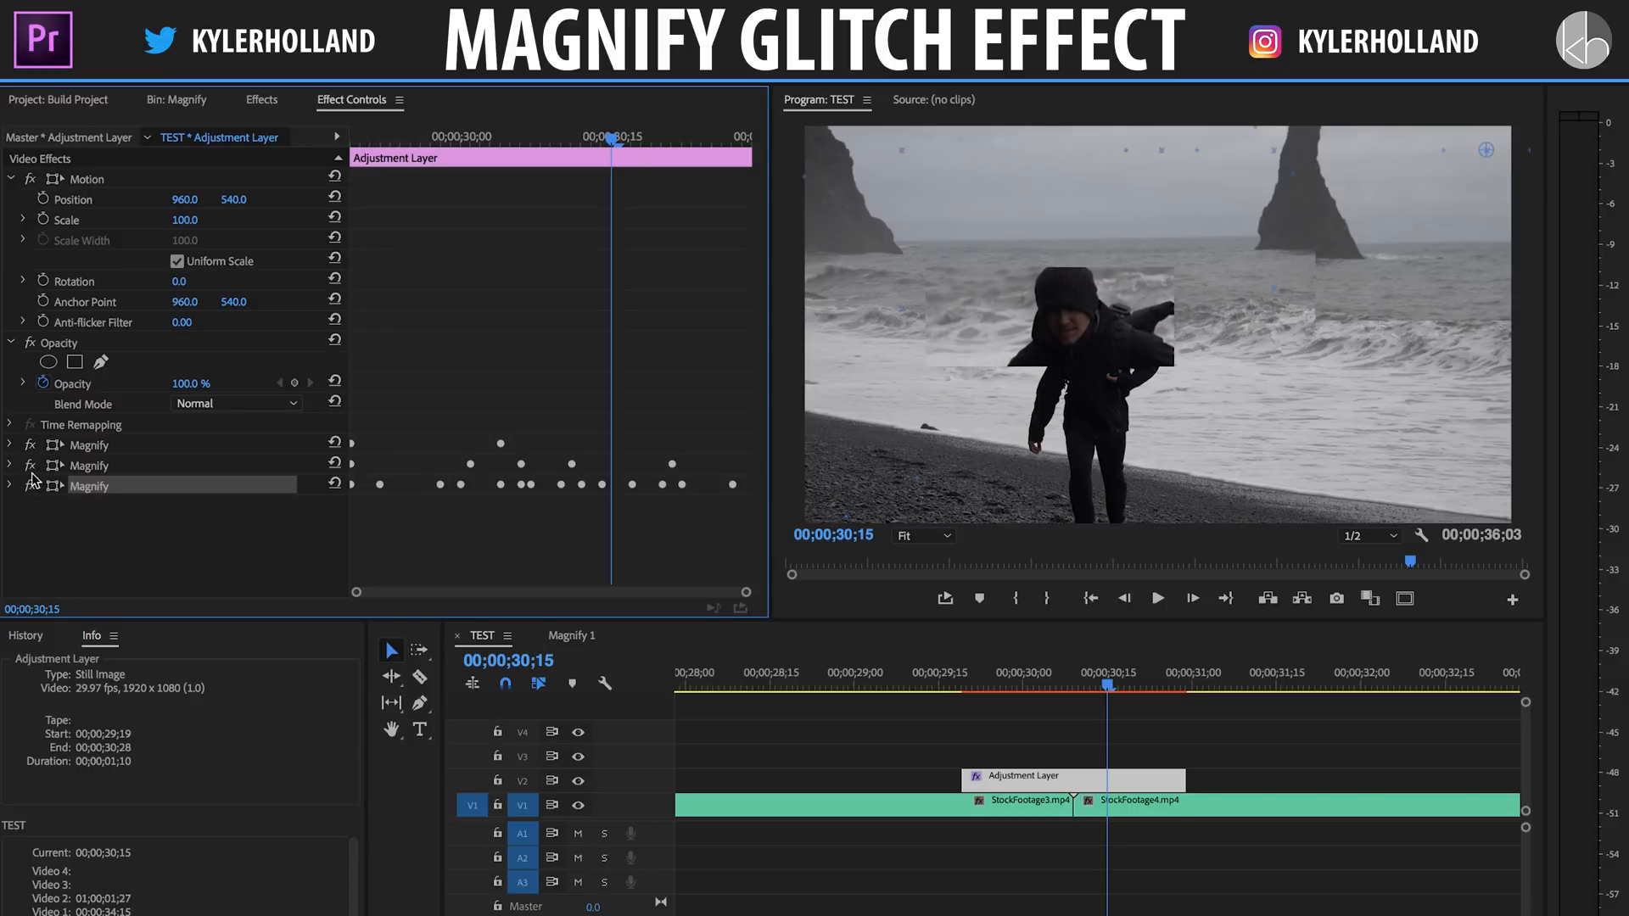
{"action": "left_click", "coordinate": [29, 466]}
{"action": "left_click", "coordinate": [30, 466]}
- Add a magnification keyframe of 100 to the first Magnify effect at 00;00;30;12
{"action": "left_click", "coordinate": [116, 453]}
{"action": "left_click", "coordinate": [11, 445]}
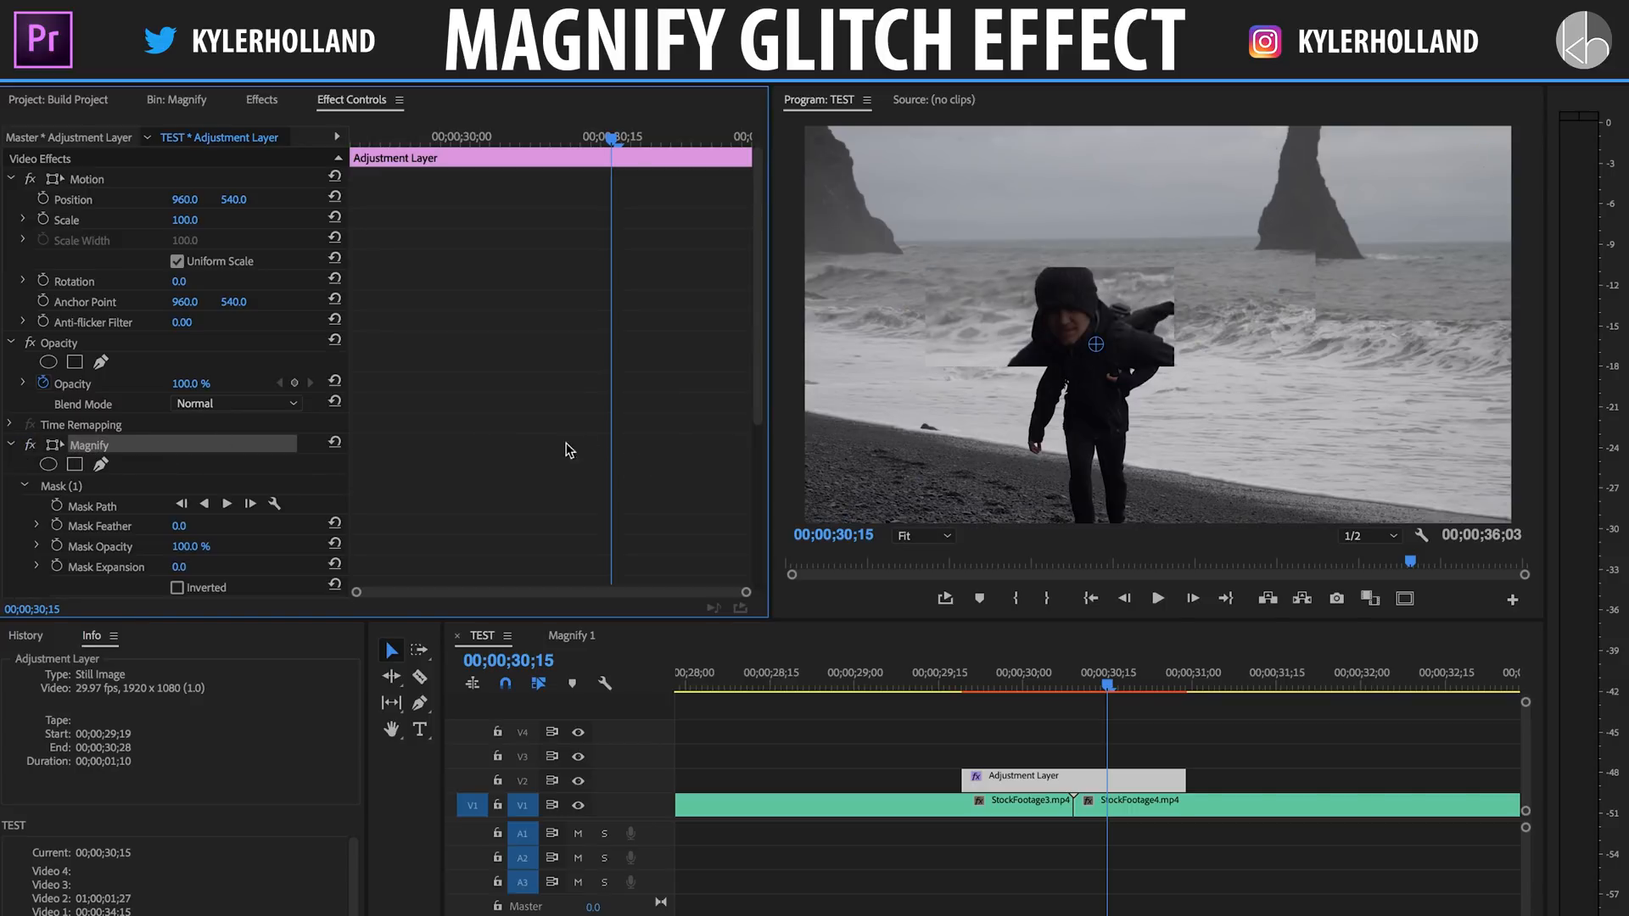
{"action": "scroll", "coordinate": [574, 268], "scroll_direction": "down", "scroll_amount": 5}
{"action": "mouse_move", "coordinate": [550, 138]}
{"action": "left_mouse_down"}
{"action": "mouse_move", "coordinate": [430, 138]}
{"action": "mouse_move", "coordinate": [625, 137]}
{"action": "mouse_move", "coordinate": [582, 137]}
{"action": "left_mouse_up"}
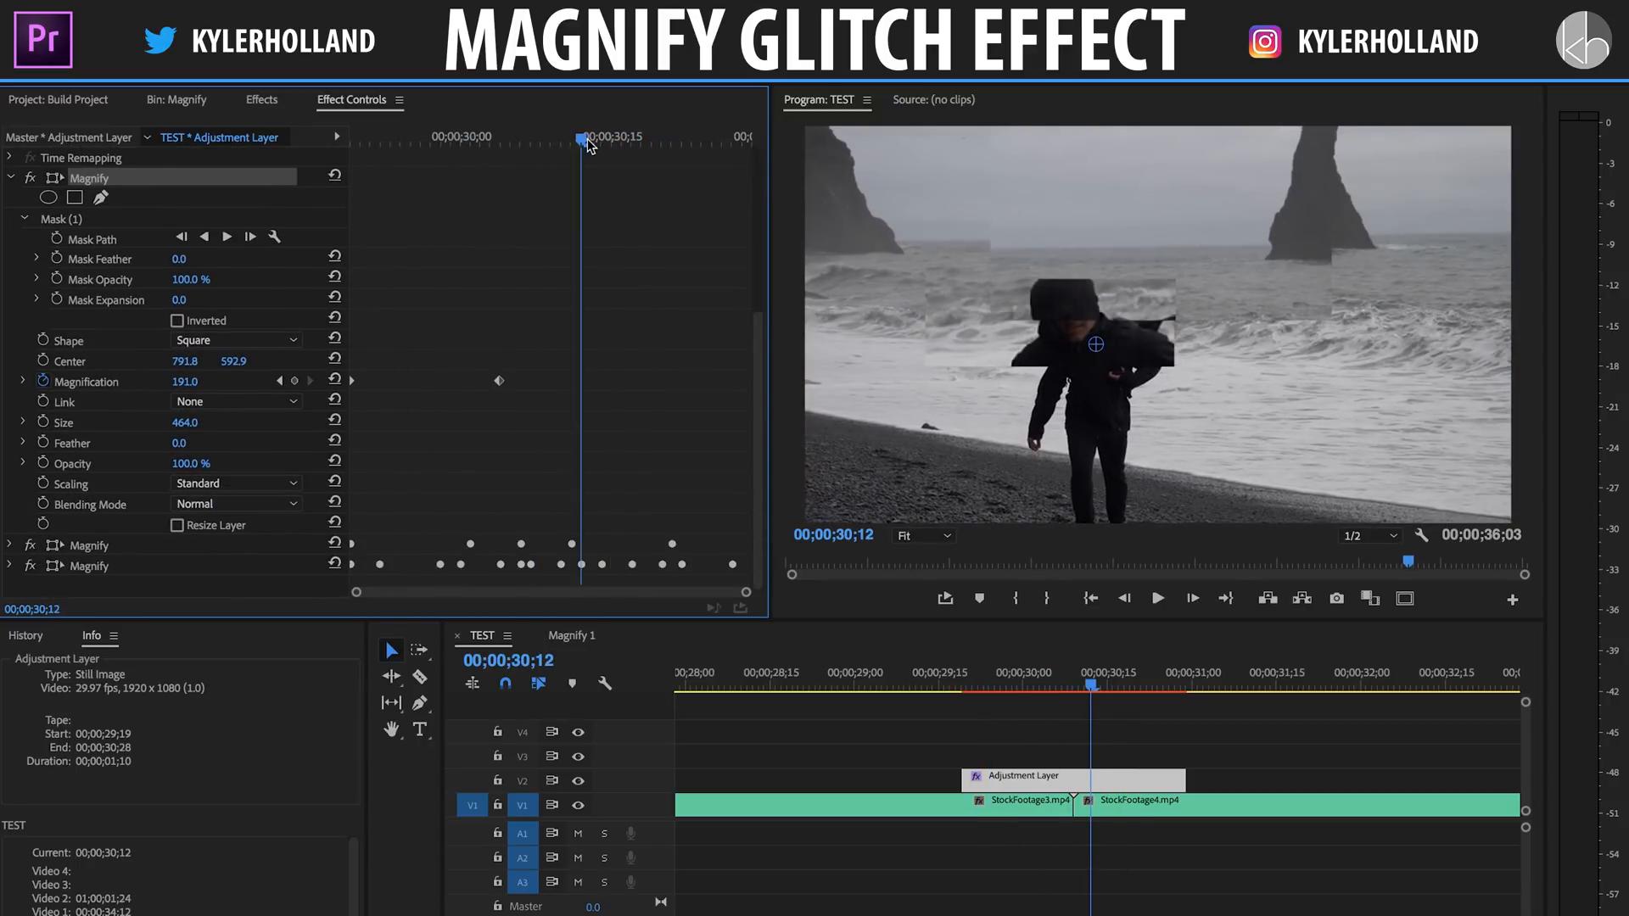
{"action": "left_click", "coordinate": [182, 382]}
{"action": "type", "text": "100"}
{"action": "key", "text": "Return"}
- Move the first Magnify effect's last magnification keyframe to 00;00;30;20 and scrub through the transition
{"action": "left_click", "coordinate": [587, 139]}
{"action": "left_click_drag", "start_coordinate": [587, 139], "coordinate": [625, 138]}
{"action": "left_click_drag", "start_coordinate": [579, 387], "coordinate": [661, 383]}
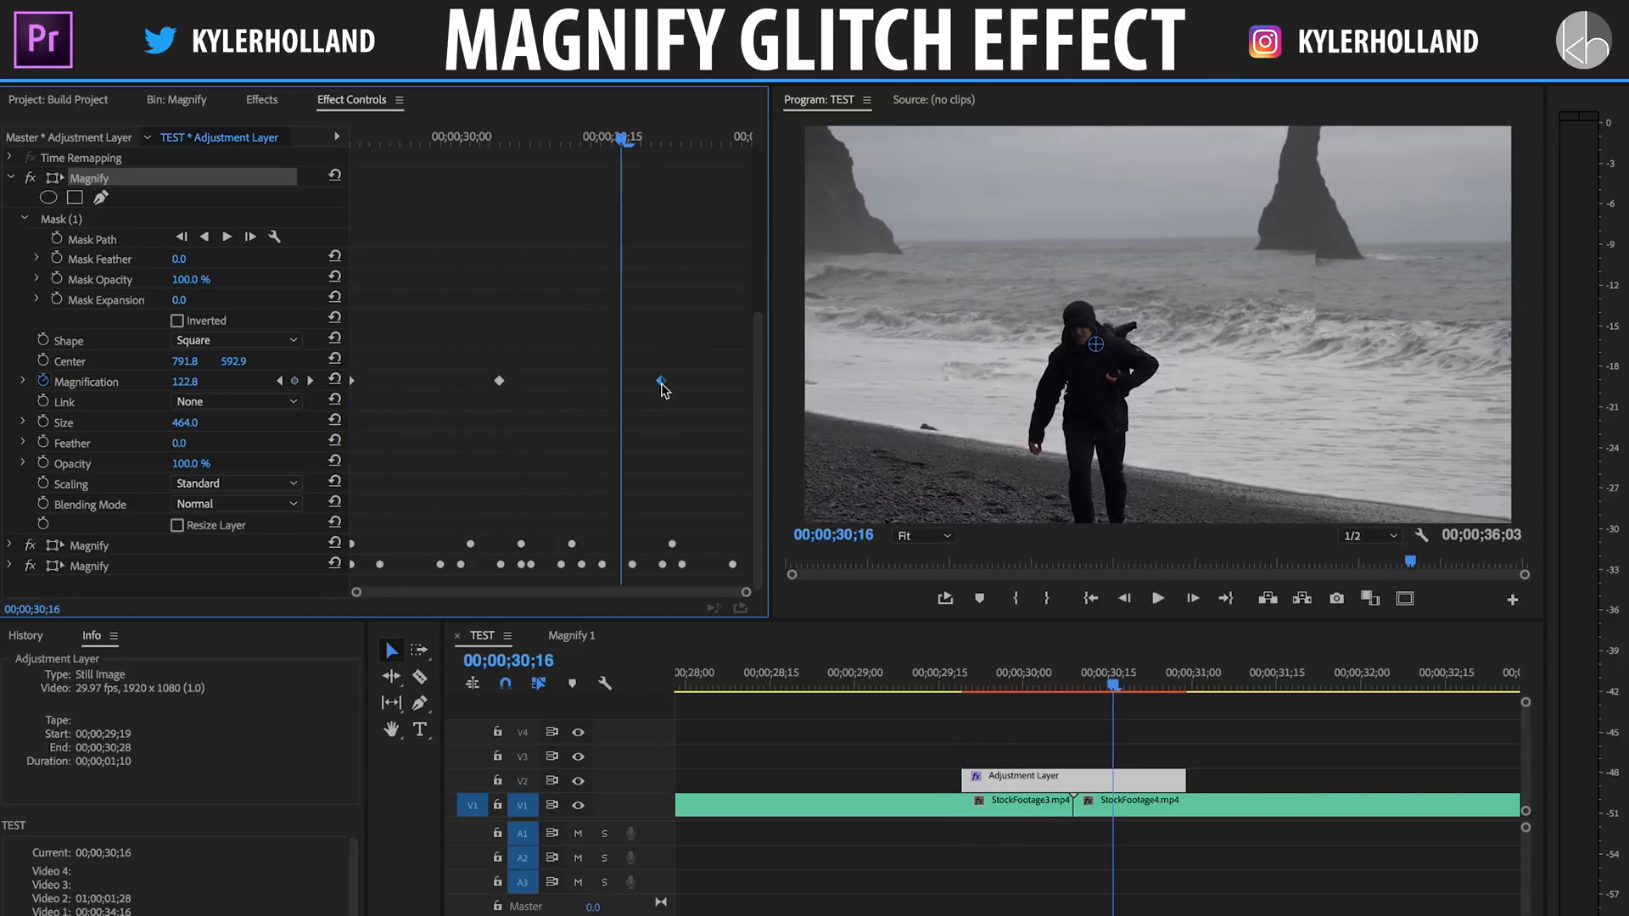
{"action": "left_click_drag", "start_coordinate": [467, 135], "coordinate": [640, 146]}
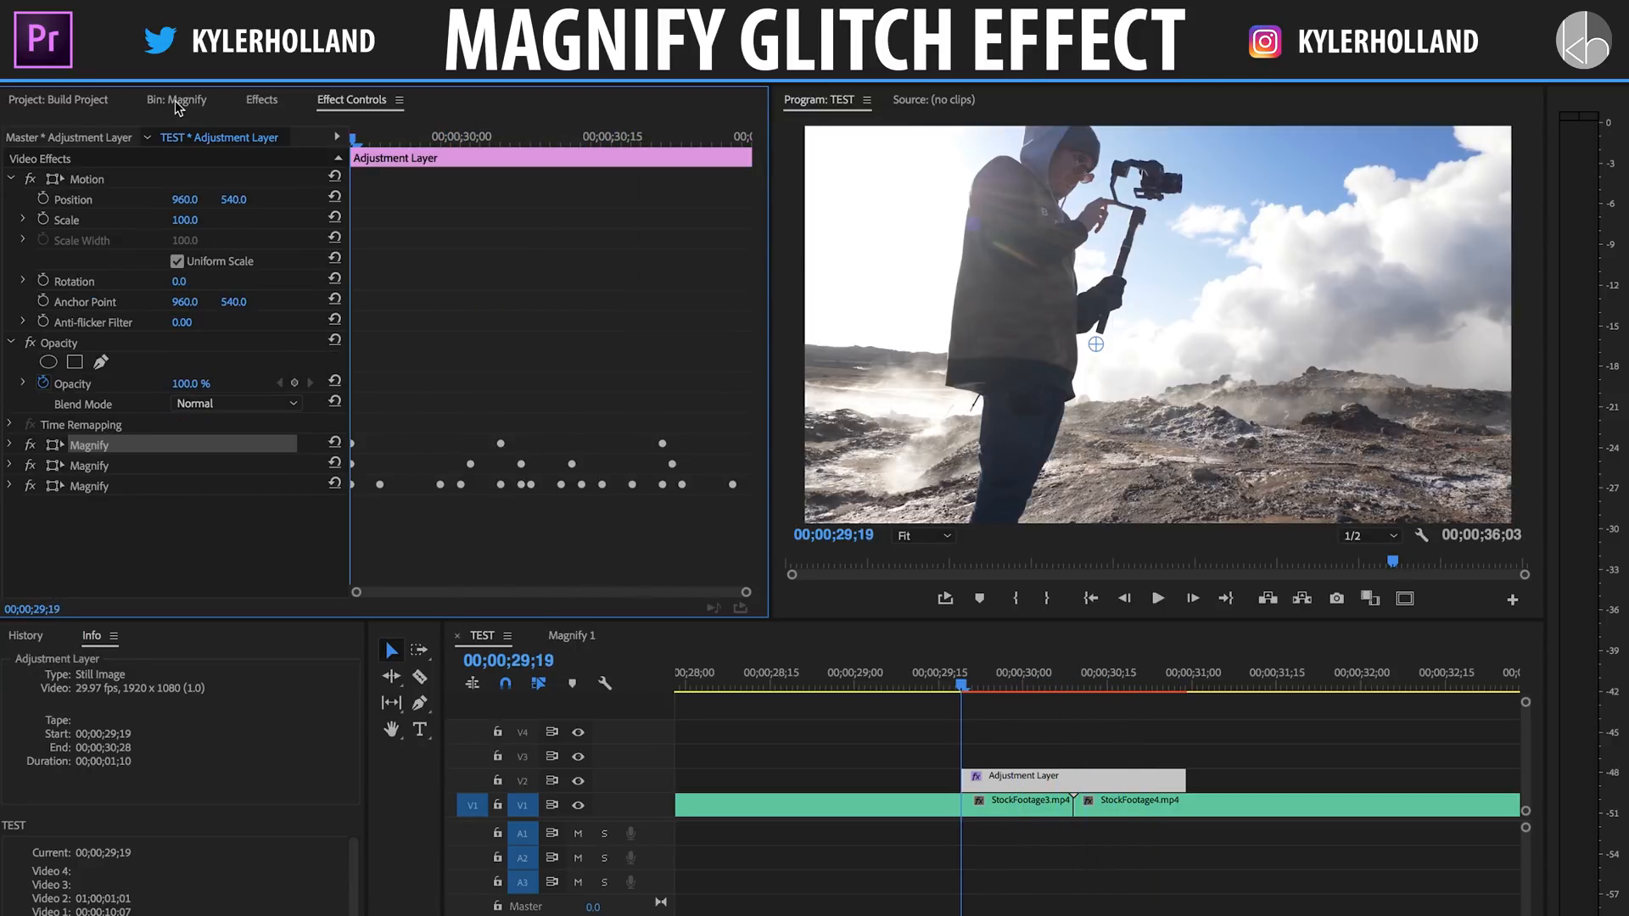
- Copy the third Magnify effect and paste it on the adjustment layer as a fourth effect
{"action": "right_click", "coordinate": [114, 489]}
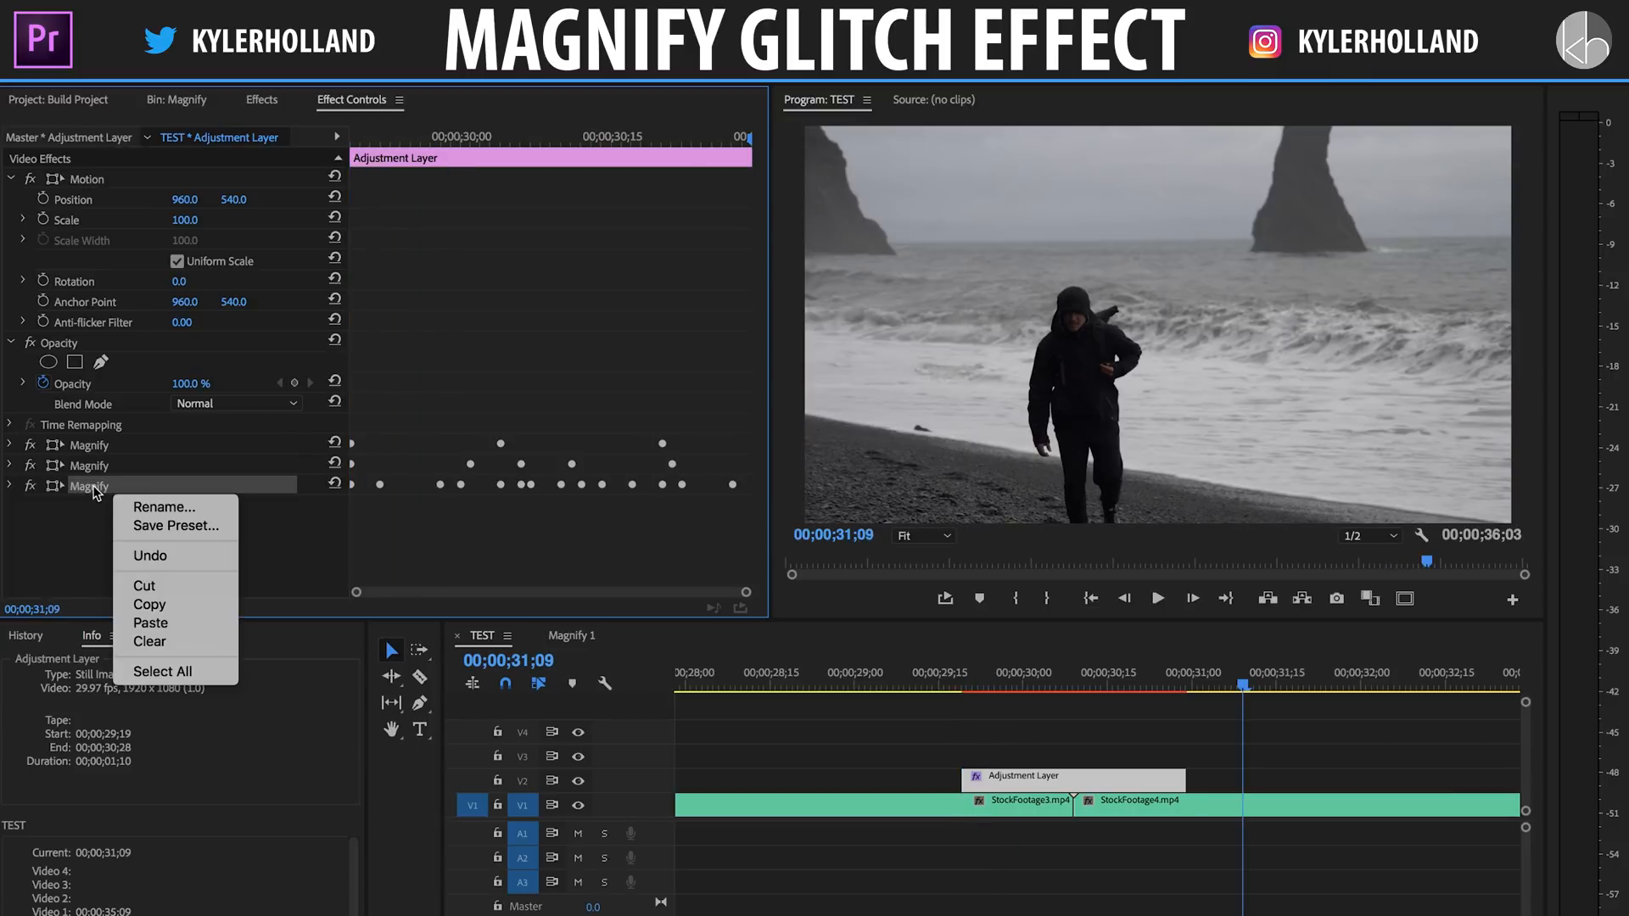
{"action": "left_click", "coordinate": [168, 604]}
{"action": "right_click", "coordinate": [165, 534]}
{"action": "left_click", "coordinate": [183, 663]}
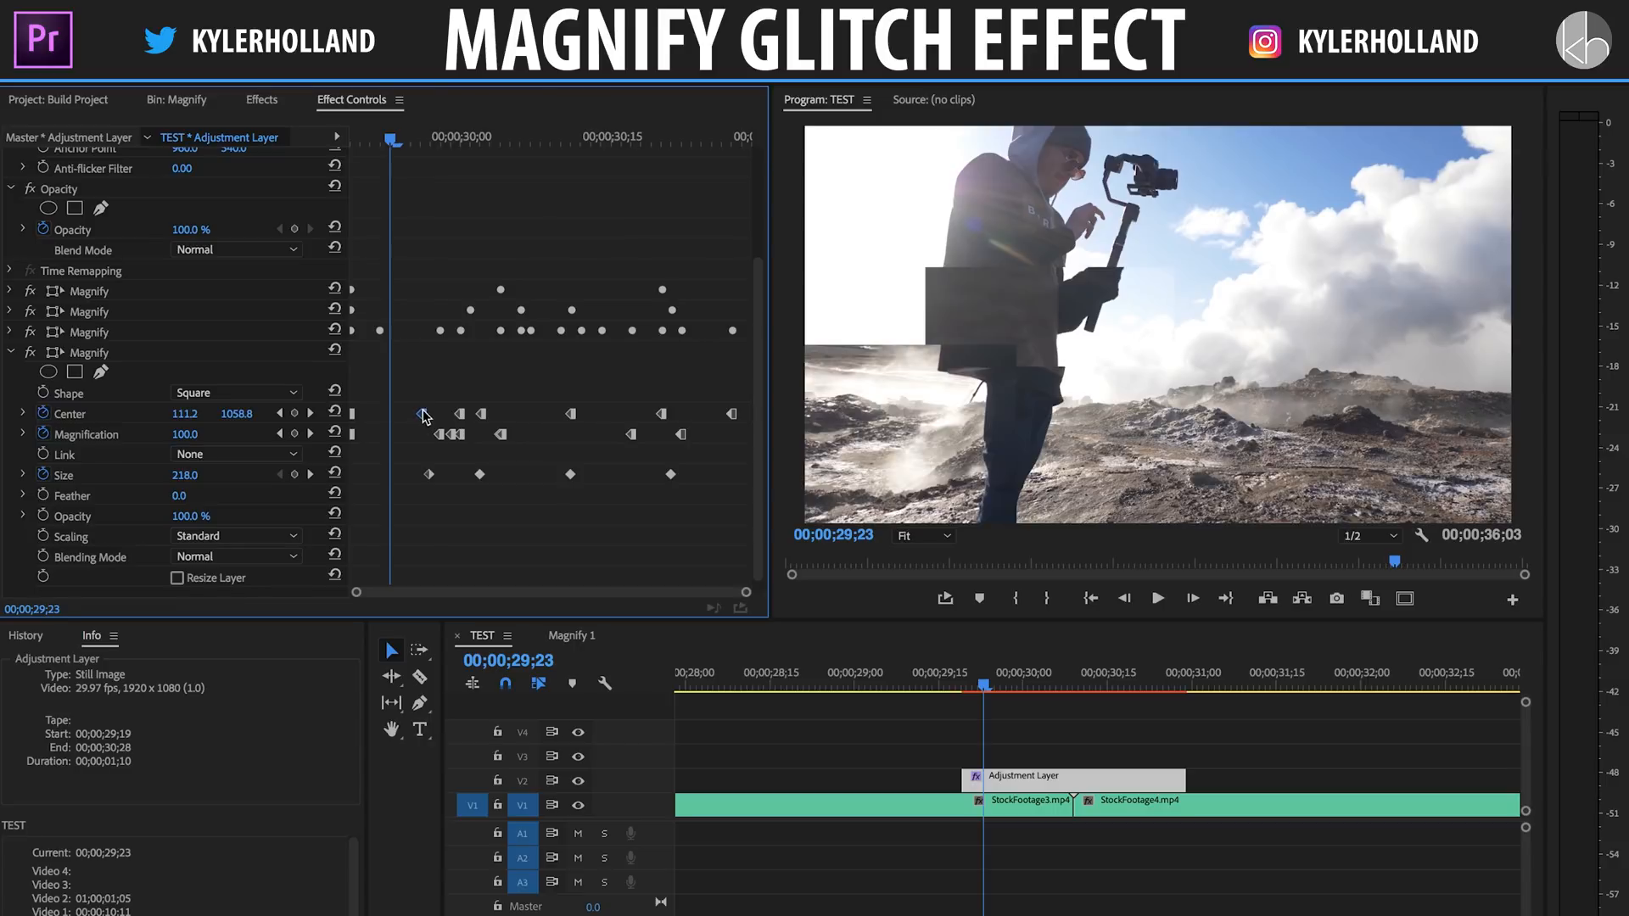
- Shift two of the fourth Magnify effect's Center keyframes to 00;00;30;22 and 00;00;30;07
{"action": "left_click_drag", "start_coordinate": [422, 413], "coordinate": [682, 413]}
{"action": "left_click_drag", "start_coordinate": [571, 413], "coordinate": [530, 414]}
- Keyframe the fourth Magnify effect's opacity at 100% on 00;00;29;19 and 50% on 00;00;29;23
{"action": "left_click", "coordinate": [44, 516]}
{"action": "left_click", "coordinate": [393, 504]}
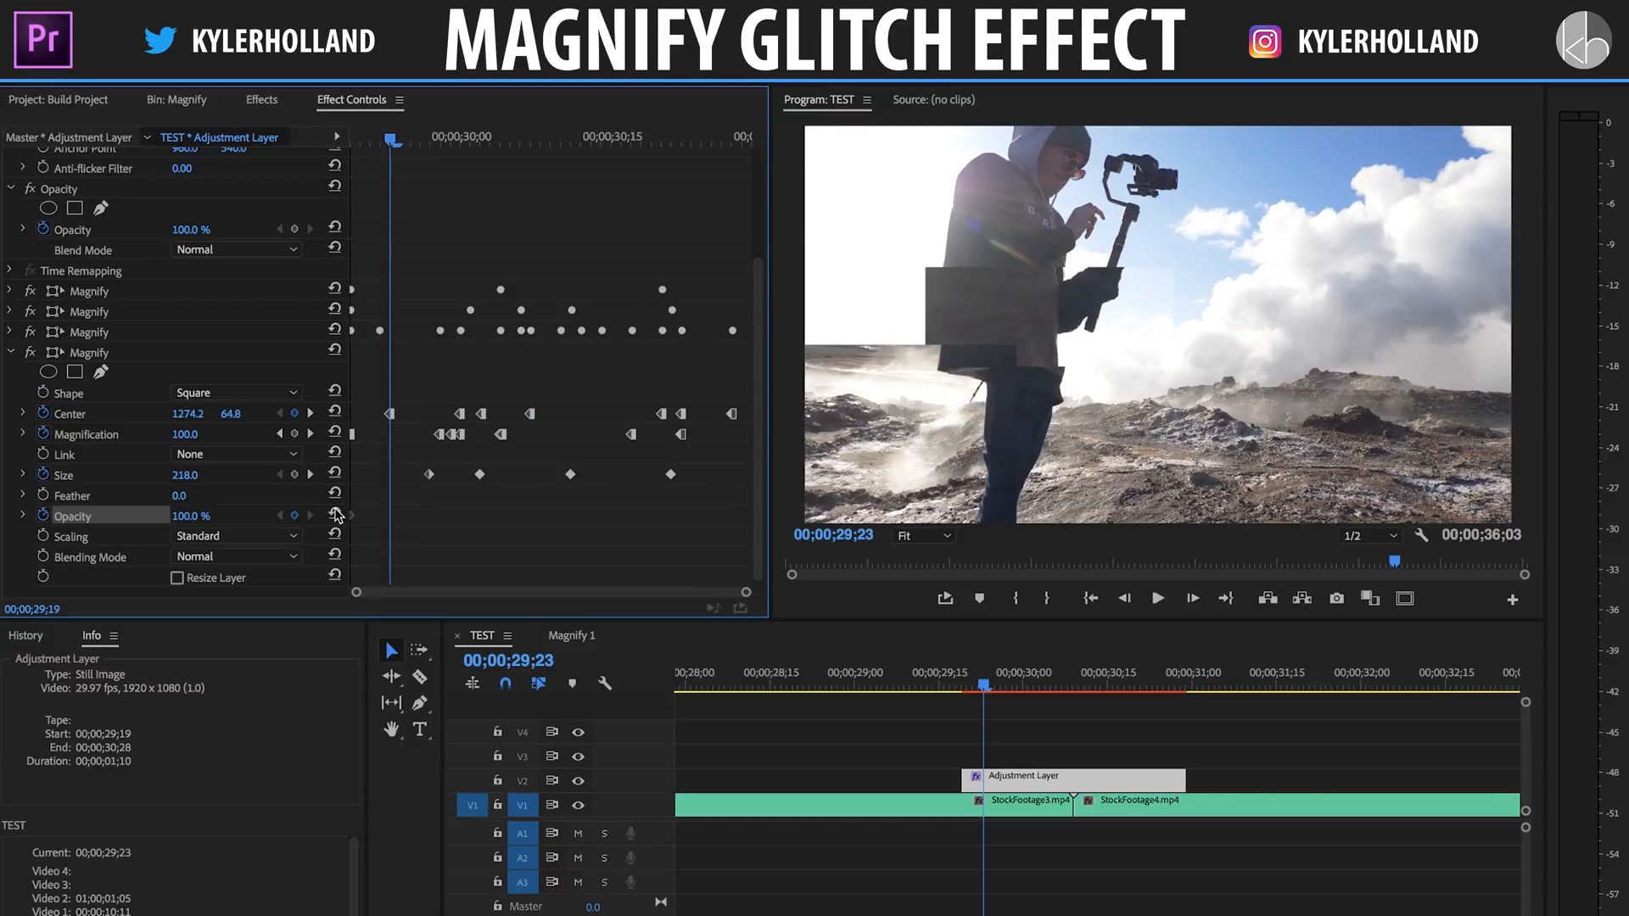
{"action": "left_click", "coordinate": [192, 515]}
{"action": "type", "text": "50"}
{"action": "key", "text": "Return"}
{"action": "key", "text": "Right"}
{"action": "key", "text": "Right"}
{"action": "left_click", "coordinate": [663, 141]}
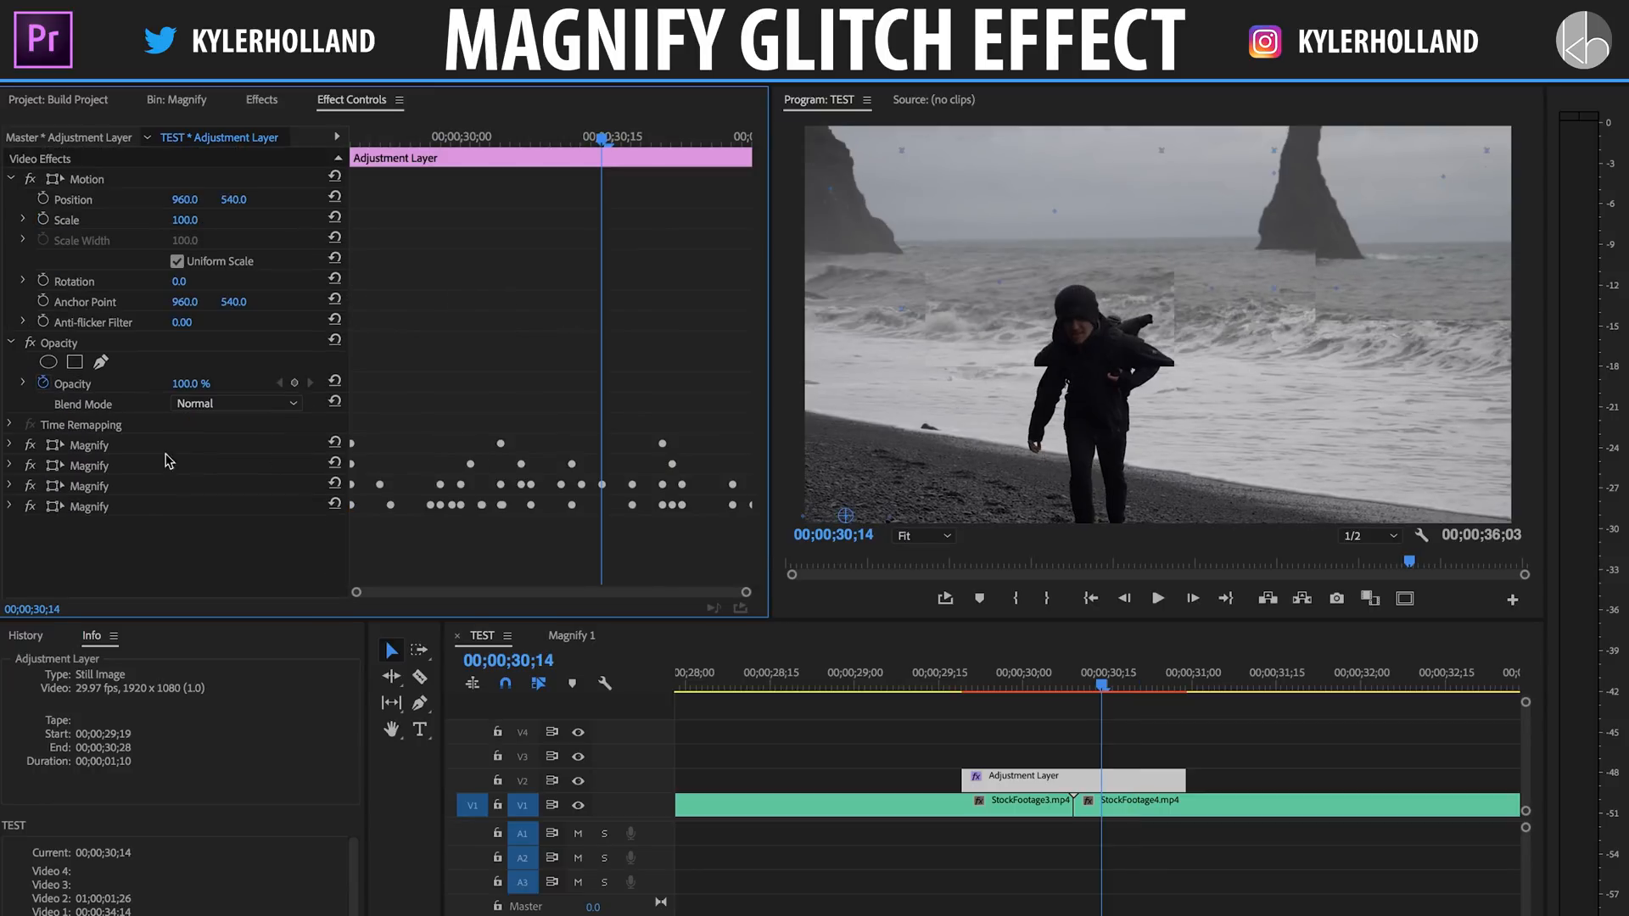
- Duplicate the fourth Magnify effect as a fifth one and delete the copy's selected Center, Magnification, Size and Opacity keyframes
{"action": "left_click", "coordinate": [95, 506]}
{"action": "right_click", "coordinate": [95, 507]}
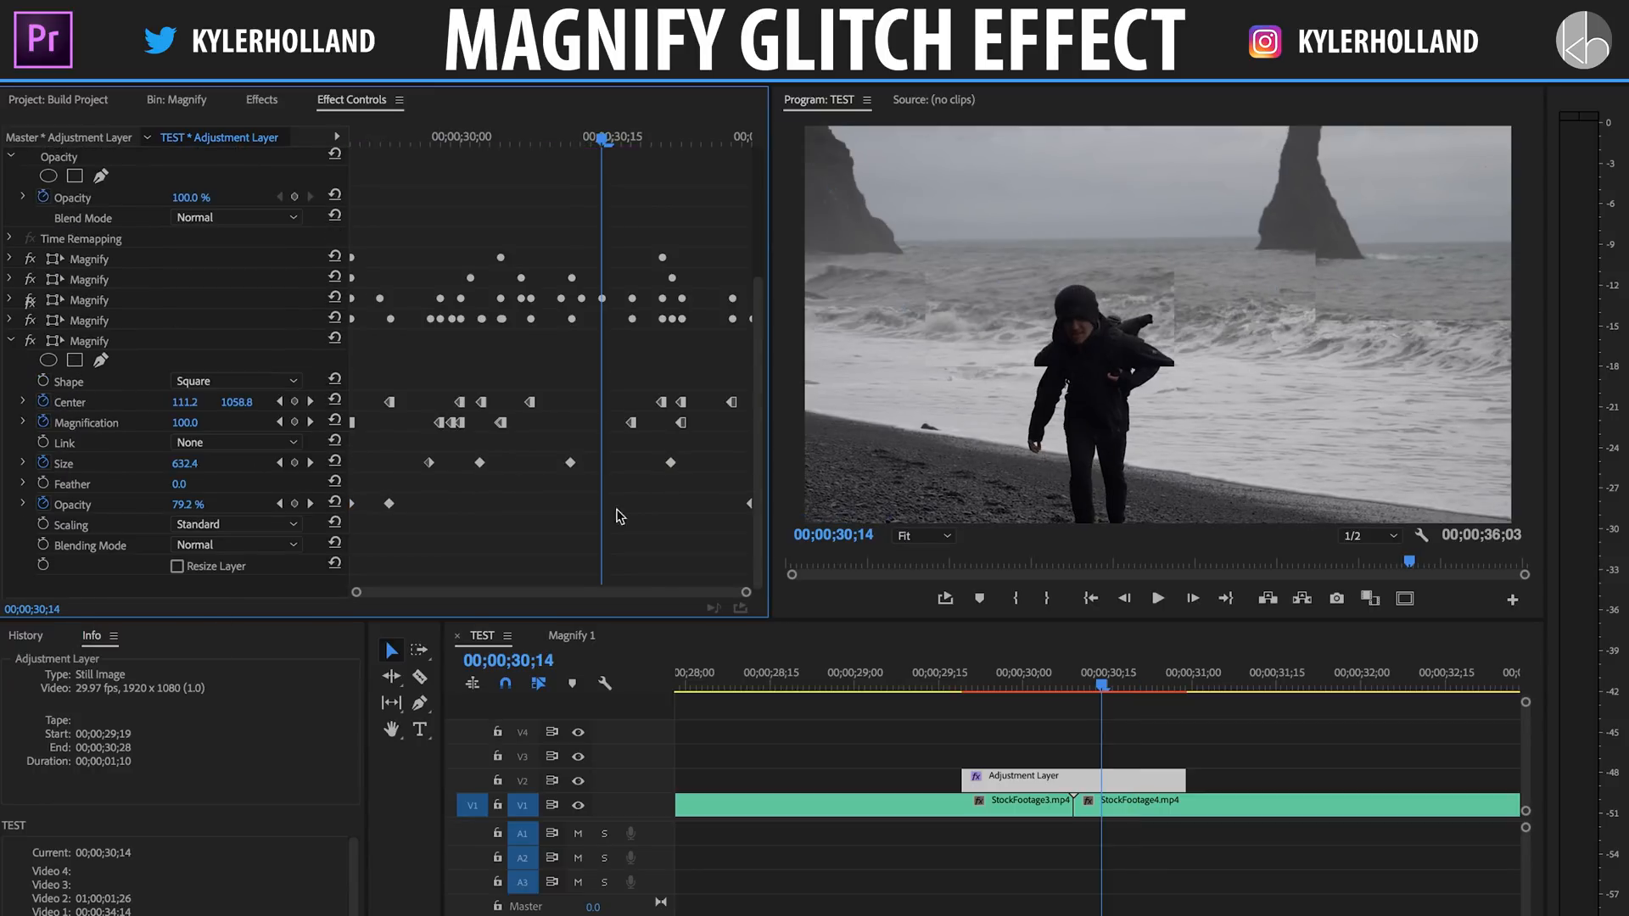
{"action": "left_click_drag", "start_coordinate": [749, 557], "coordinate": [350, 374]}
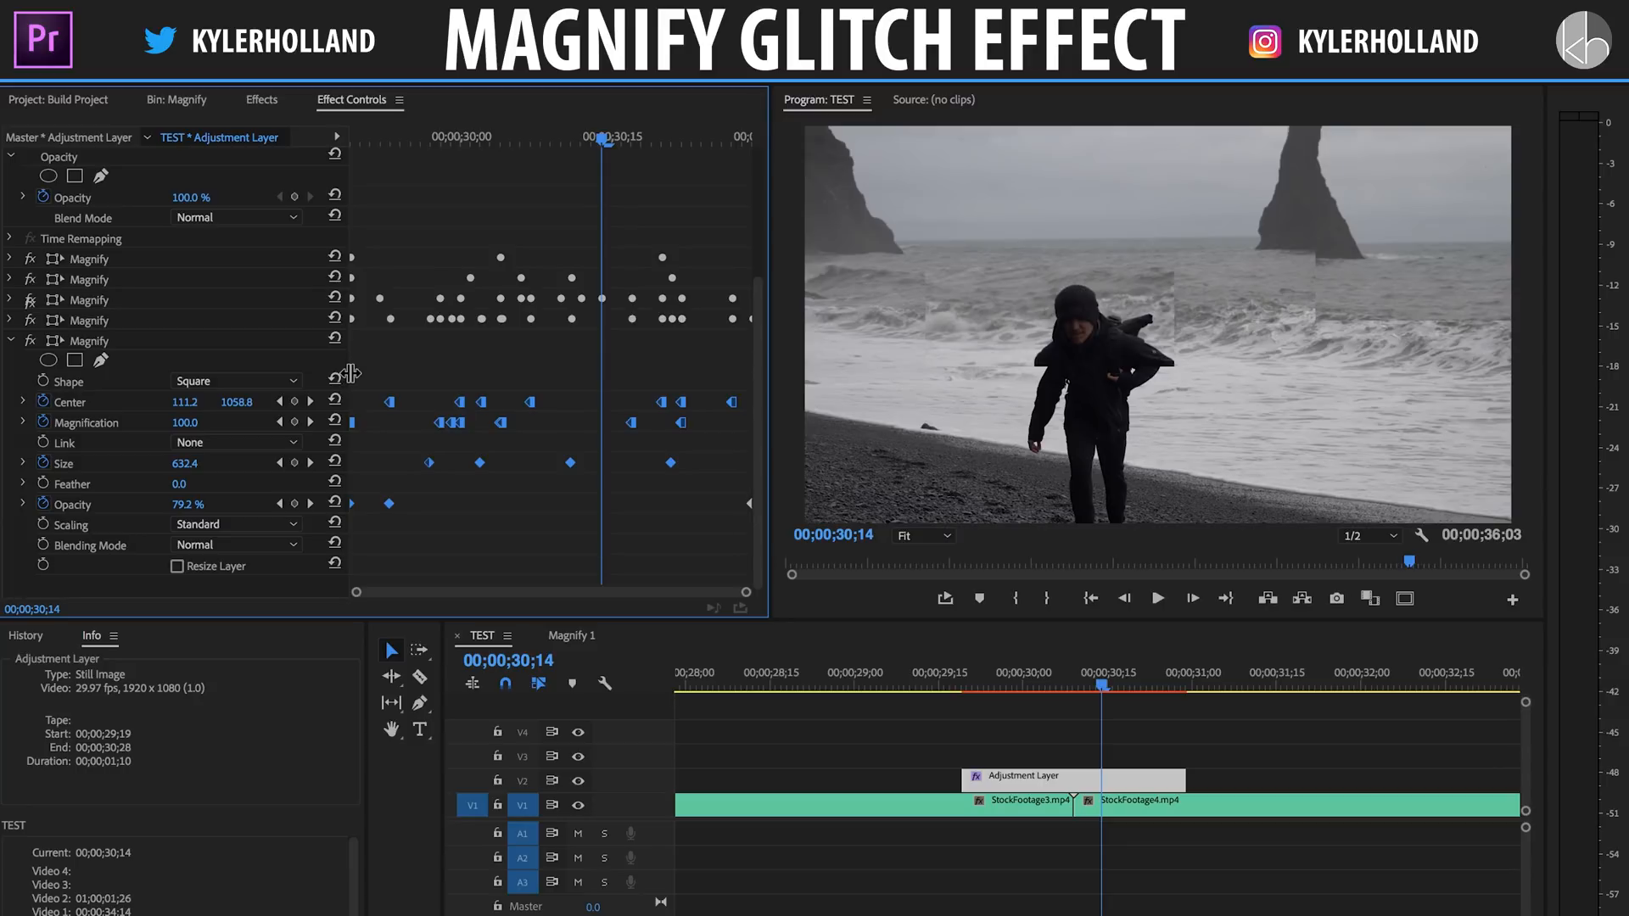
{"action": "key", "text": "Delete"}
- Reset the fifth Magnify effect's Center and Magnification to their defaults at 00;00;30;14
{"action": "left_click", "coordinate": [98, 342]}
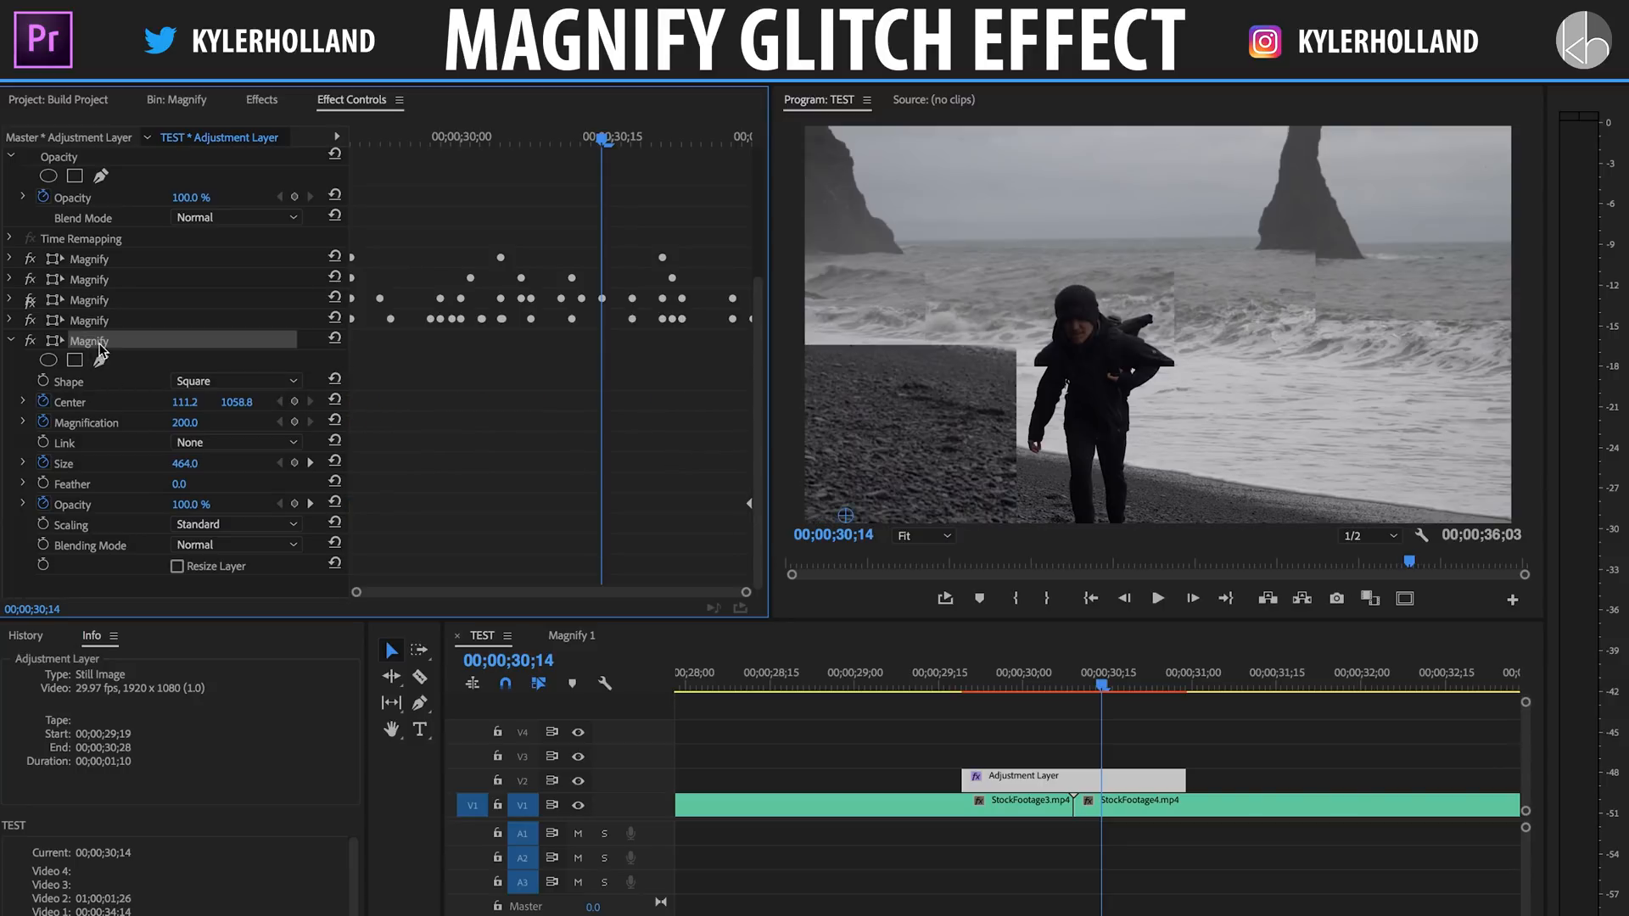
{"action": "left_click", "coordinate": [334, 399]}
{"action": "left_click", "coordinate": [334, 421]}
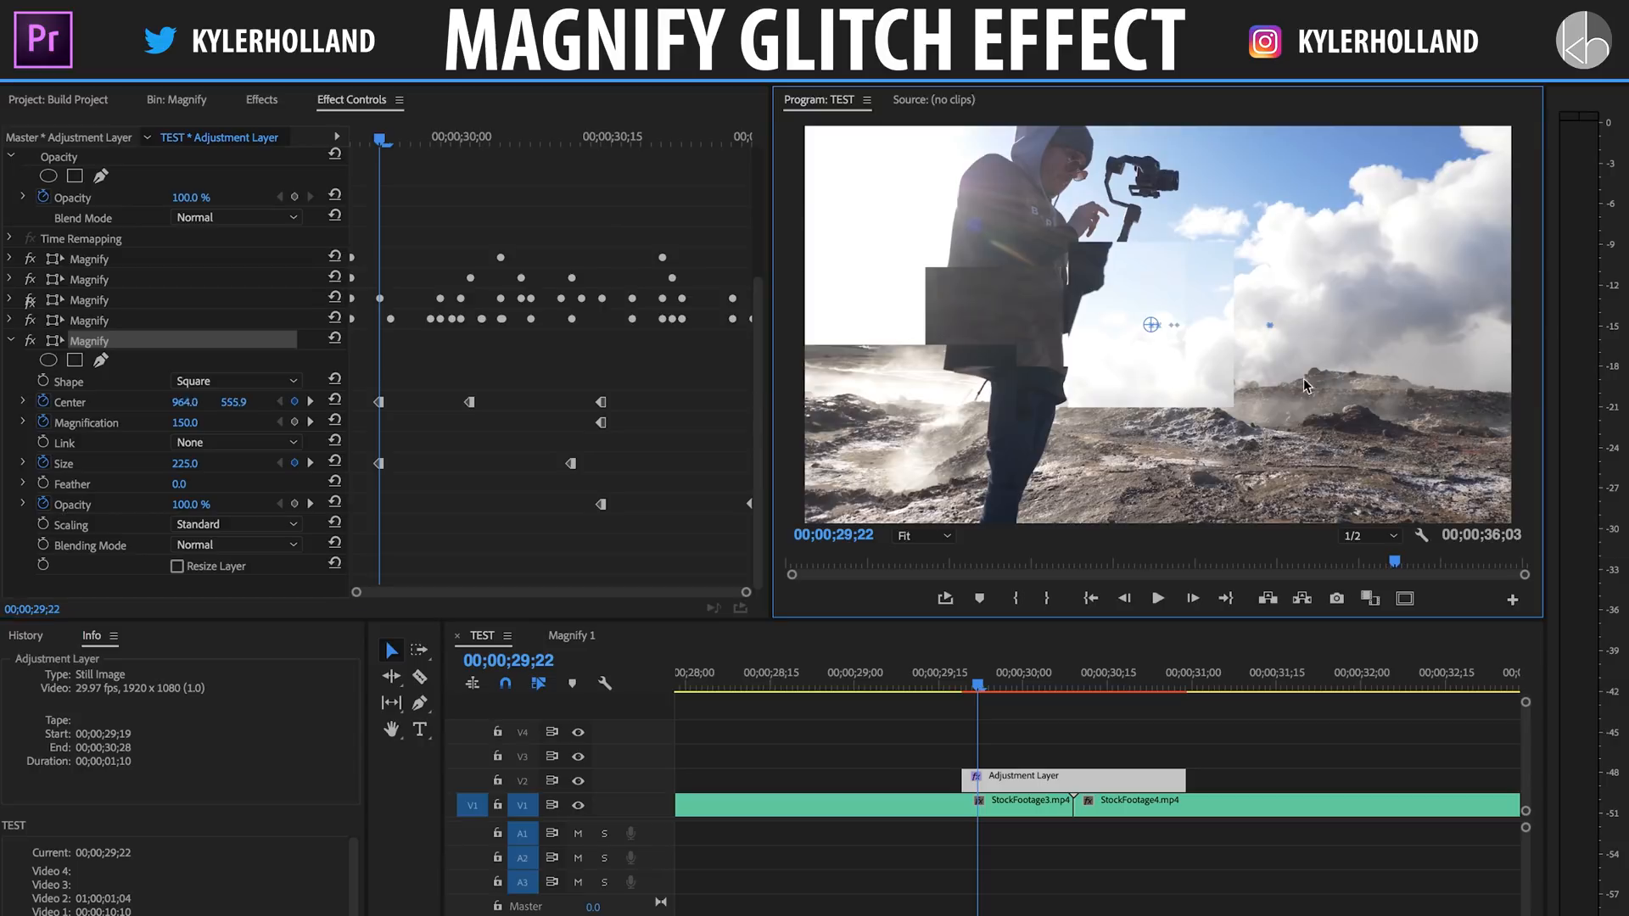
- Move the fifth Magnify effect's center to 1792.9, 976.8 at 00;00;29;22
{"action": "left_click_drag", "start_coordinate": [1159, 324], "coordinate": [1467, 491]}
{"action": "left_click", "coordinate": [411, 139]}
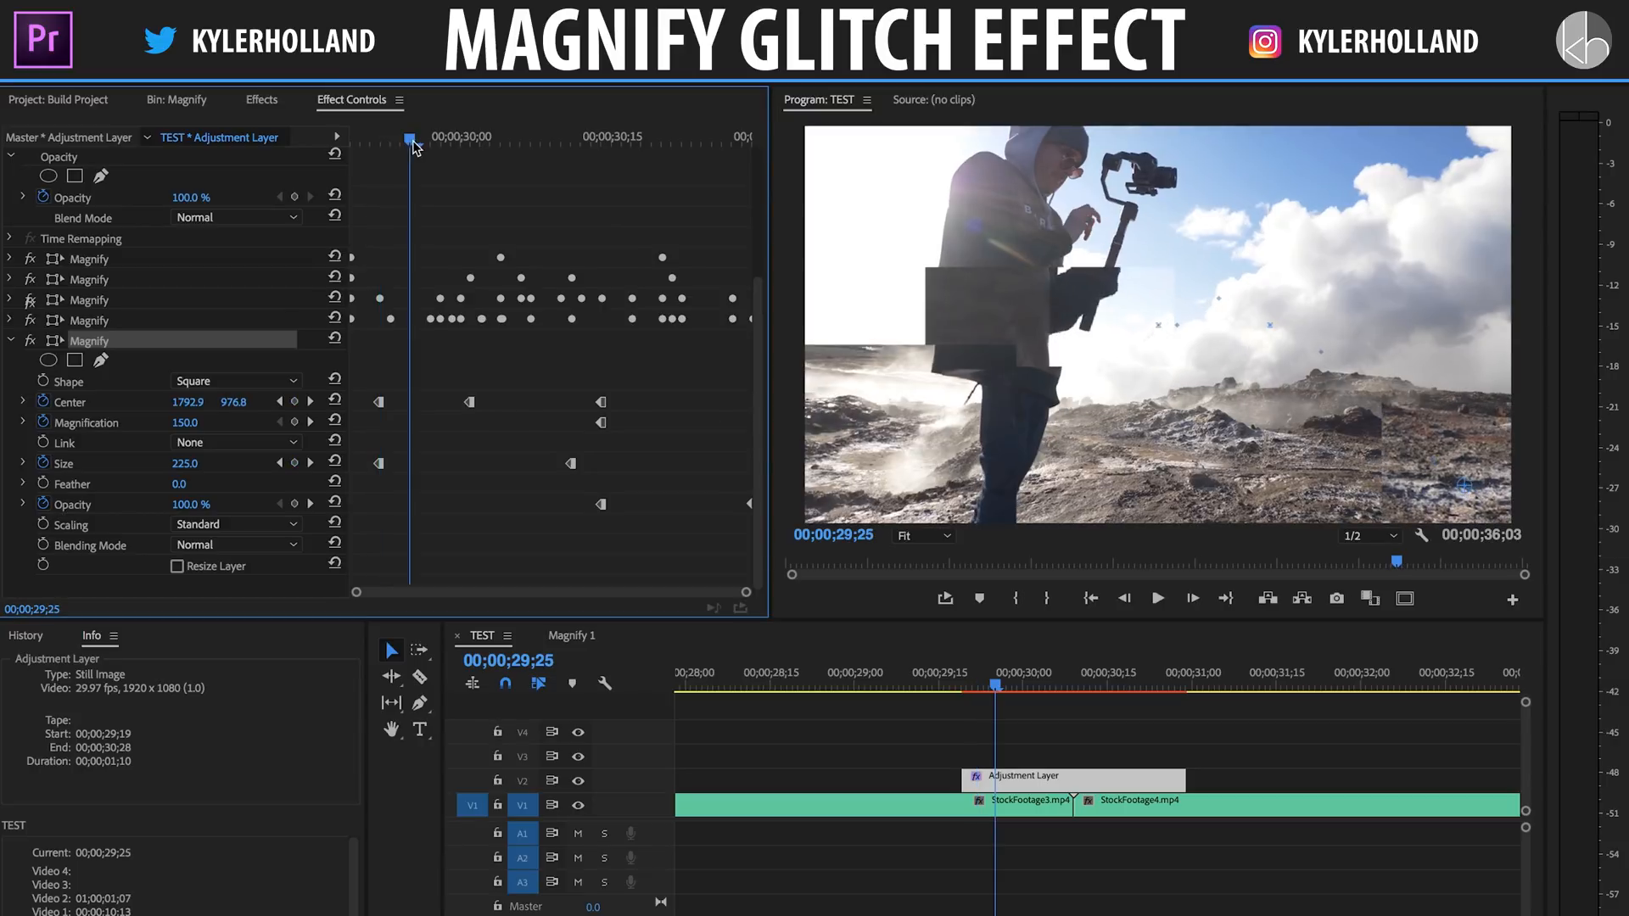
- Keyframe the fifth Magnify effect's size at 140 and its center at 590.6, 74.1 on 00;00;29;25, and collapse the effect
{"action": "left_click", "coordinate": [191, 463]}
{"action": "type", "text": "140"}
{"action": "key", "text": "Return"}
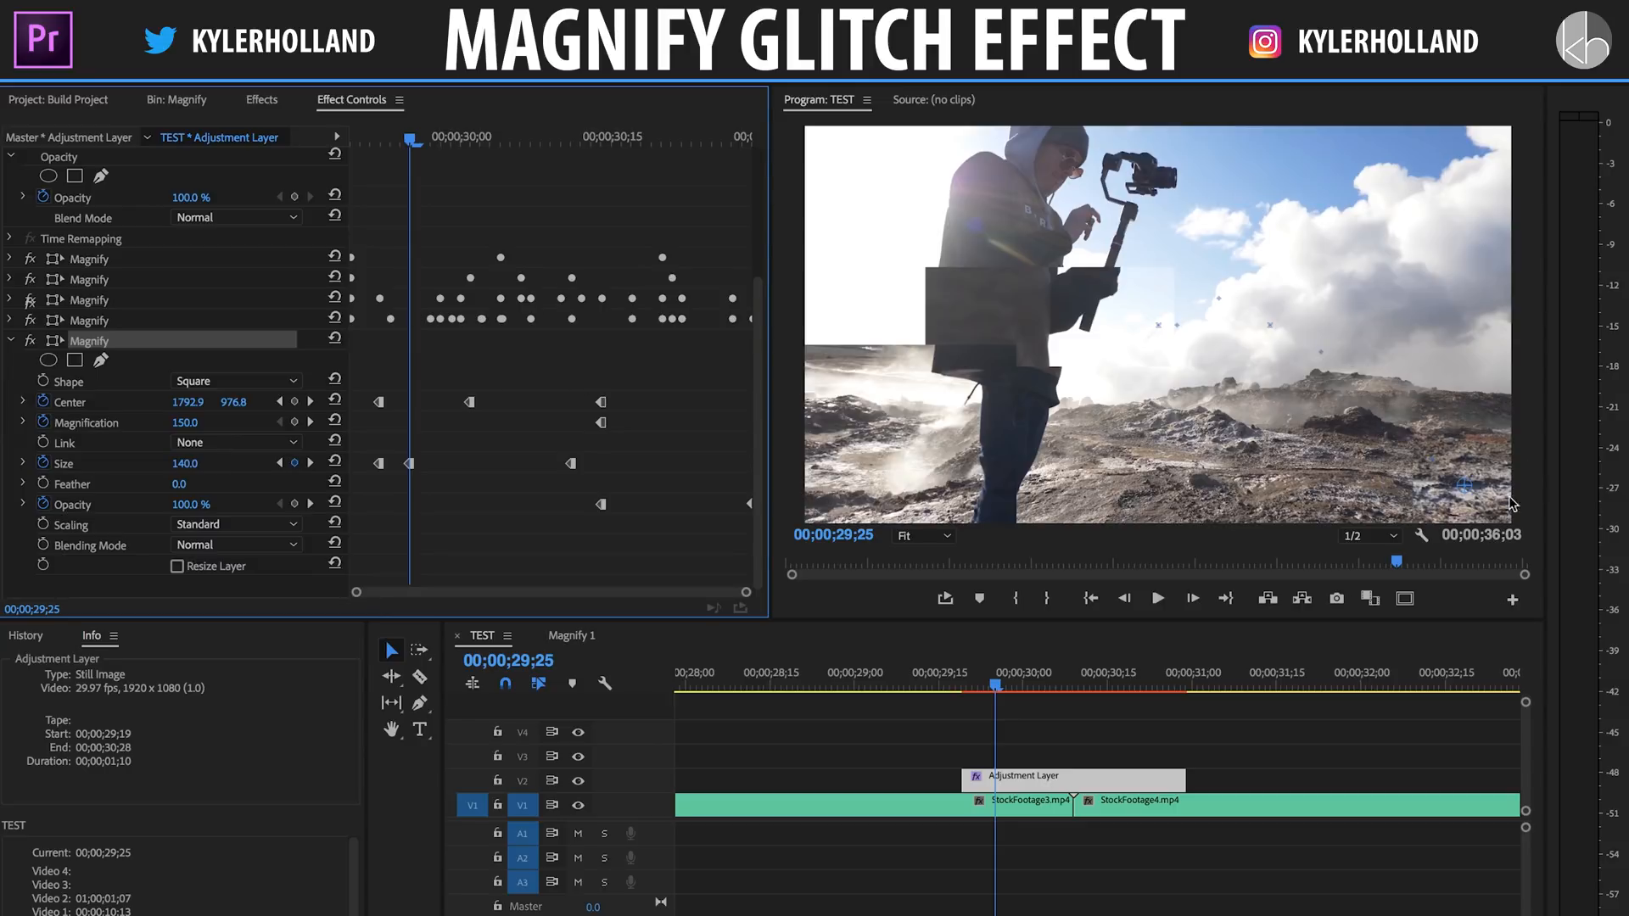
{"action": "left_click_drag", "start_coordinate": [1468, 489], "coordinate": [1023, 158]}
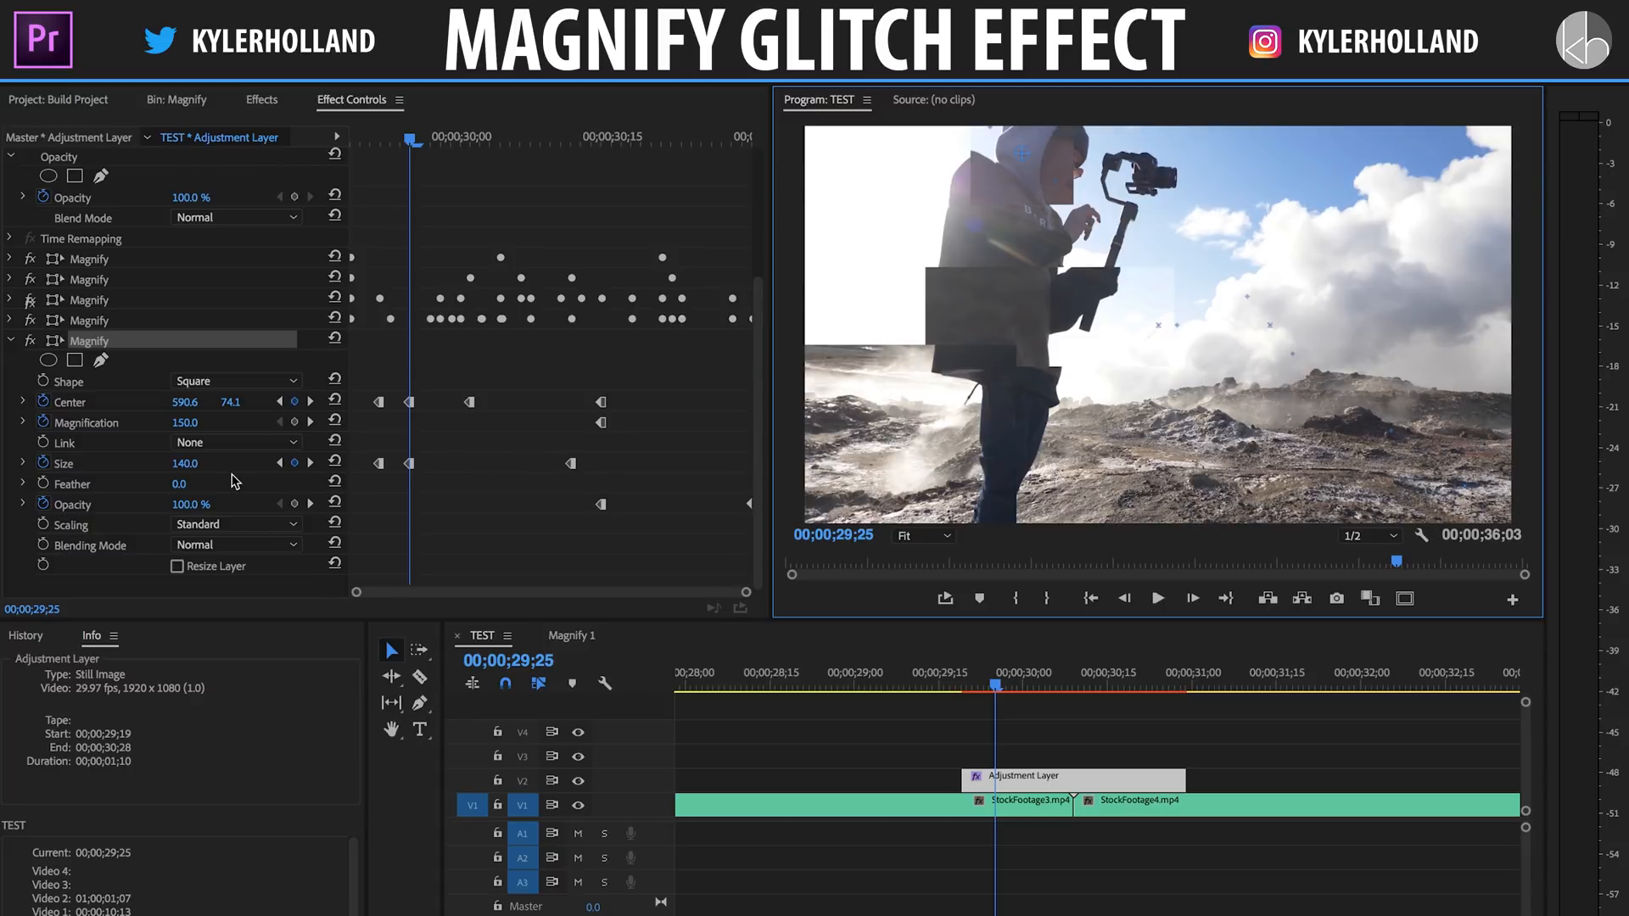
{"action": "key", "text": "Right"}
{"action": "key", "text": "Right"}
{"action": "key", "text": "Right"}
{"action": "left_click", "coordinate": [11, 341]}
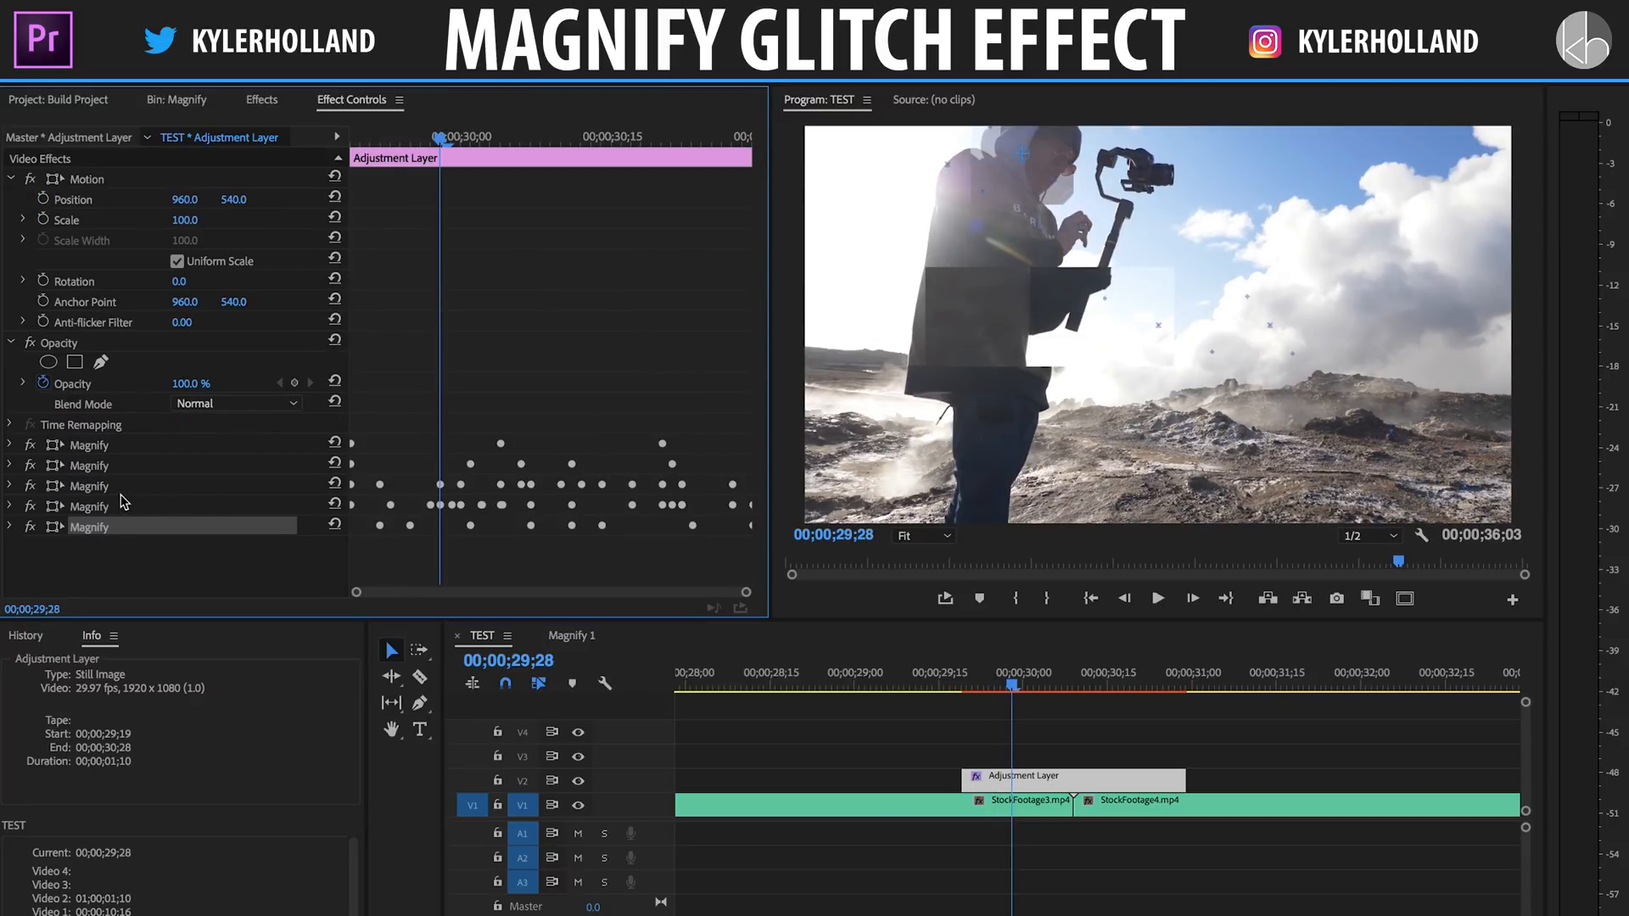
- Play back the transition from just before the adjustment layer to review the five Magnify effects together
{"action": "left_click", "coordinate": [941, 679]}
{"action": "key", "text": "space"}
{"action": "key", "text": "space"}
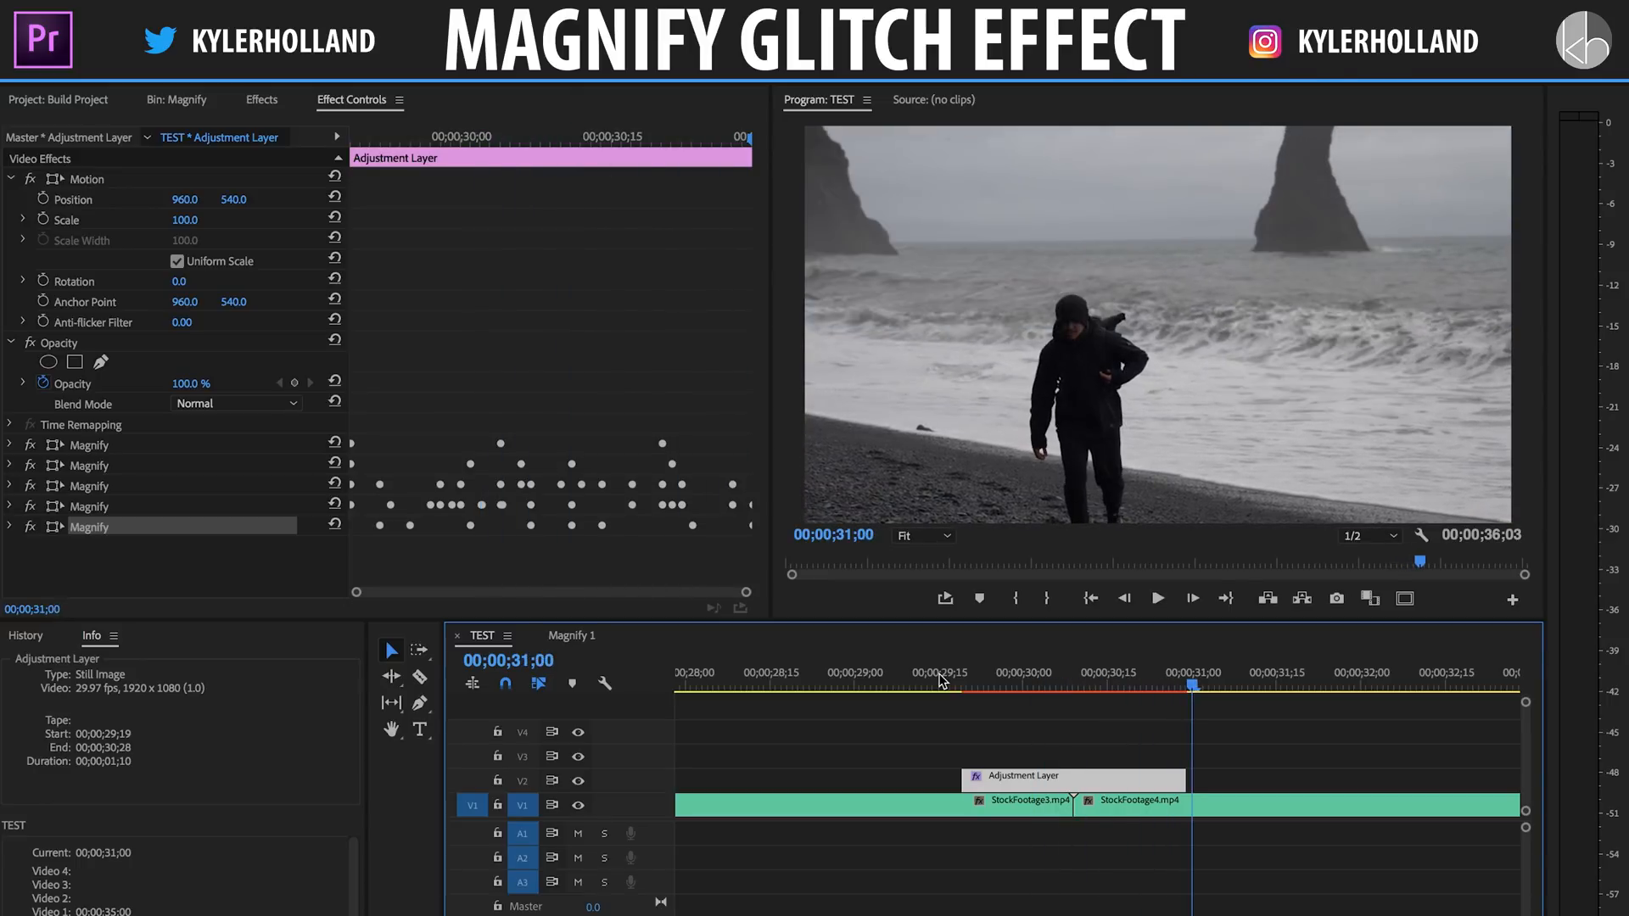
{"action": "left_click", "coordinate": [942, 680]}
{"action": "key", "text": "space"}
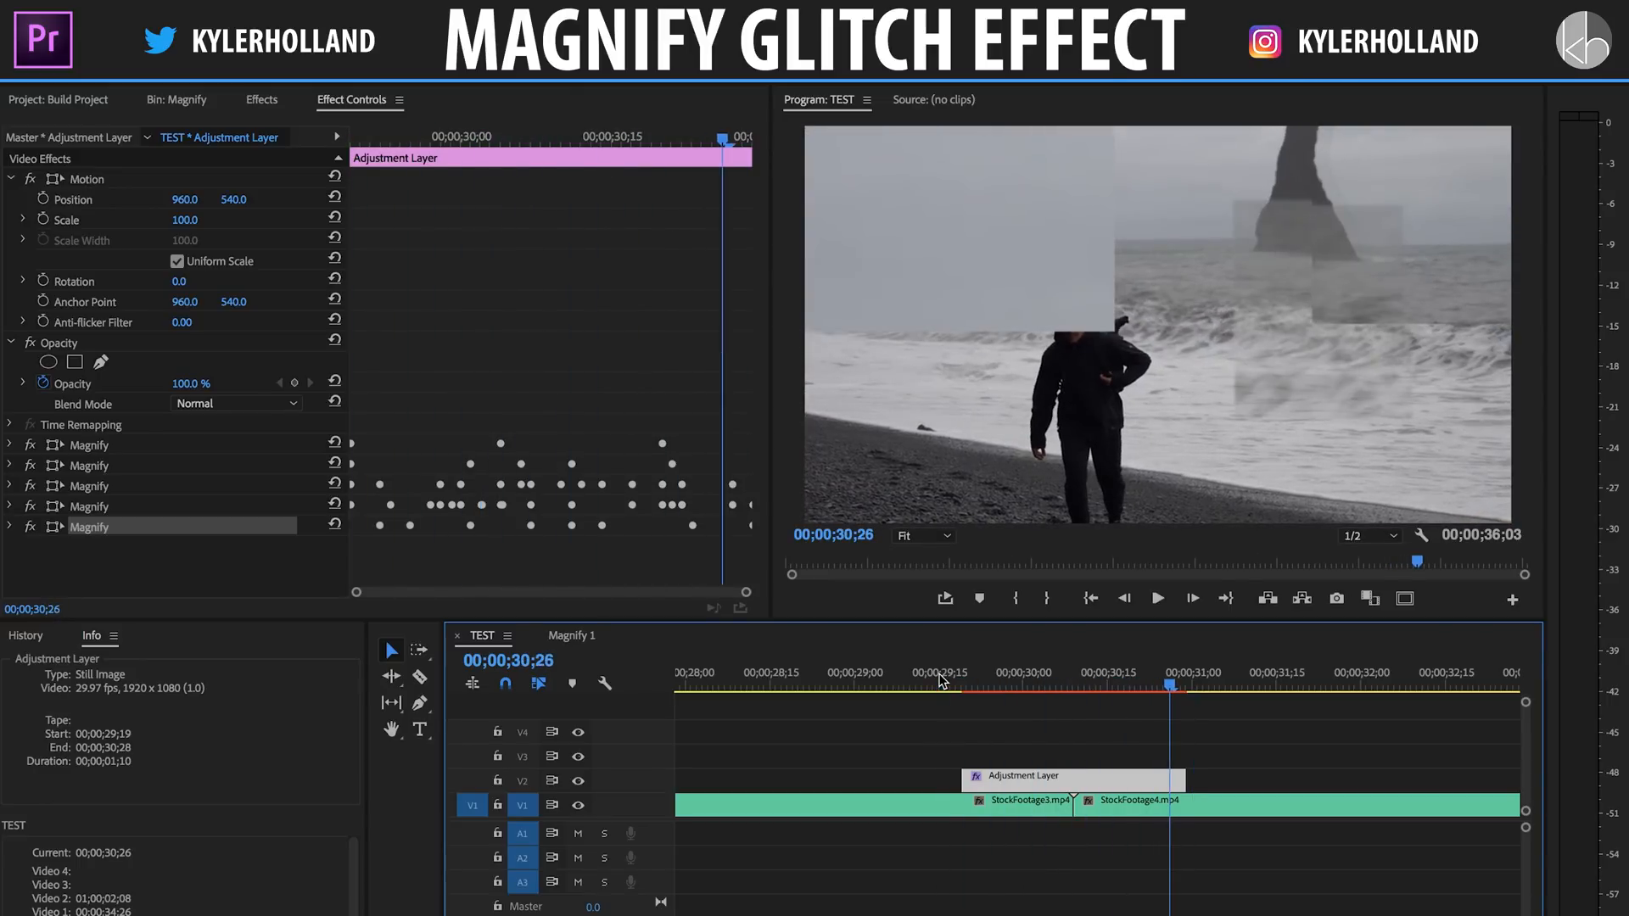
{"action": "key", "text": "space"}
{"action": "left_click", "coordinate": [941, 678]}
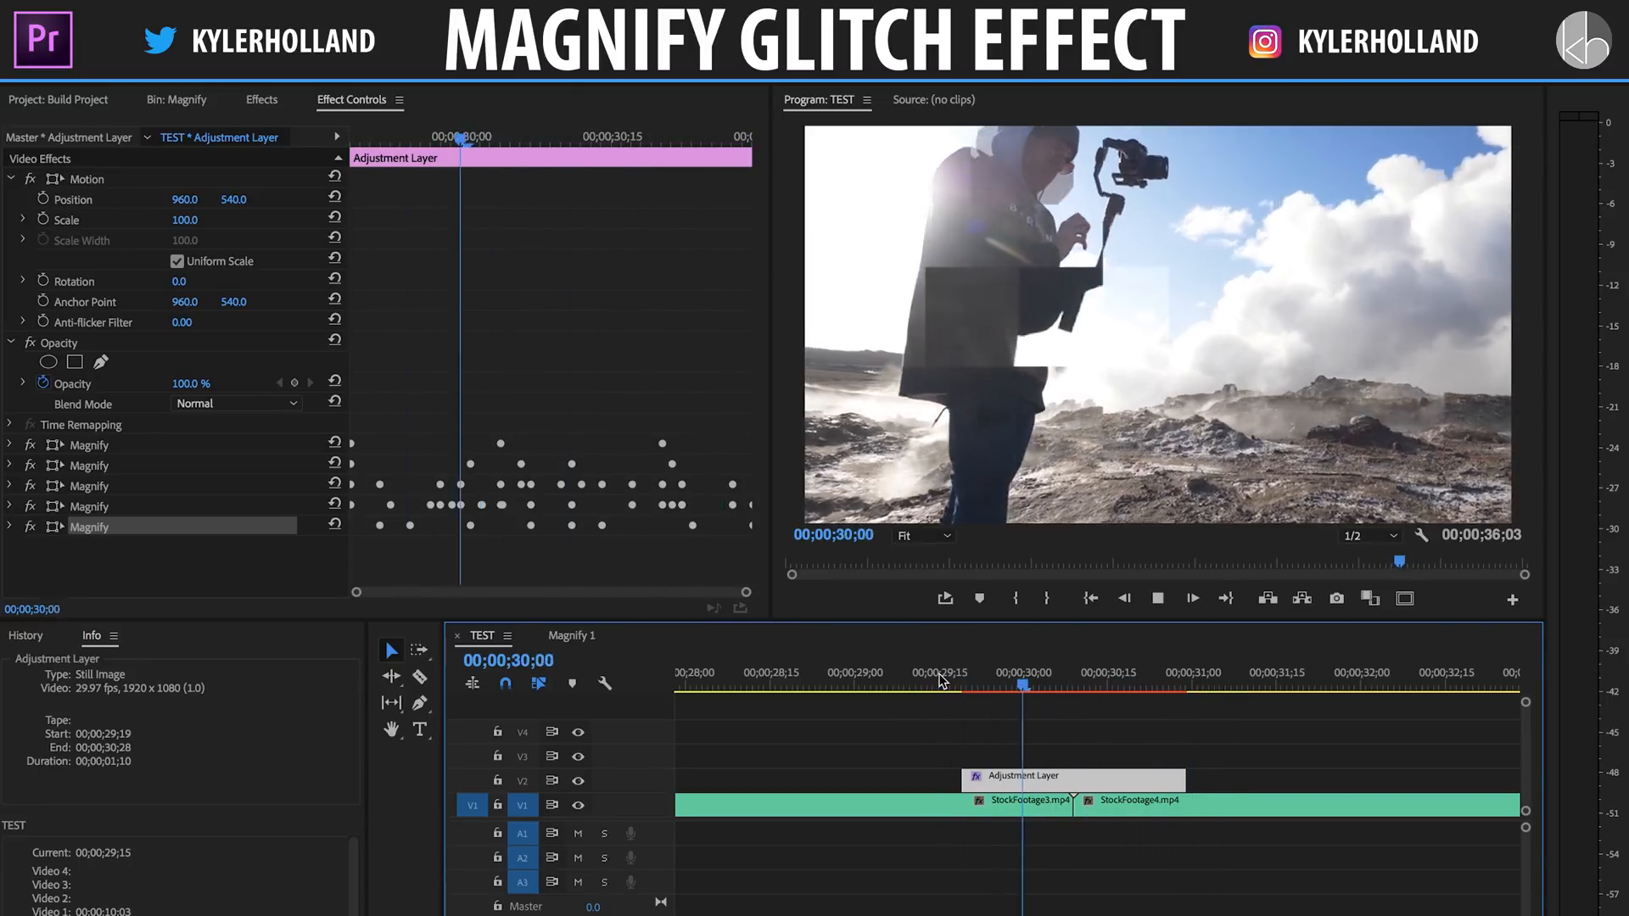
{"action": "key", "text": "space"}
- Search the effects library for "grid" and apply the Grid effect to the adjustment layer
{"action": "left_click", "coordinate": [262, 100]}
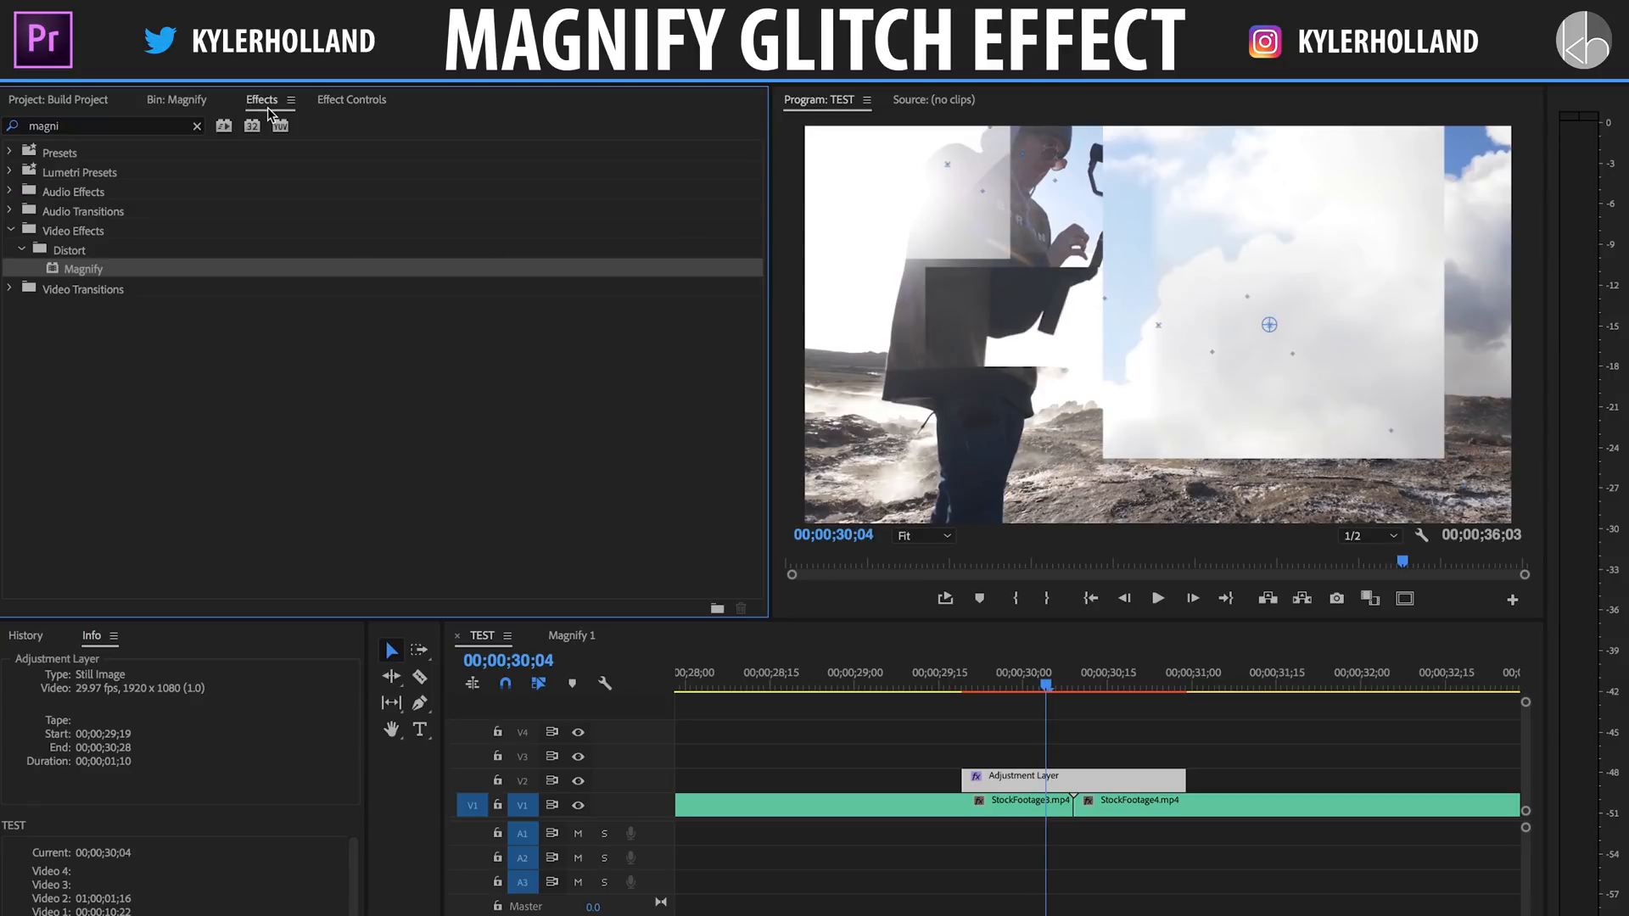
{"action": "left_click", "coordinate": [4, 123]}
{"action": "key", "text": "BackSpace"}
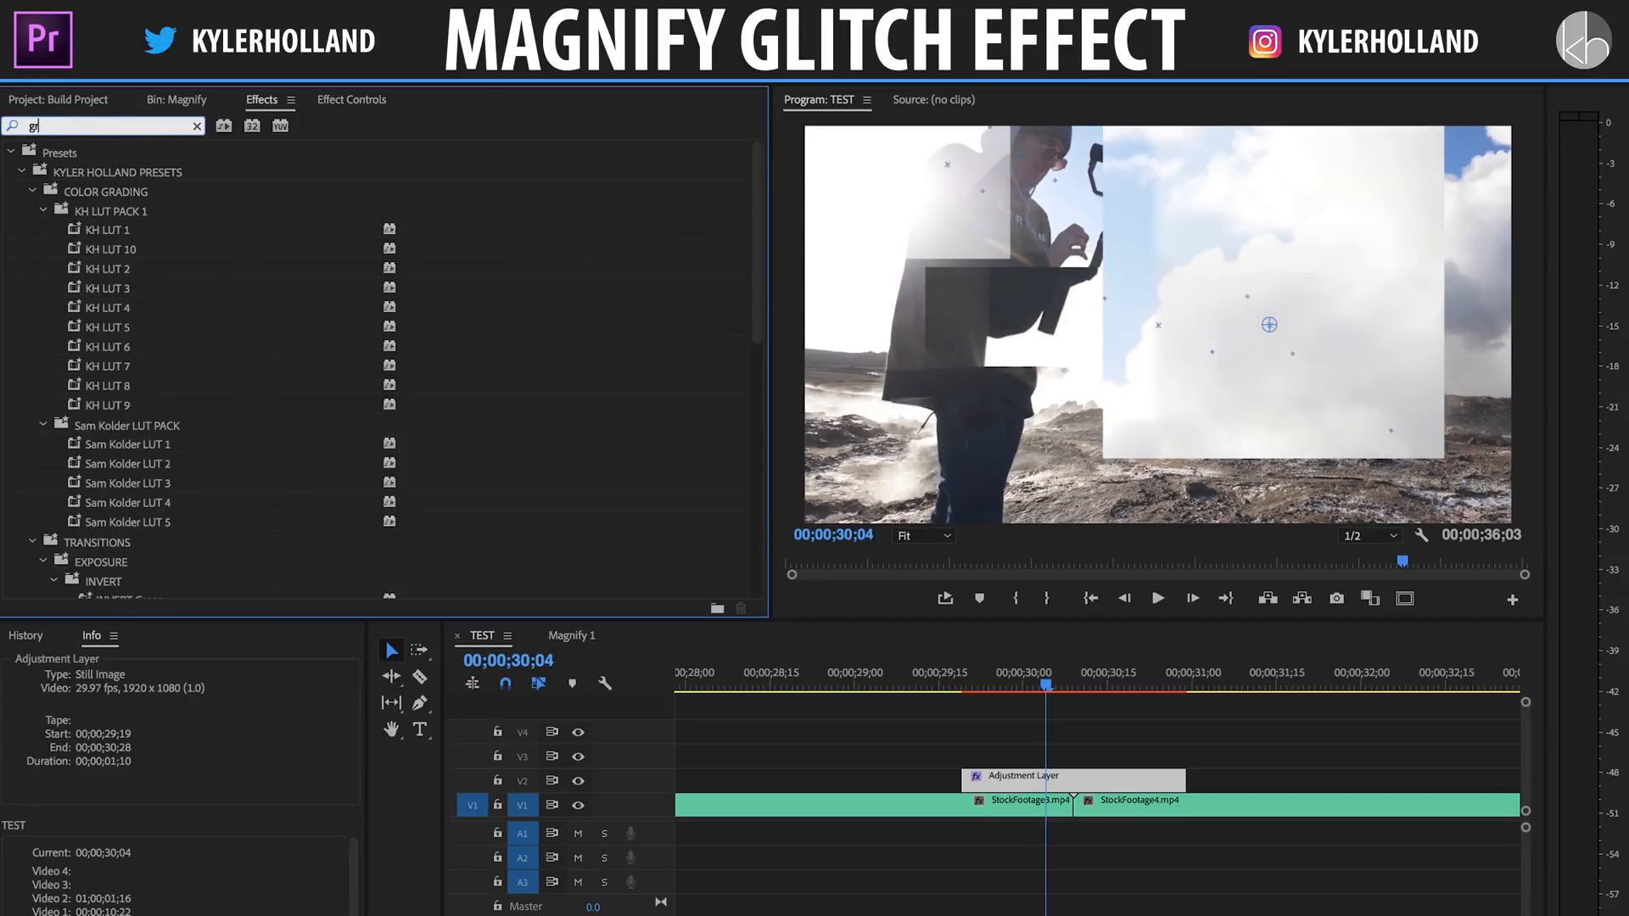
{"action": "type", "text": "grid"}
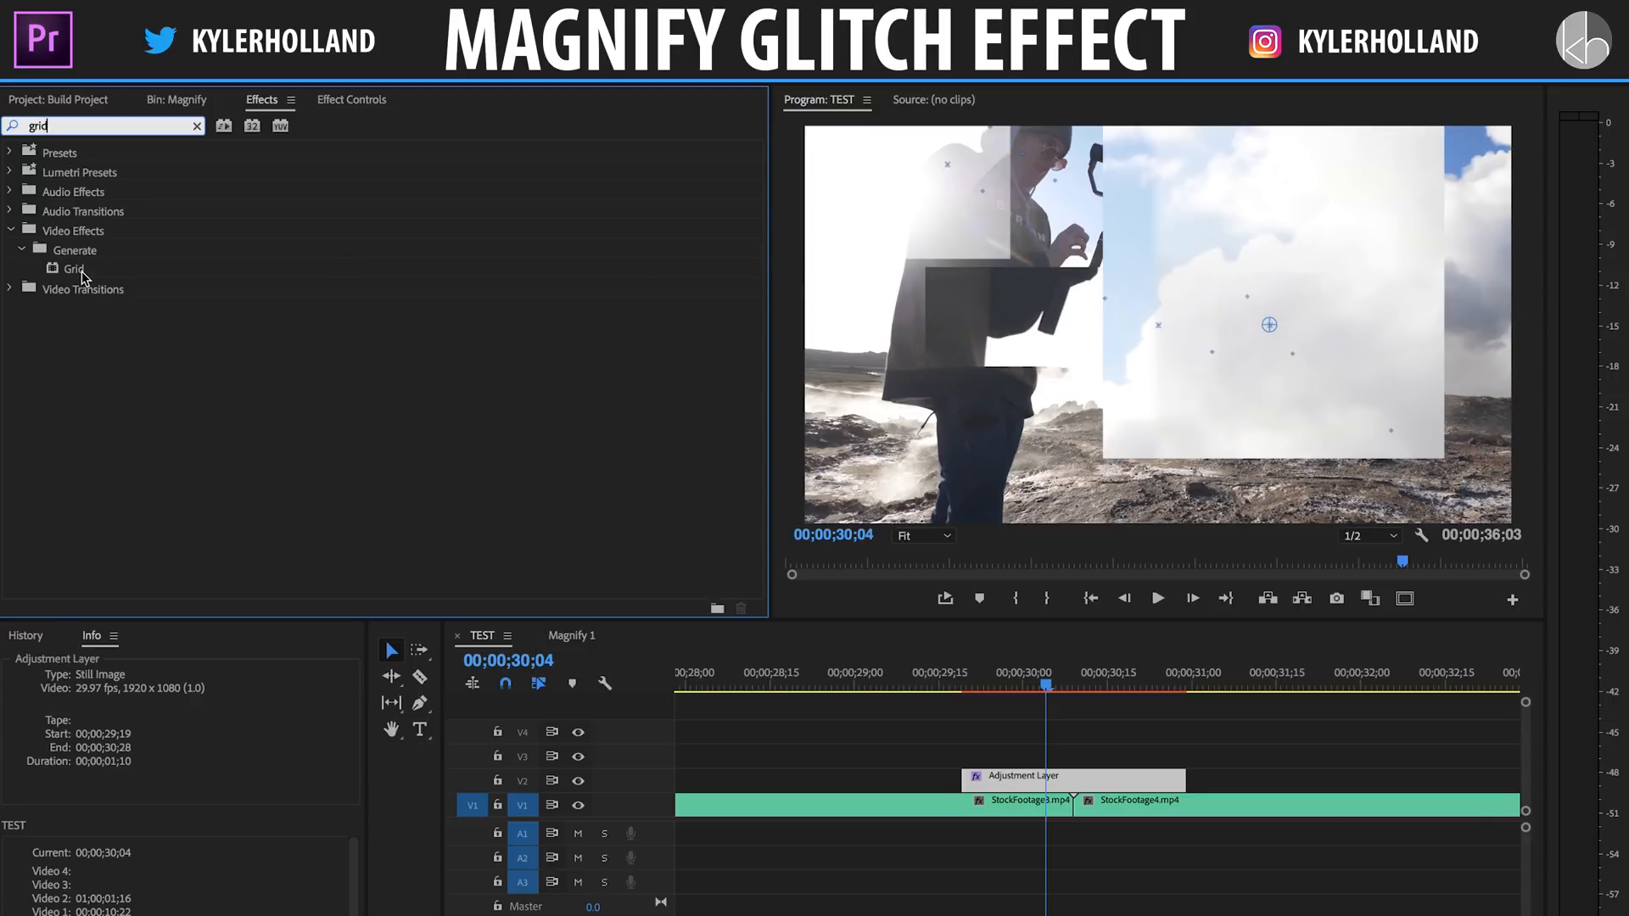
{"action": "left_click_drag", "start_coordinate": [82, 273], "coordinate": [666, 566]}
{"action": "left_click_drag", "start_coordinate": [1002, 824], "coordinate": [1026, 791]}
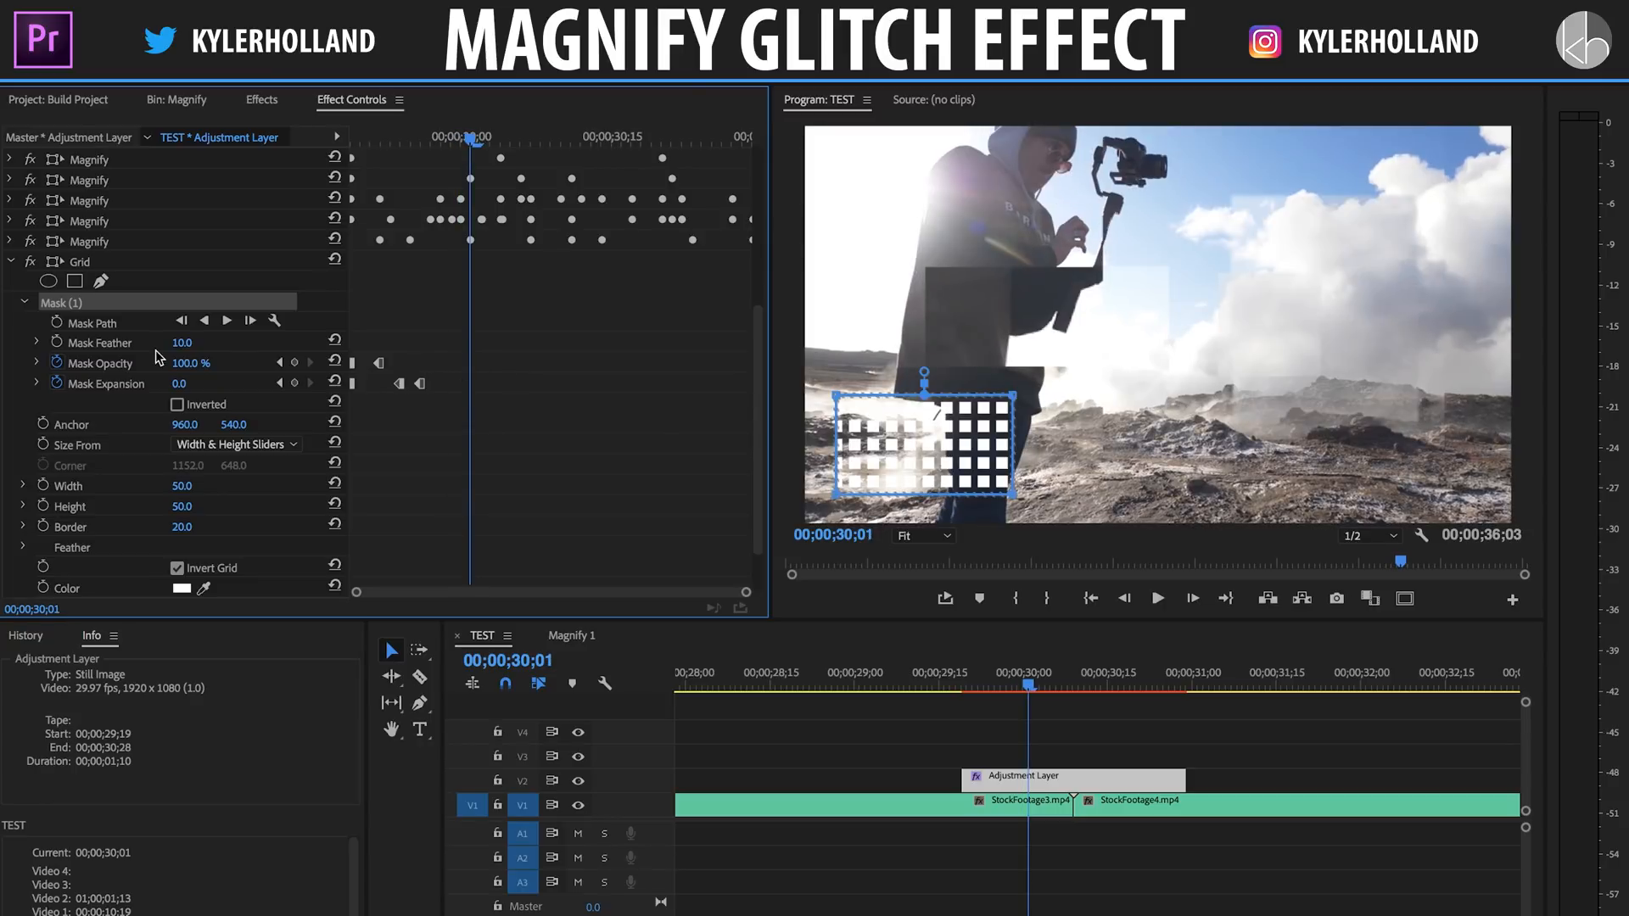
- Keyframe the Grid mask's opacity at 0% on 00;00;30;01, 50% on 00;00;30;04 and 0% on 00;00;30;10
{"action": "left_click", "coordinate": [188, 363]}
{"action": "type", "text": "0"}
{"action": "key", "text": "Return"}
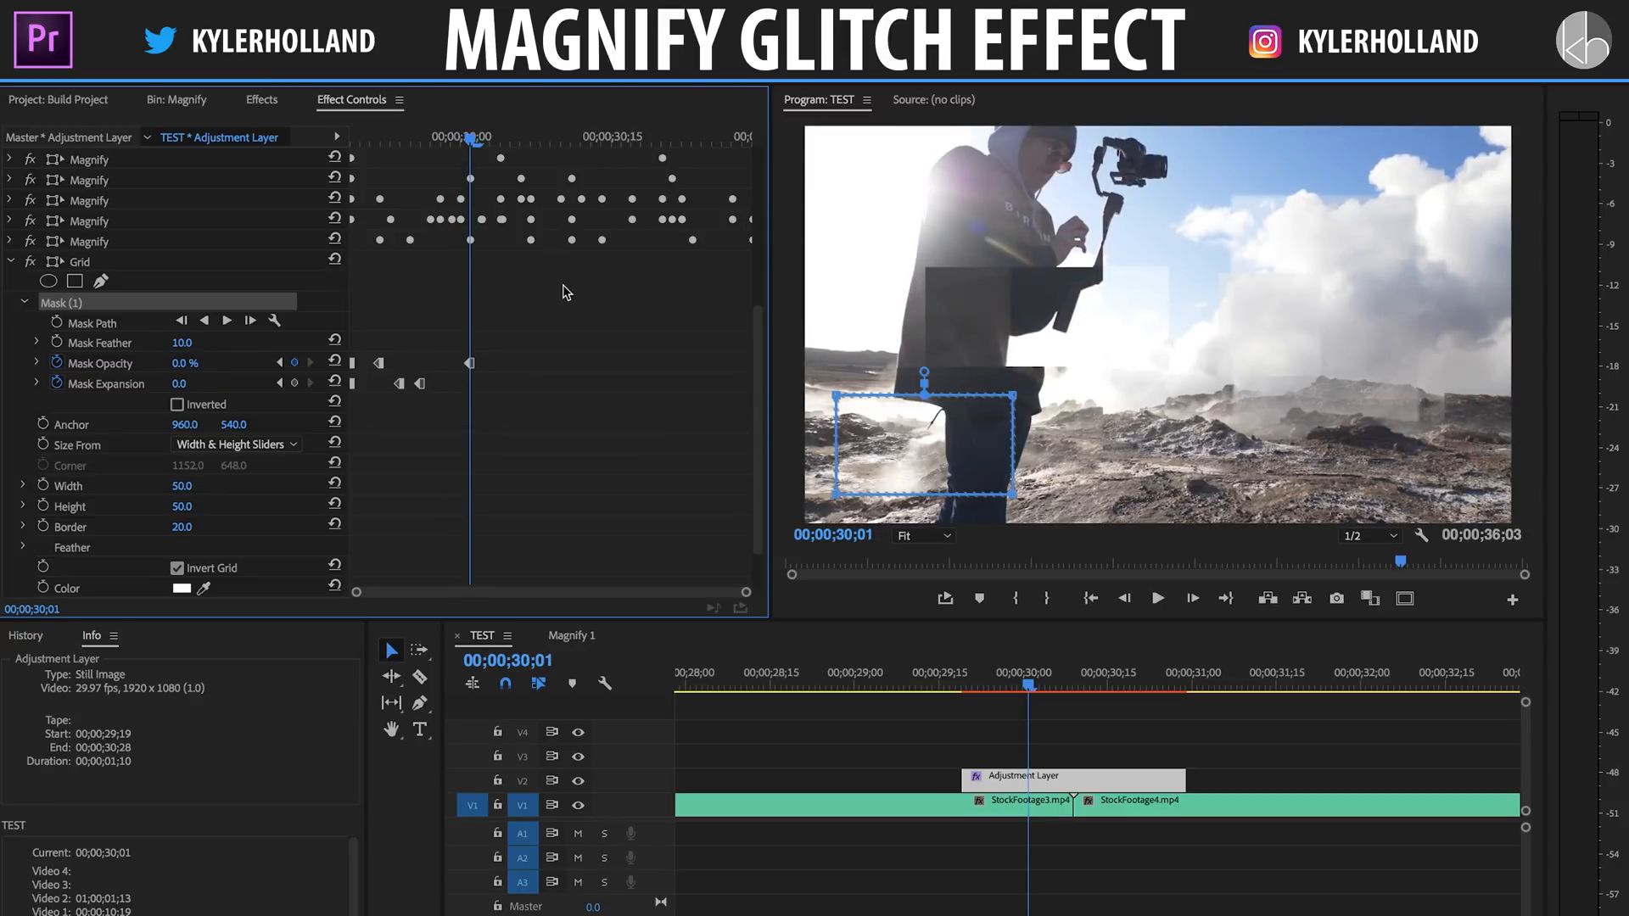
{"action": "key", "text": "Right"}
{"action": "key", "text": "Right"}
{"action": "key", "text": "Right"}
{"action": "left_click", "coordinate": [200, 365]}
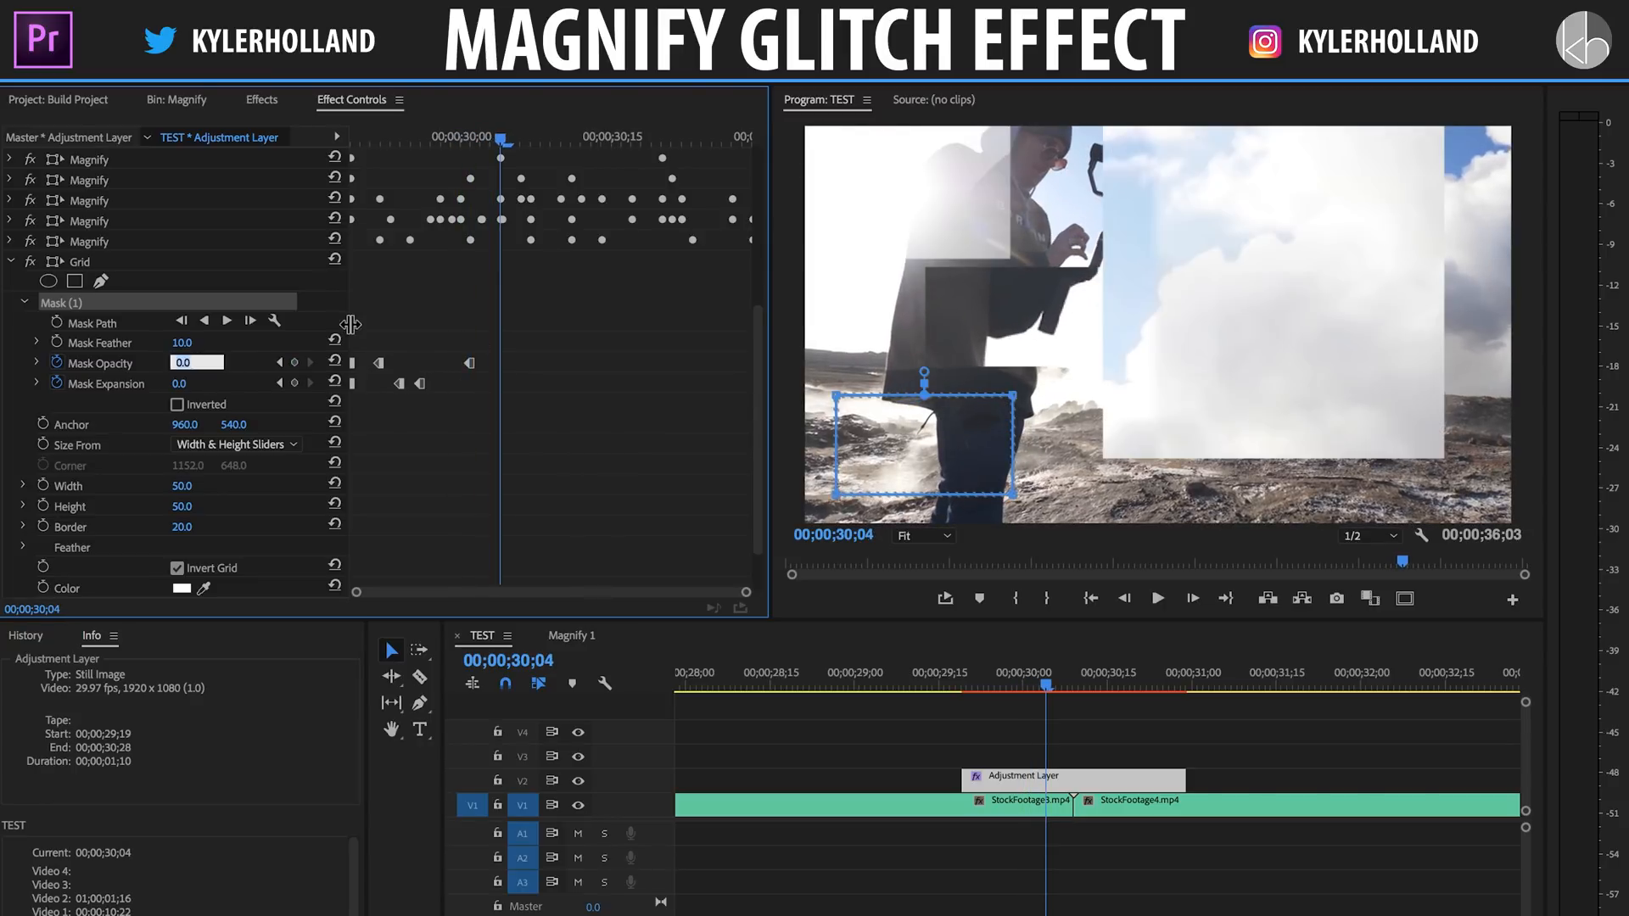
{"action": "type", "text": "10"}
- Play back the adjustment layer from its start to check the Grid's mask opacity animation
{"action": "left_click_drag", "start_coordinate": [561, 137], "coordinate": [340, 132]}
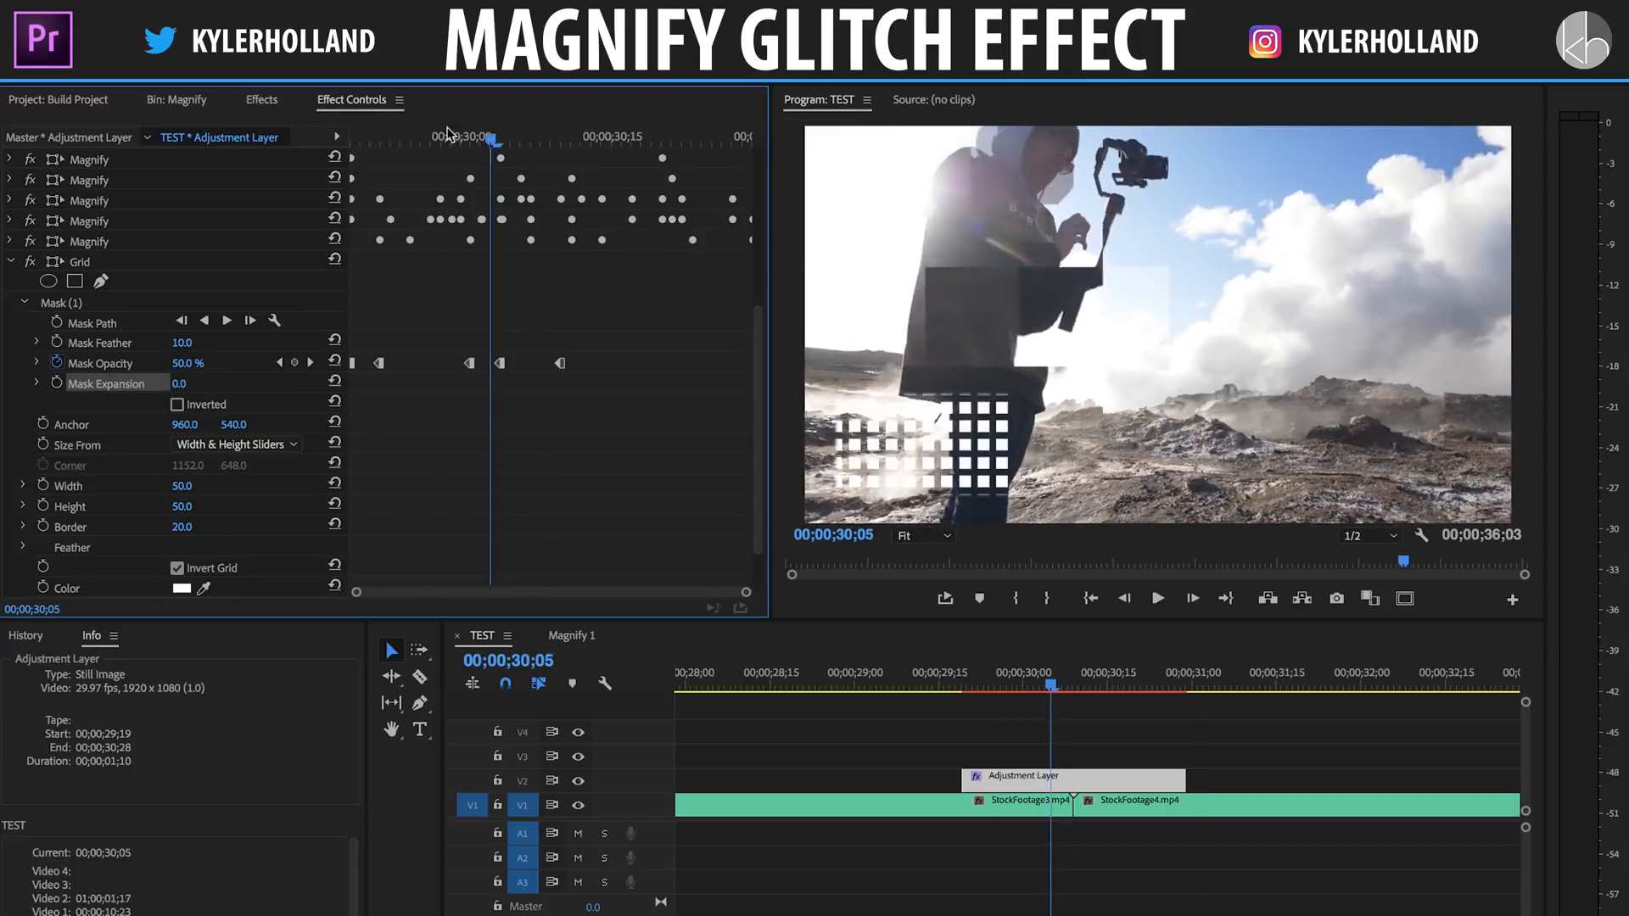
{"action": "key", "text": "space"}
{"action": "key", "text": "space"}
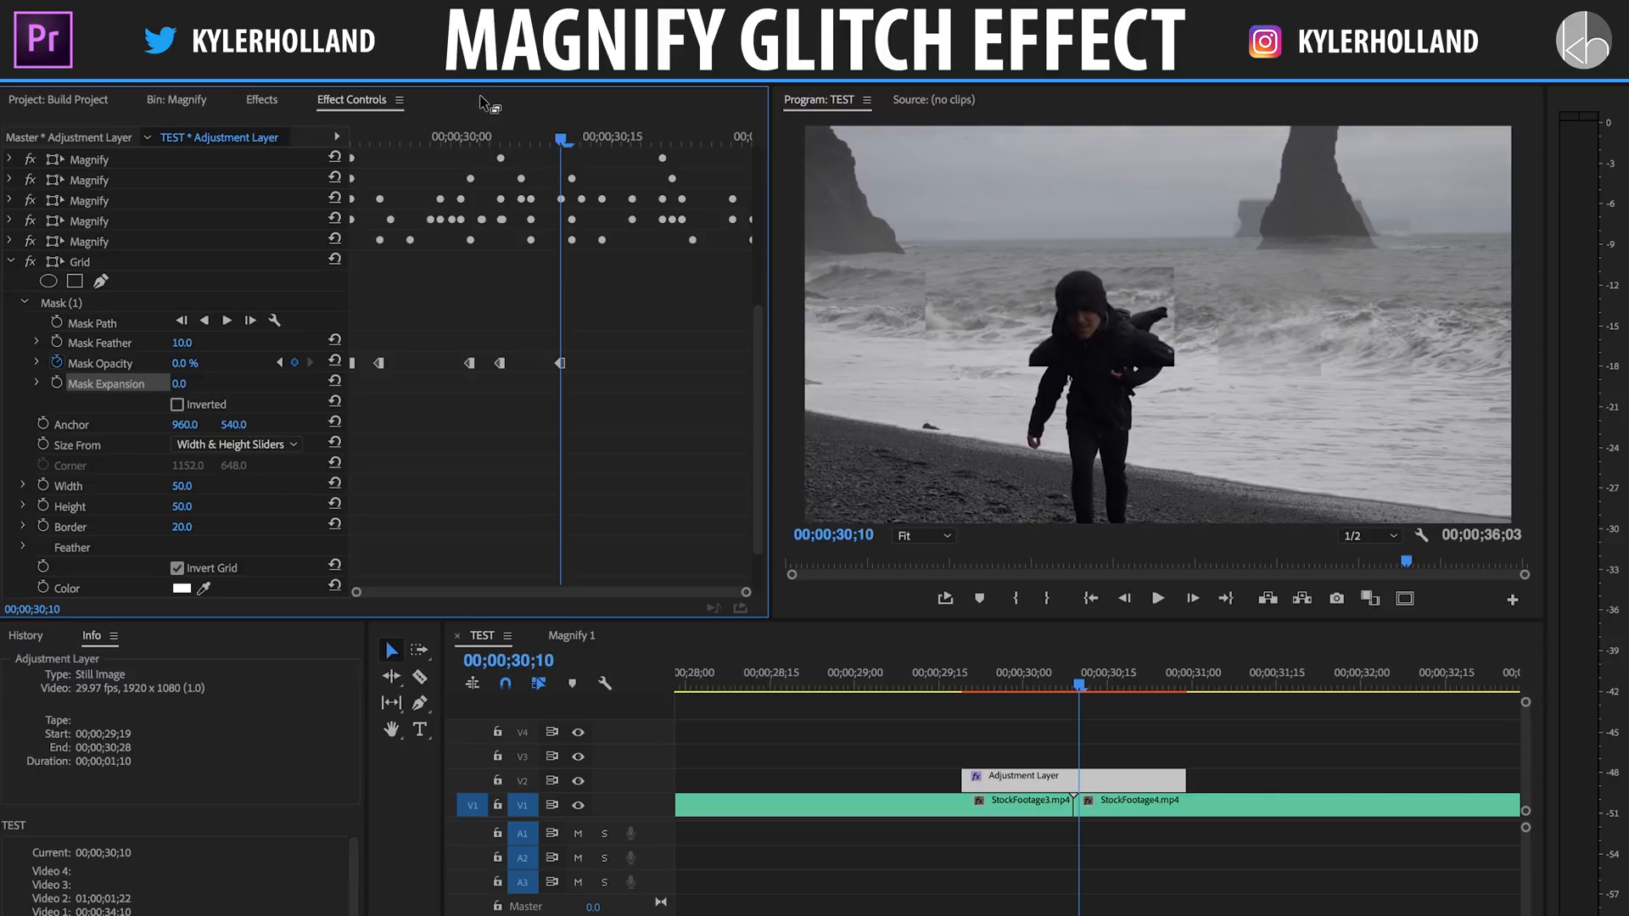
- Turn on path keyframing for the Grid's mask and keyframe its mask opacity at 0% on 00;00;30;25
{"action": "left_click_drag", "start_coordinate": [506, 137], "coordinate": [511, 131]}
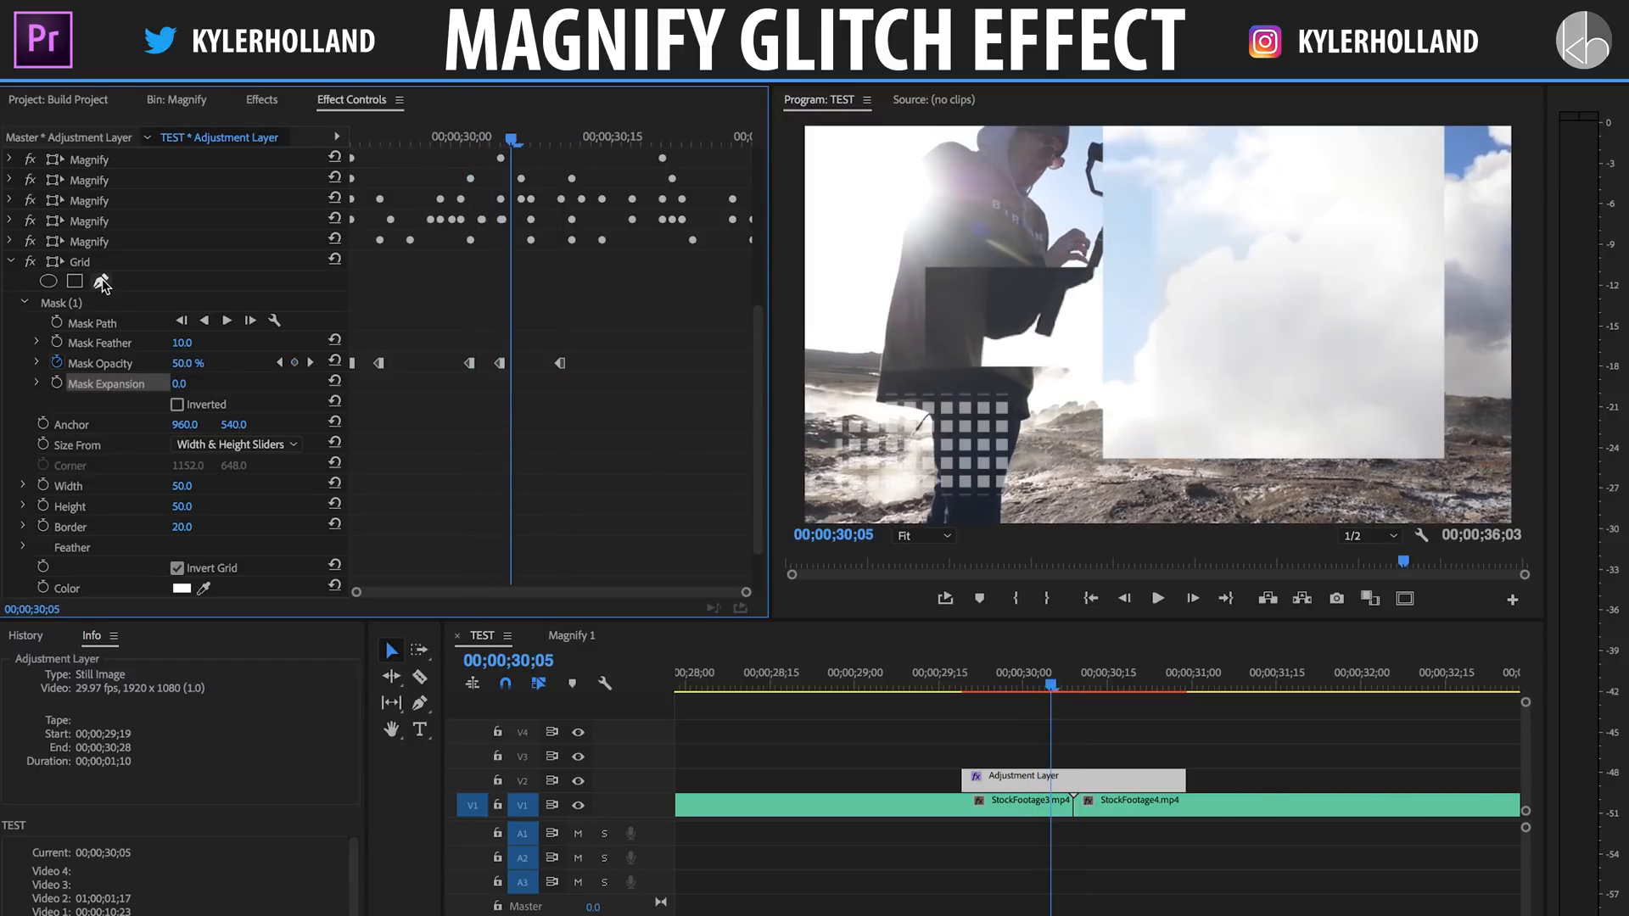
{"action": "left_click", "coordinate": [104, 306]}
{"action": "left_click", "coordinate": [1012, 408]}
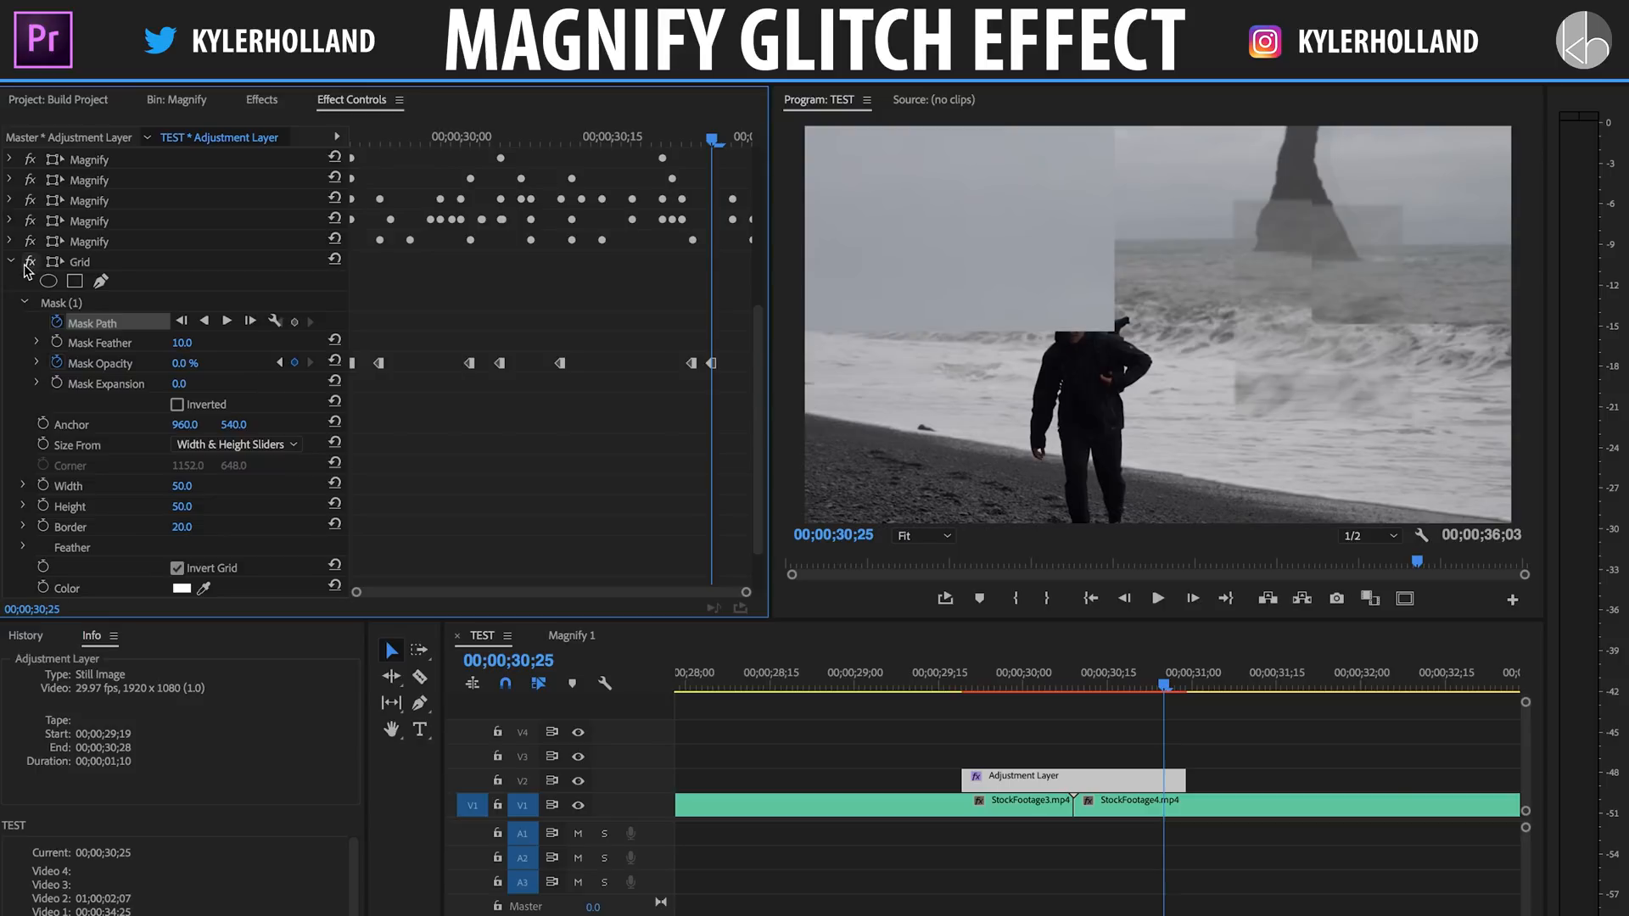
- Collapse the Grid effect and duplicate it on the adjustment layer
{"action": "left_click", "coordinate": [11, 262]}
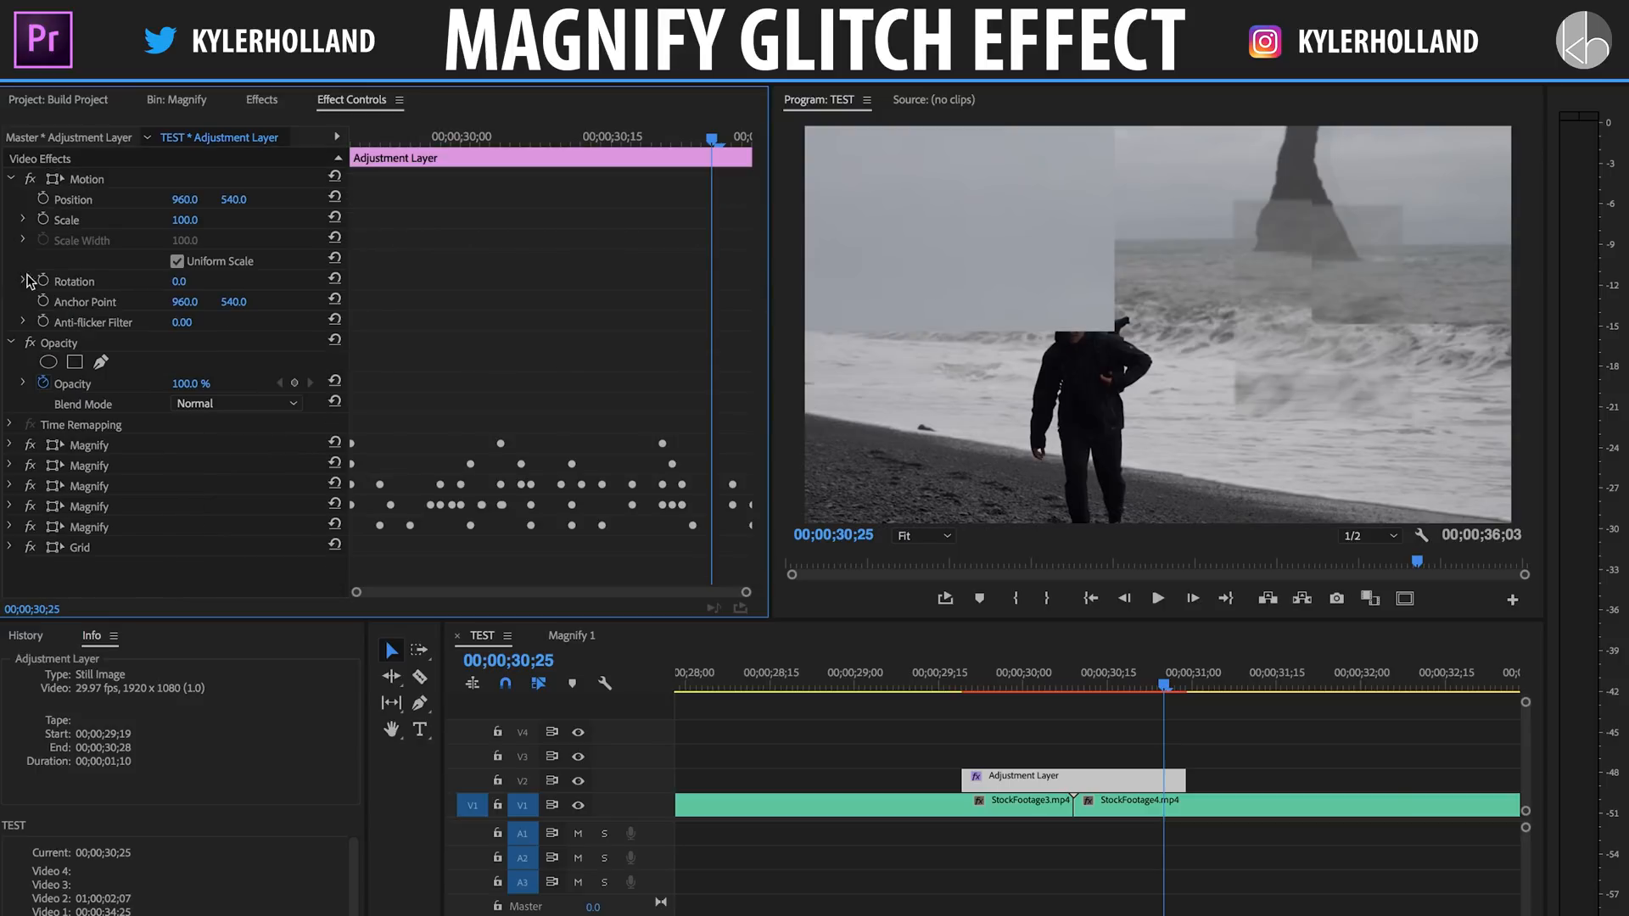
{"action": "left_click", "coordinate": [89, 548]}
{"action": "right_click", "coordinate": [90, 552]}
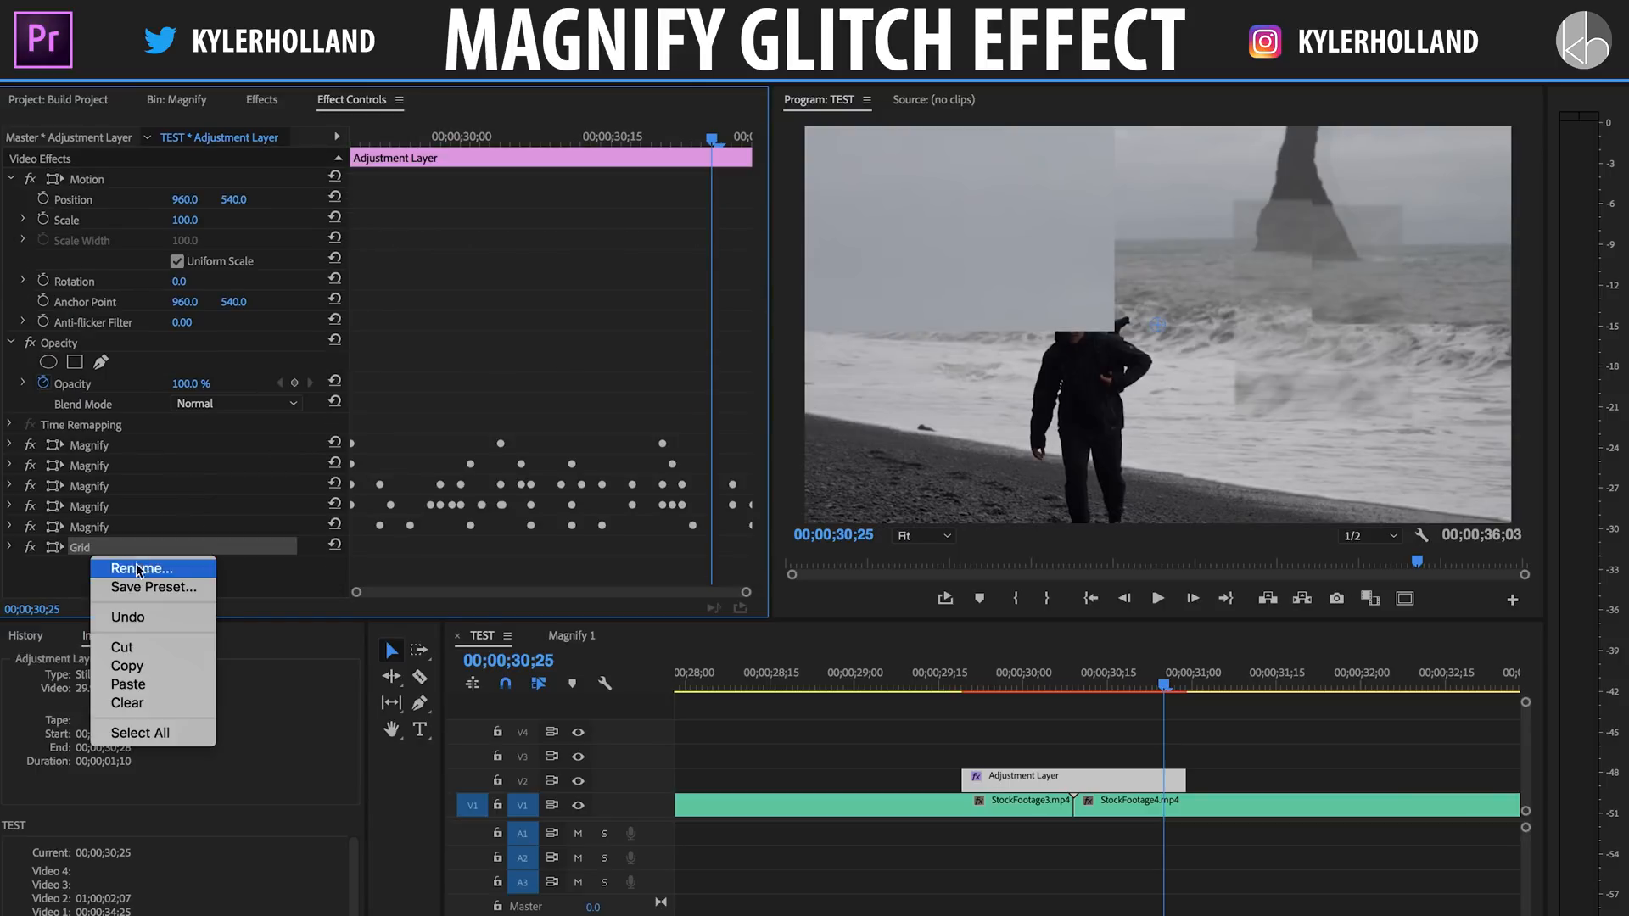
{"action": "left_click", "coordinate": [148, 666]}
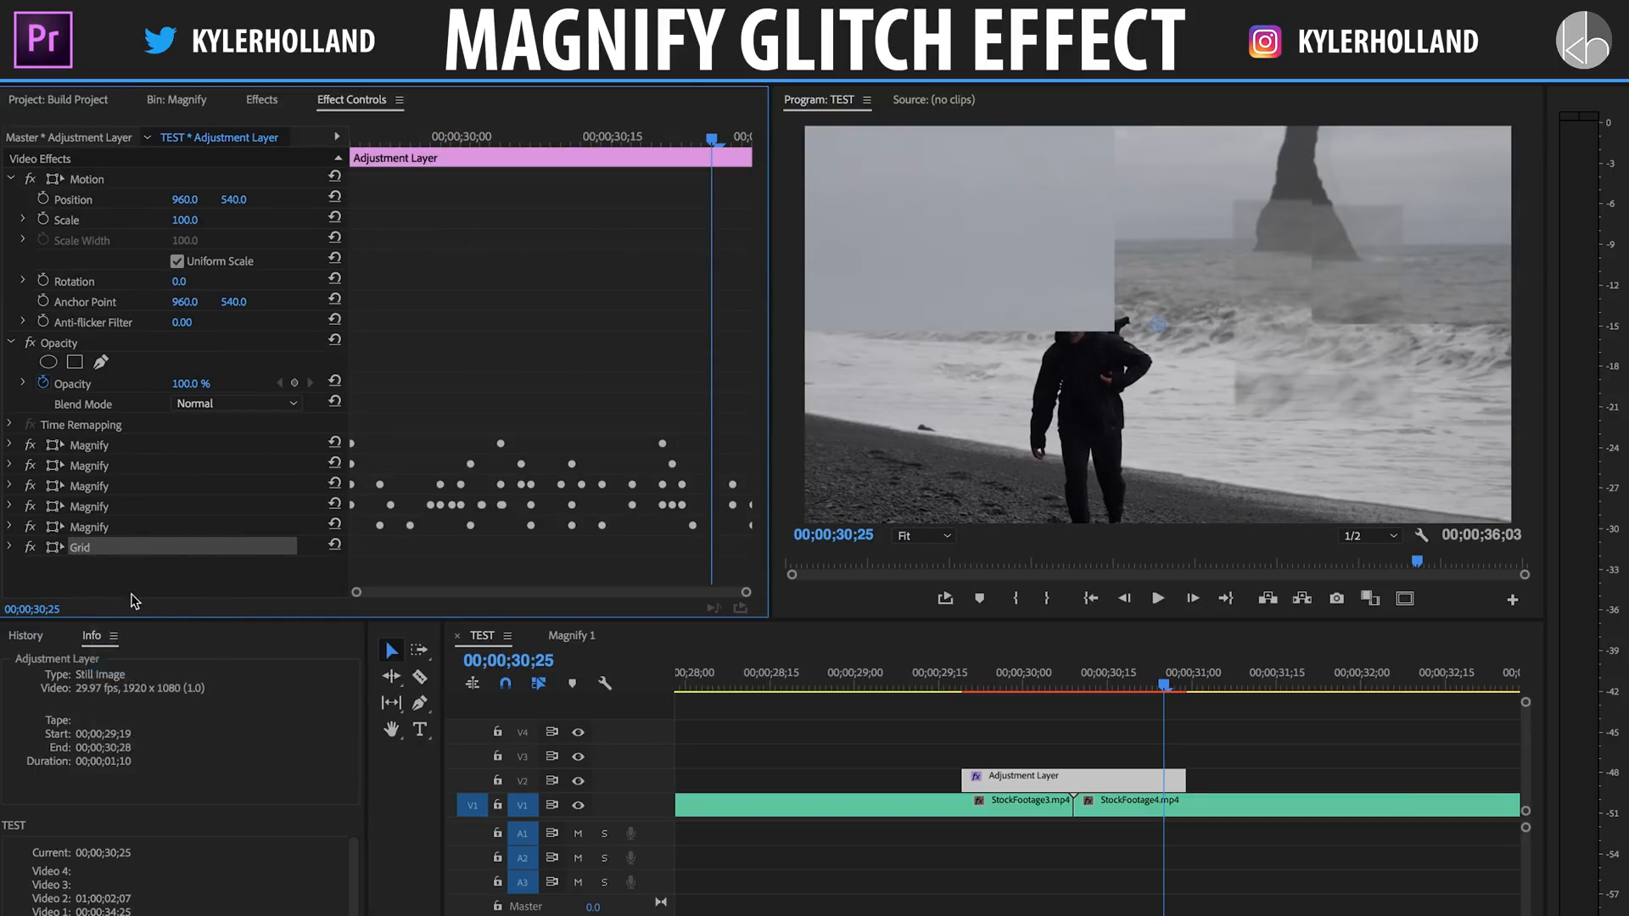
{"action": "right_click", "coordinate": [111, 593]}
{"action": "left_click", "coordinate": [166, 726]}
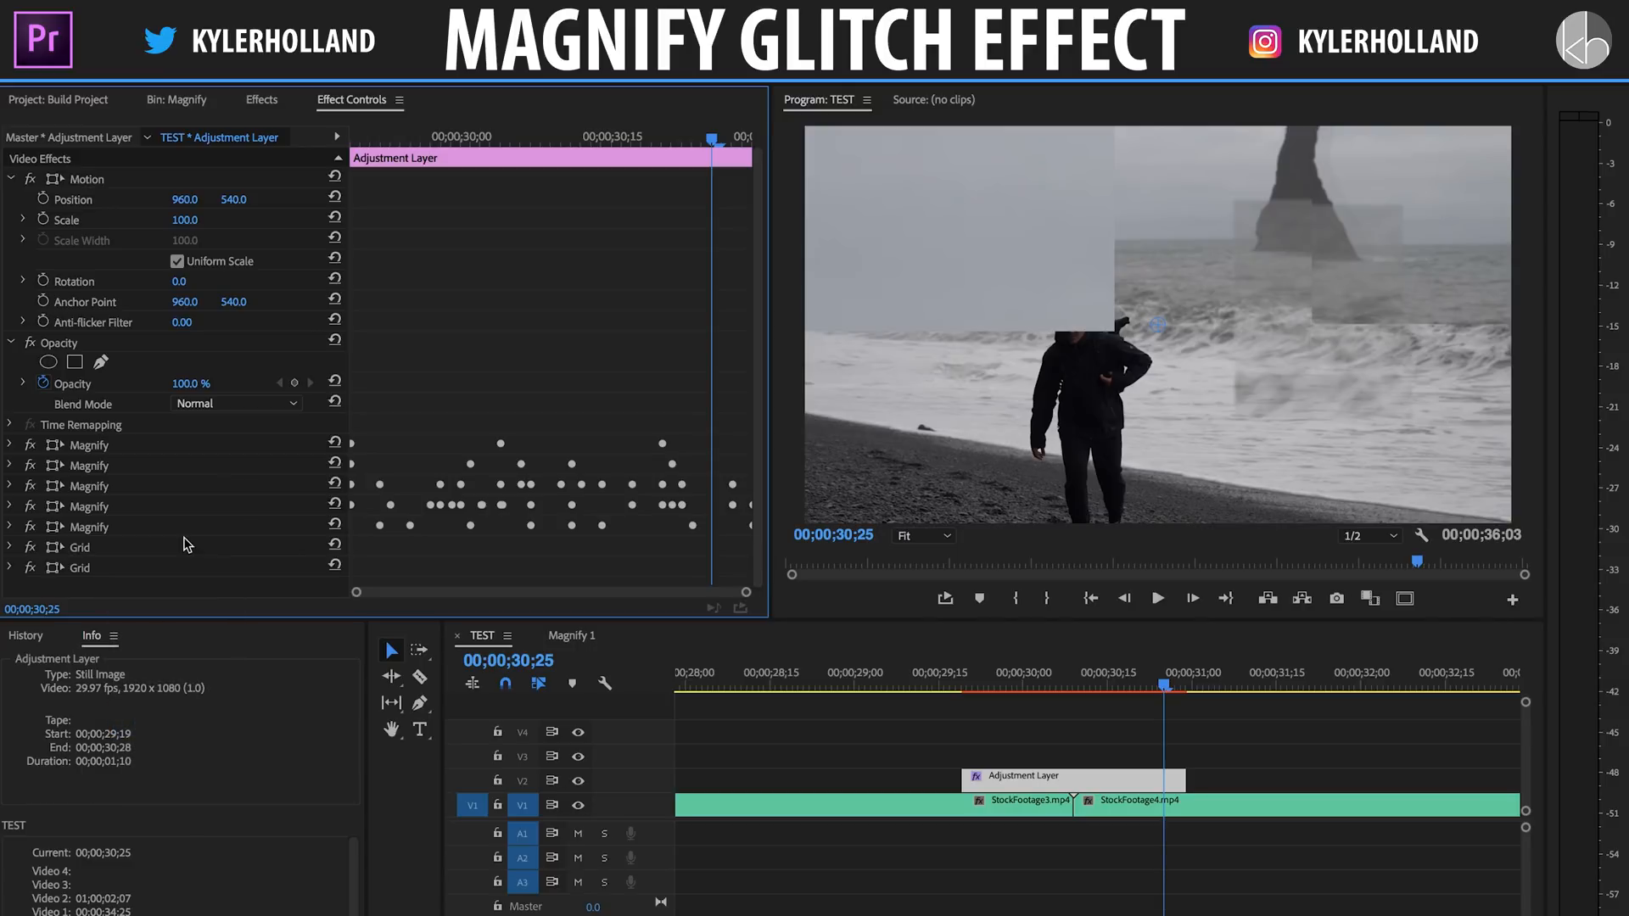
- Retime the second Grid's mask opacity keyframes, spreading them across the transition
{"action": "left_click", "coordinate": [106, 569]}
{"action": "left_click", "coordinate": [9, 568]}
{"action": "scroll", "coordinate": [523, 407], "scroll_direction": "down", "scroll_amount": 5}
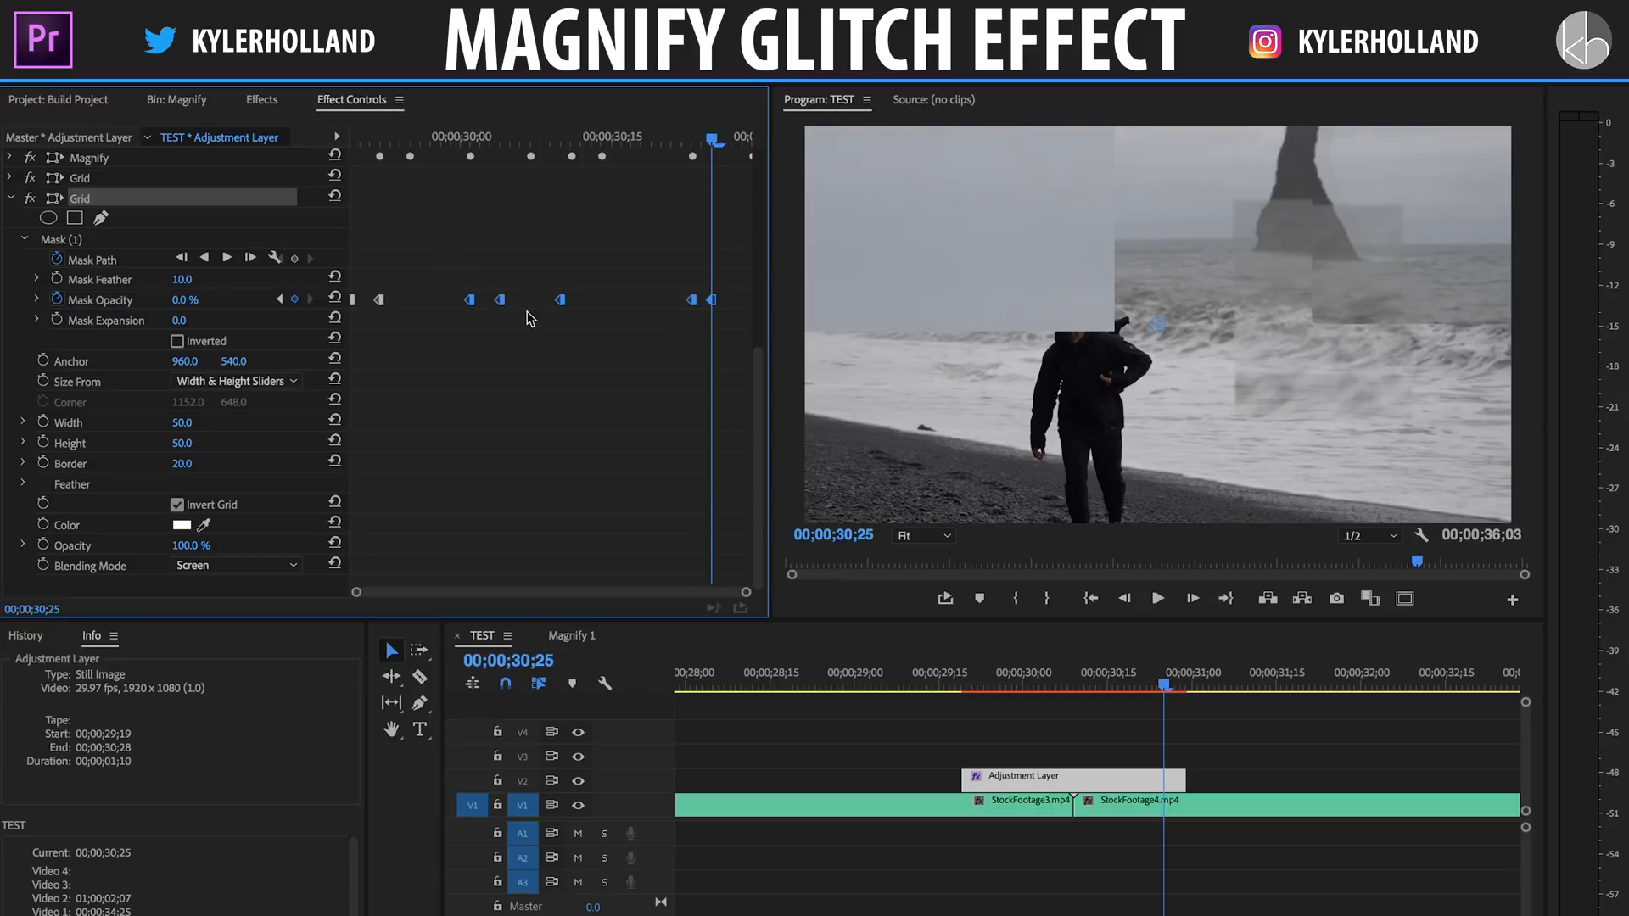
{"action": "left_click", "coordinate": [501, 304]}
{"action": "left_click_drag", "start_coordinate": [500, 302], "coordinate": [601, 300]}
{"action": "left_click", "coordinate": [692, 302]}
{"action": "mouse_move", "coordinate": [711, 300]}
{"action": "left_mouse_down"}
{"action": "mouse_move", "coordinate": [533, 300]}
{"action": "mouse_move", "coordinate": [706, 311]}
{"action": "left_mouse_up"}
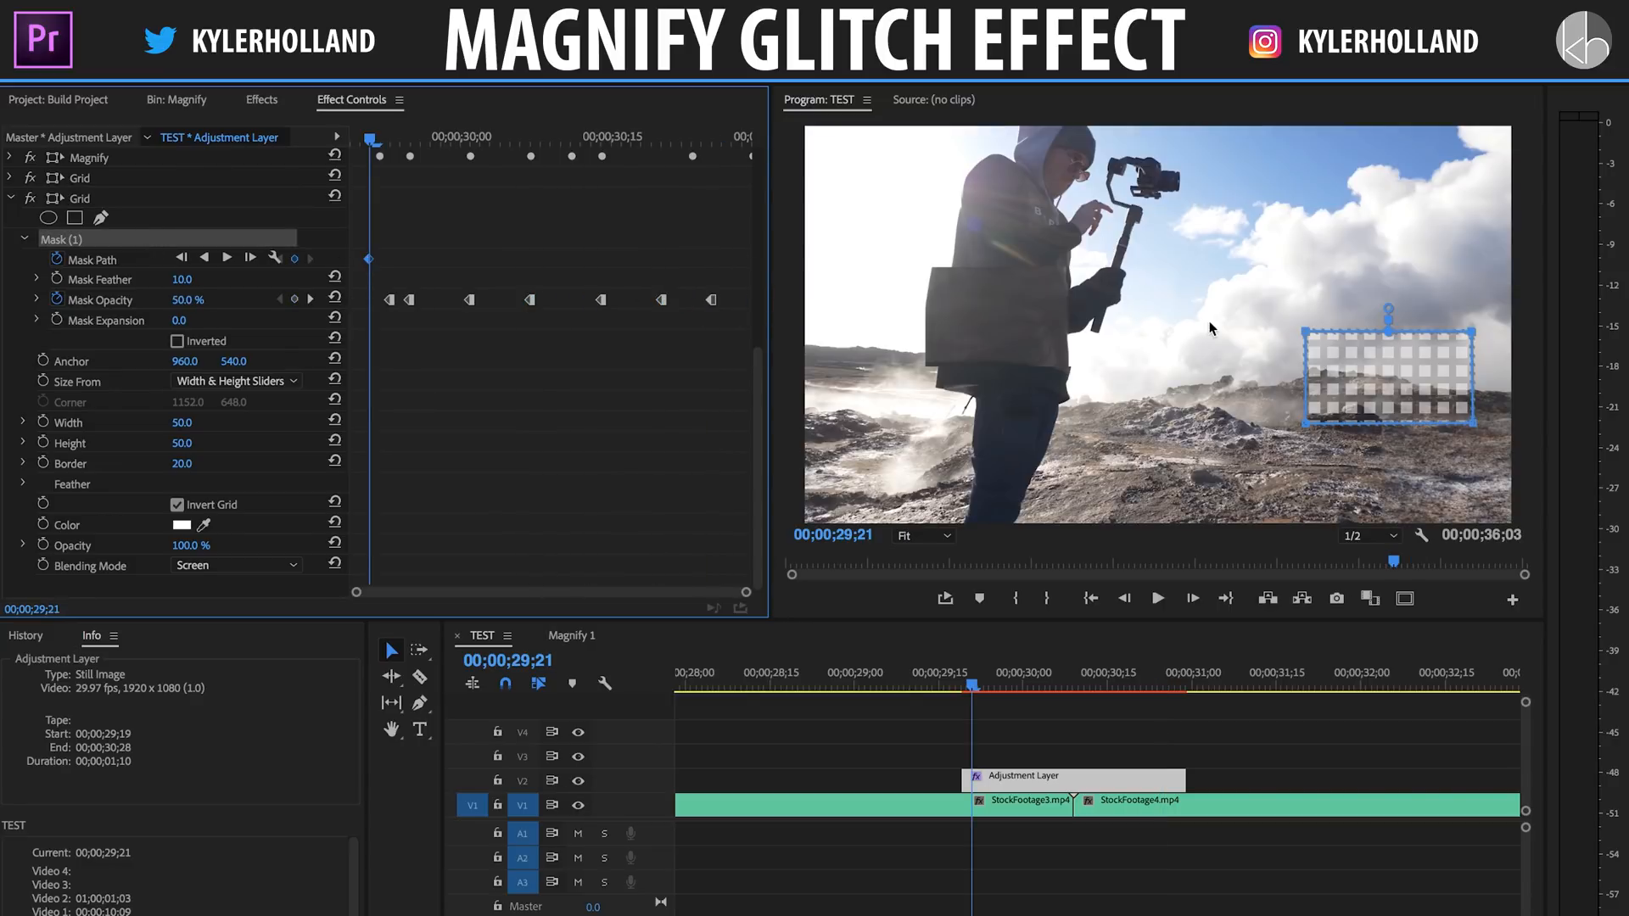
- Reshape the second Grid's mask into a tall, narrow strip reaching from the sky to the horizon at 00;00;29;21
{"action": "left_click", "coordinate": [1306, 340]}
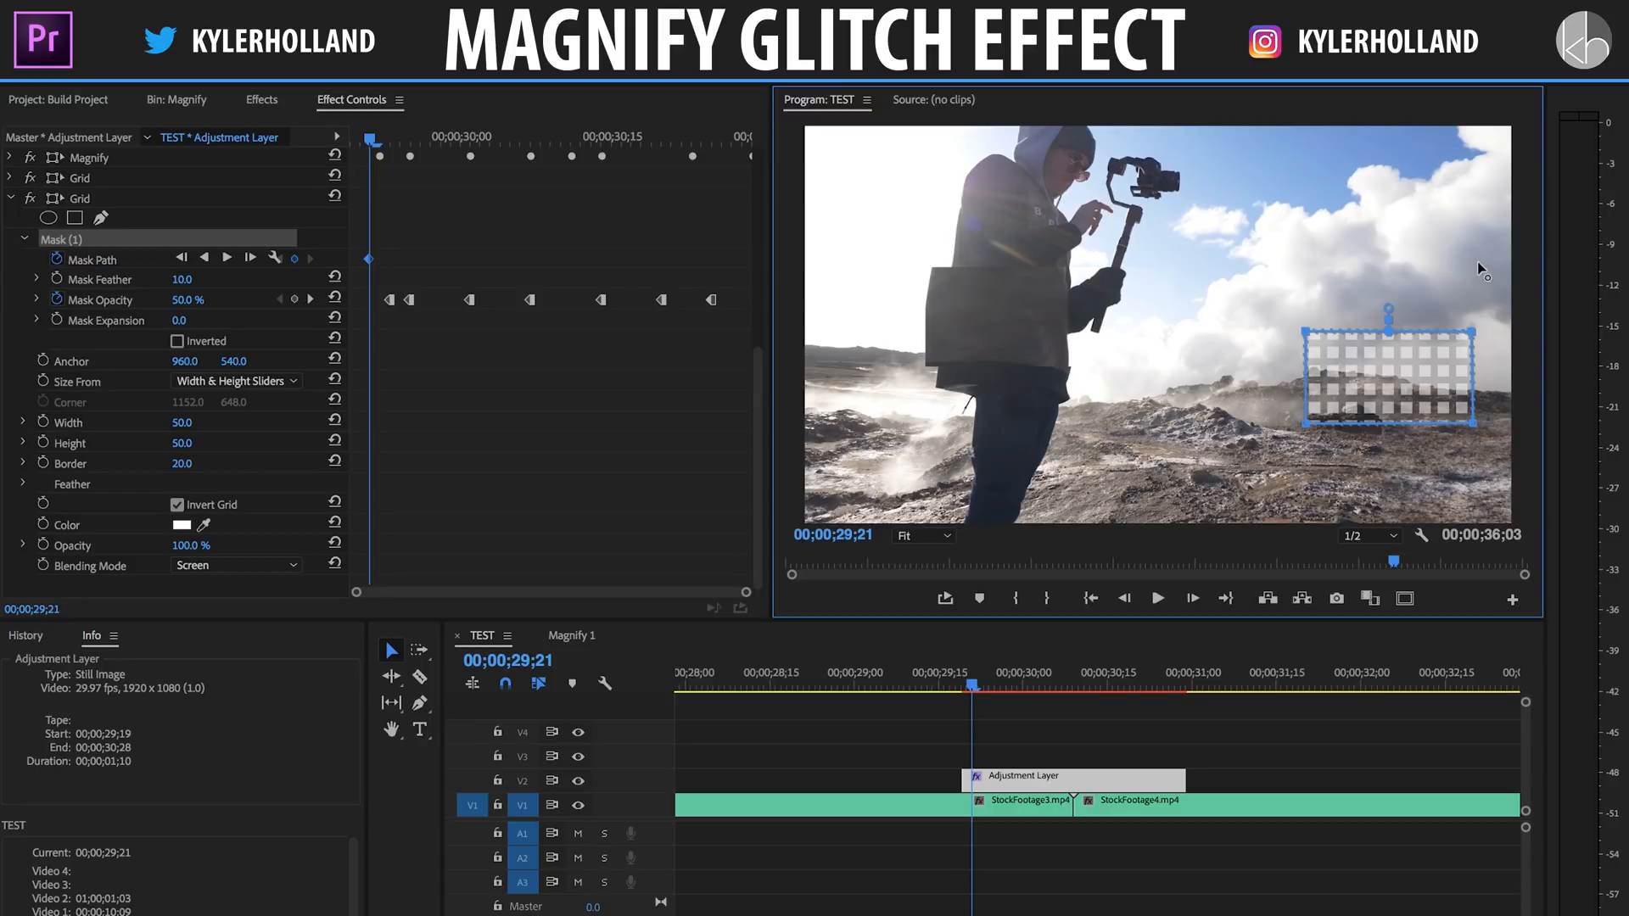
{"action": "left_click_drag", "start_coordinate": [1465, 215], "coordinate": [1471, 150]}
{"action": "left_click_drag", "start_coordinate": [1473, 424], "coordinate": [1348, 422]}
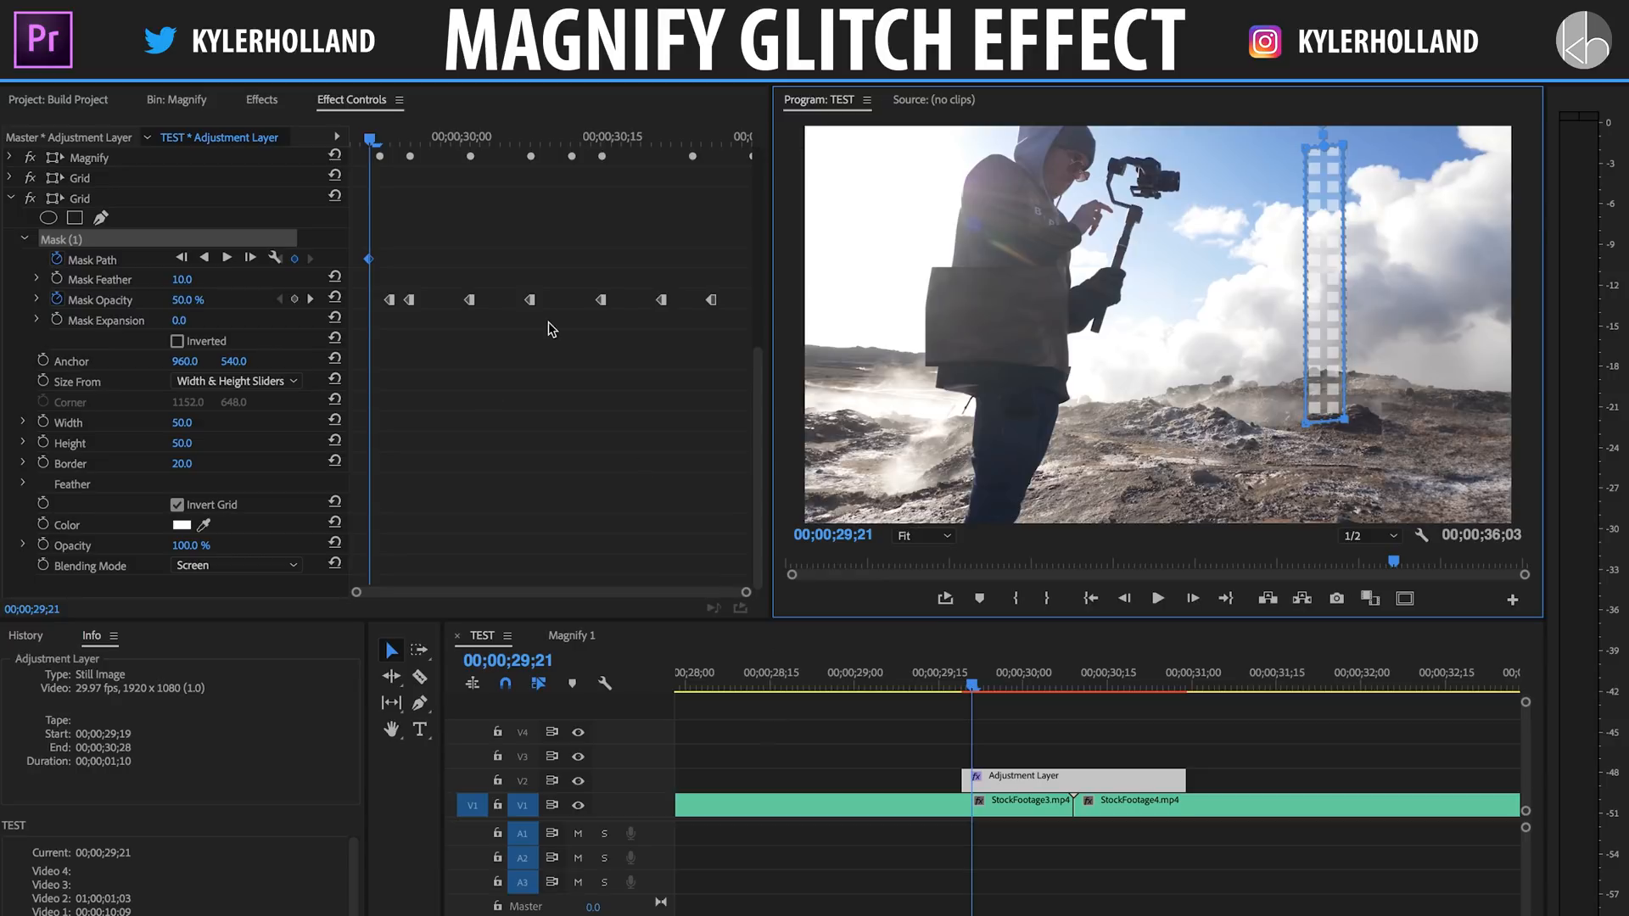
- Play back the transition with both Grid effects and examine the frame at 00;00;30;23
{"action": "left_click", "coordinate": [921, 679]}
{"action": "key", "text": "space"}
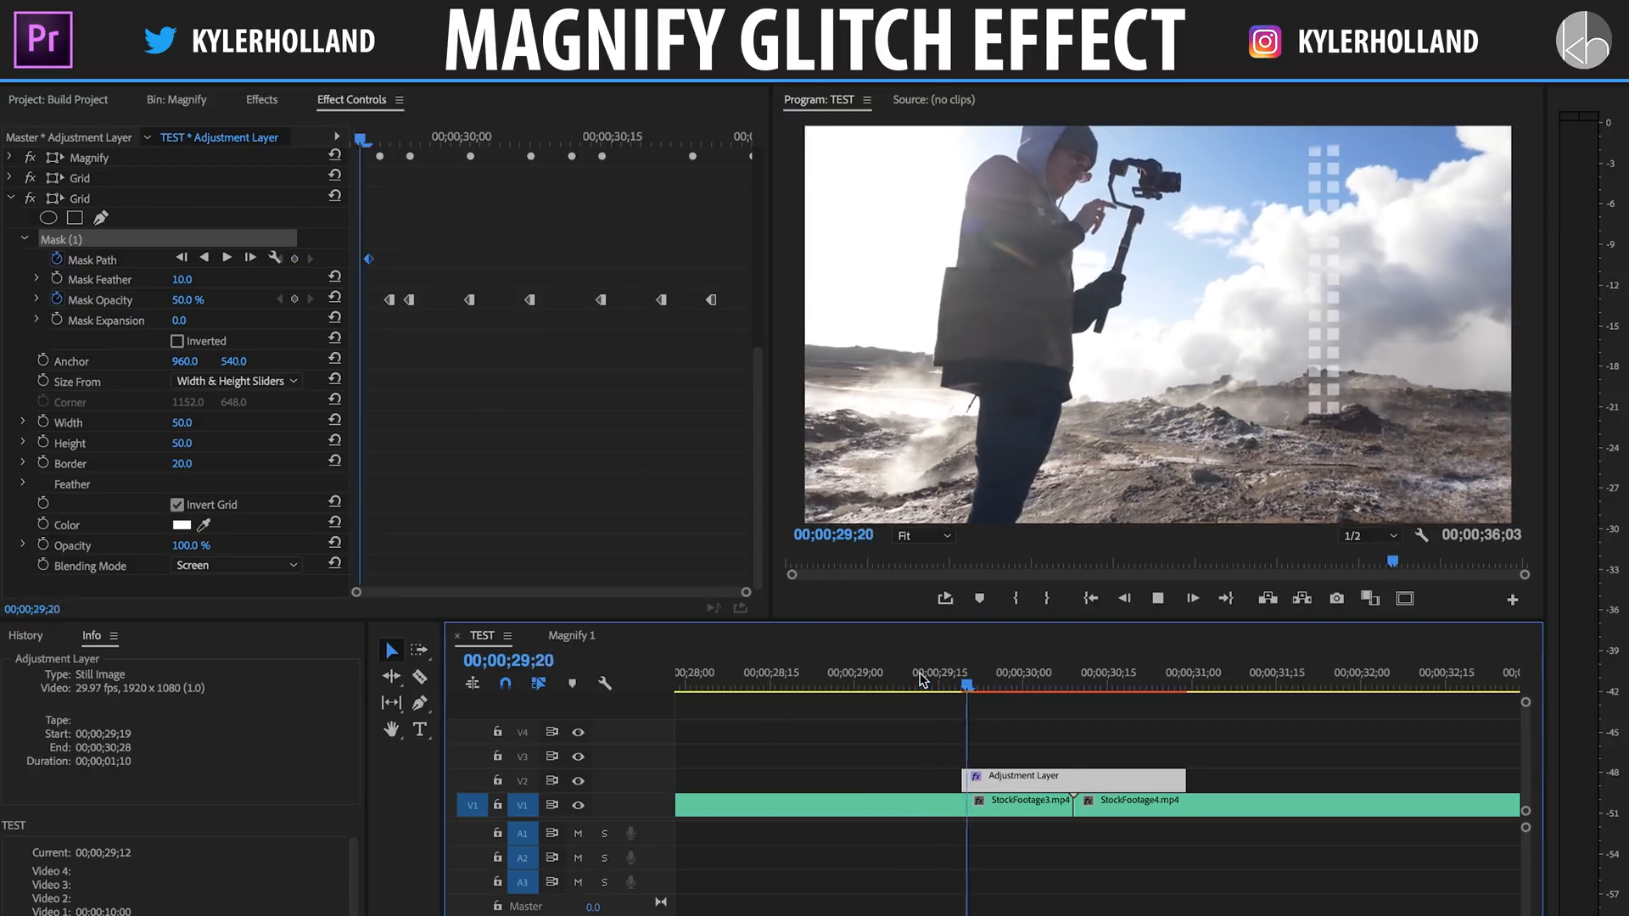
{"action": "key", "text": "space"}
{"action": "left_click_drag", "start_coordinate": [1078, 679], "coordinate": [1156, 688]}
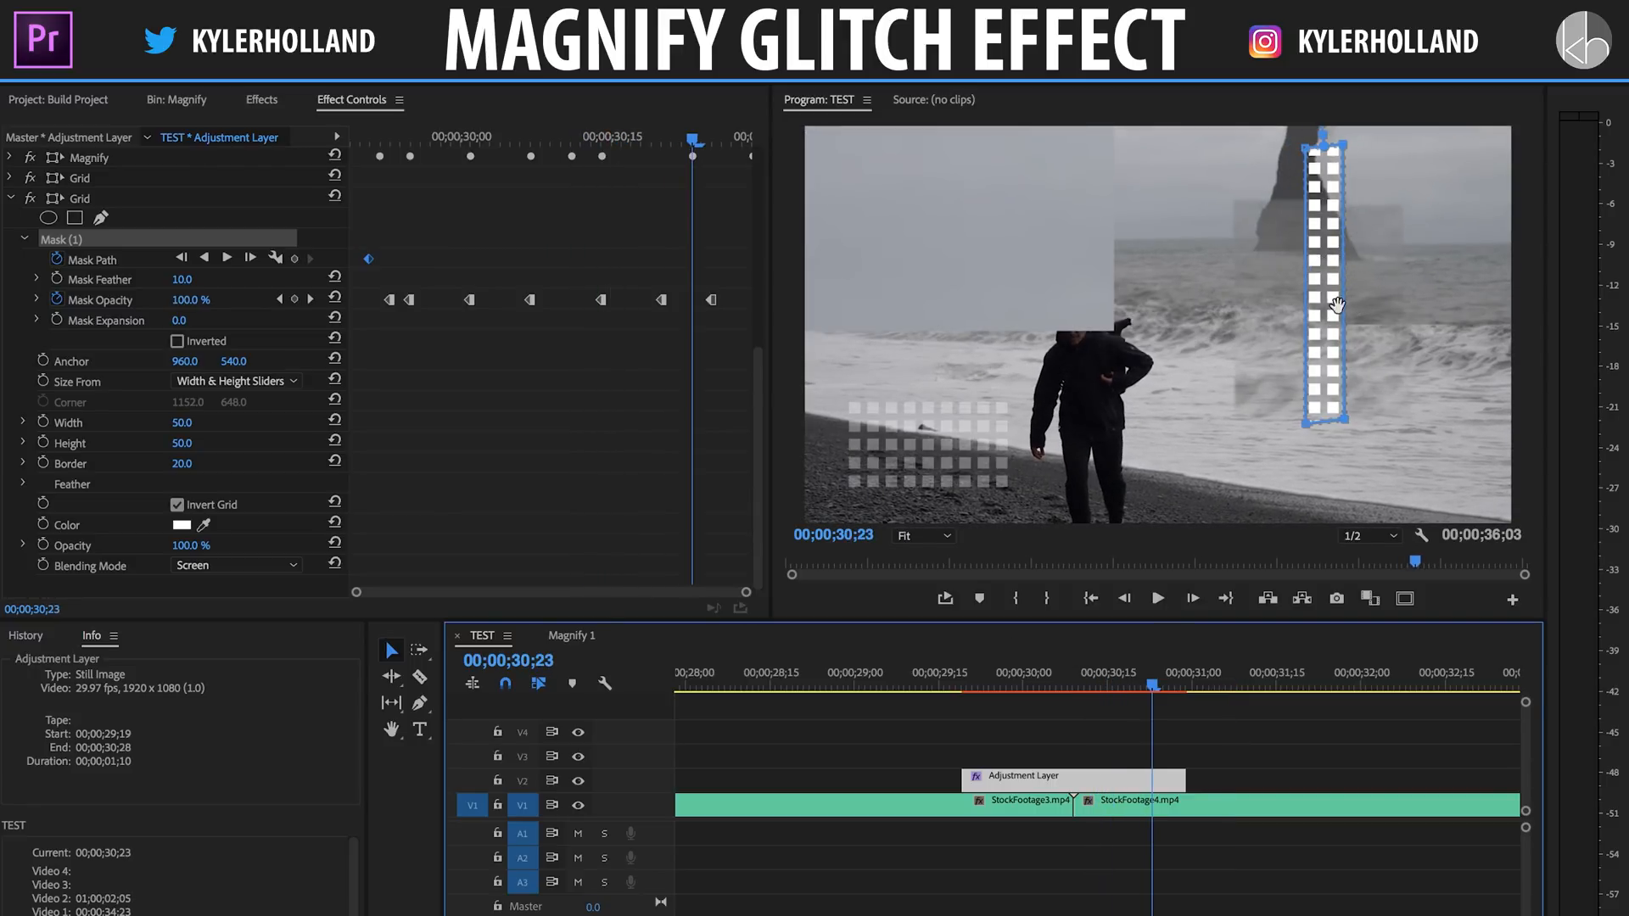
- Collapse the second Grid and move both Grid effects above the Magnify effects in the effect order
{"action": "scroll", "coordinate": [534, 415], "scroll_direction": "up", "scroll_amount": 4}
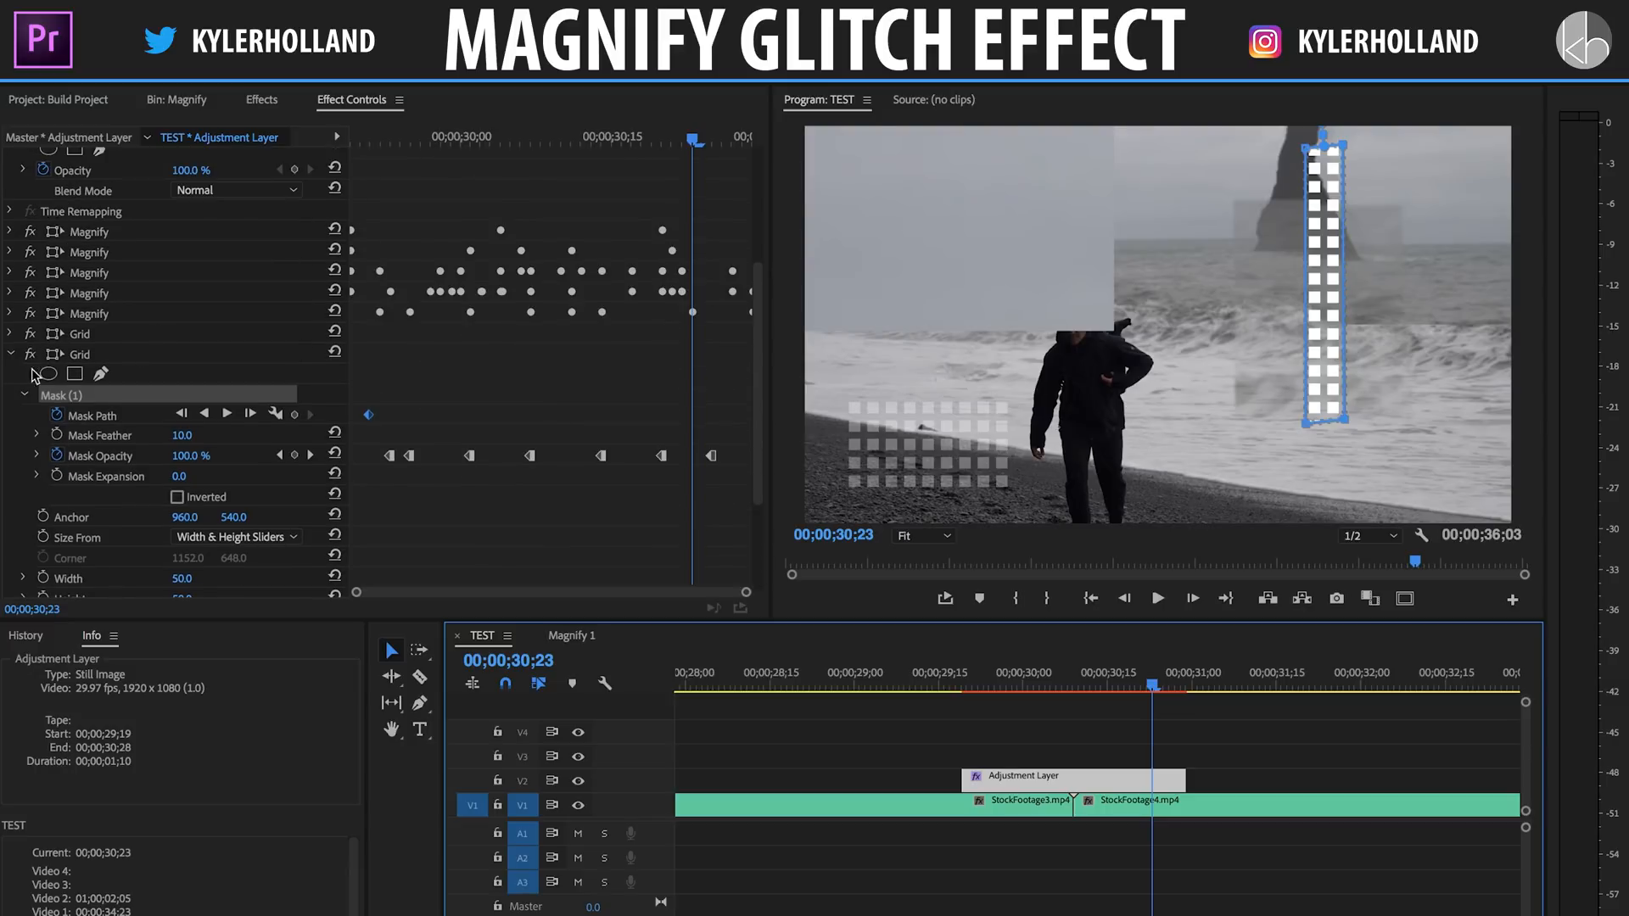
{"action": "left_click", "coordinate": [10, 356]}
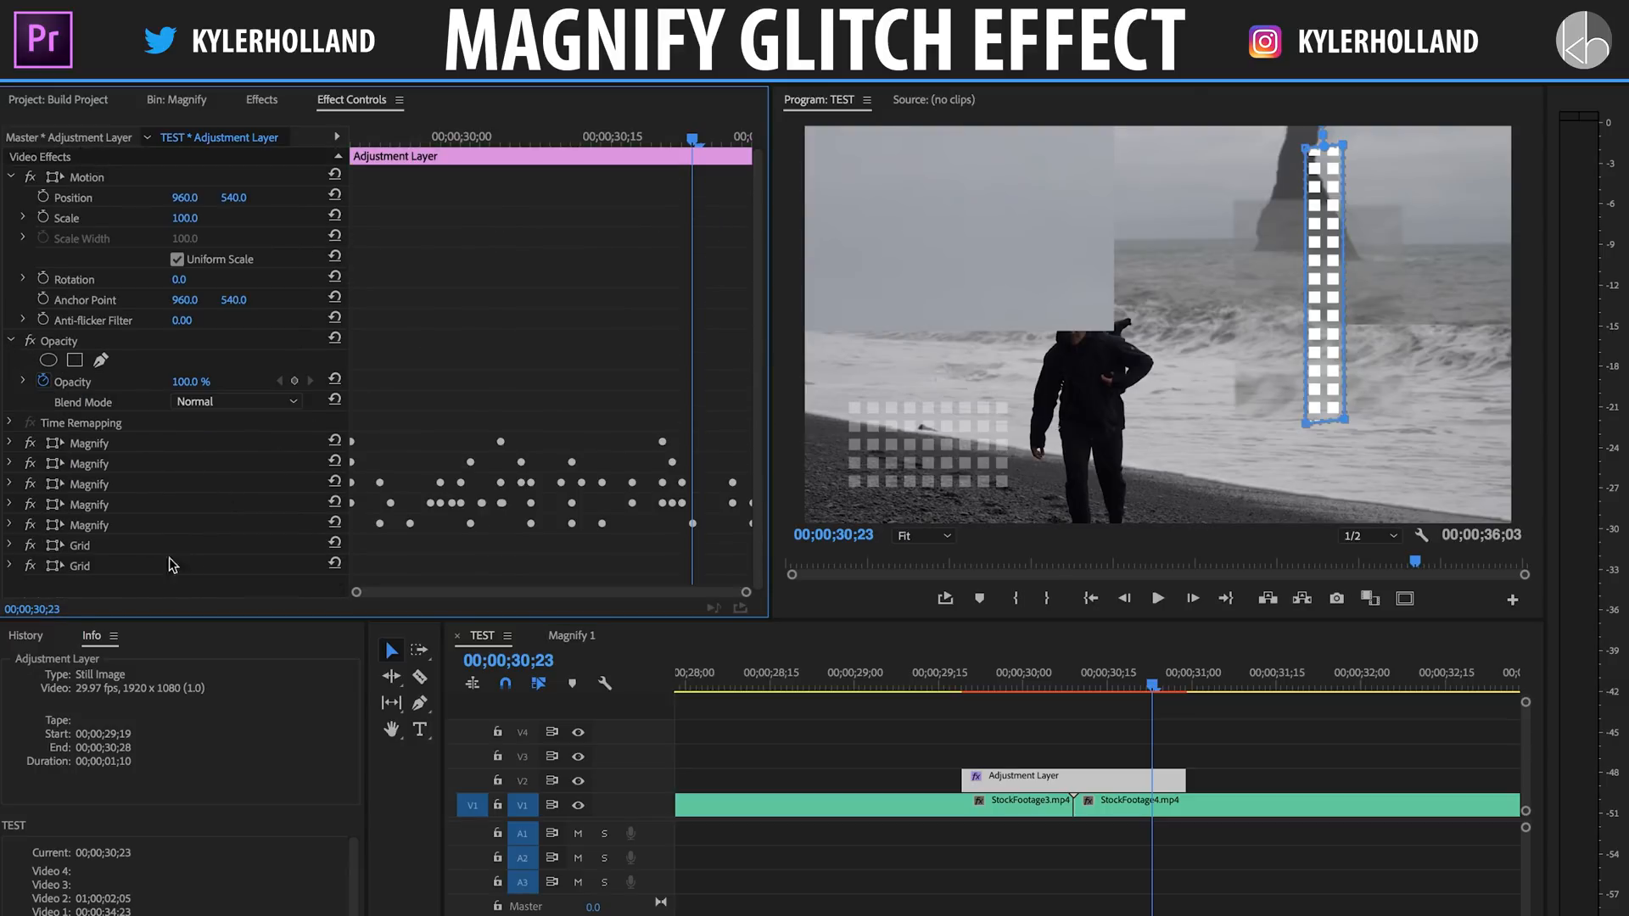
{"action": "left_click", "coordinate": [83, 550], "text": "shift"}
{"action": "left_click_drag", "start_coordinate": [89, 554], "coordinate": [93, 448]}
{"action": "left_click_drag", "start_coordinate": [89, 556], "coordinate": [88, 458]}
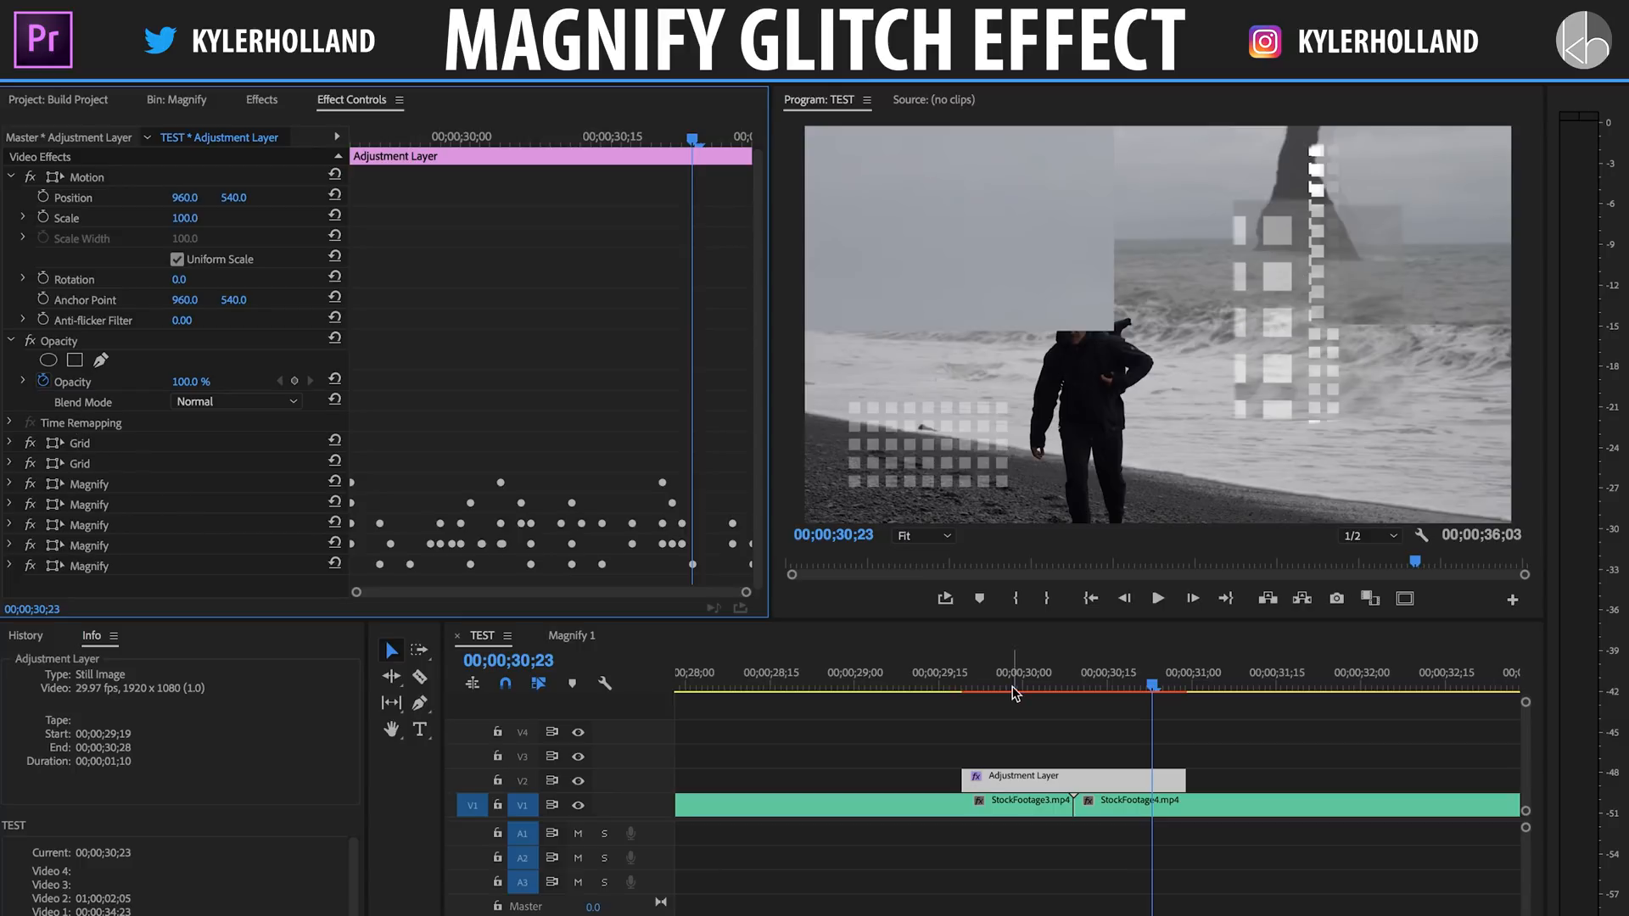
- Play back the transition to review the reordered Grid and Magnify effects
{"action": "left_click", "coordinate": [901, 679]}
{"action": "key", "text": "space"}
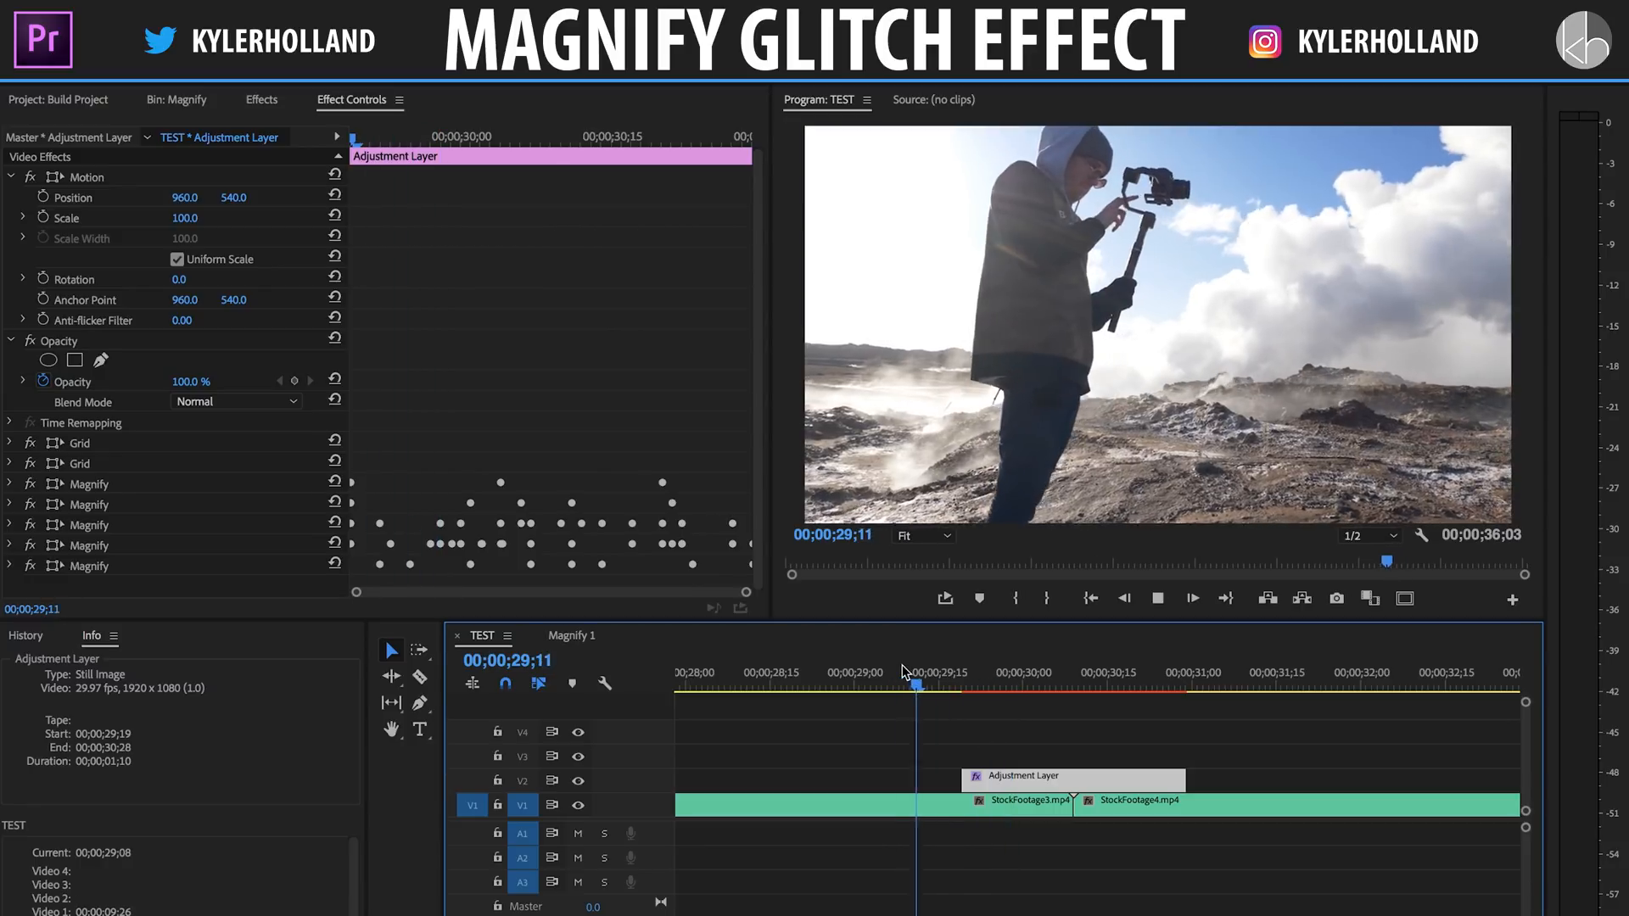
{"action": "key", "text": "space"}
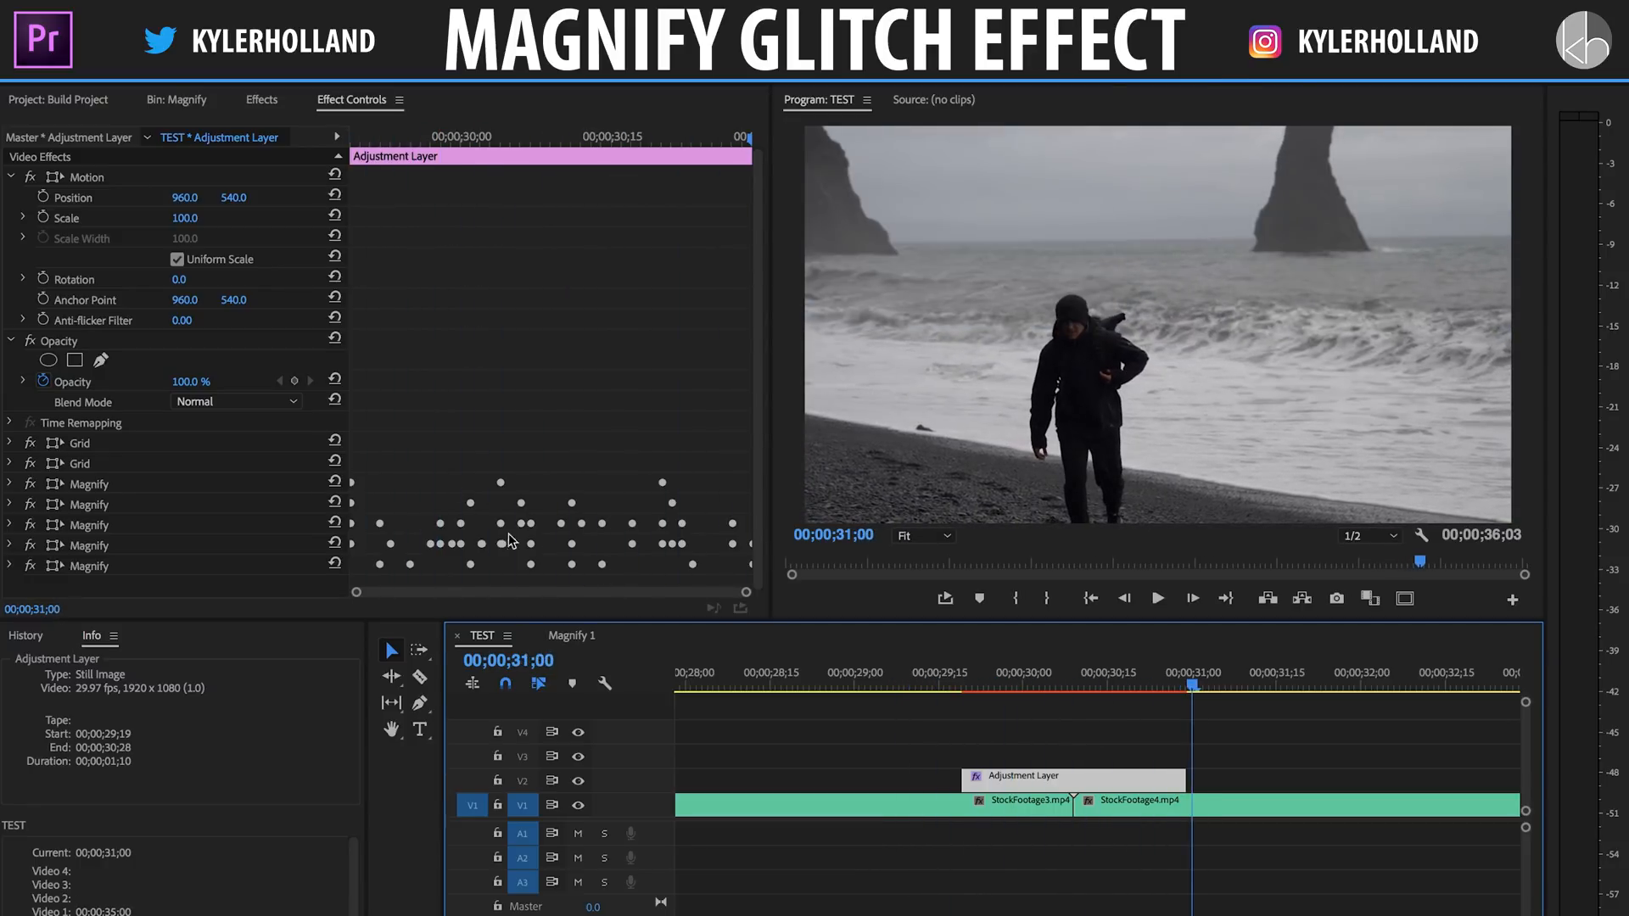
- Search the effects library for "turb", apply Turbulent Displace to the adjustment layer, and show its effect controls at 00;00;30;00
{"action": "left_click", "coordinate": [263, 101]}
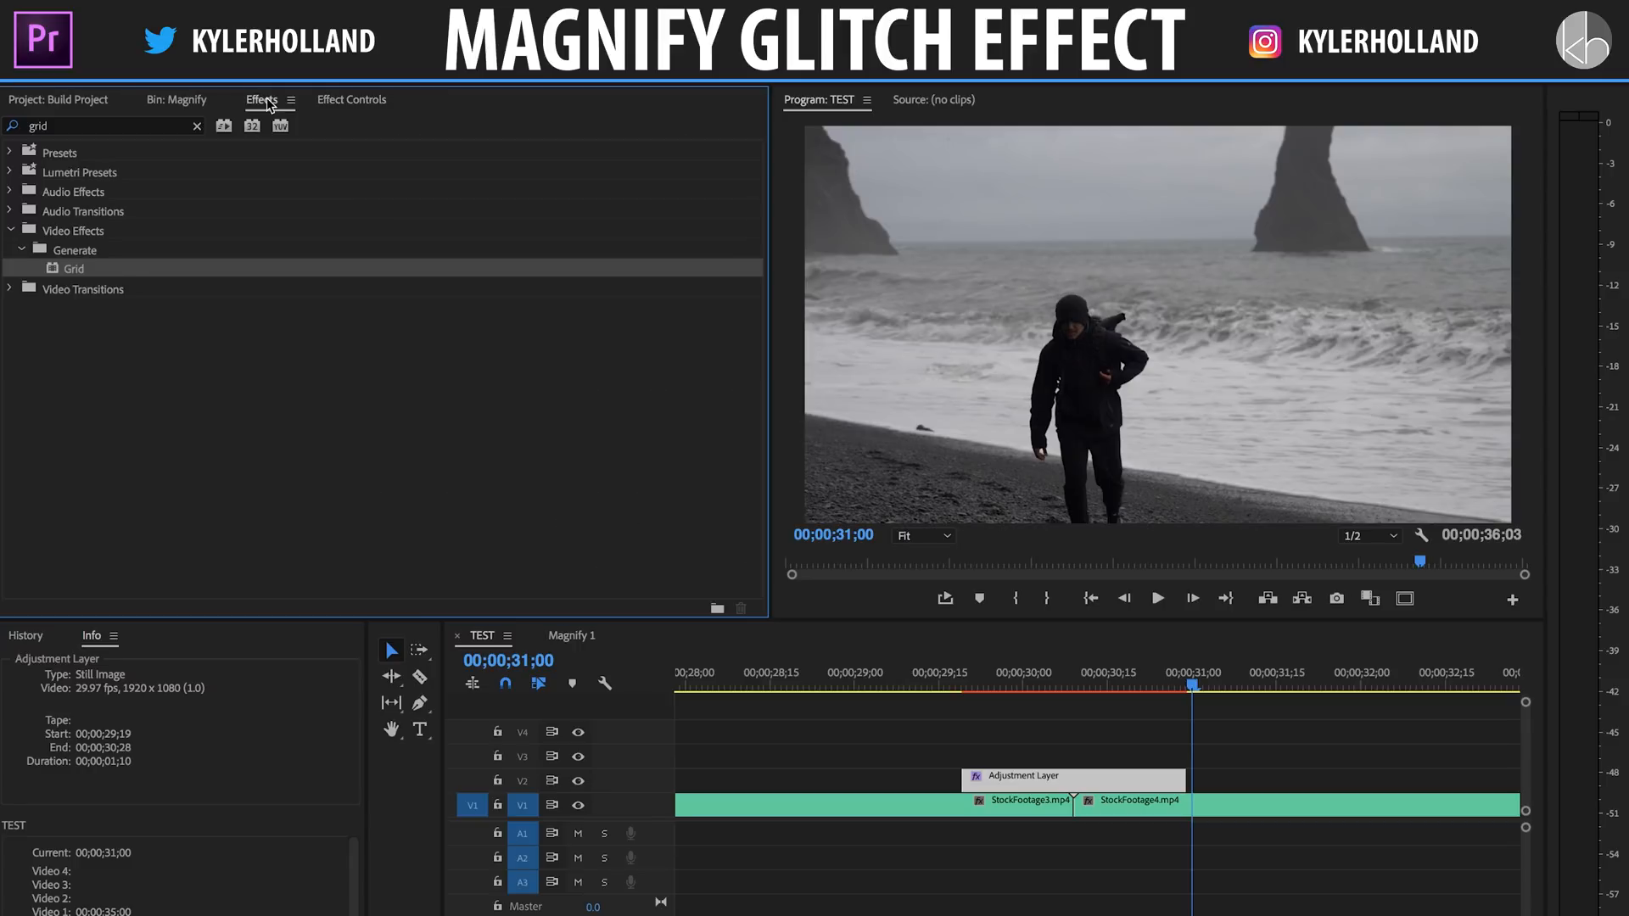
{"action": "type", "text": "turb"}
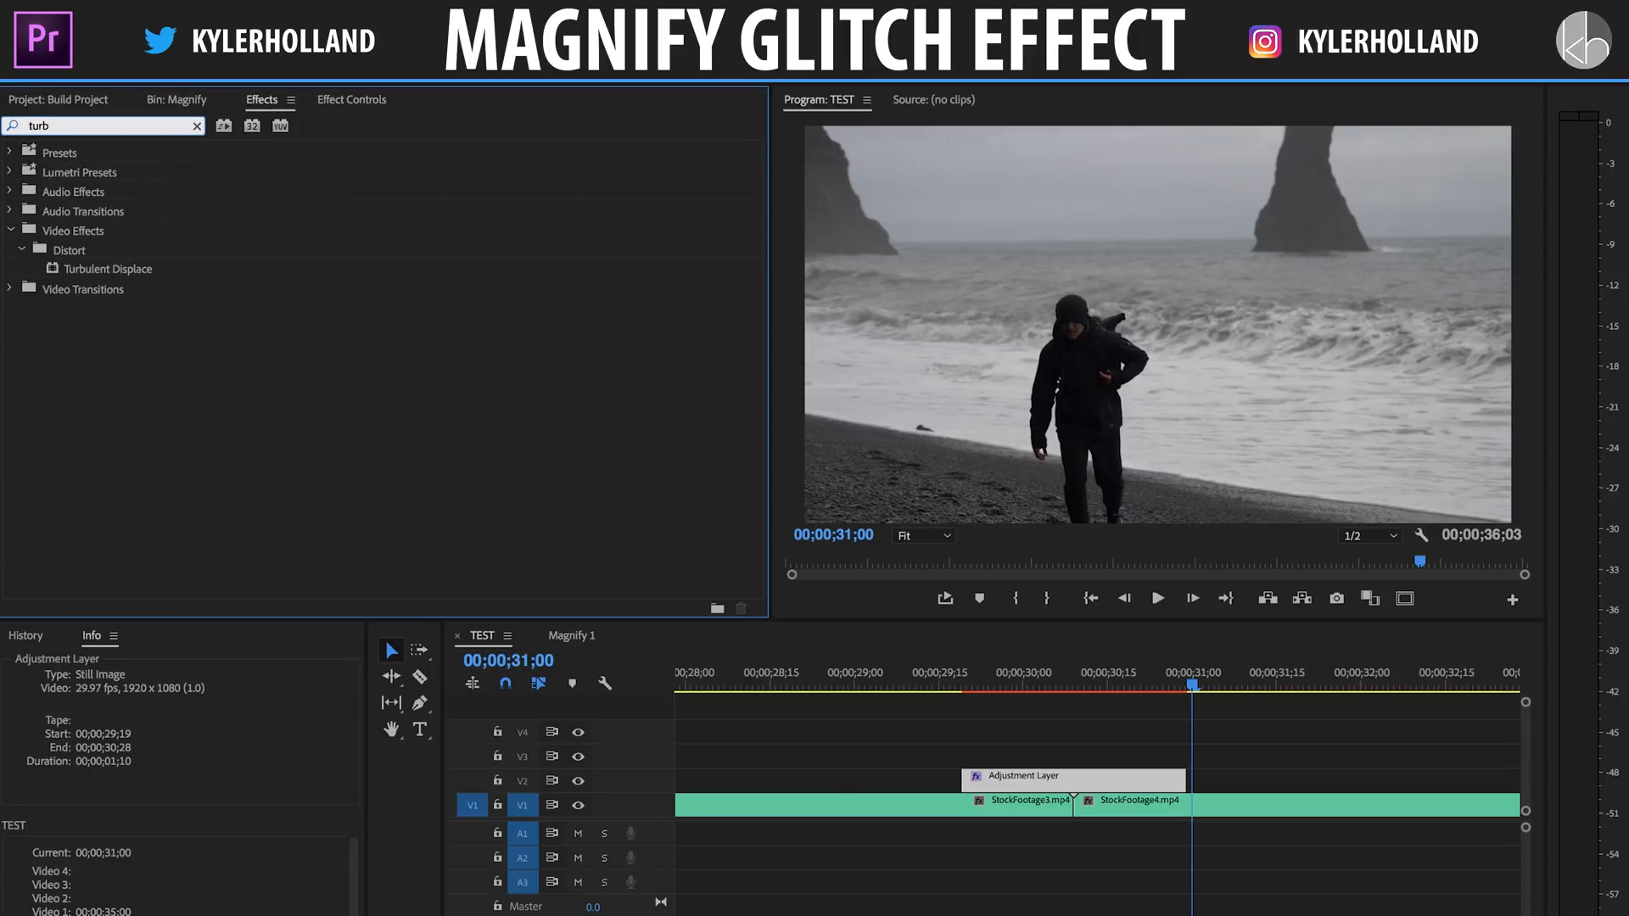
{"action": "left_click", "coordinate": [142, 269]}
{"action": "left_click_drag", "start_coordinate": [979, 760], "coordinate": [1004, 786]}
{"action": "left_click", "coordinate": [1023, 672]}
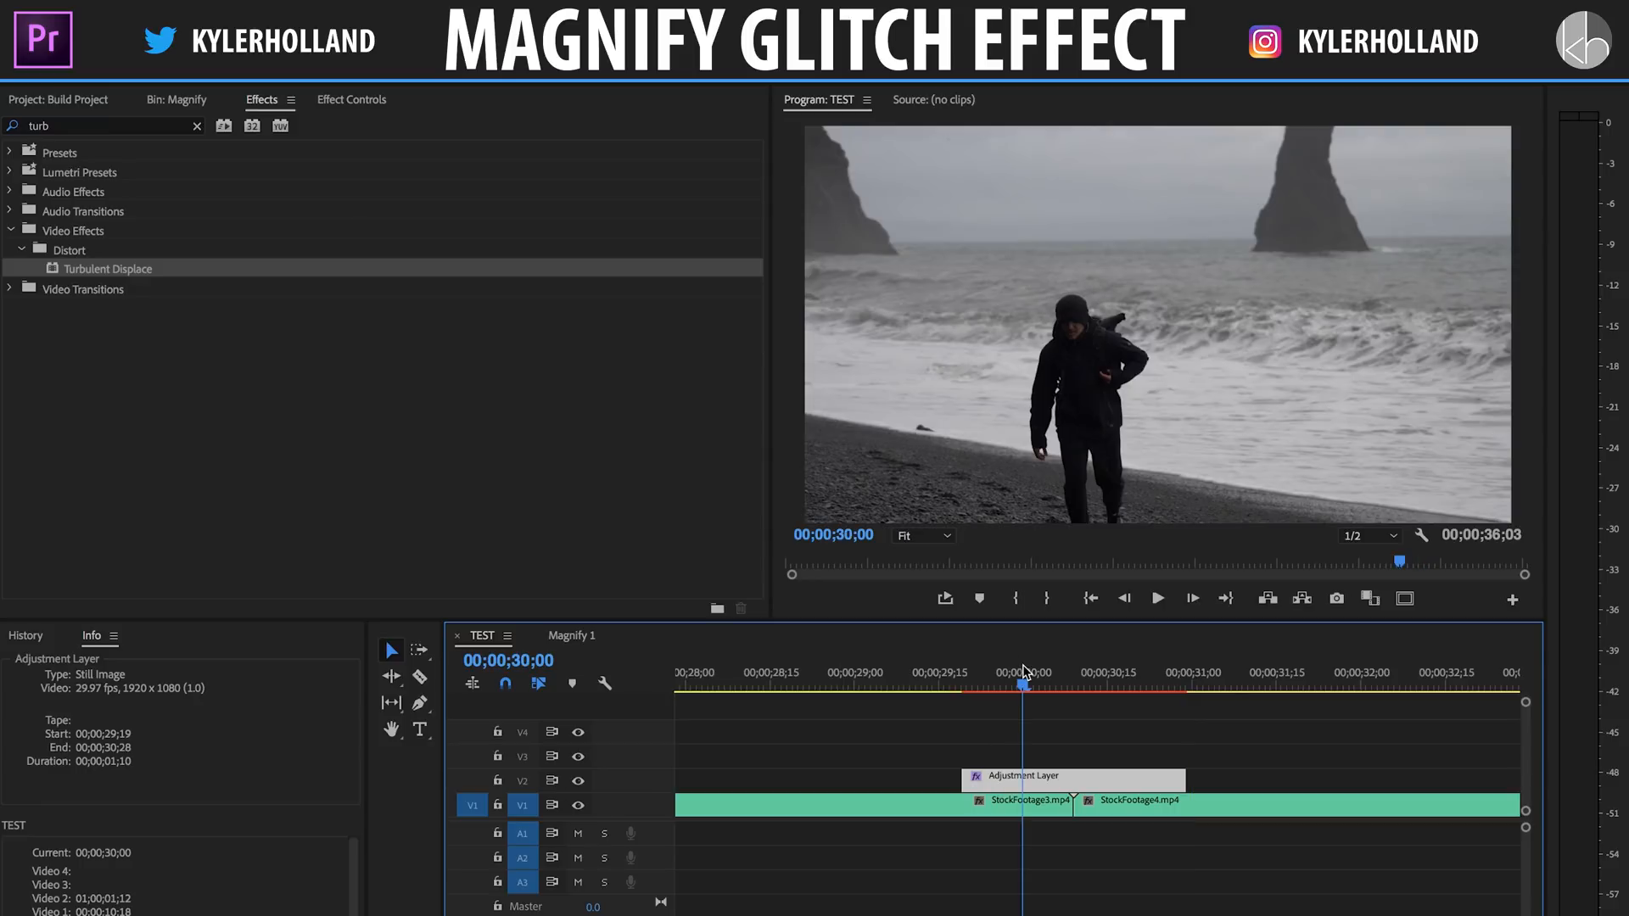
{"action": "left_click", "coordinate": [370, 98]}
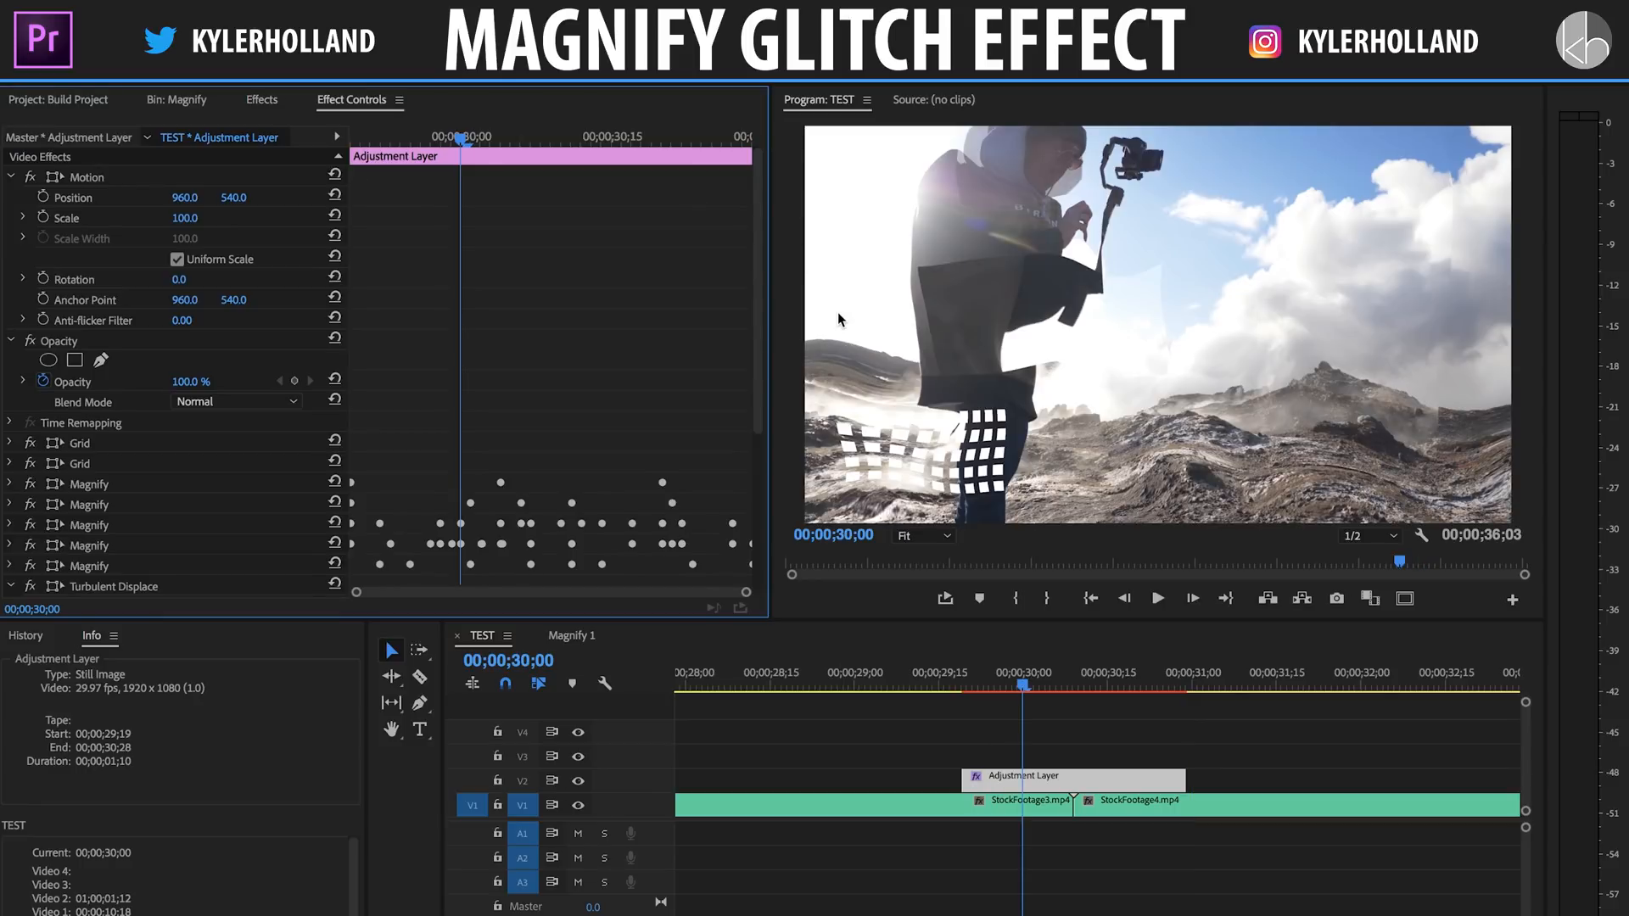
- Set the Turbulent Displace displacement type to Horizontal Displacement and its Amount to 200
{"action": "scroll", "coordinate": [652, 335], "scroll_direction": "down", "scroll_amount": 5}
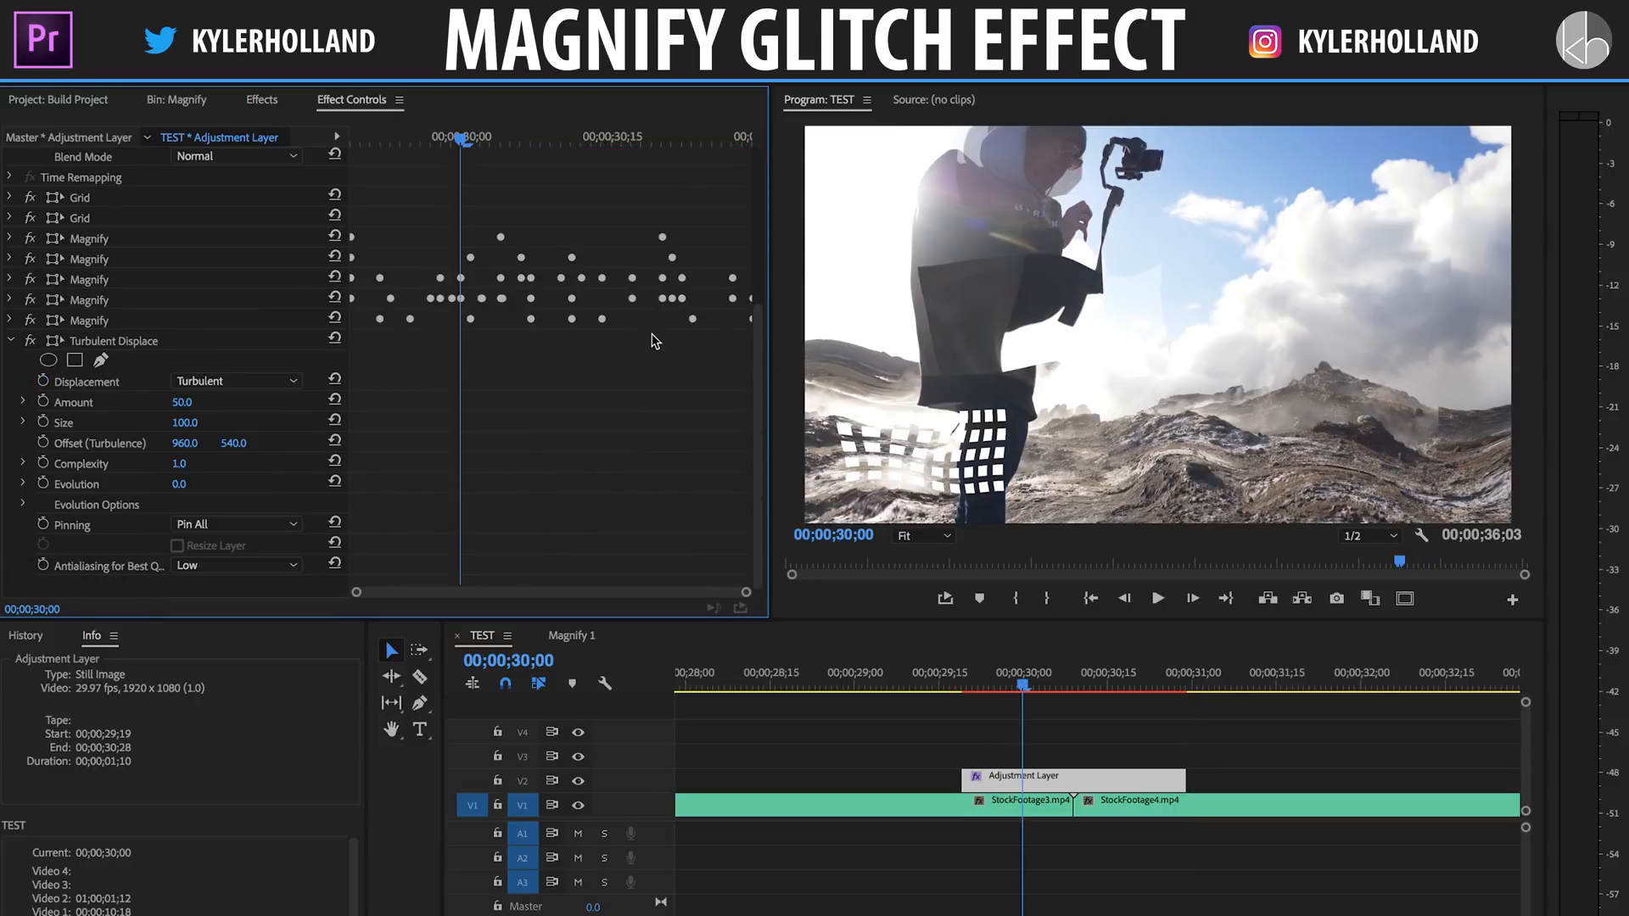
{"action": "left_click", "coordinate": [230, 381]}
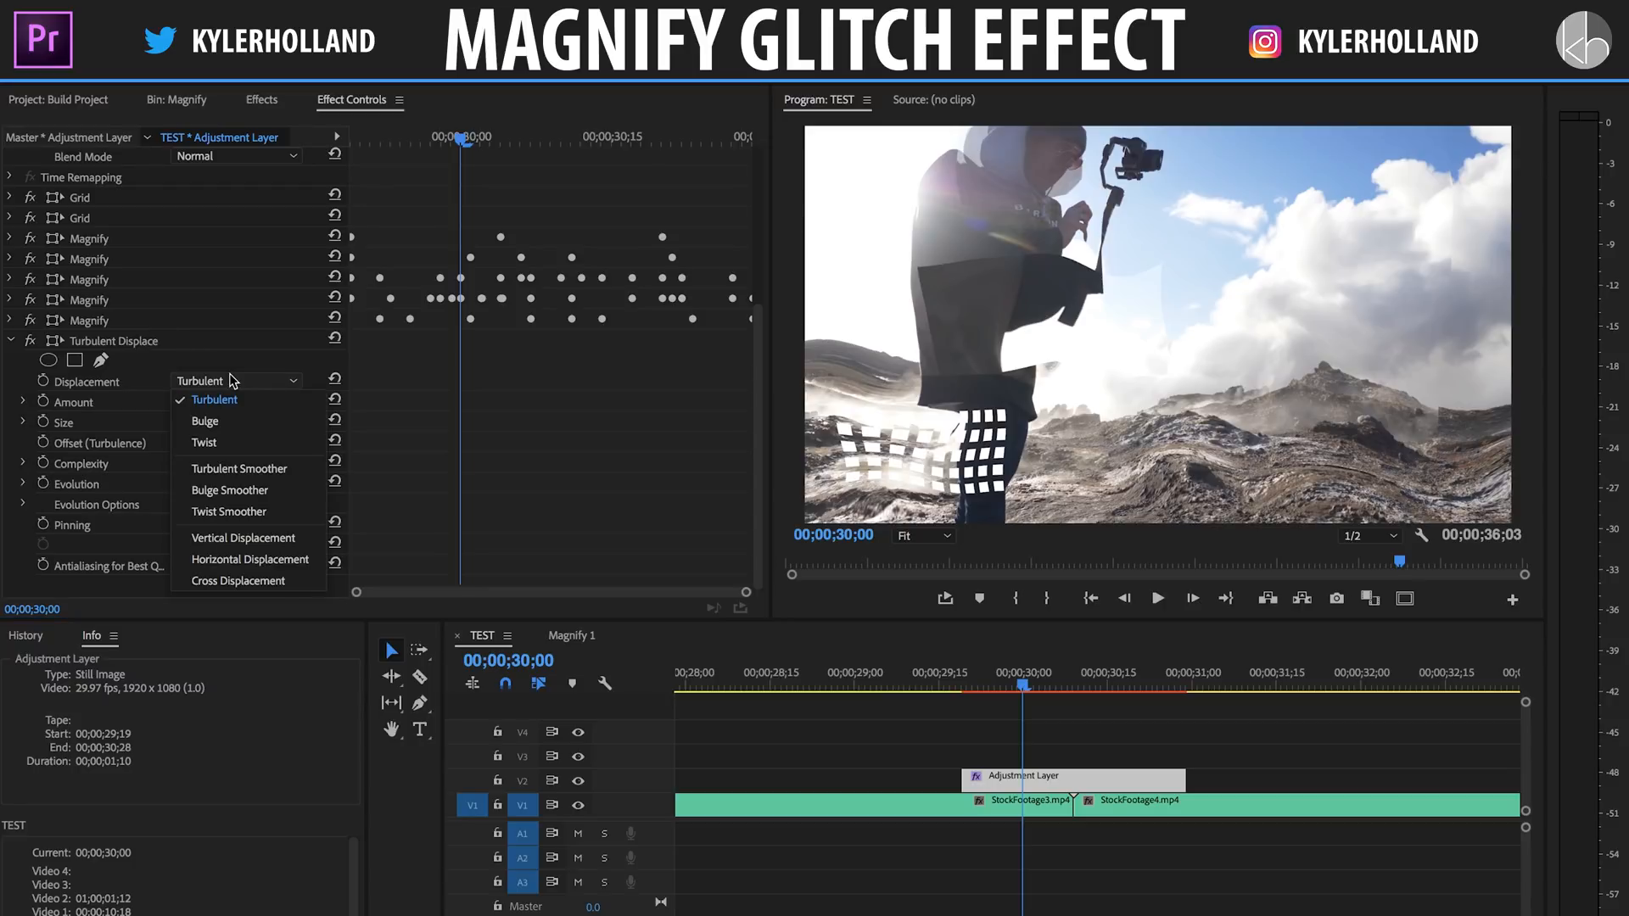
{"action": "left_click", "coordinate": [278, 558]}
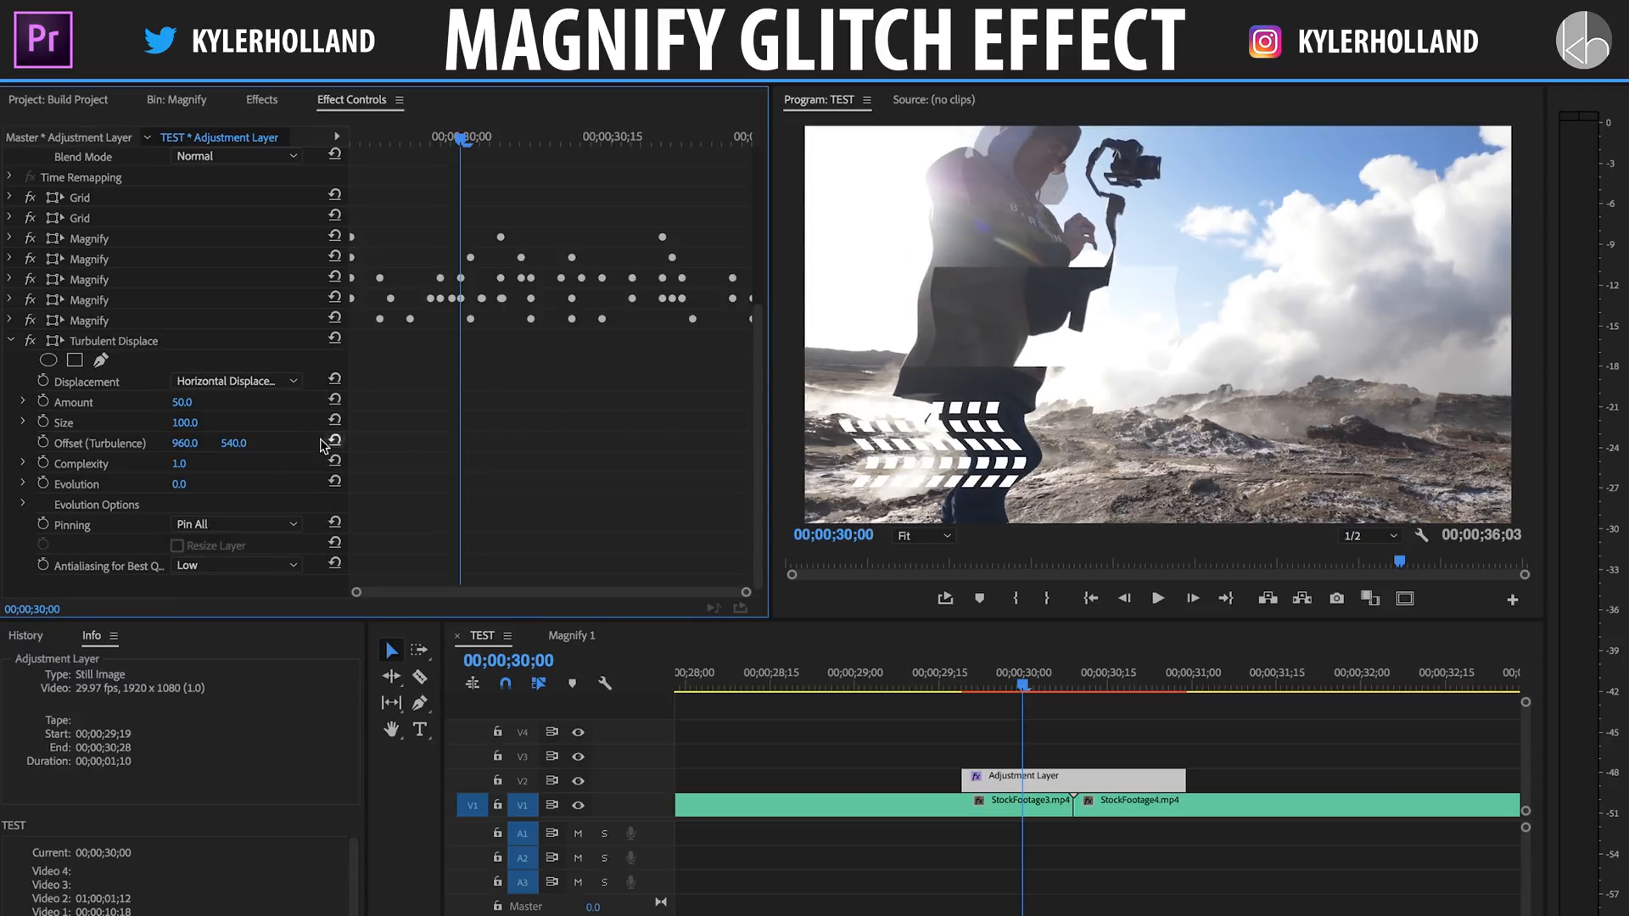
{"action": "left_click_drag", "start_coordinate": [189, 409], "coordinate": [197, 397]}
{"action": "left_click", "coordinate": [197, 396]}
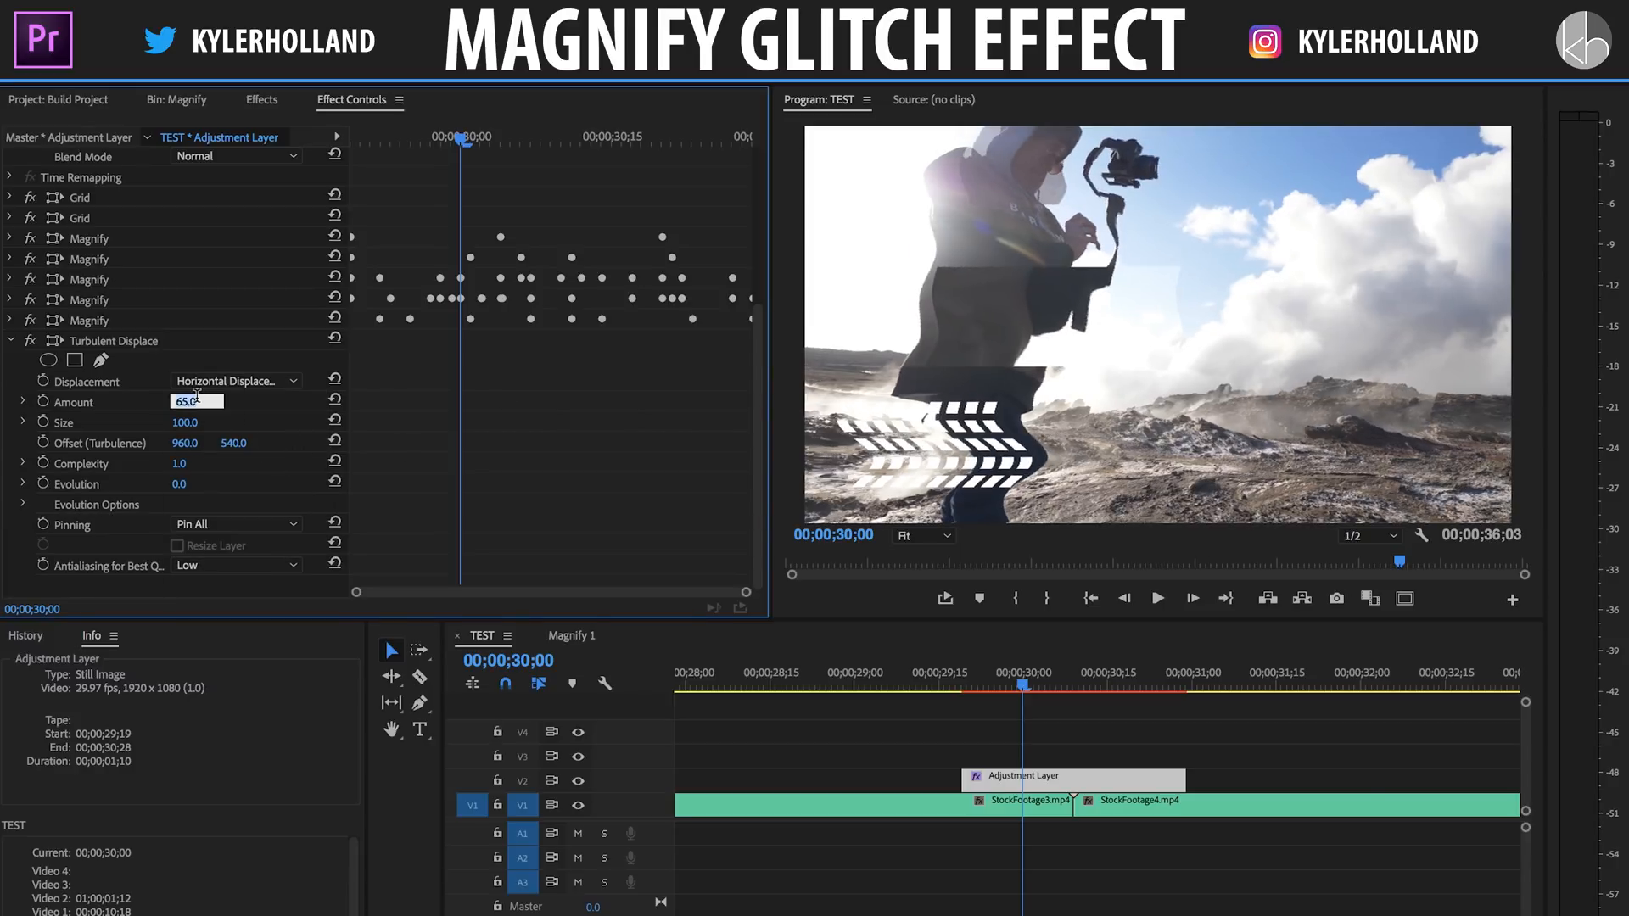
{"action": "key", "text": "Return"}
- Set the Turbulent Displace Size to 20 and Complexity to 10
{"action": "left_click", "coordinate": [197, 421]}
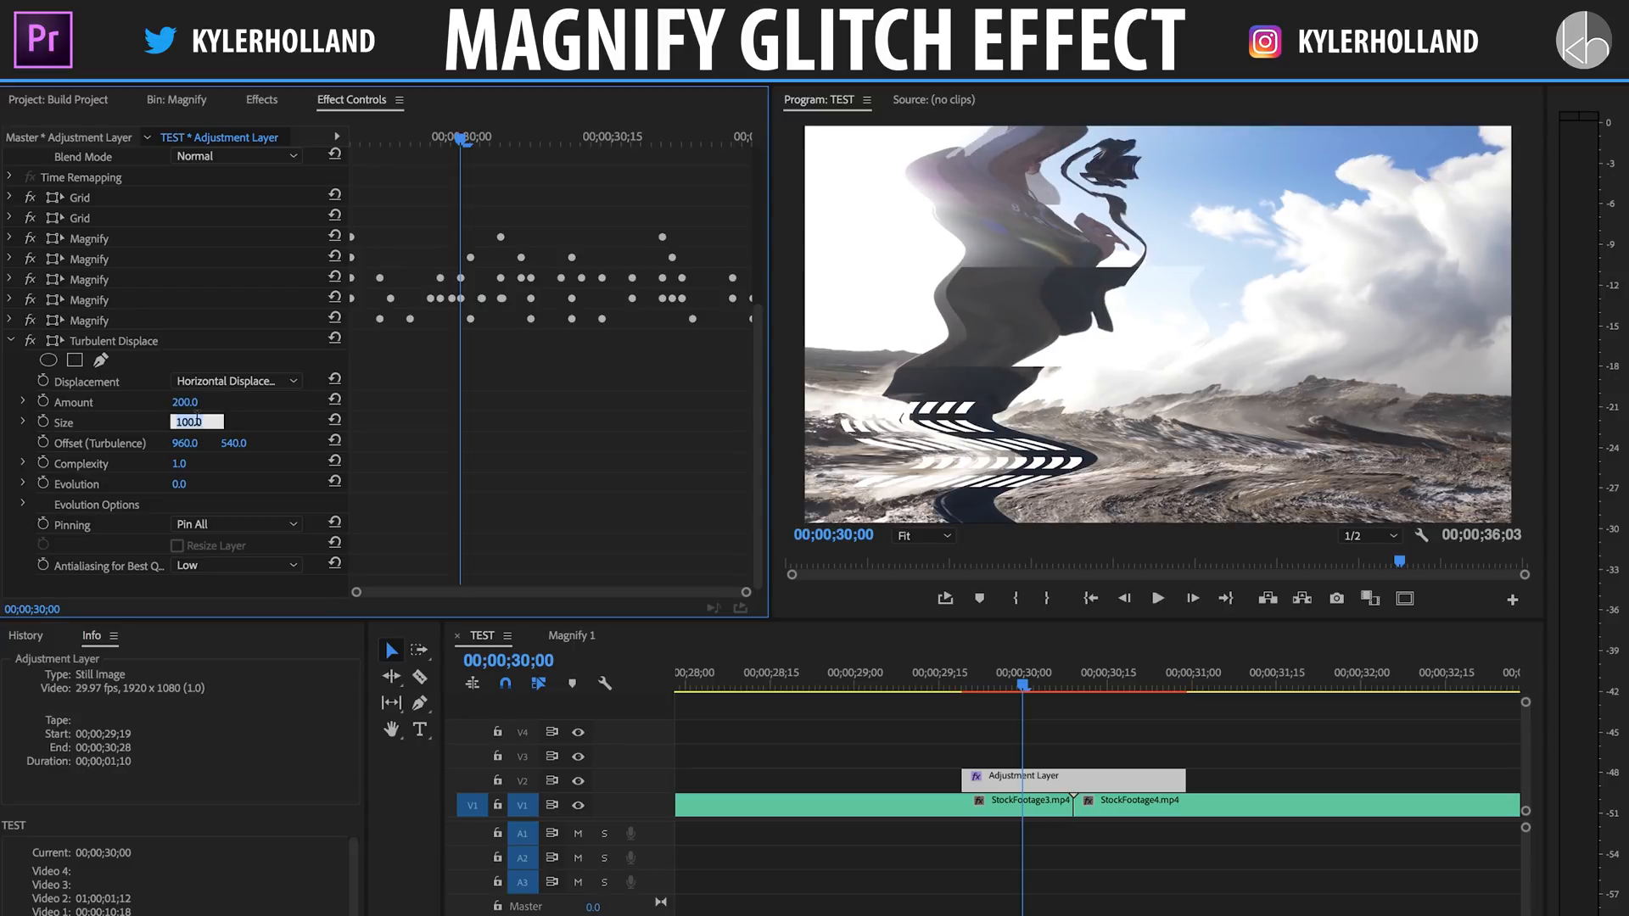
{"action": "key", "text": "Return"}
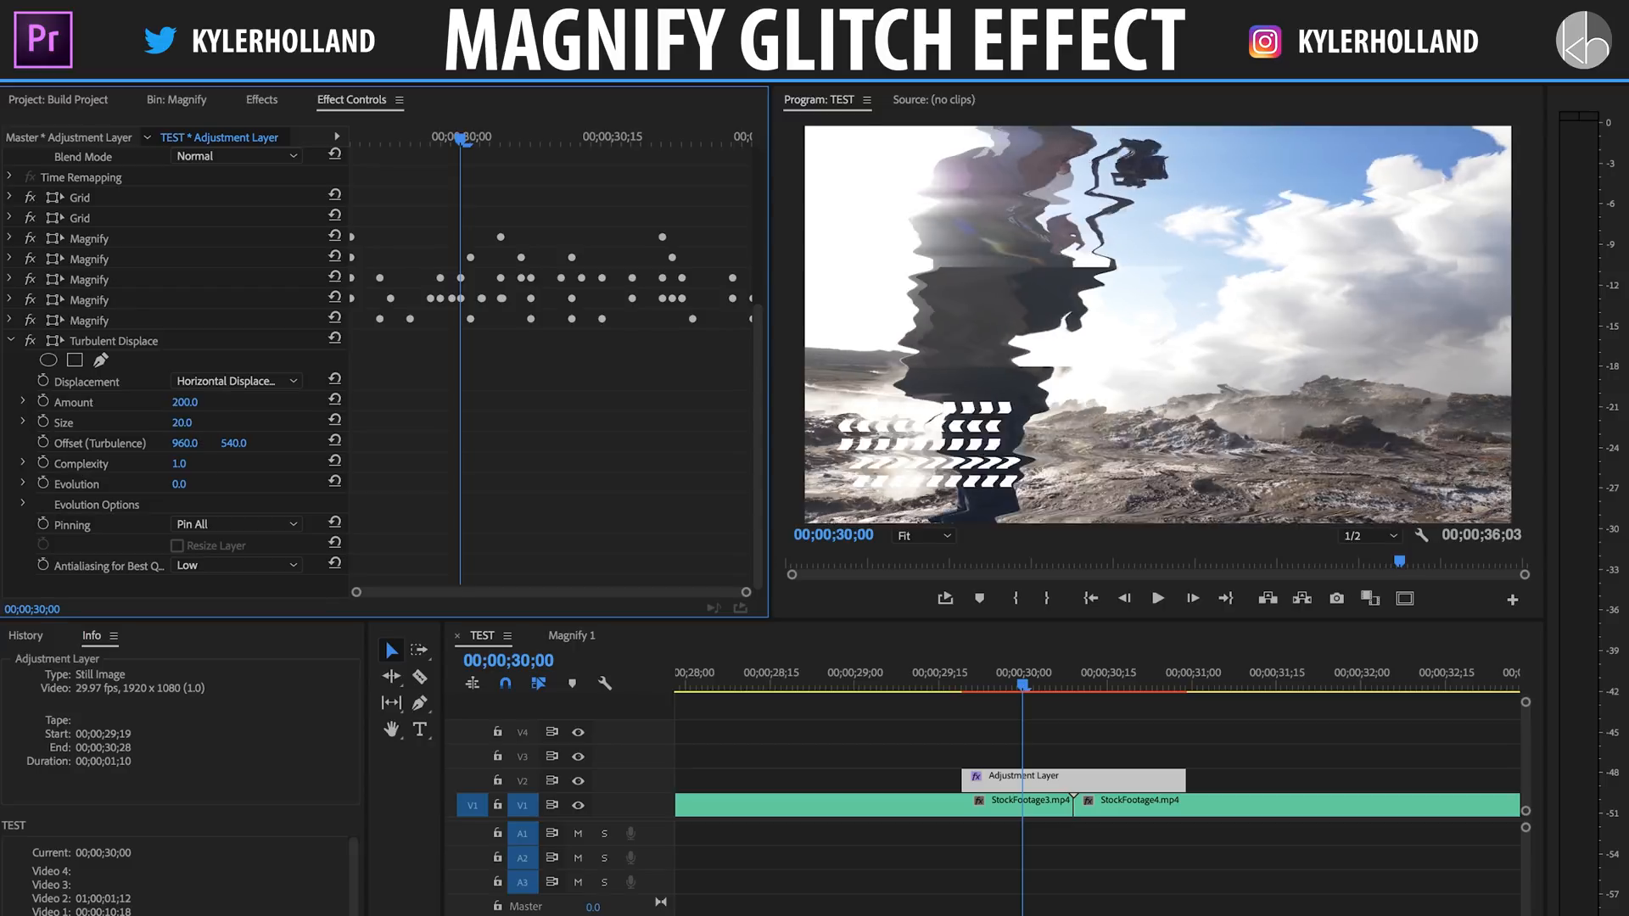
{"action": "left_click_drag", "start_coordinate": [189, 463], "coordinate": [197, 462]}
{"action": "left_click", "coordinate": [196, 462]}
{"action": "key", "text": "Return"}
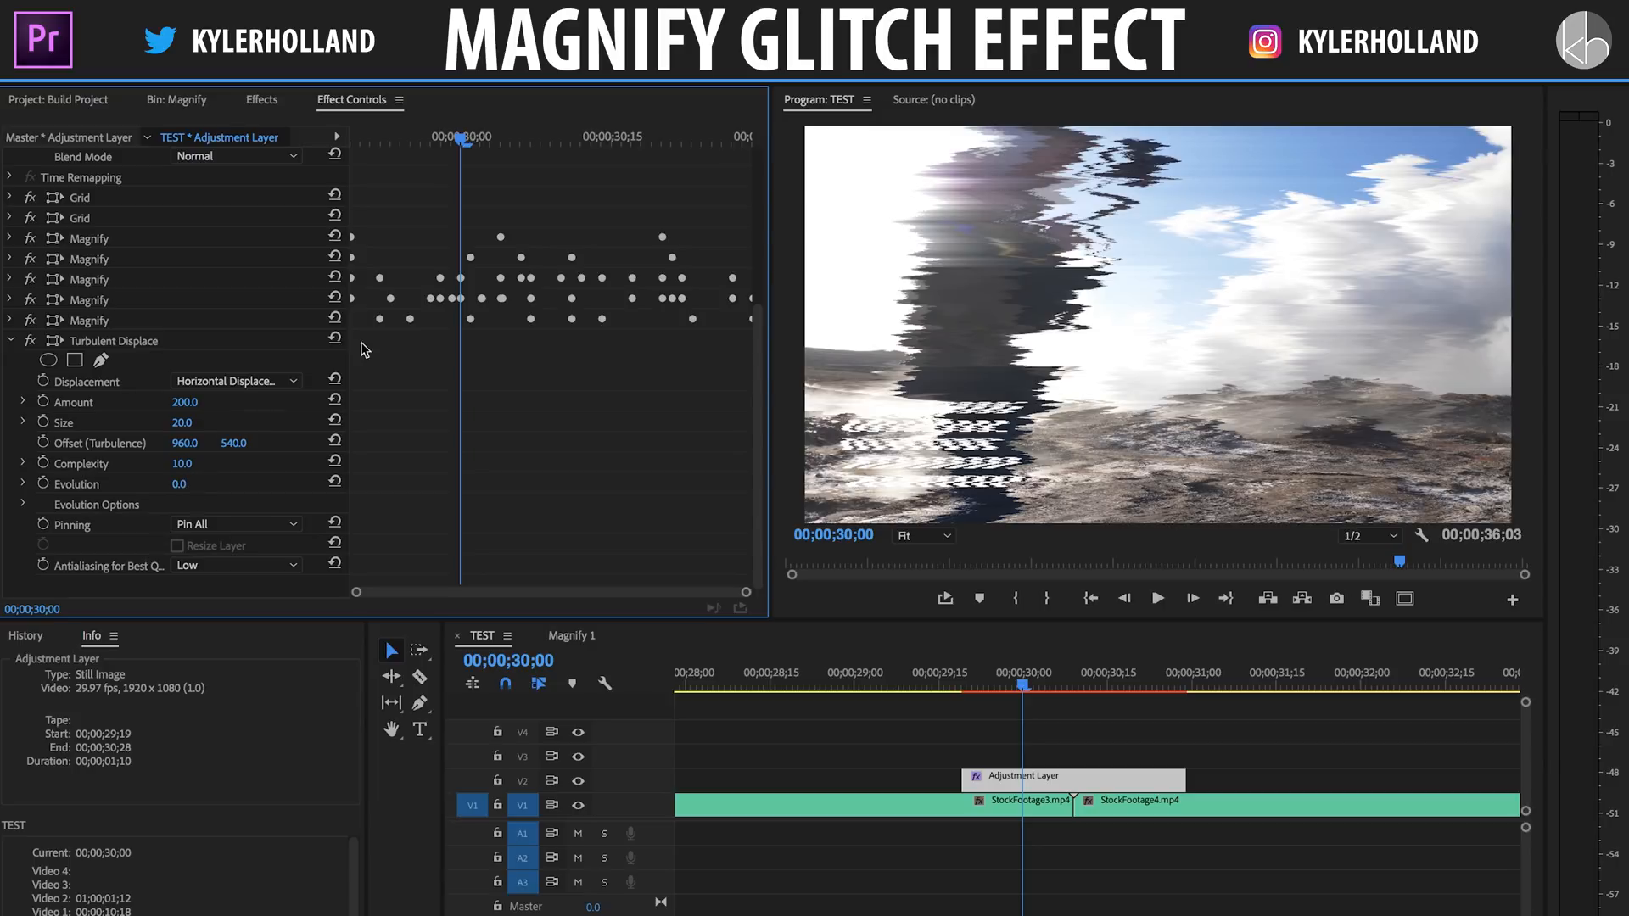
- At 00;00;29;21, add a rectangular mask to Turbulent Displace and place it over the cameraman's back and upper body
{"action": "left_click_drag", "start_coordinate": [464, 138], "coordinate": [371, 138]}
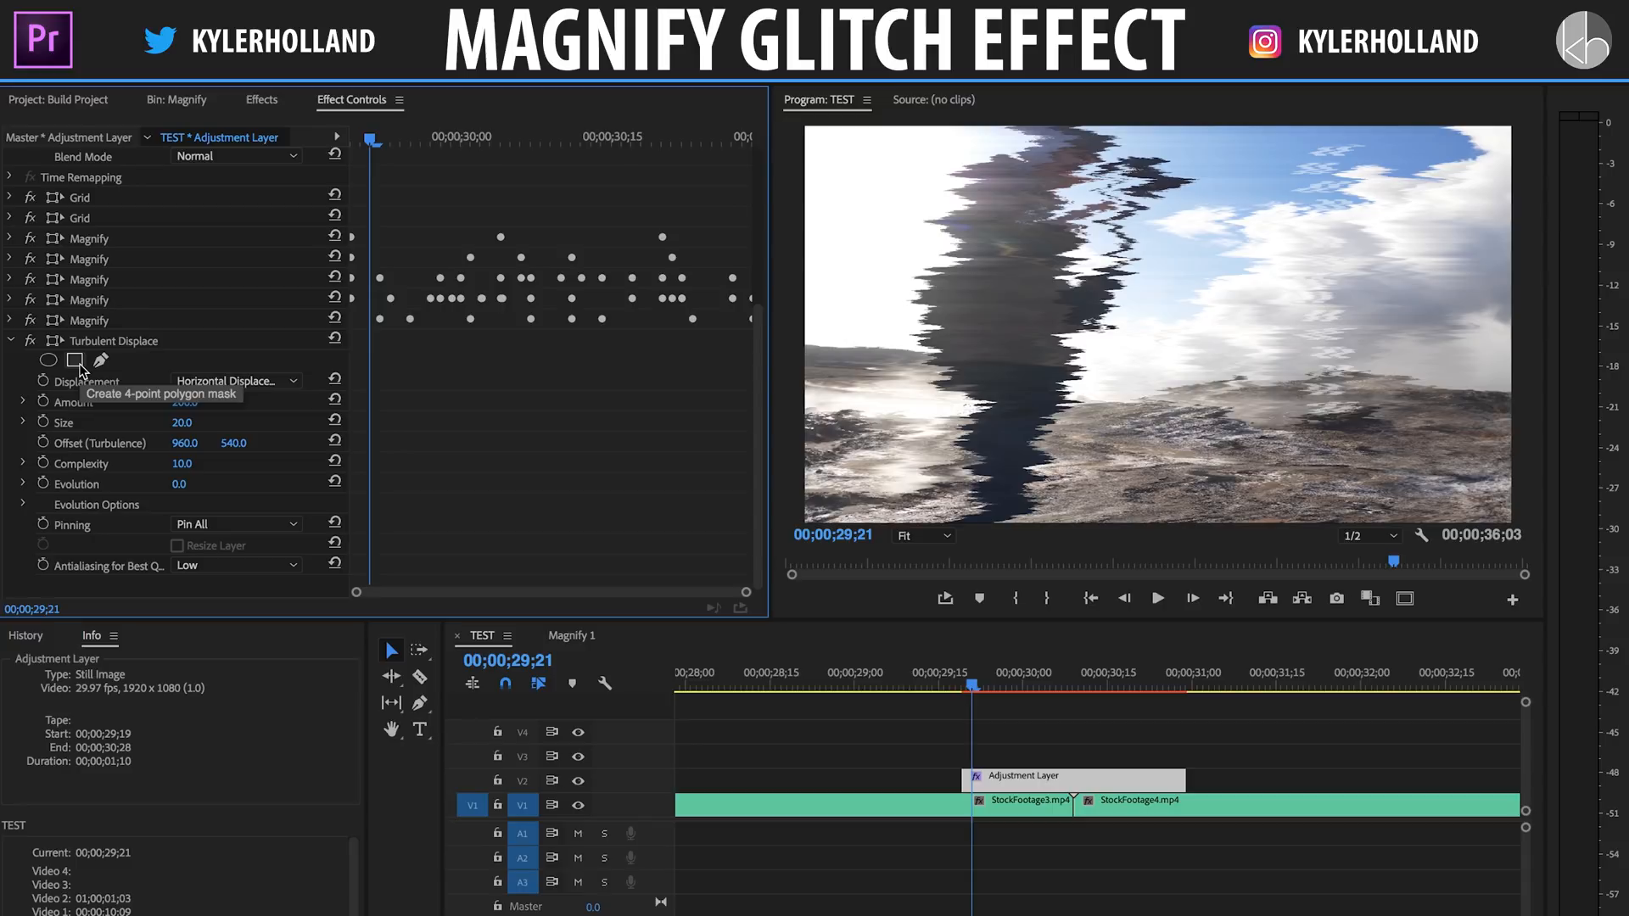
{"action": "left_click", "coordinate": [75, 360]}
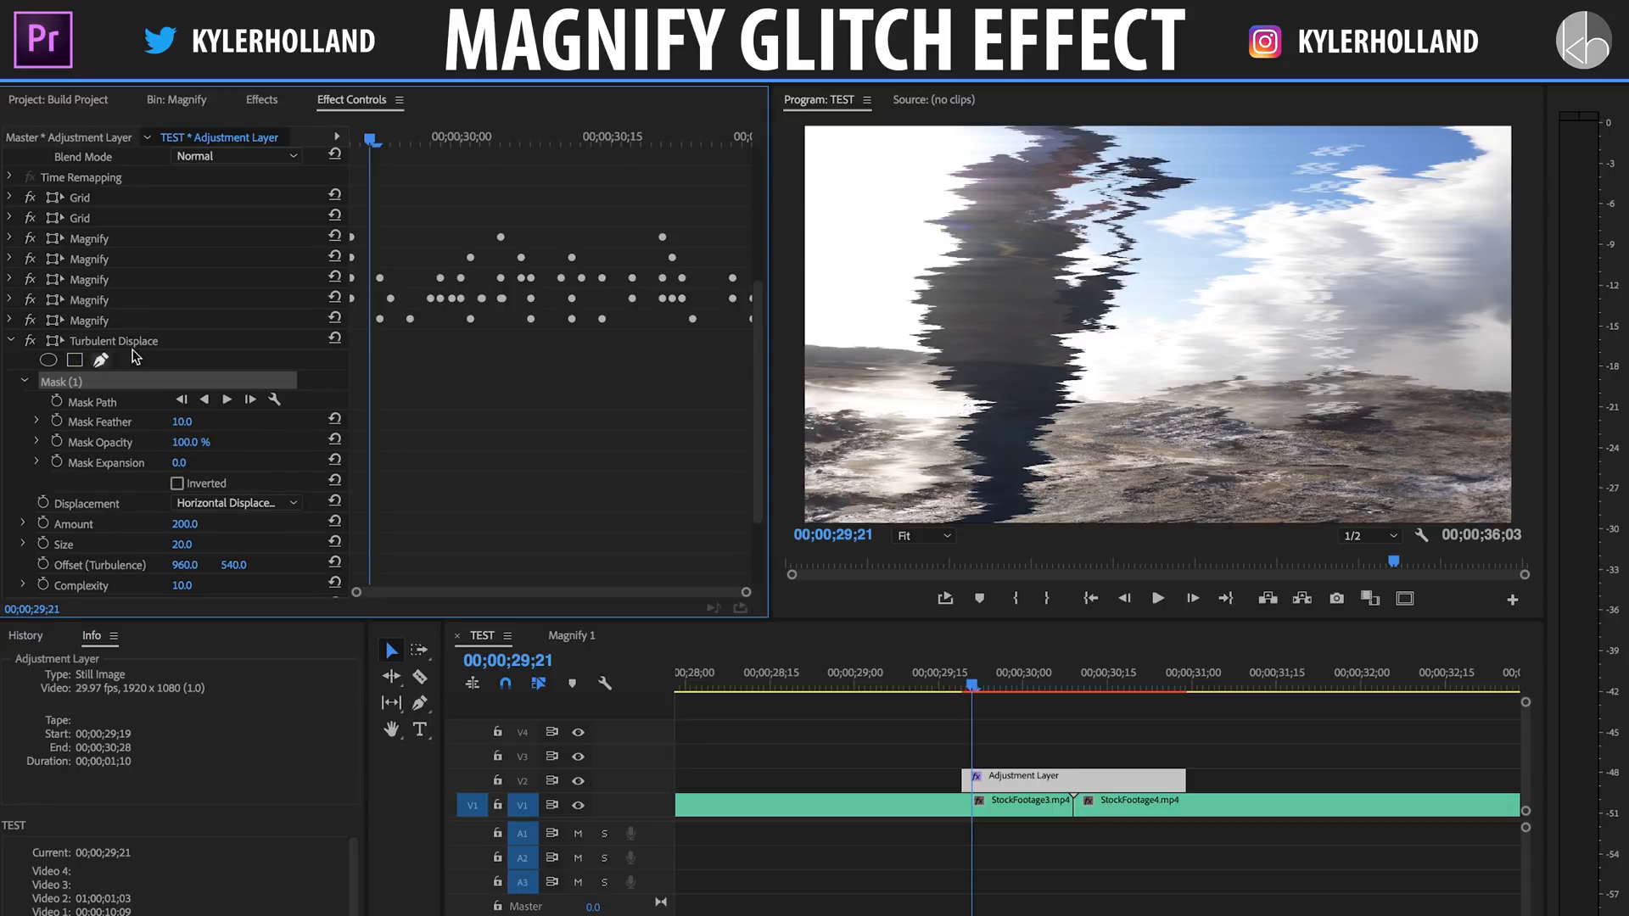
{"action": "left_click_drag", "start_coordinate": [1162, 348], "coordinate": [946, 274]}
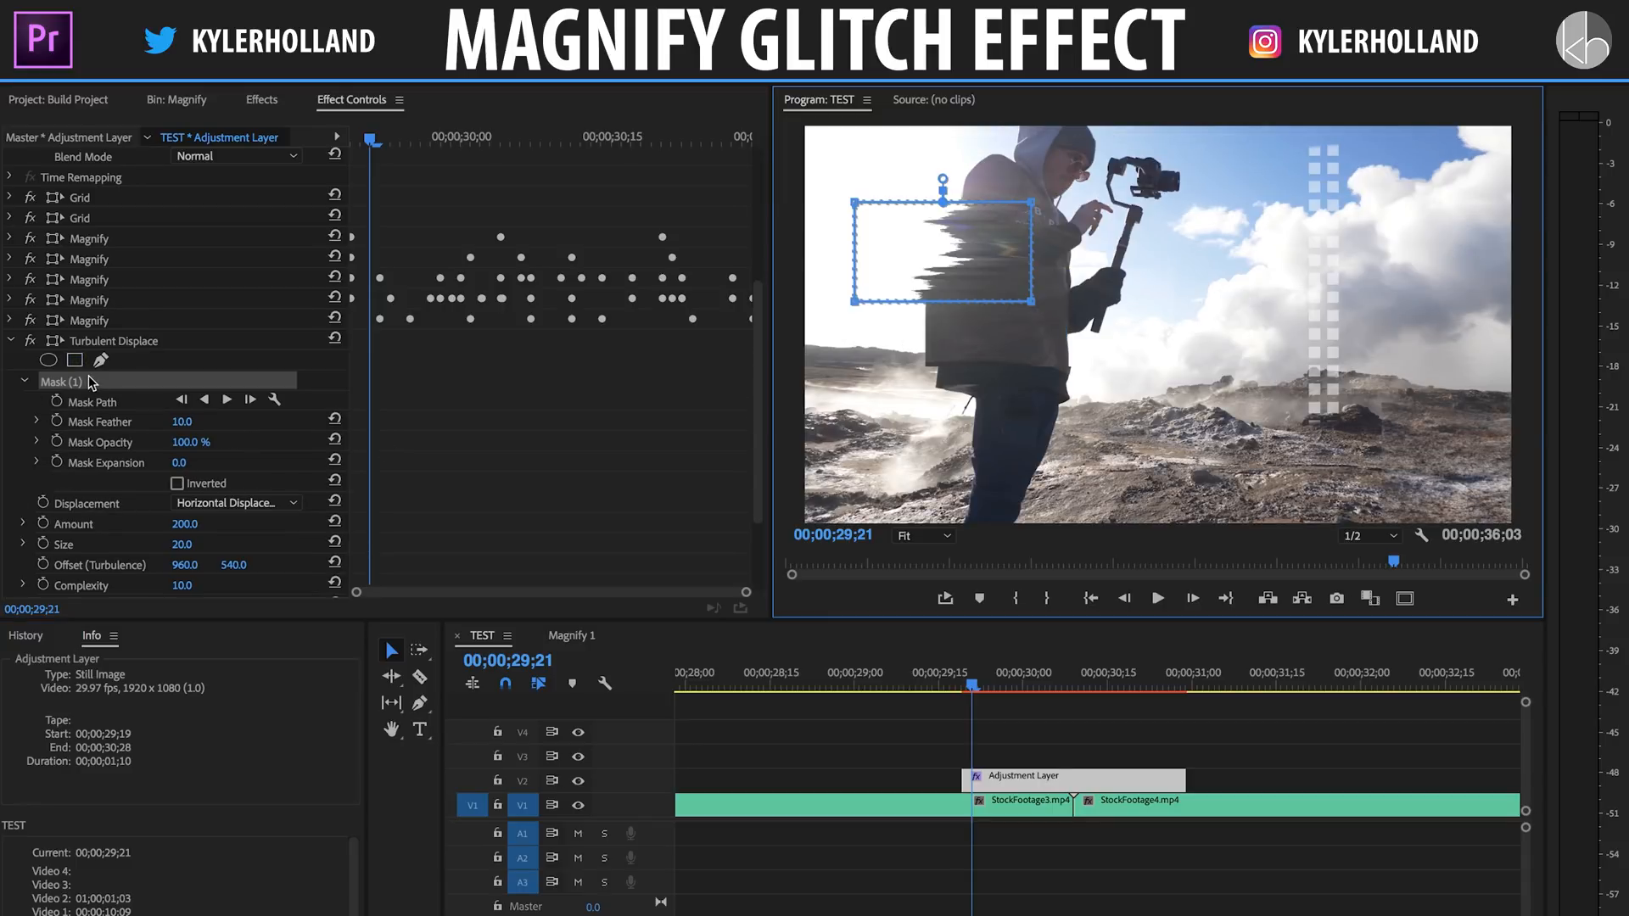
- Add a second rectangular mask to Turbulent Displace, move it over the rocky ground beside the cameraman, and reshape its corner
{"action": "left_click", "coordinate": [76, 359]}
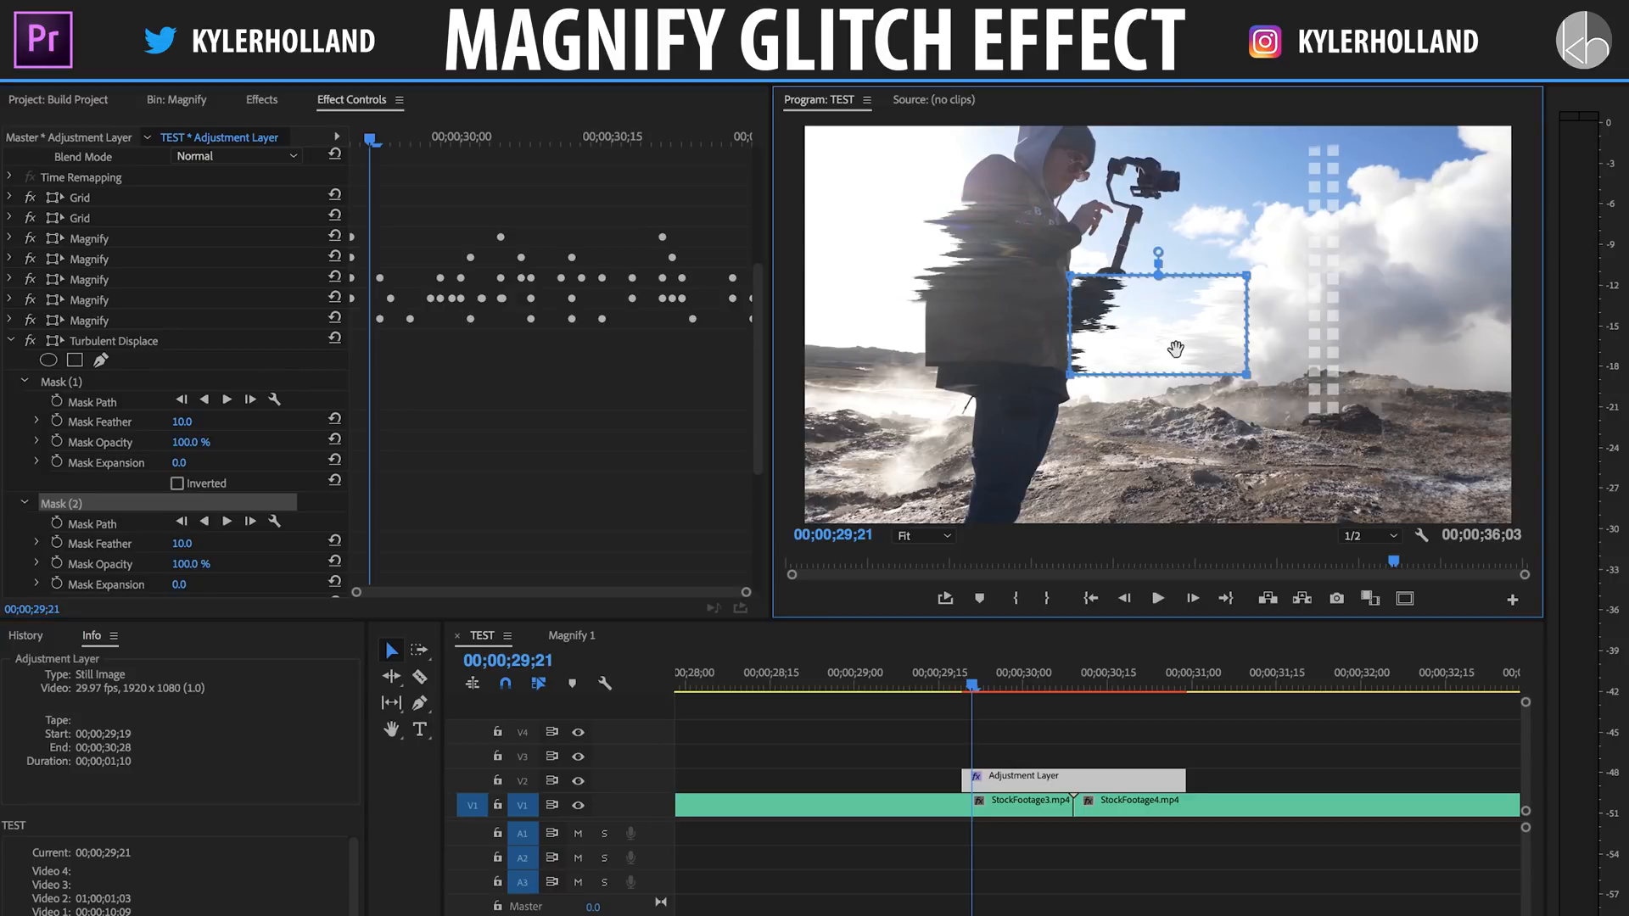
{"action": "left_click_drag", "start_coordinate": [1202, 284], "coordinate": [1415, 398]}
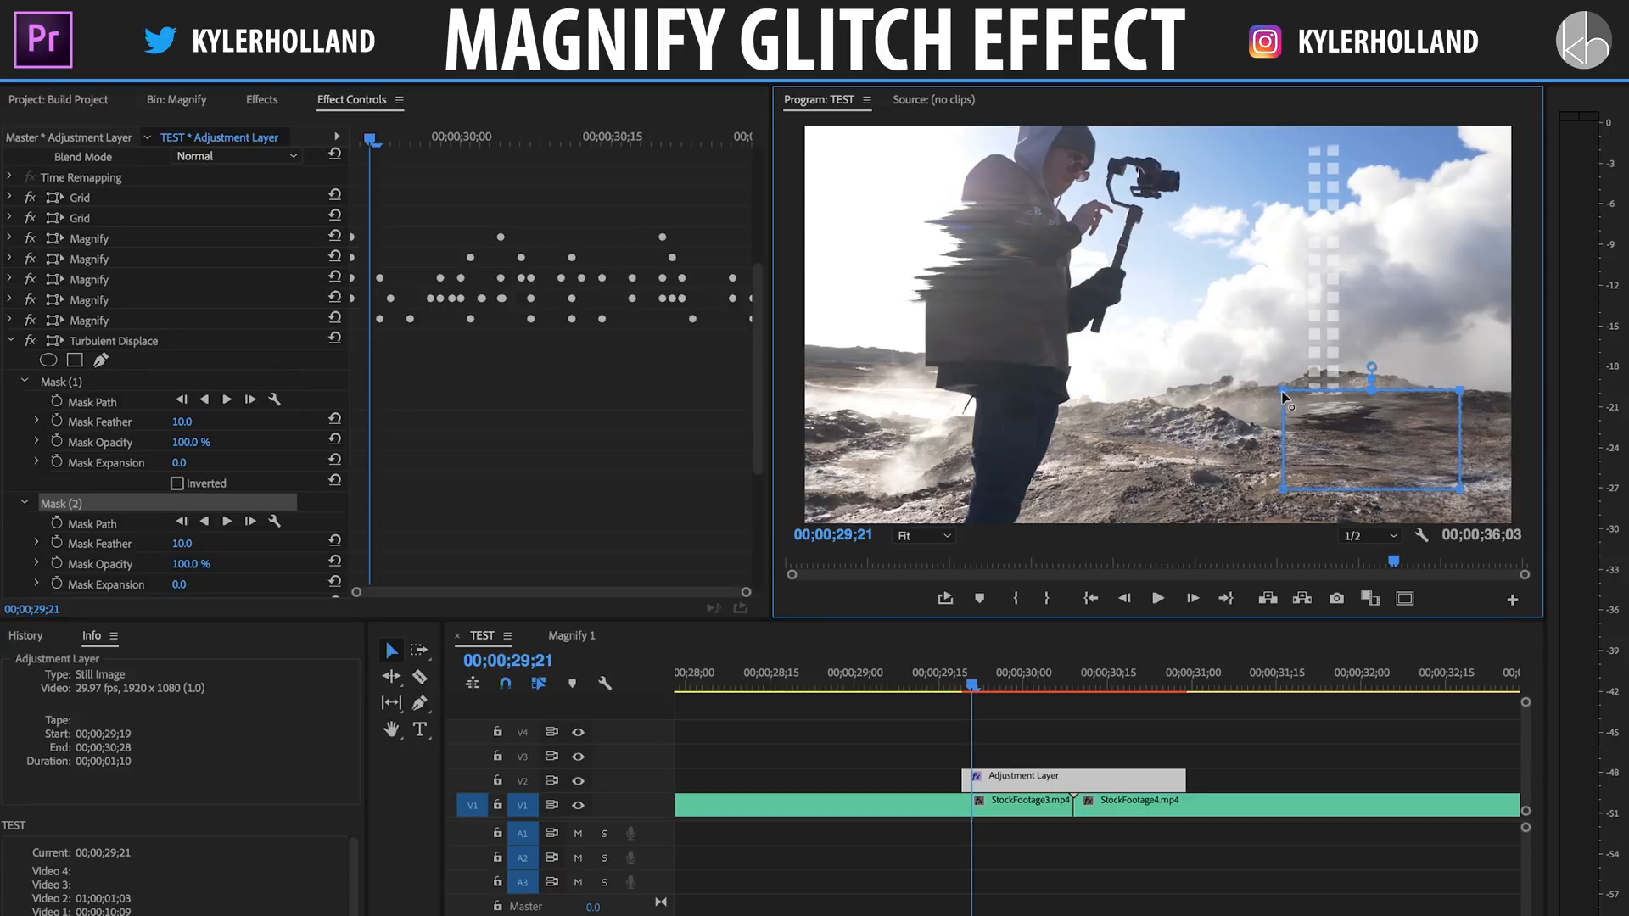
{"action": "left_click_drag", "start_coordinate": [1283, 390], "coordinate": [1283, 464]}
- Add a third four-point mask to Turbulent Displace, place it over the clouds, and reshape it with a slanted side
{"action": "left_click", "coordinate": [74, 360]}
{"action": "scroll", "coordinate": [420, 420], "scroll_direction": "down", "scroll_amount": 3}
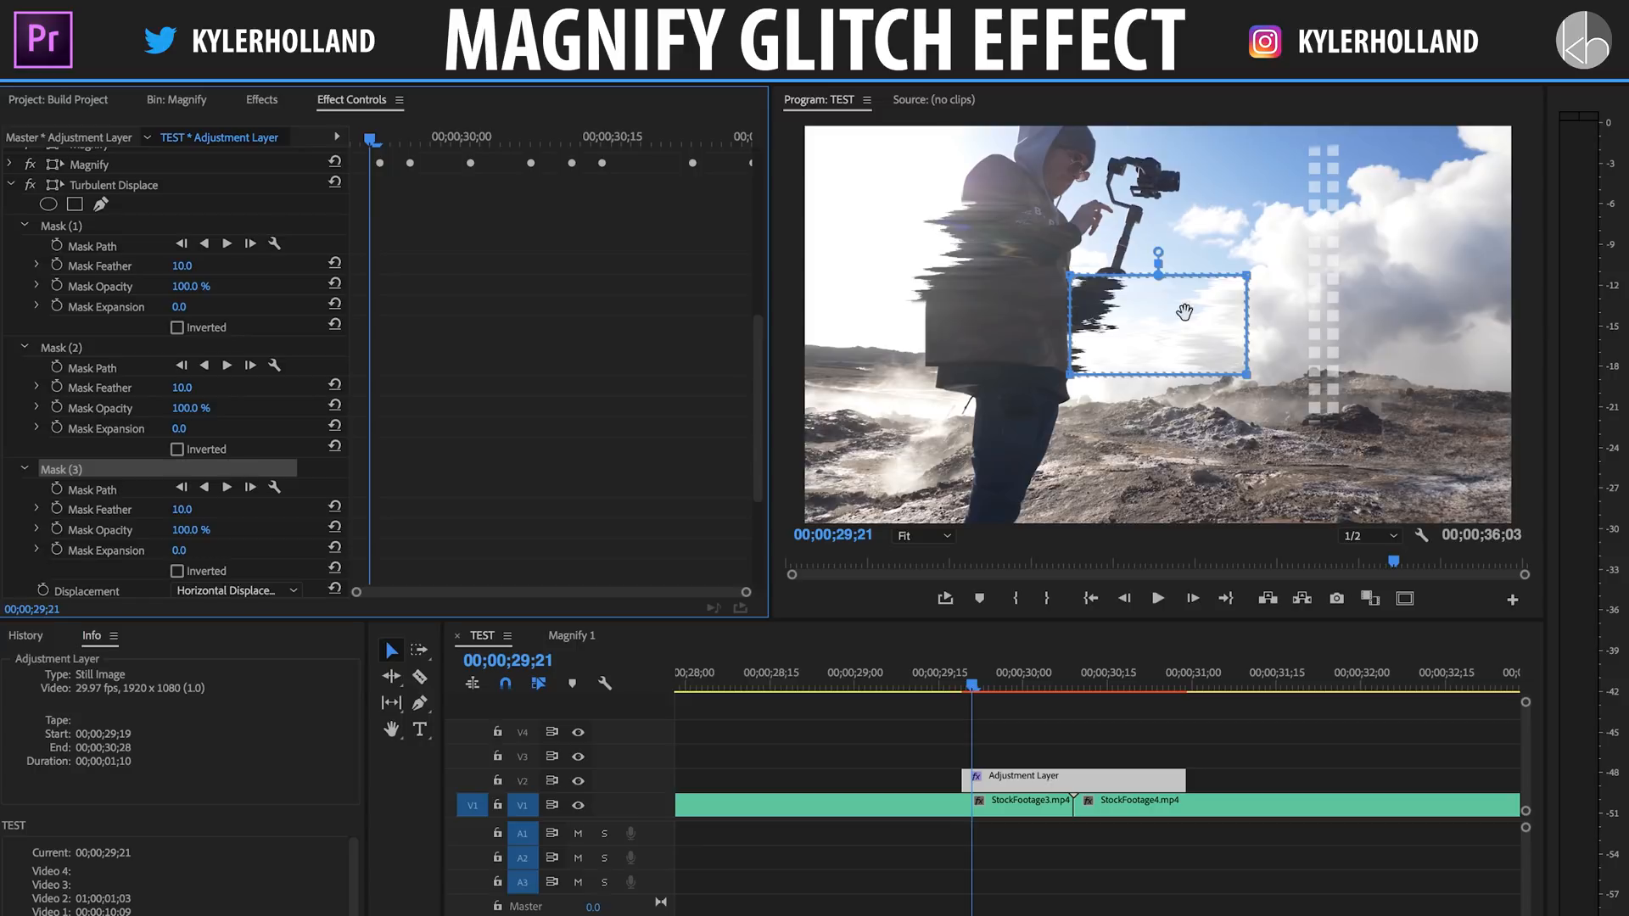
{"action": "left_click", "coordinate": [1206, 347]}
{"action": "left_click_drag", "start_coordinate": [1199, 324], "coordinate": [1289, 284]}
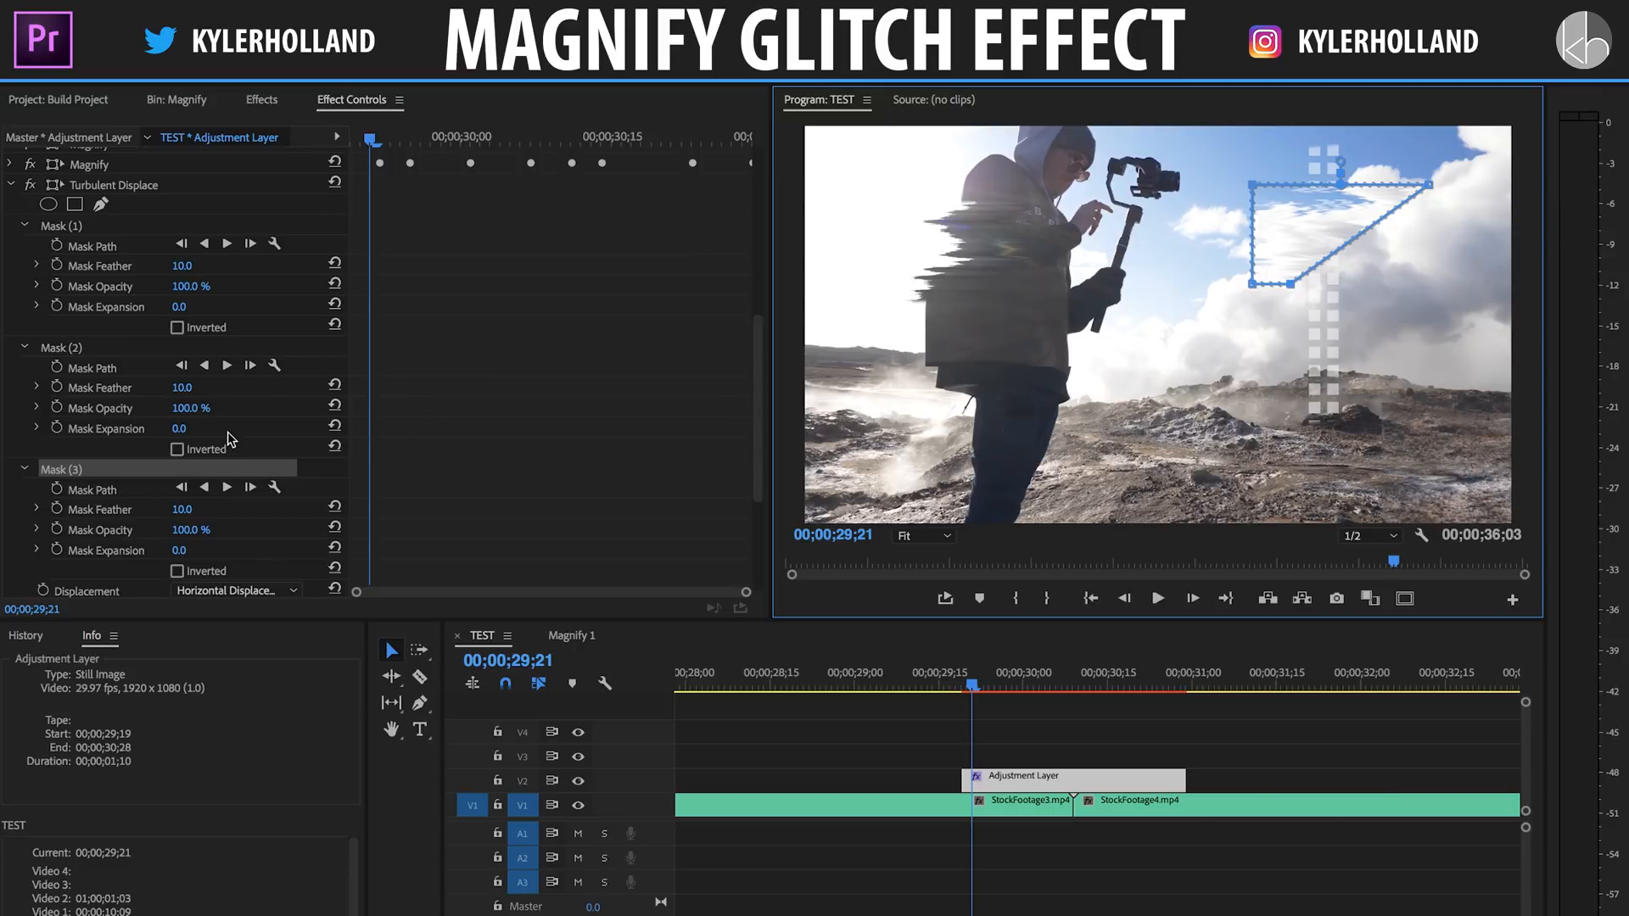
- At 00;00;29;19, start Mask Opacity keyframes at 100% on all three Turbulent Displace masks
{"action": "left_click_drag", "start_coordinate": [387, 139], "coordinate": [329, 136]}
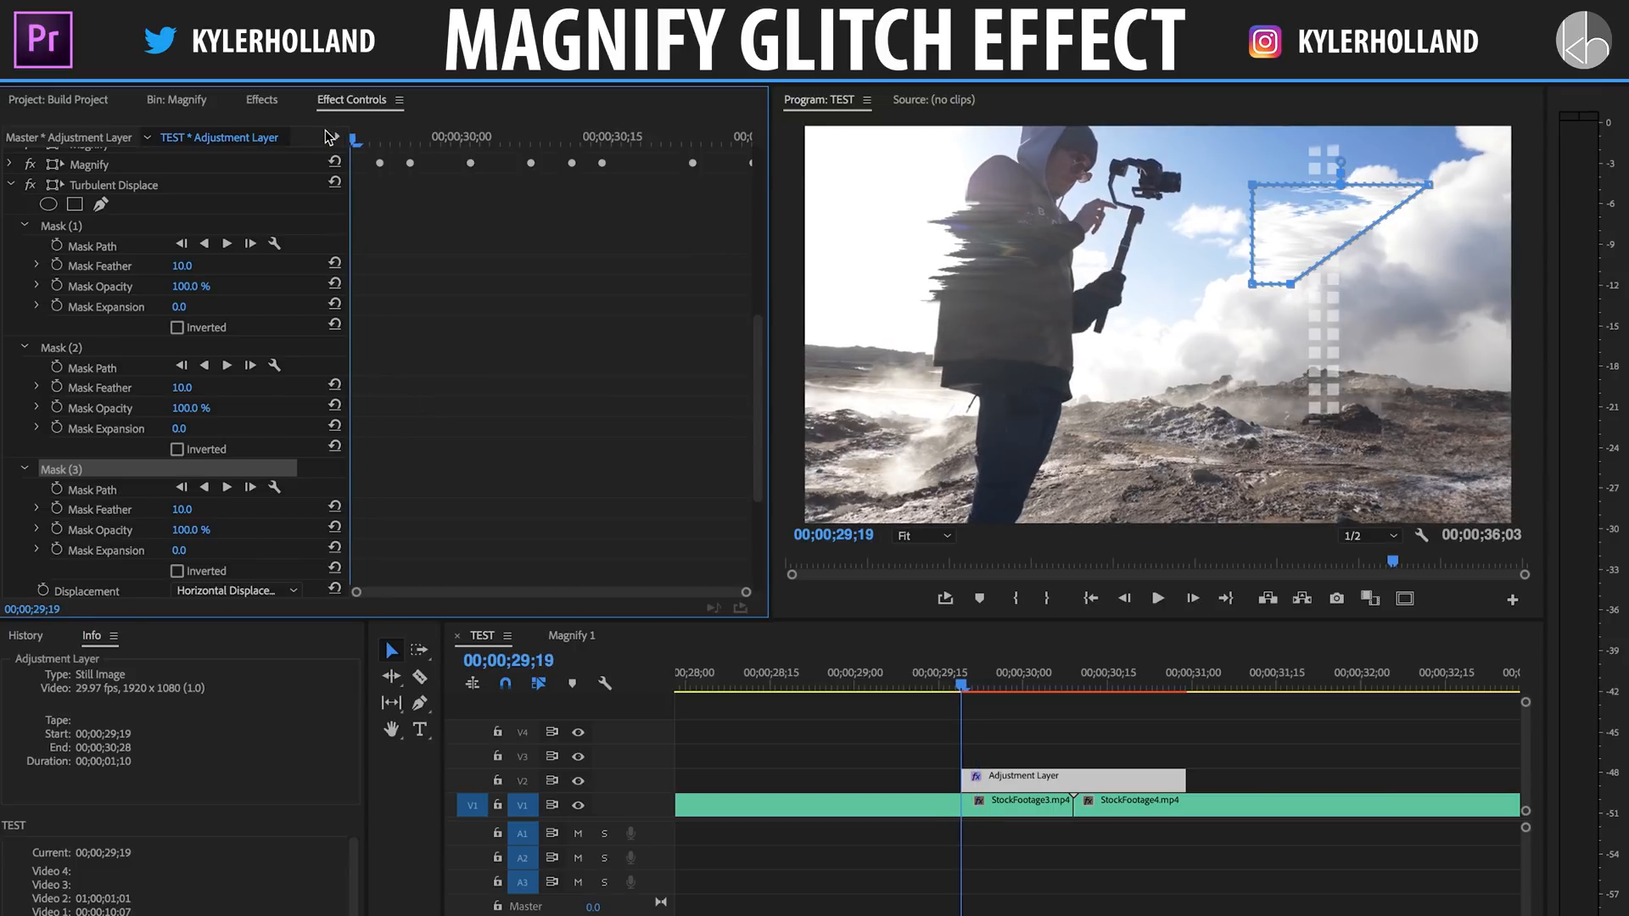
{"action": "left_click", "coordinate": [57, 285]}
{"action": "left_click", "coordinate": [56, 405]}
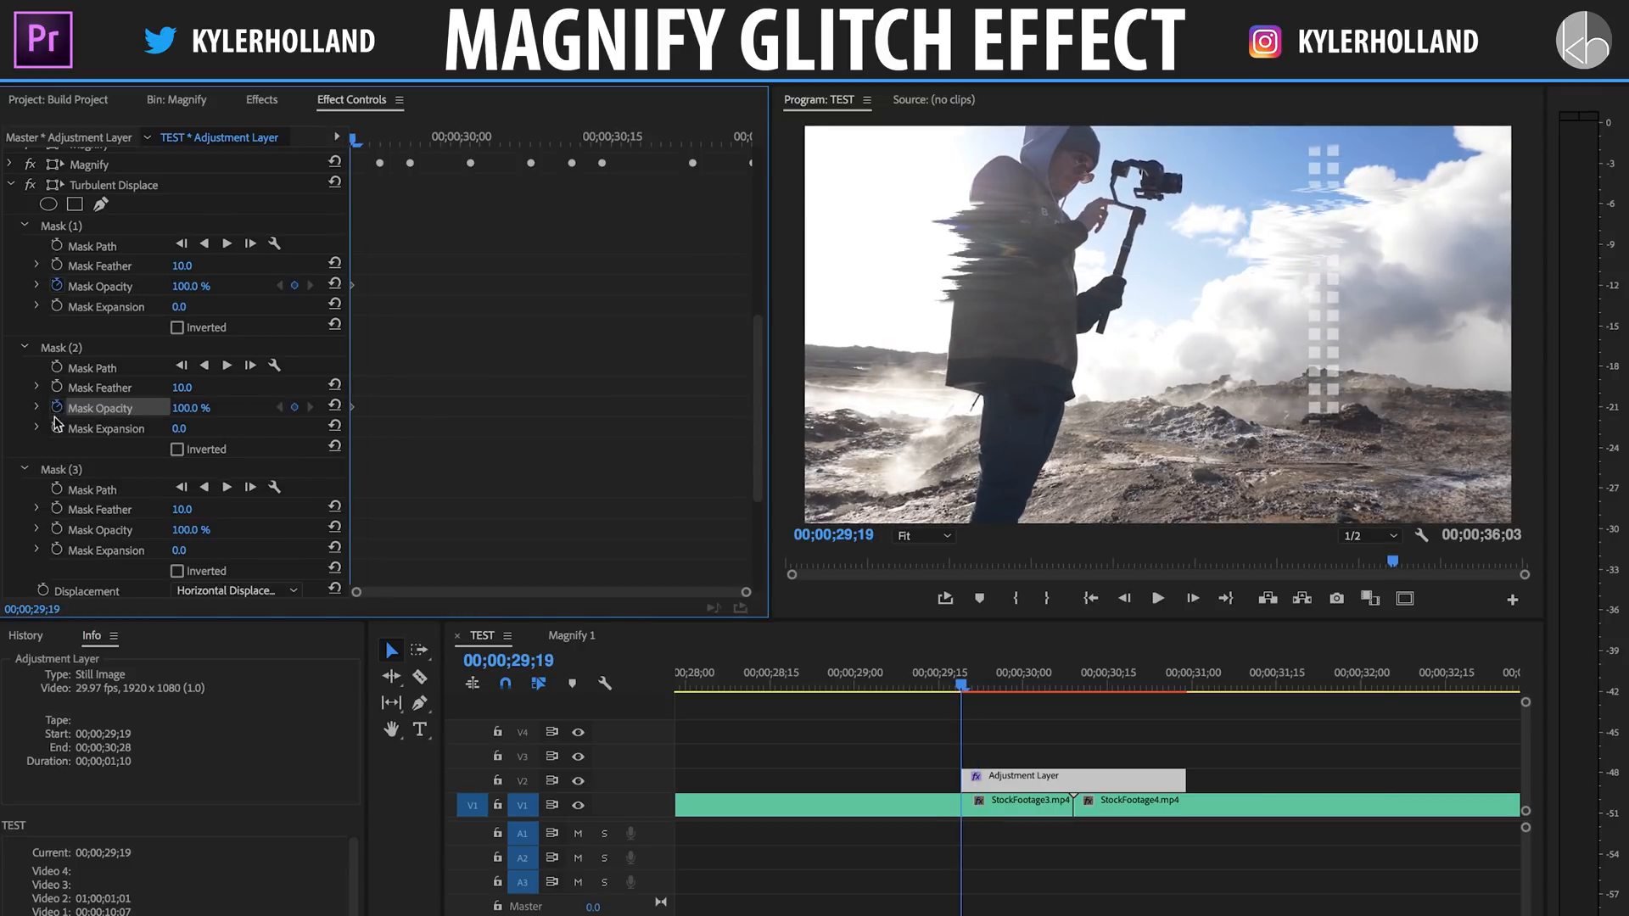
{"action": "left_click", "coordinate": [56, 529]}
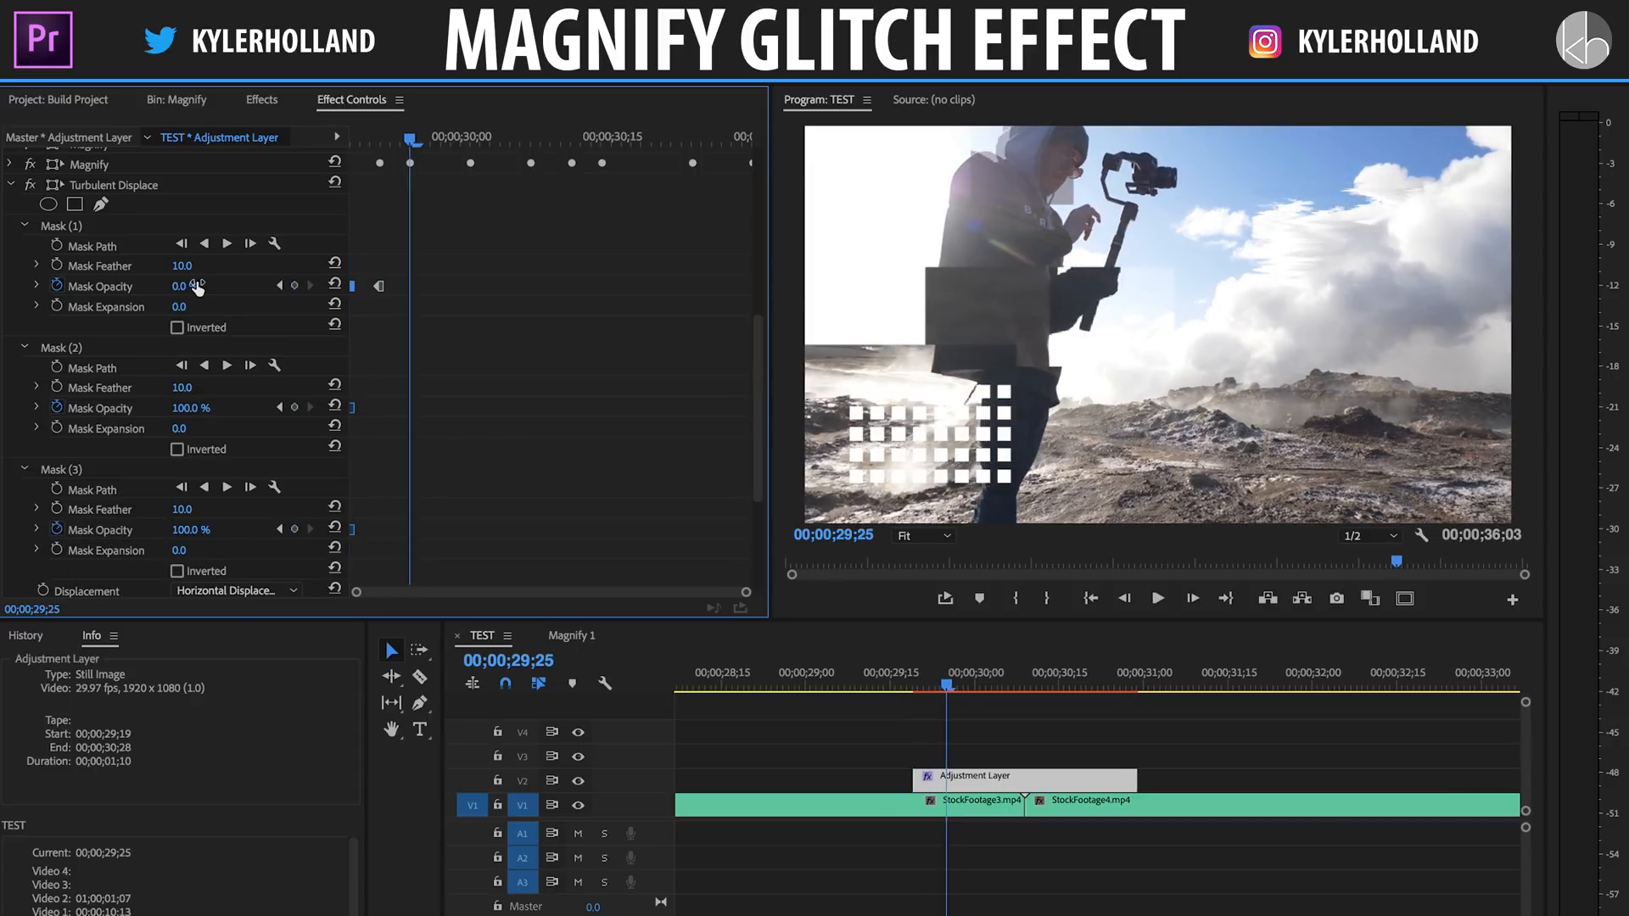
- Using hold keyframes, set opacity to 0% on Mask (1), 32% on Mask (2) at 00;00;29;26, and 0% on Mask (3) at 00;00;29;28
{"action": "key", "text": "Right"}
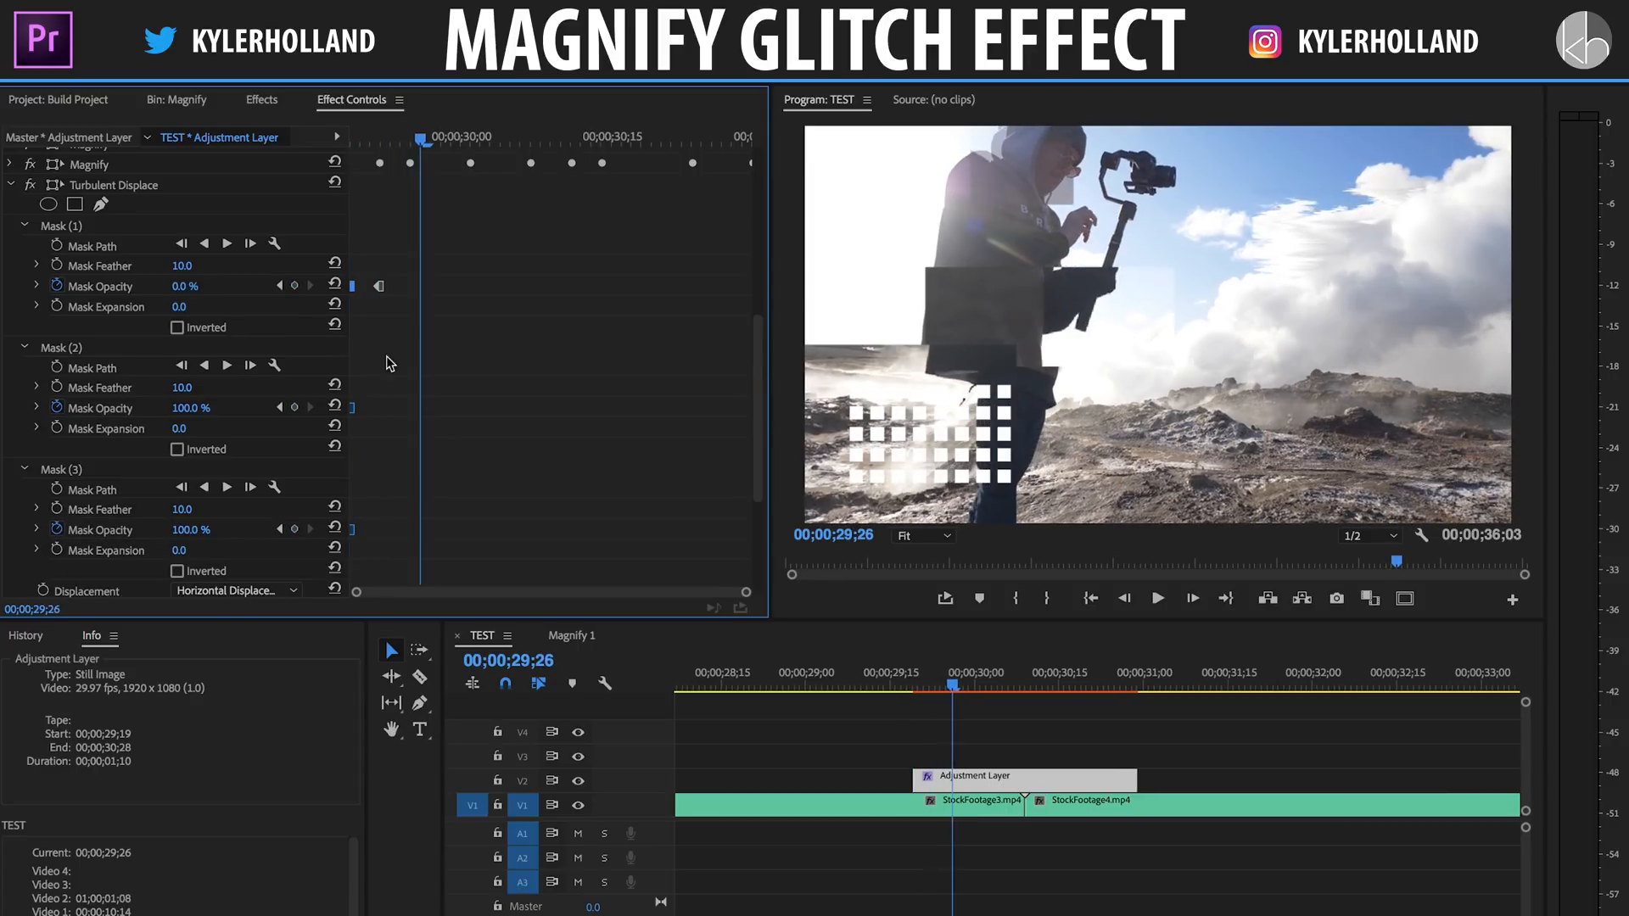
{"action": "left_click_drag", "start_coordinate": [197, 408], "coordinate": [139, 409]}
{"action": "key", "text": "Right"}
{"action": "key", "text": "Right"}
{"action": "key", "text": "Right"}
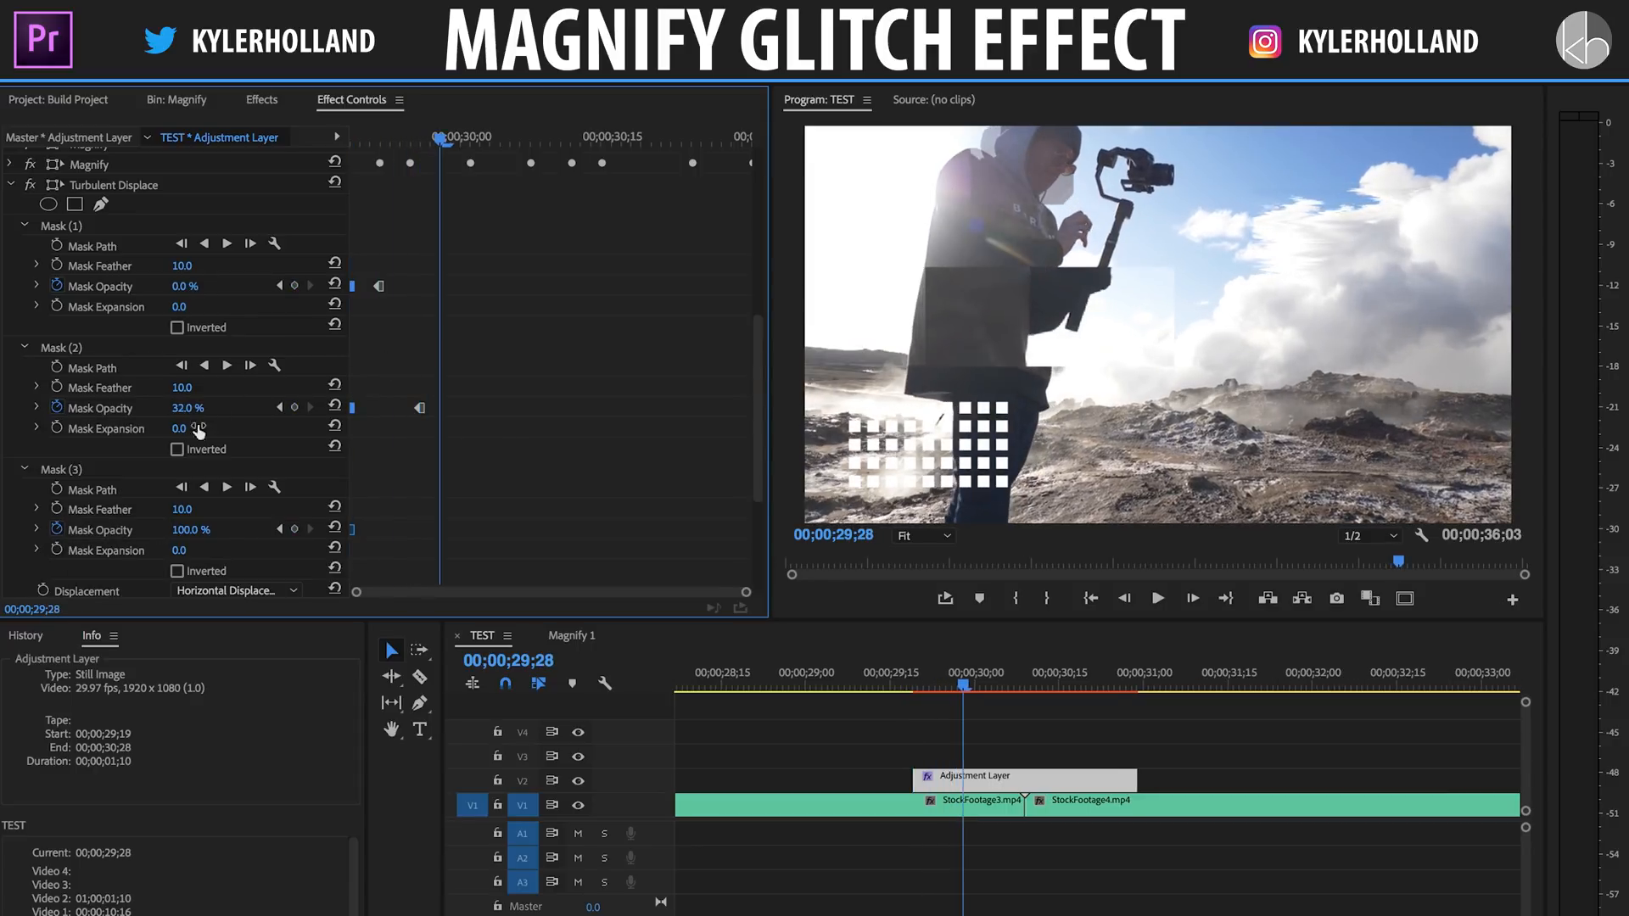
{"action": "left_click_drag", "start_coordinate": [197, 530], "coordinate": [128, 530]}
- Keyframe alternating mask opacities from 00;00;30;03 to 00;00;30;20, including Mask (2) at 0%, Mask (3) at 100%, and Mask (1) ending at 0%
{"action": "key", "text": "Right"}
{"action": "key", "text": "Right"}
{"action": "key", "text": "Right"}
{"action": "key", "text": "Right"}
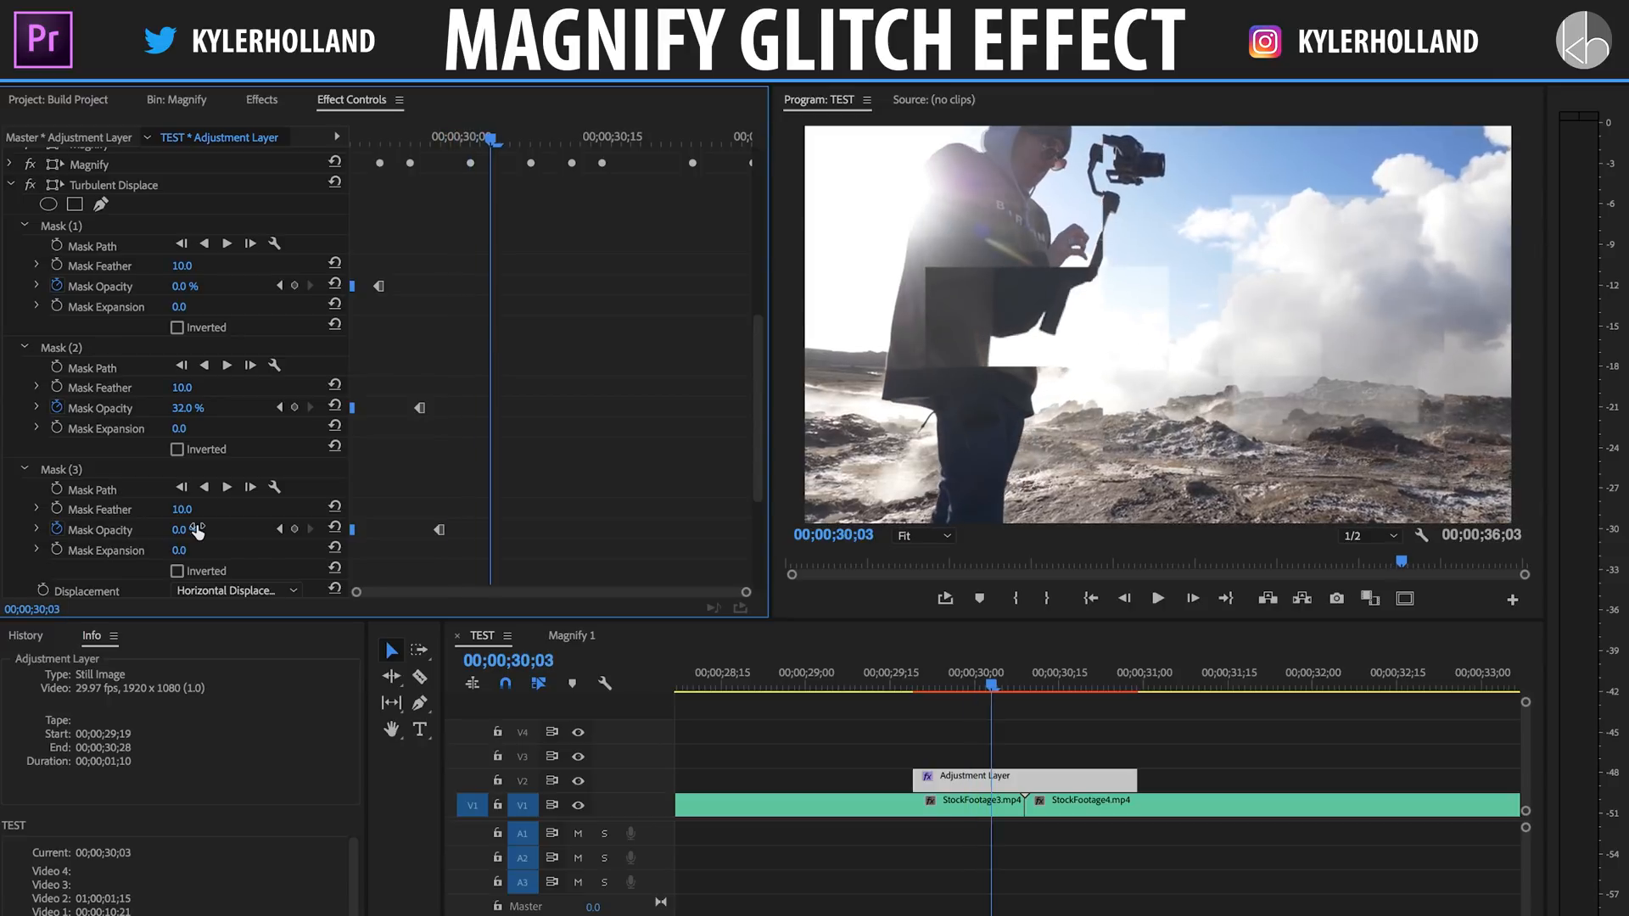
{"action": "key", "text": "Right"}
{"action": "key", "text": "Right"}
{"action": "key", "text": "Right"}
{"action": "key", "text": "Right"}
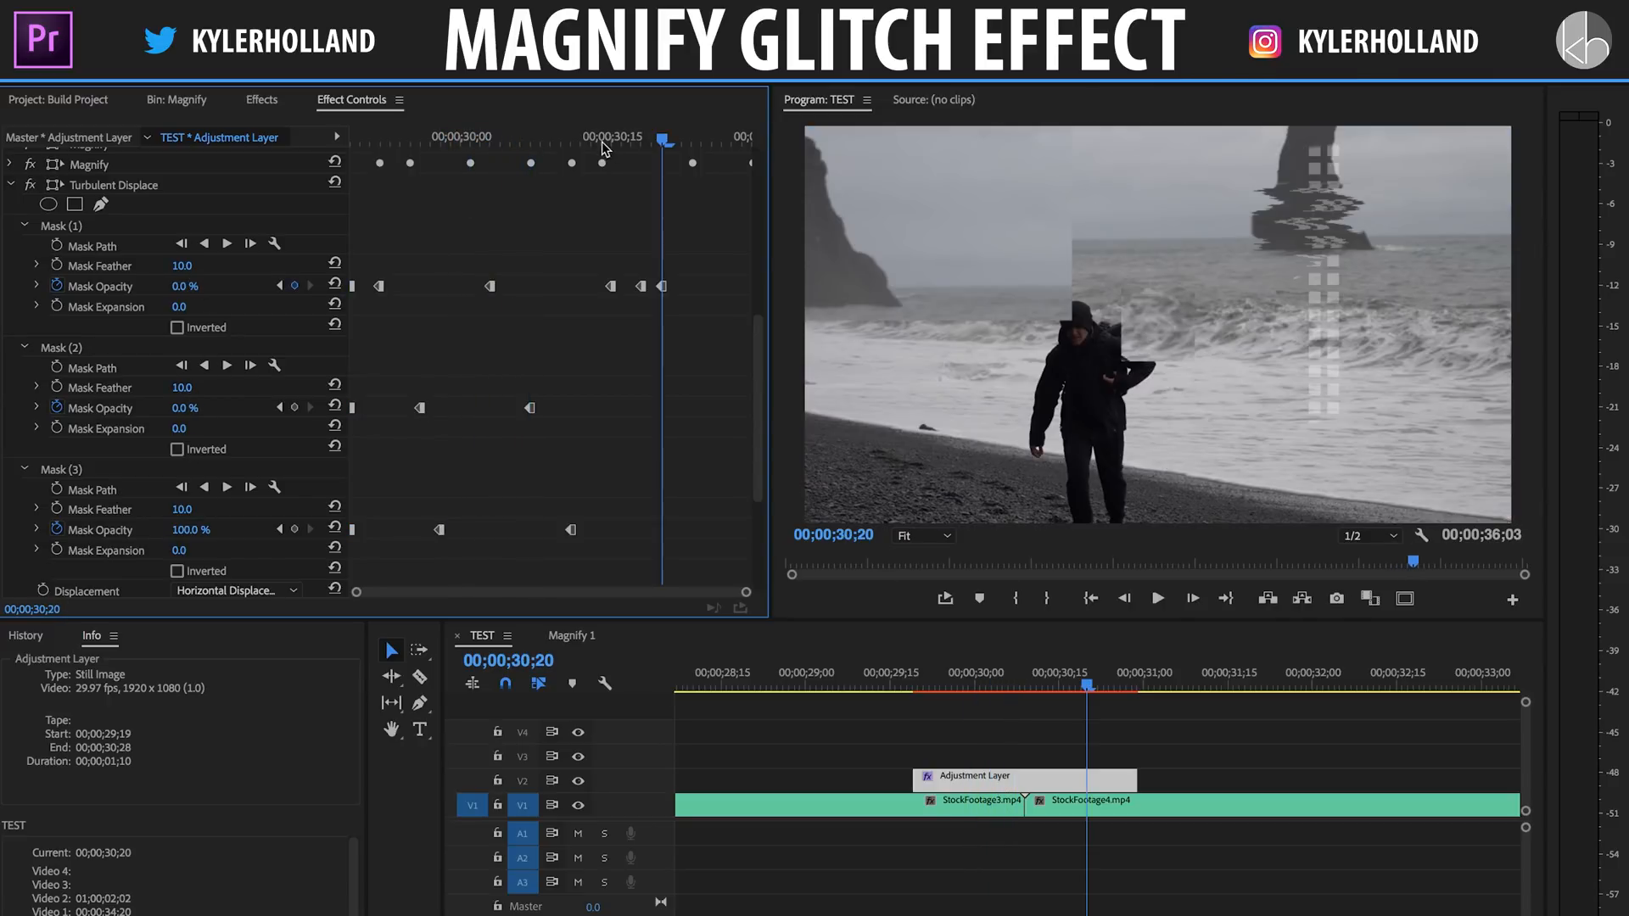
- Add Mask (2) opacity keyframes at 00;00;30;11 and 00;00;30;14, setting the latter to 1%
{"action": "key", "text": "Left"}
{"action": "key", "text": "Left"}
{"action": "key", "text": "Left"}
{"action": "key", "text": "Left"}
{"action": "key", "text": "Left"}
{"action": "key", "text": "Left"}
{"action": "key", "text": "Left"}
{"action": "key", "text": "Left"}
{"action": "key", "text": "Left"}
{"action": "left_click_drag", "start_coordinate": [182, 409], "coordinate": [197, 409]}
{"action": "key", "text": "Right"}
{"action": "key", "text": "Right"}
{"action": "key", "text": "Right"}
- Add the closing opacity keyframes: Mask (3) at 0% from 00;00;30;18, Mask (2) at 100% and then 0%, and Mask (1) at 96%
{"action": "key", "text": "Right"}
{"action": "key", "text": "Right"}
{"action": "key", "text": "Right"}
{"action": "key", "text": "Right"}
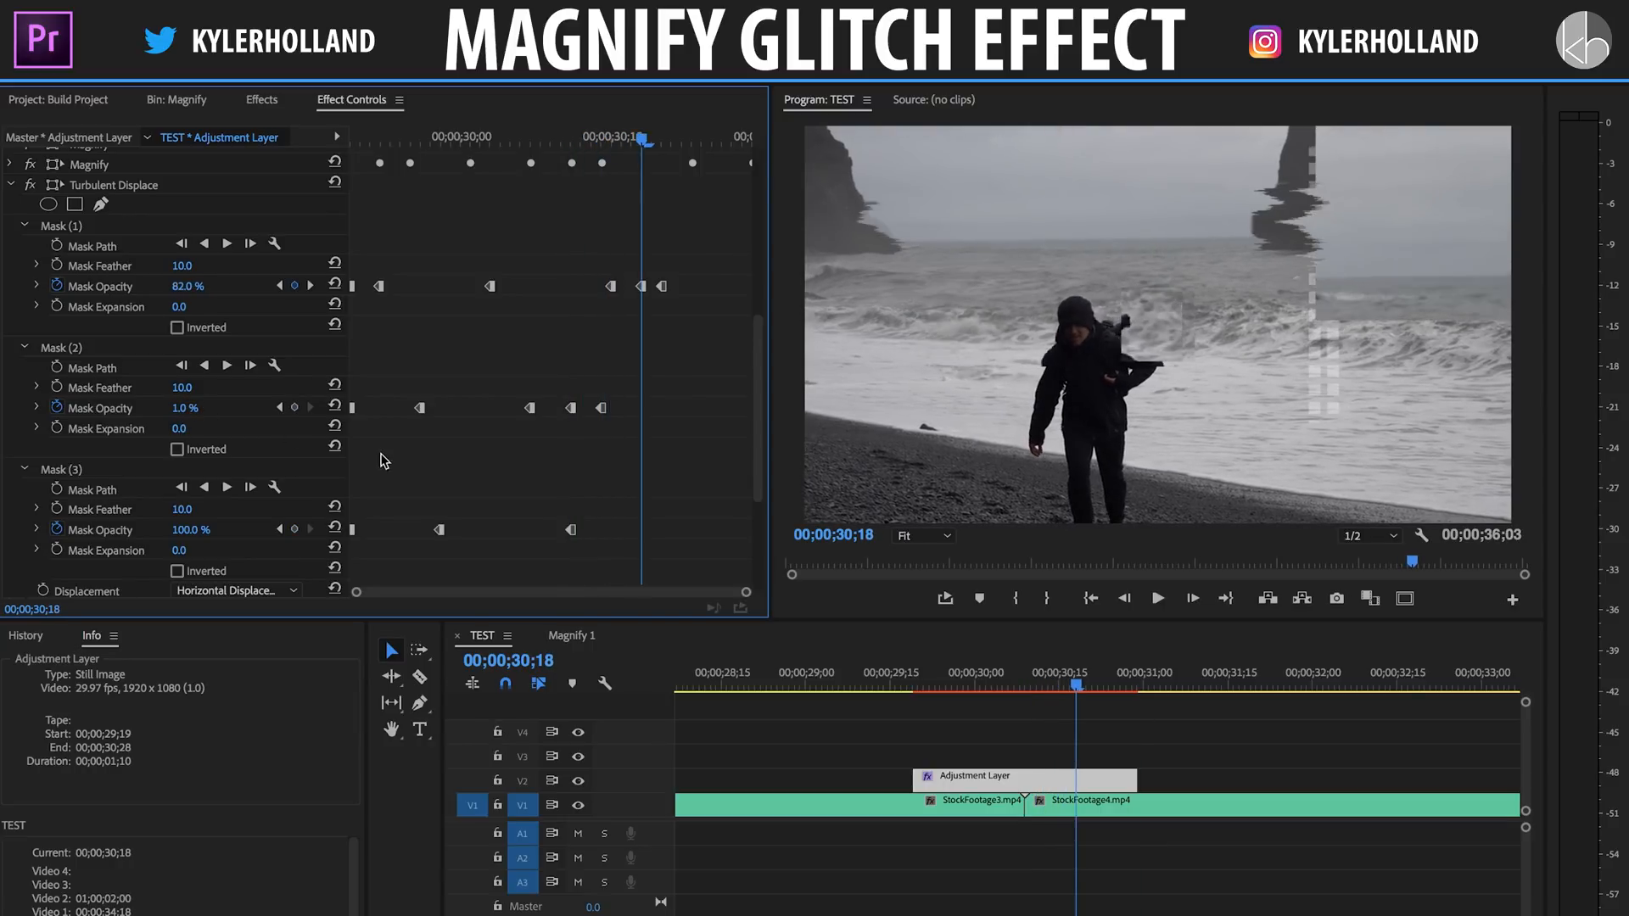
- Play back the transition repeatedly from before the adjustment layer to review the masked Turbulent Displace flicker
{"action": "left_click_drag", "start_coordinate": [751, 139], "coordinate": [293, 137]}
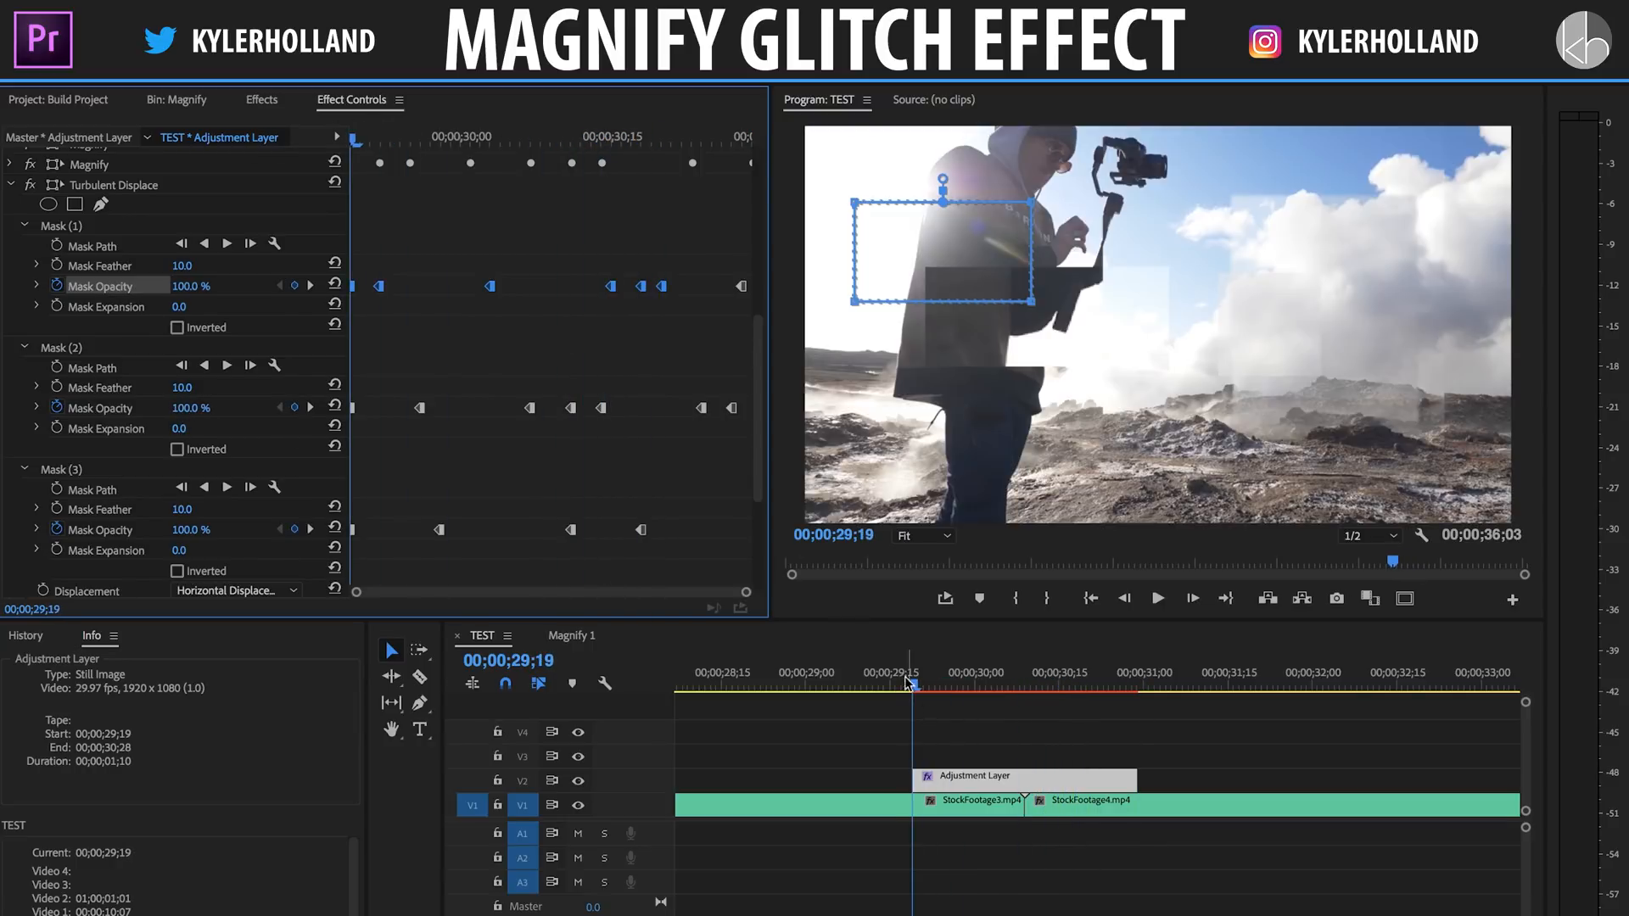
{"action": "key", "text": "space"}
{"action": "left_click", "coordinate": [846, 683]}
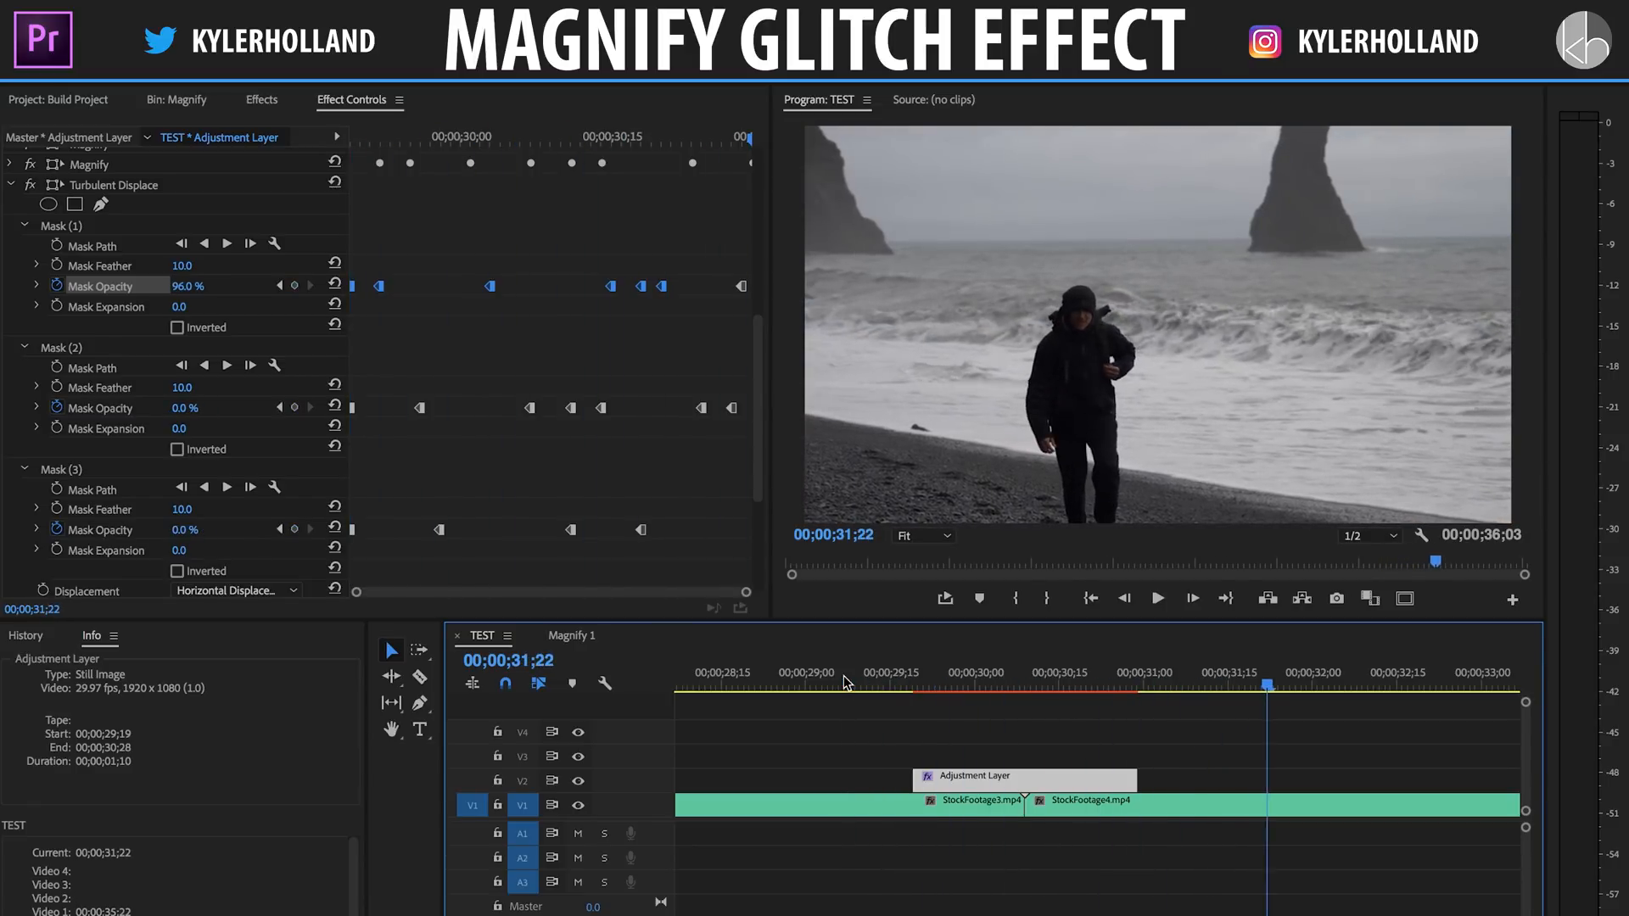
{"action": "left_click", "coordinate": [846, 683]}
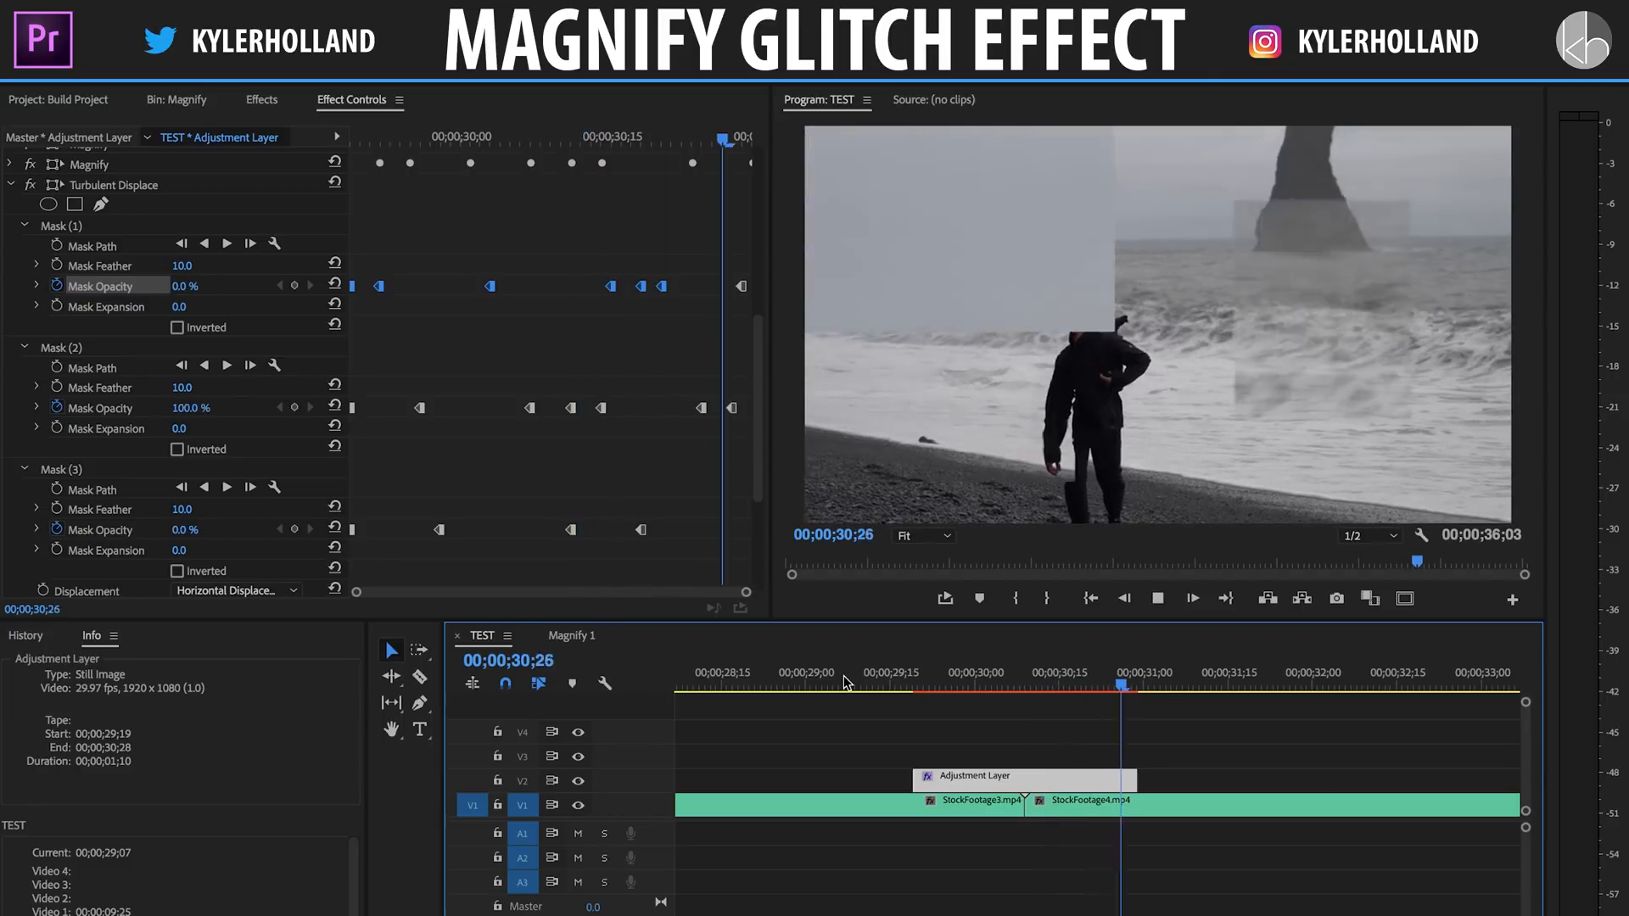
{"action": "left_click", "coordinate": [846, 683]}
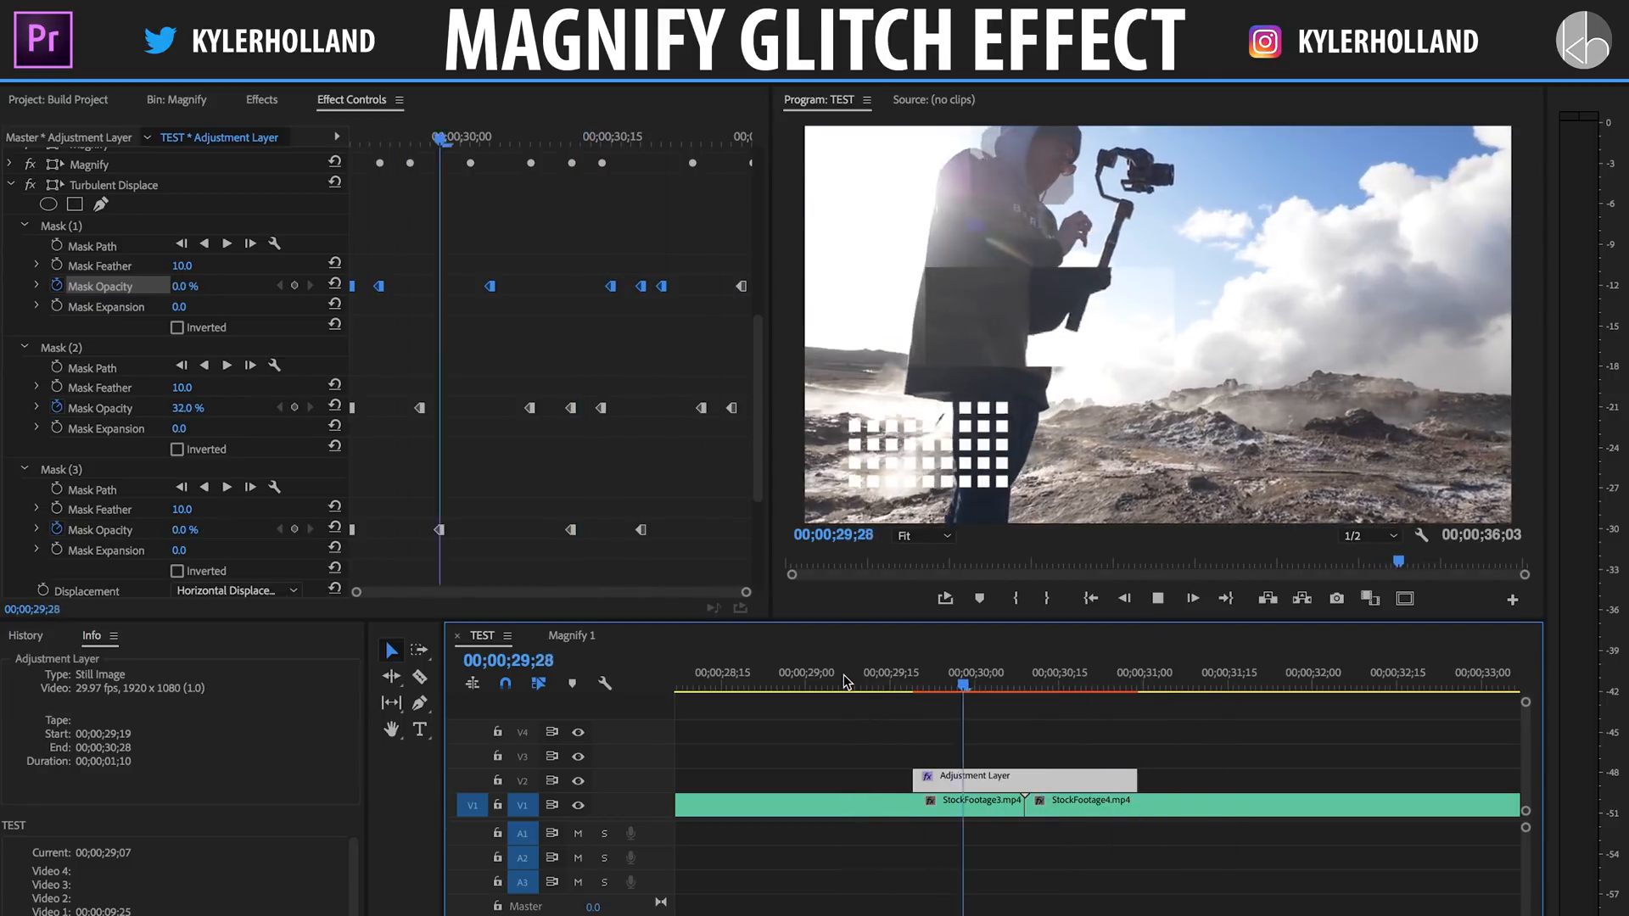
{"action": "left_click", "coordinate": [846, 683]}
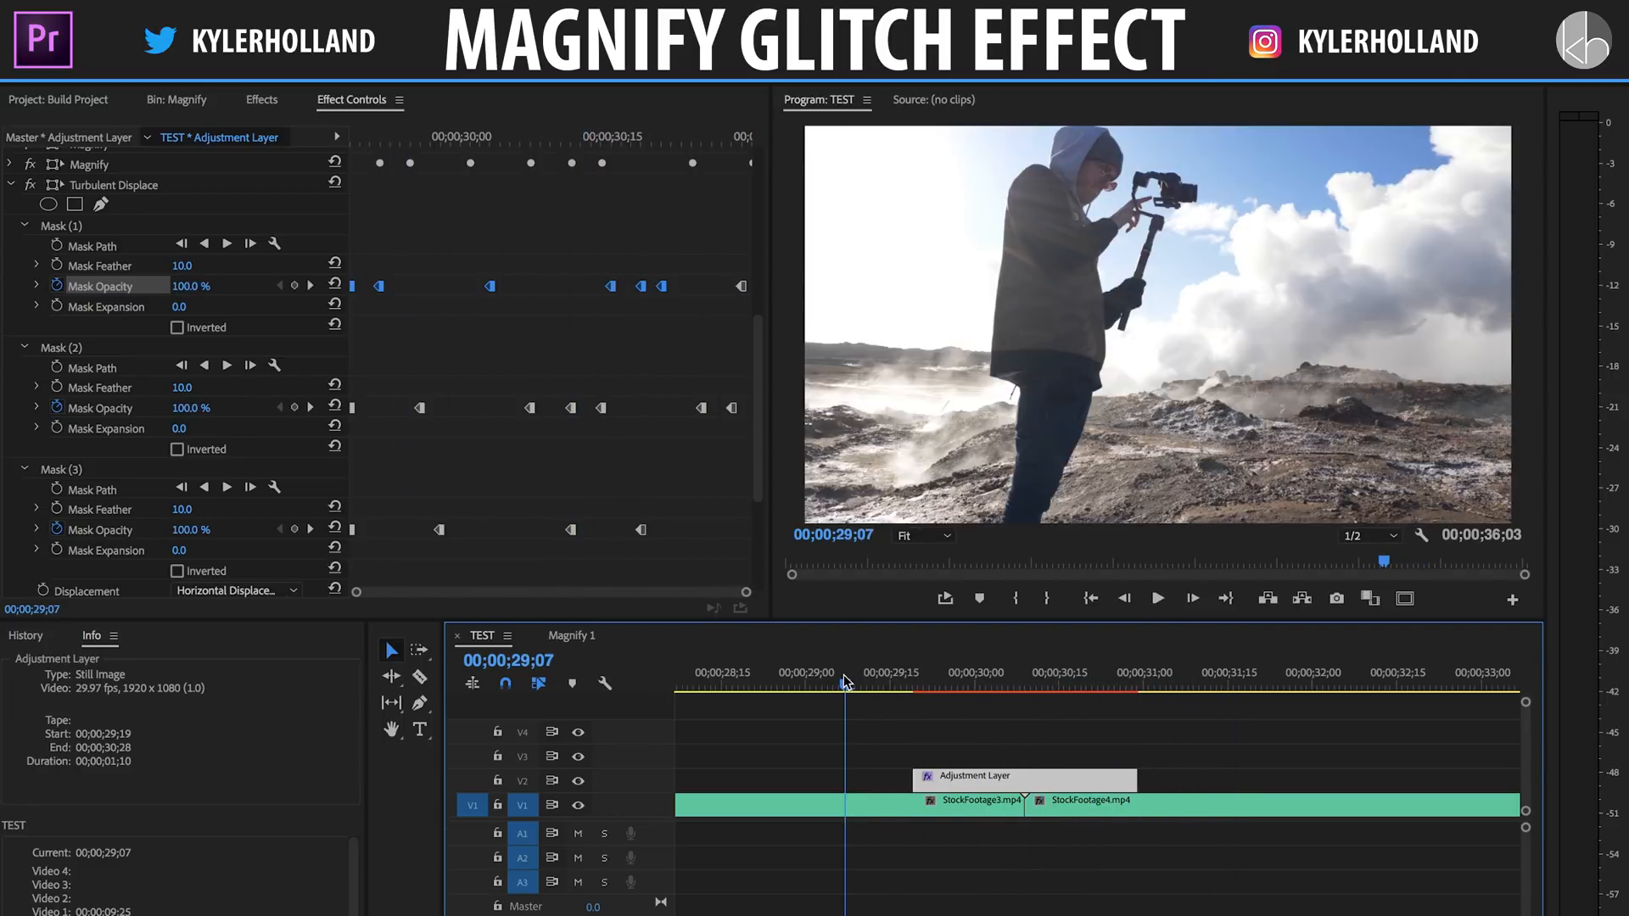